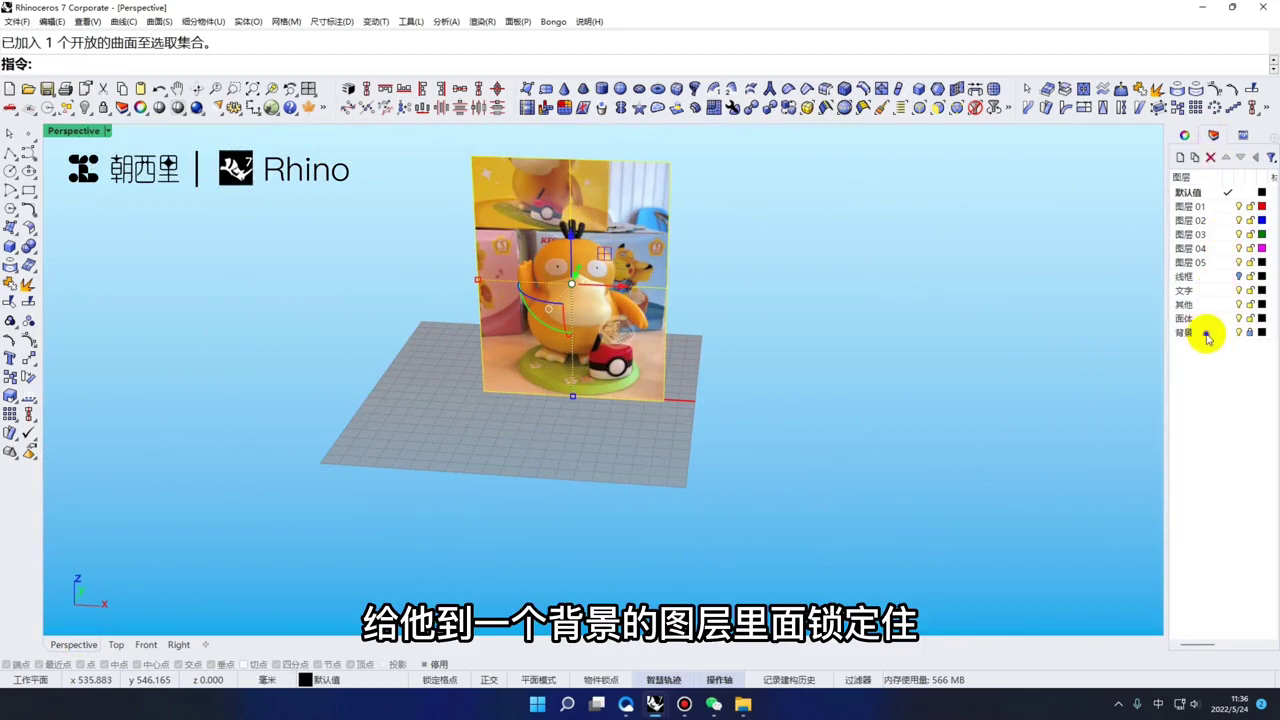
Move the selected reference picture onto the locked 背景 layer
right_click(1208, 338)
left_click(1196, 572)
right_click_drag(588, 456, 604, 460)
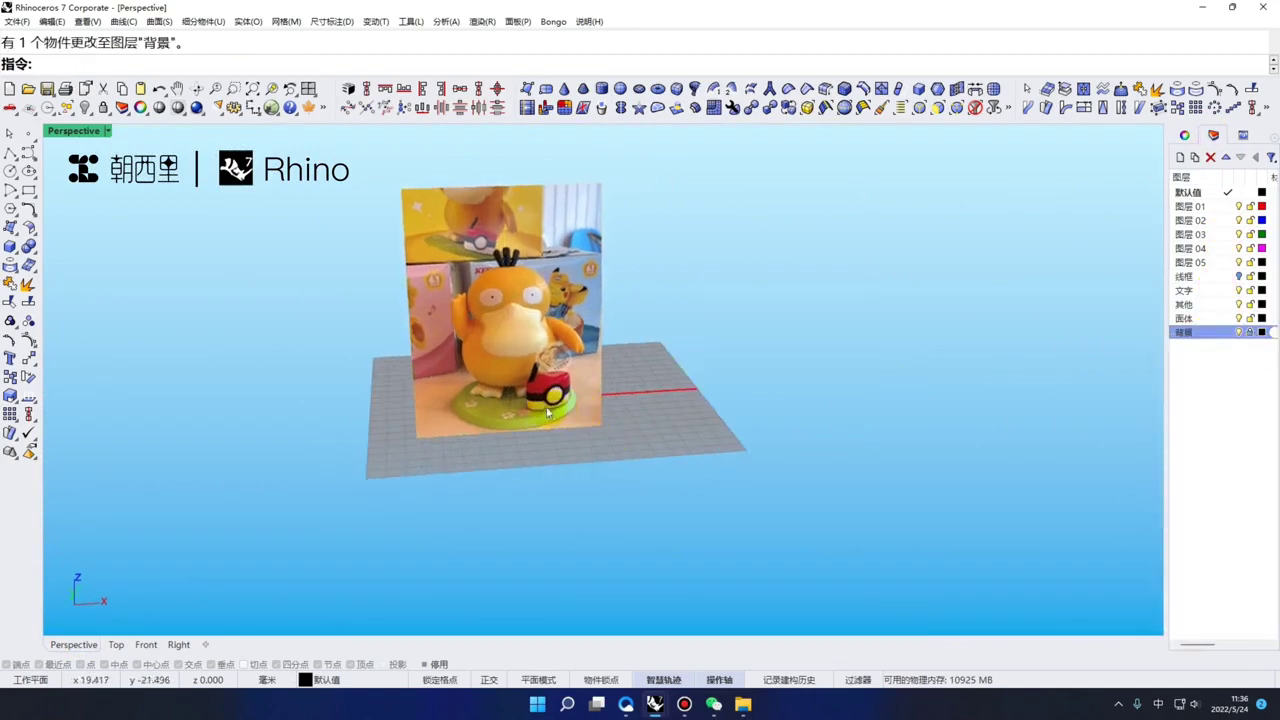
Examine the reference figure's head, arms, beak, feet and hair in the Front view to judge which basic solids fit them
scroll(541, 408, "up", 2)
left_click(146, 644)
scroll(502, 419, "up", 3)
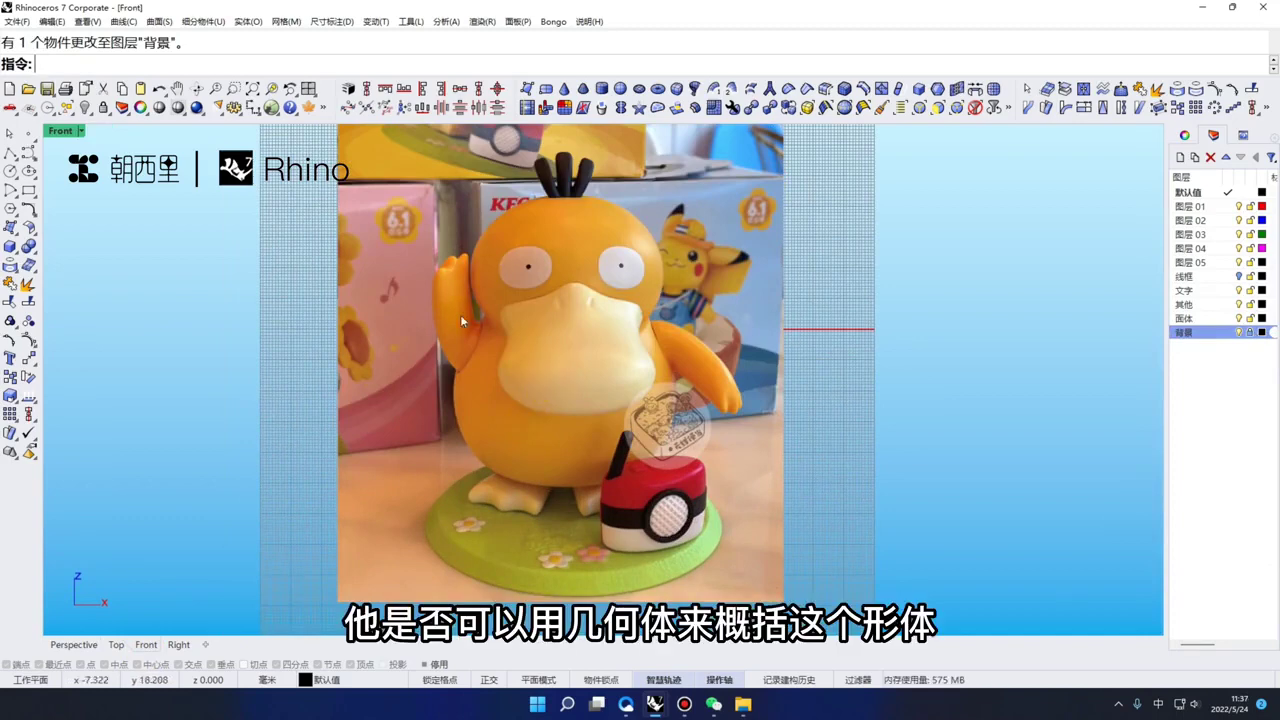
right_click_drag(596, 323, 606, 305)
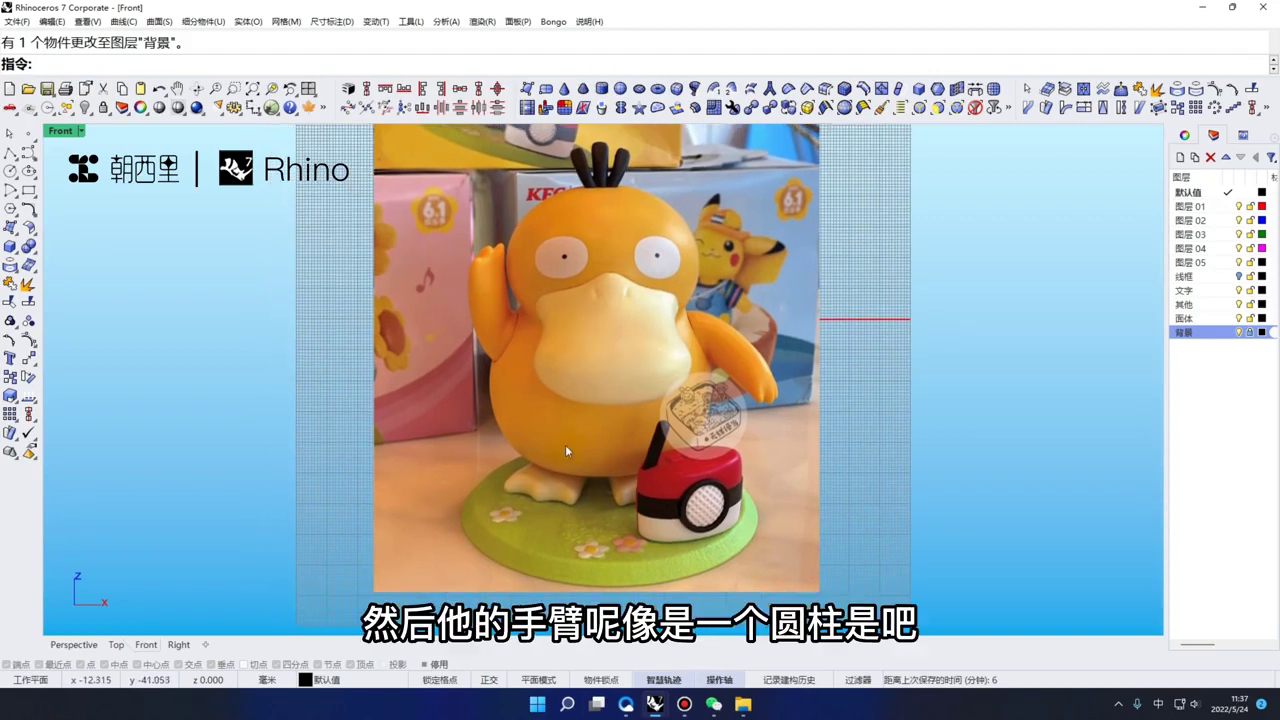
scroll(565, 444, "up", 3)
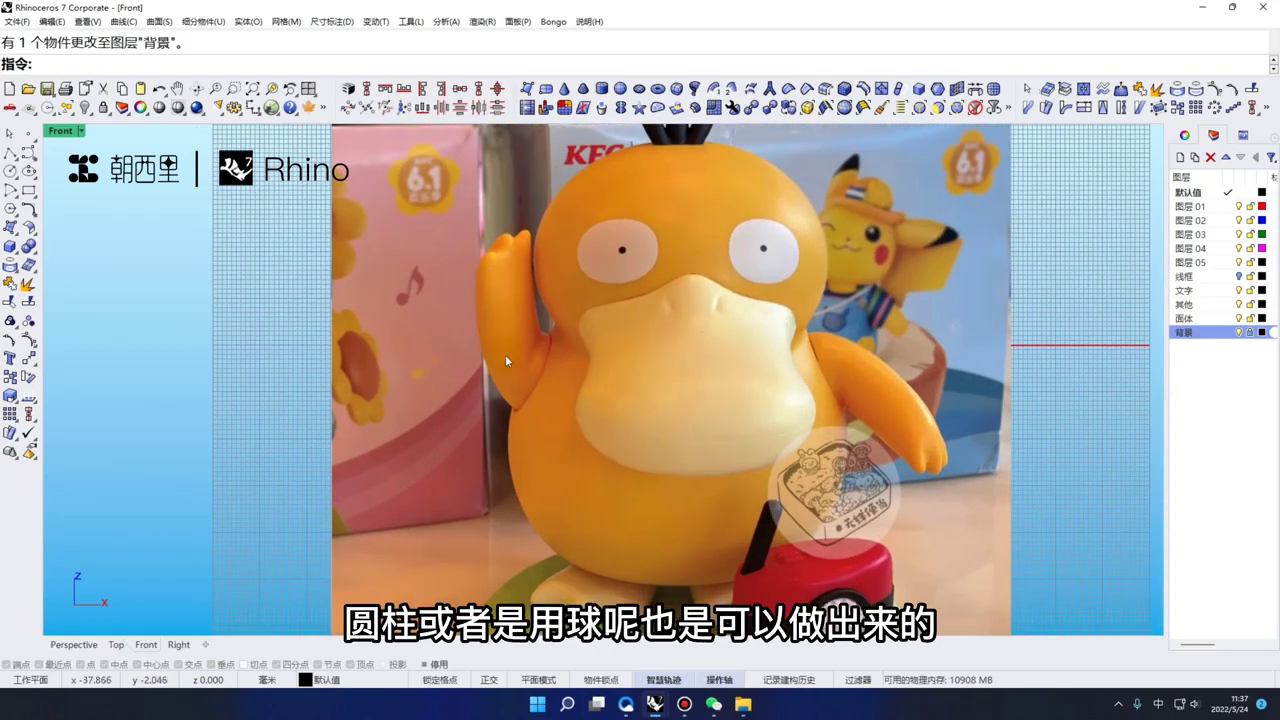
scroll(510, 358, "down", 2)
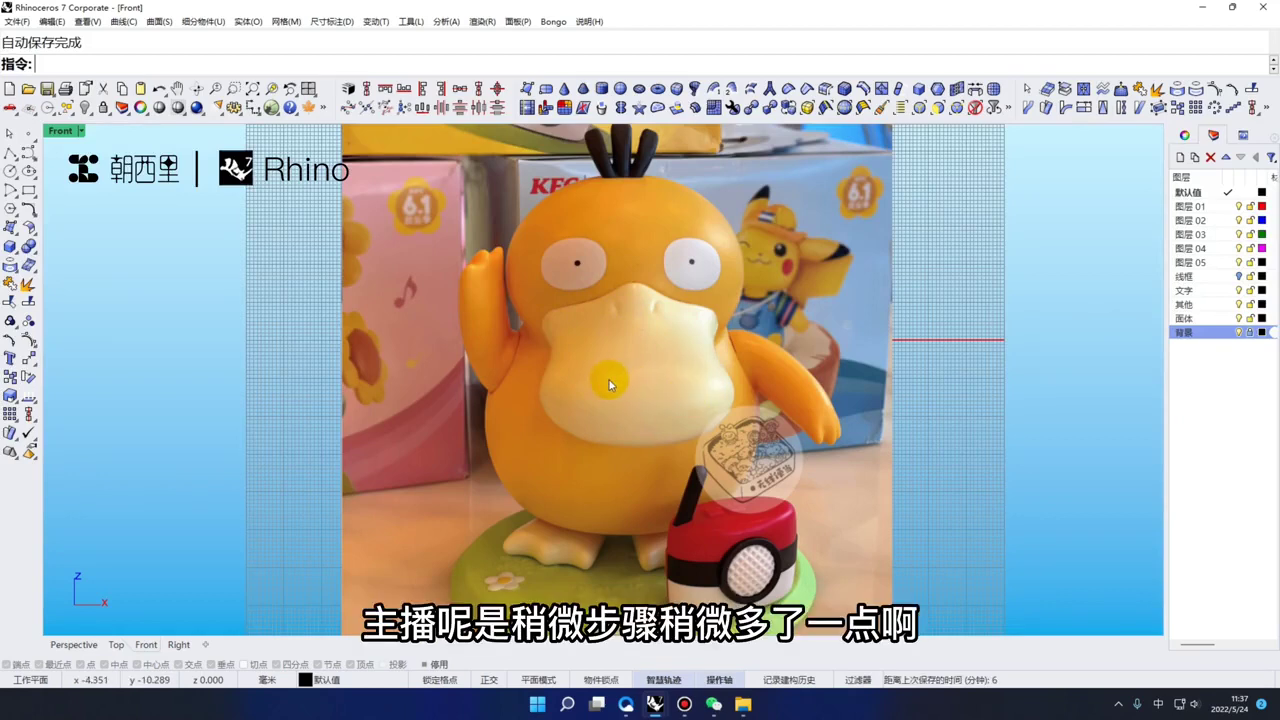
right_click_drag(615, 391, 588, 392)
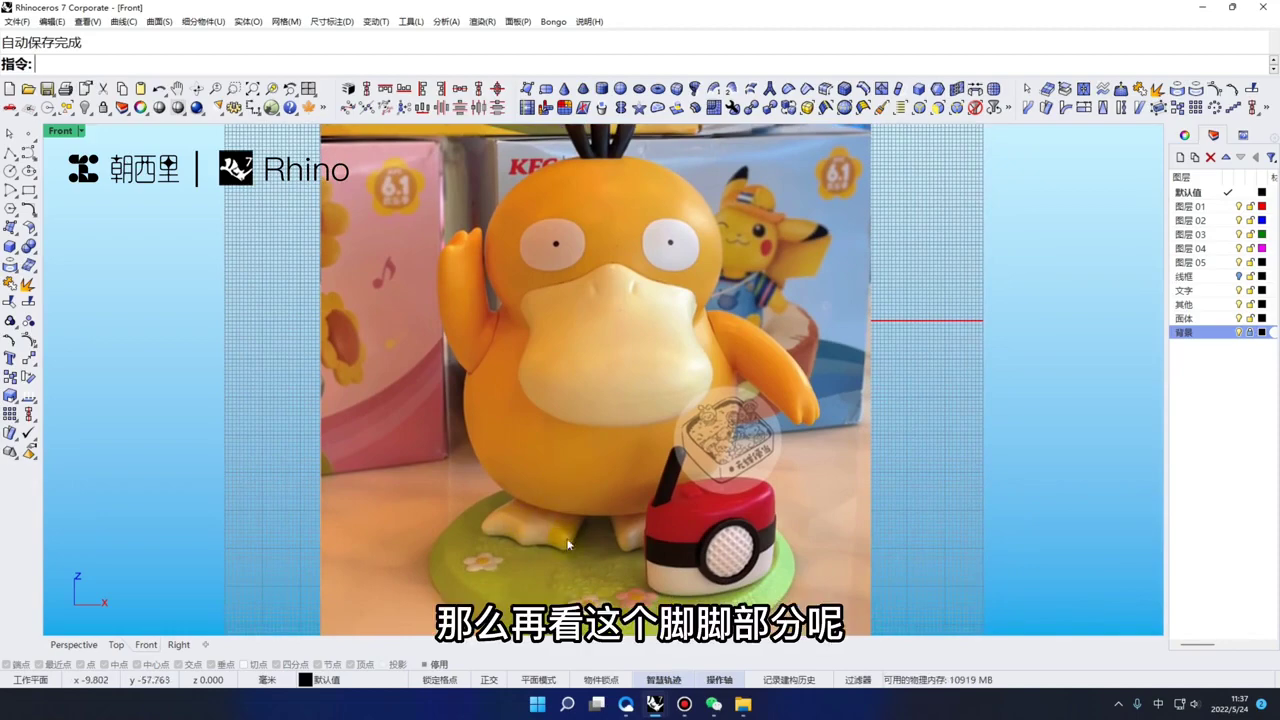
scroll(510, 525, "up", 2)
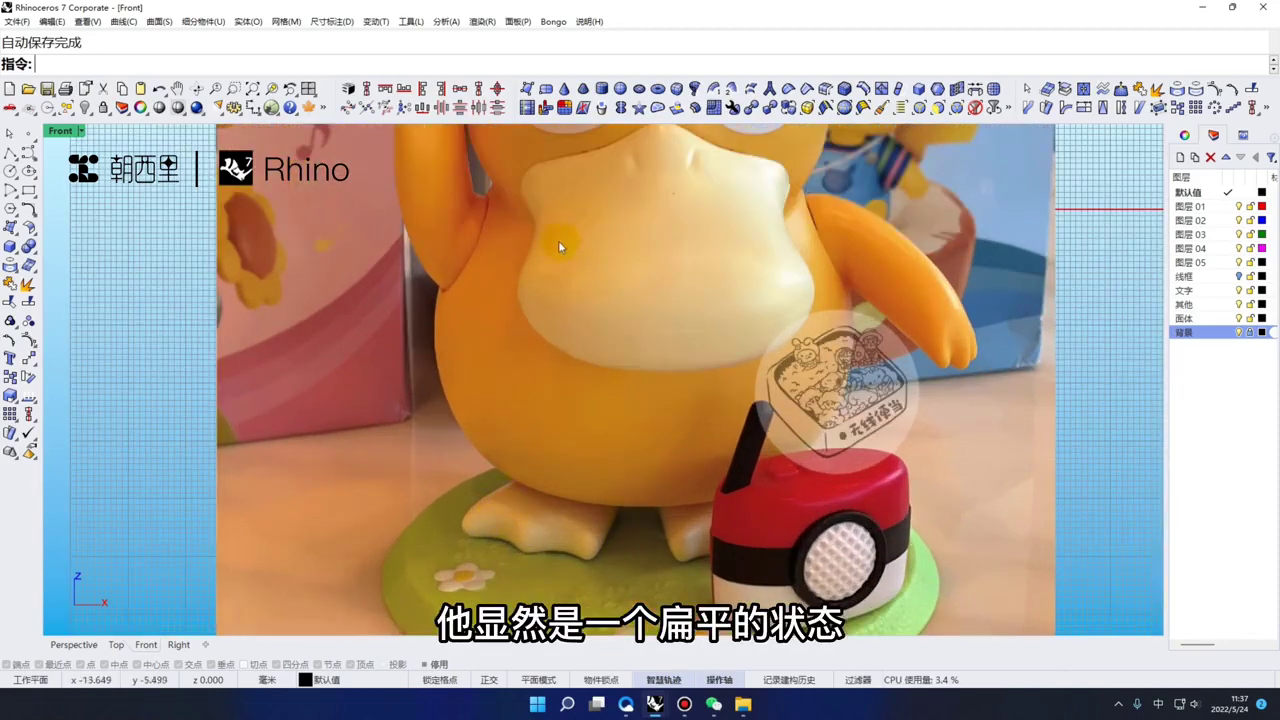
scroll(560, 360, "down", 5)
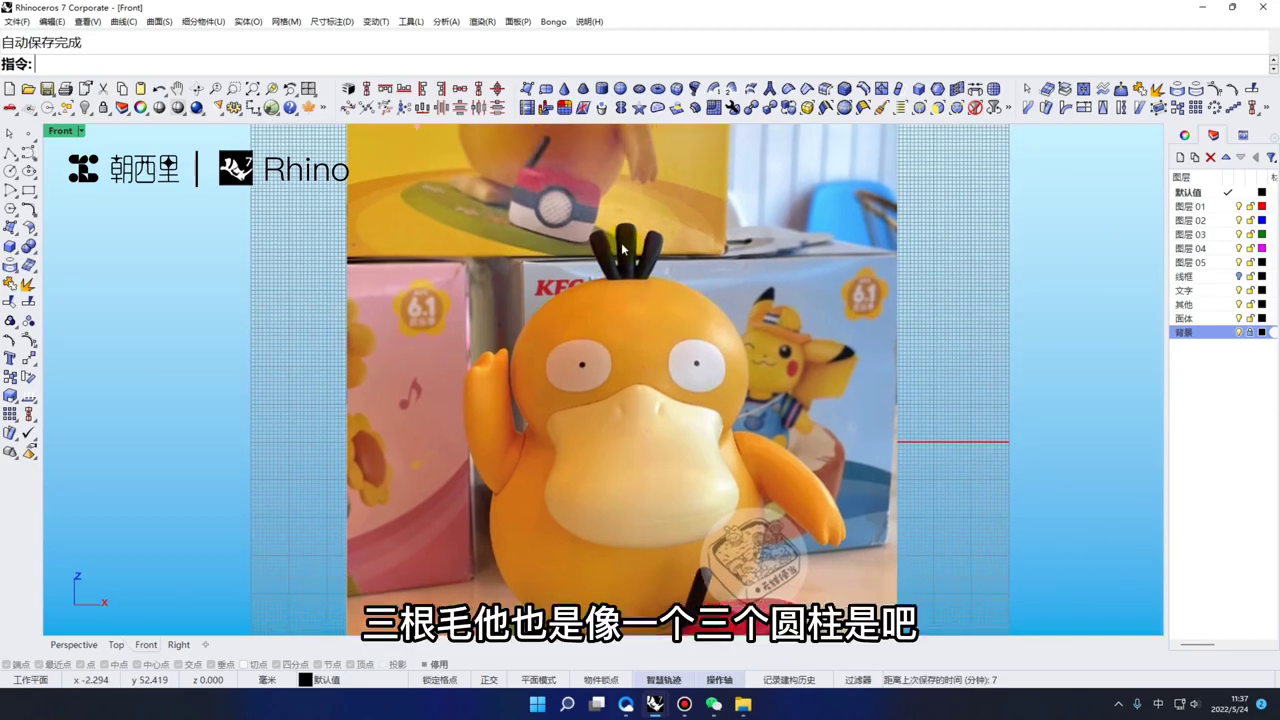
scroll(621, 242, "up", 5)
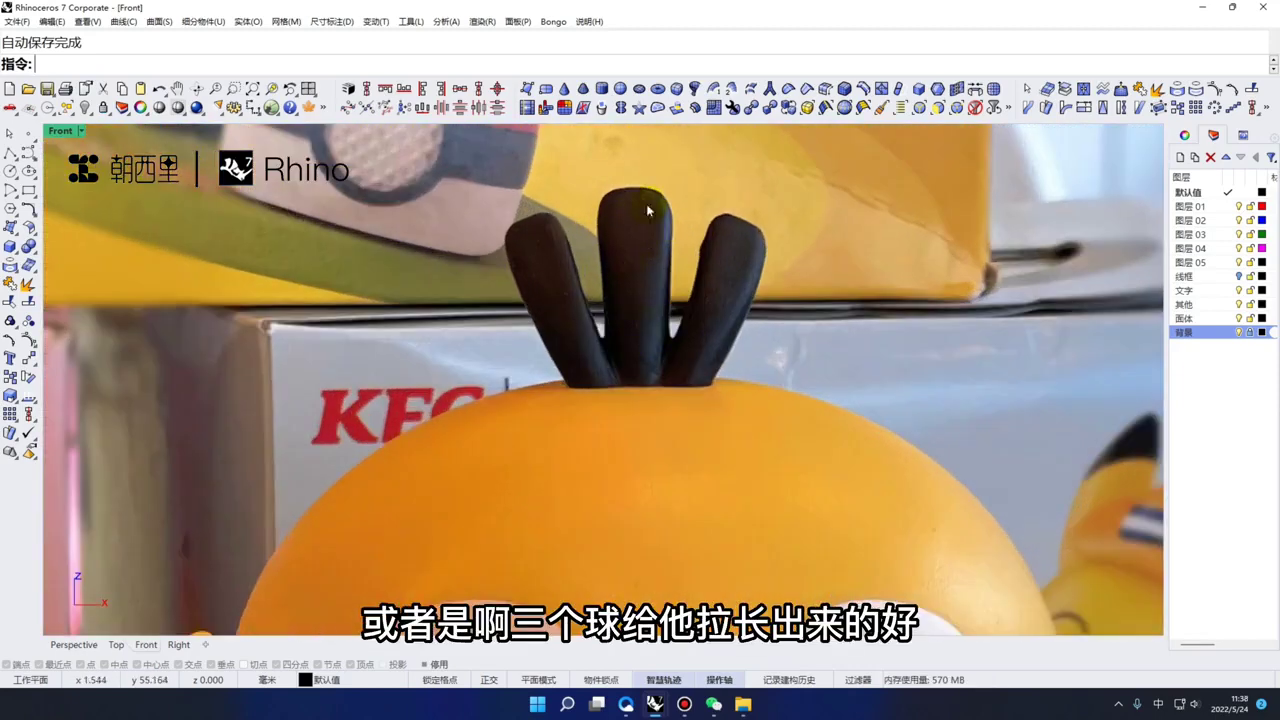
scroll(638, 358, "down", 8)
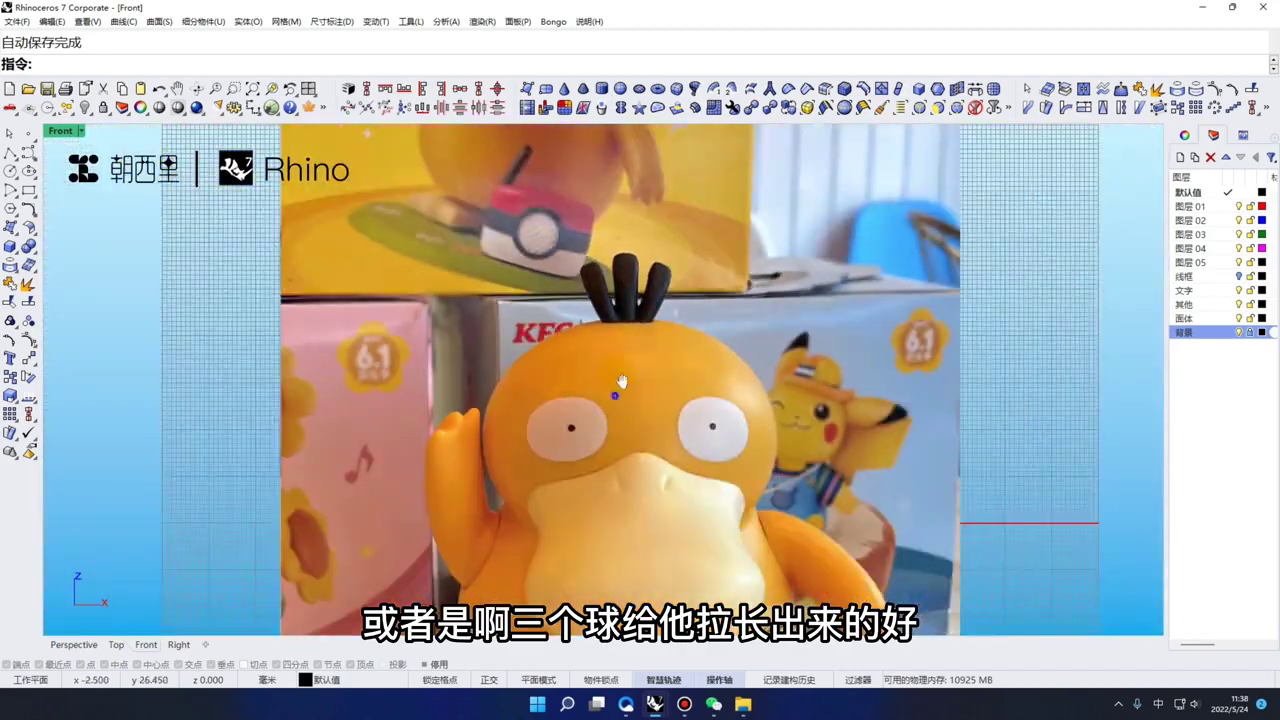
scroll(591, 413, "up", 3)
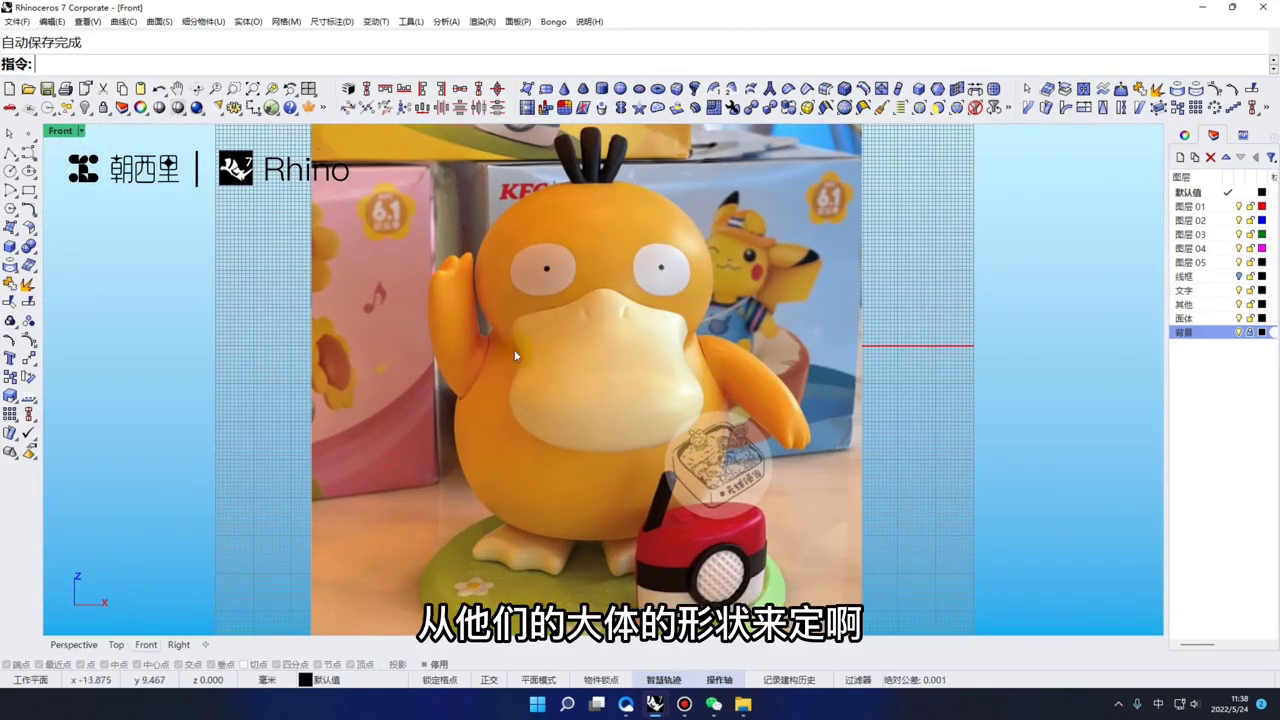
left_click(620, 88)
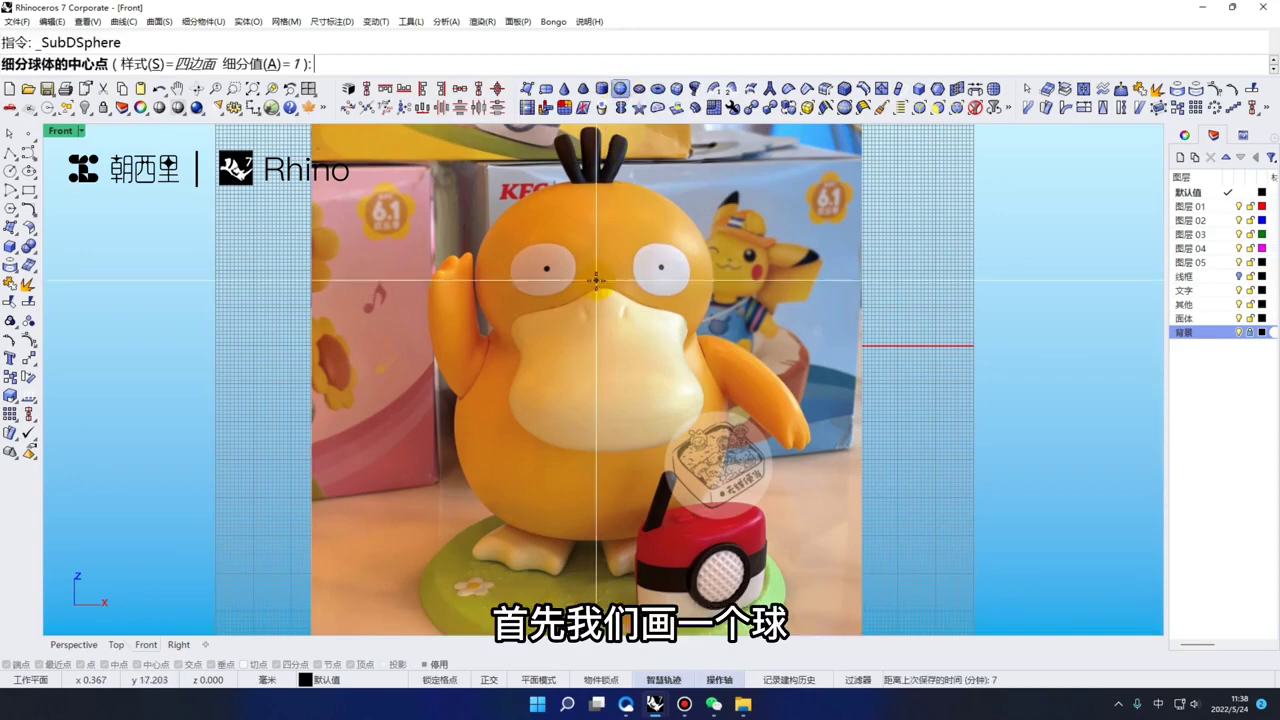
left_click(595, 268)
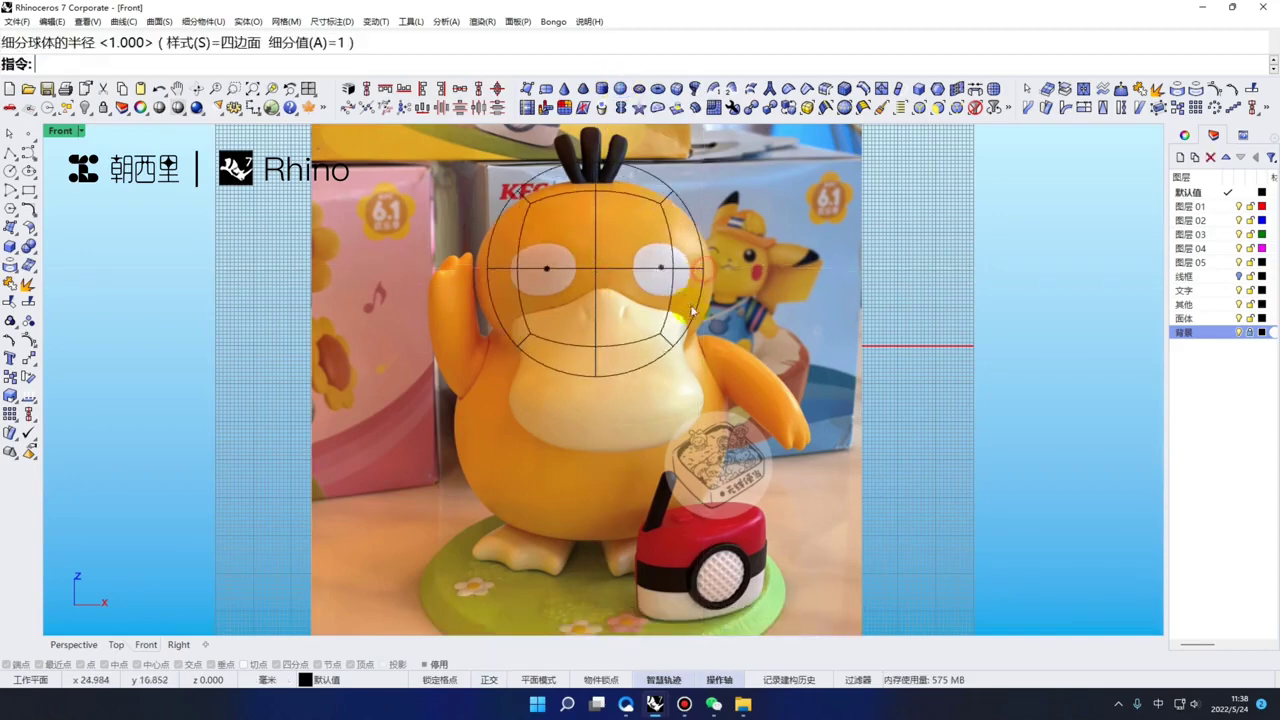
left_click(595, 160)
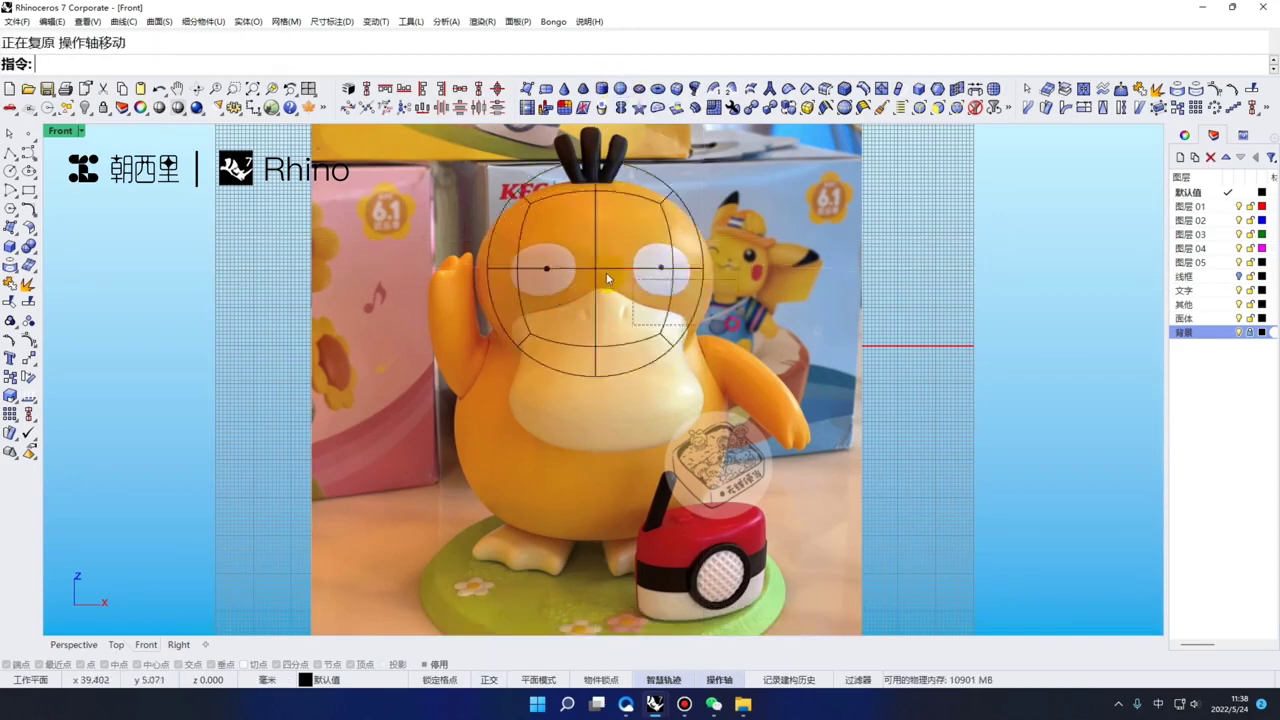
key("Delete")
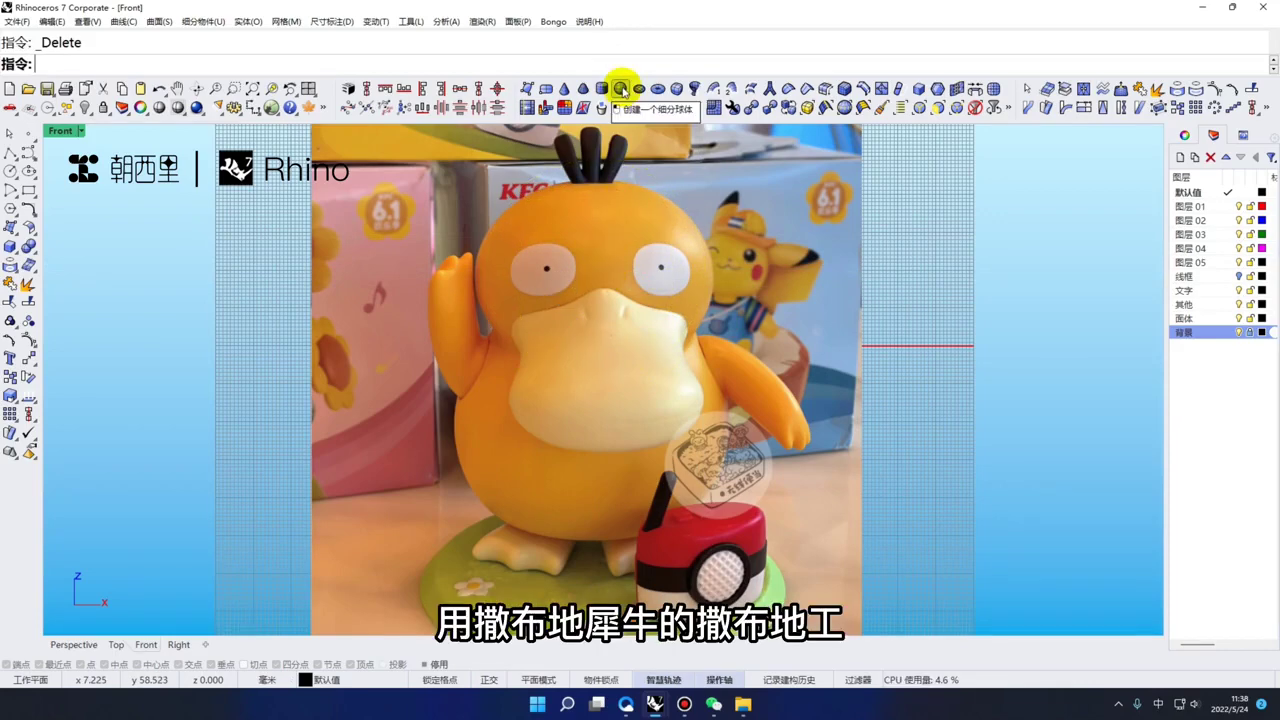
Create a SubD sphere over the figure's head, lower it slightly and flatten it vertically to match the head outline
left_click(597, 280)
left_click(595, 160, "shift")
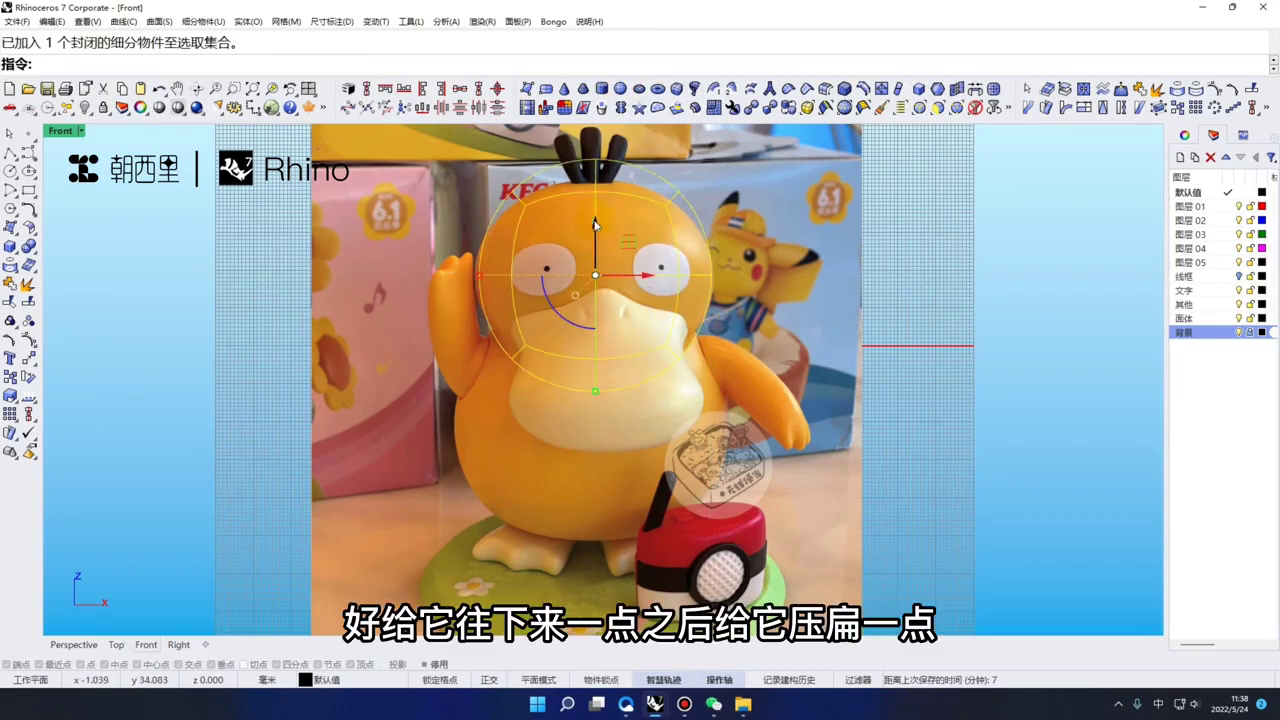
mouse_move(594, 224)
left_mouse_down()
mouse_move(596, 244)
mouse_move(595, 232)
left_mouse_up()
left_click_drag(598, 378, 600, 377)
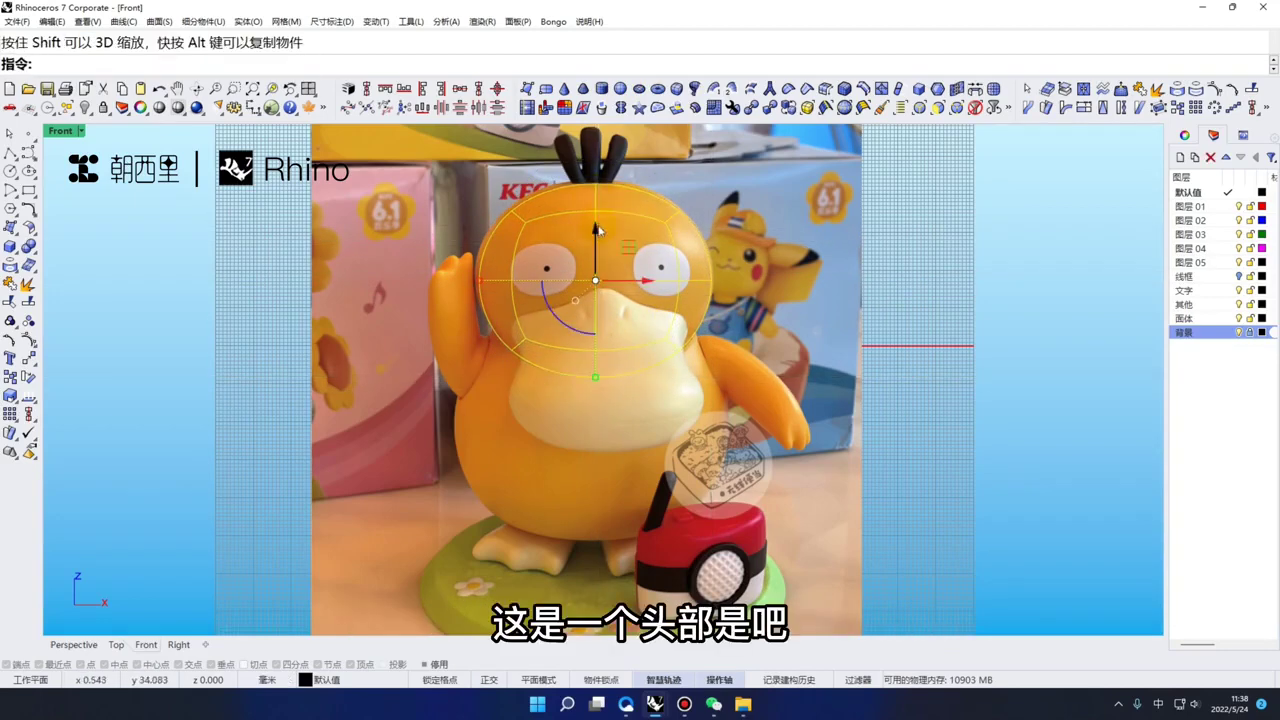
left_click_drag(596, 229, 596, 223)
left_click(799, 294)
scroll(563, 377, "up", 1)
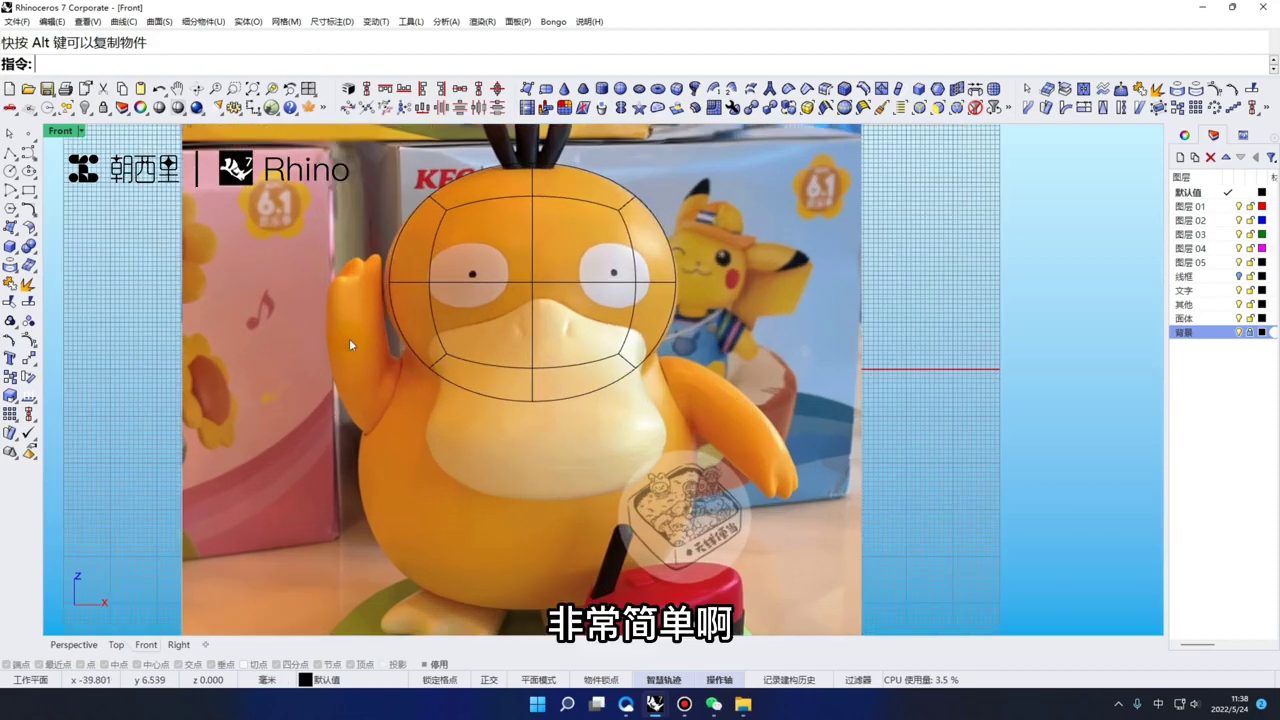
Copy the head sphere straight down onto the torso and scale the copy up uniformly to the body's width
left_click_drag(614, 430, 514, 308)
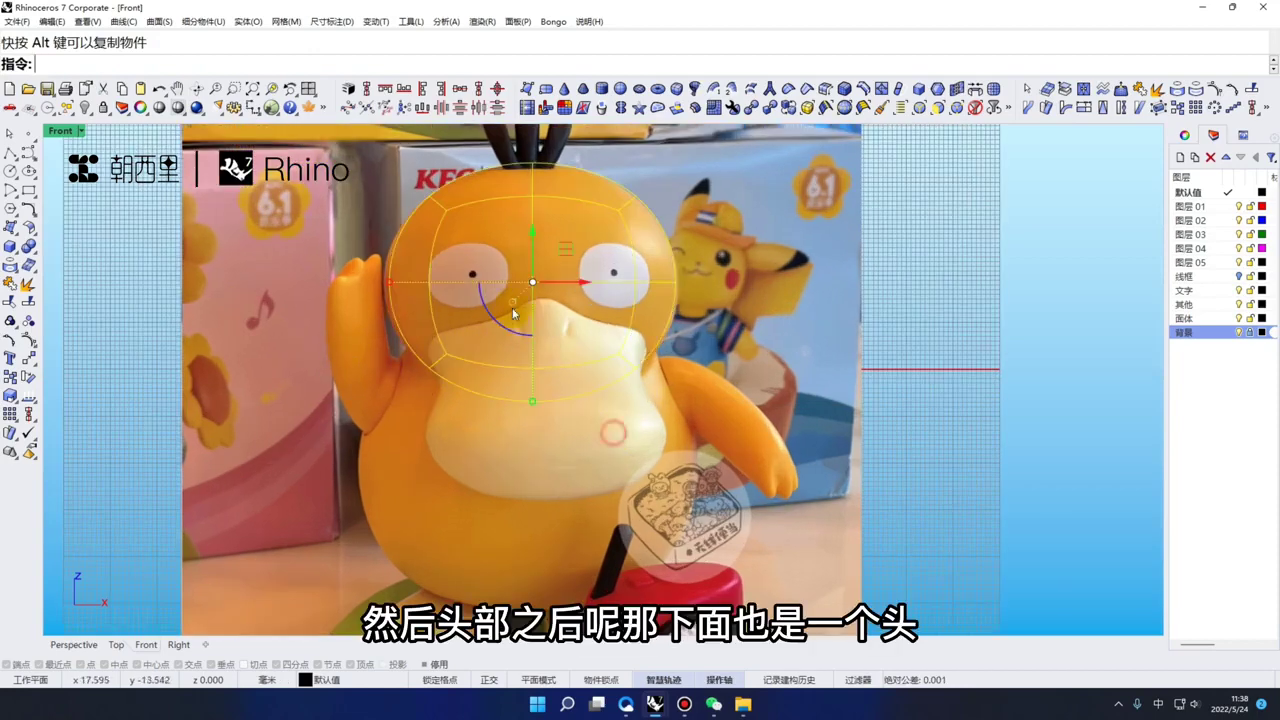
left_click_drag(532, 234, 533, 422, "alt")
right_click_drag(503, 440, 513, 371)
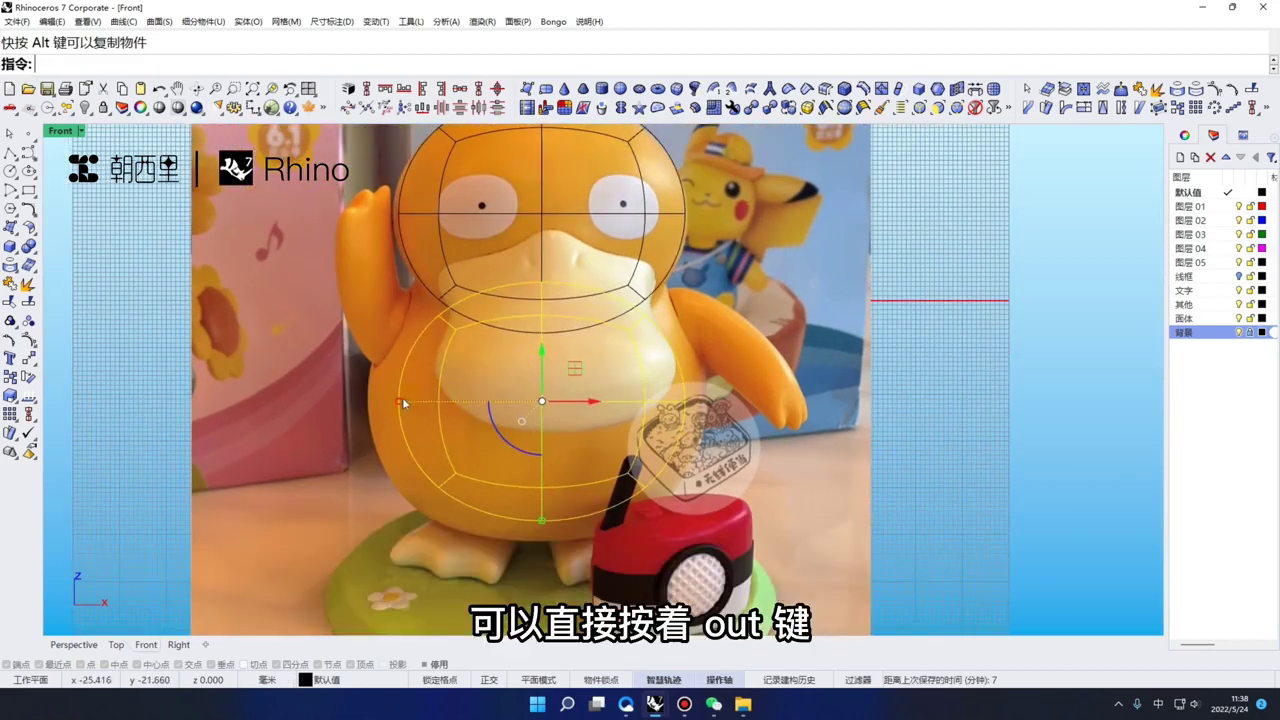
left_click_drag(402, 402, 372, 402, "shift")
left_click(441, 398)
Examine in the Perspective view how the head and body spheres intersect compared with the reference picture
scroll(441, 398, "down", 2)
mouse_move(441, 398)
right_mouse_down()
mouse_move(467, 424)
mouse_move(394, 426)
mouse_move(440, 395)
right_mouse_up()
type("v")
key("BackSpace")
left_click(62, 651)
scroll(578, 367, "up", 4)
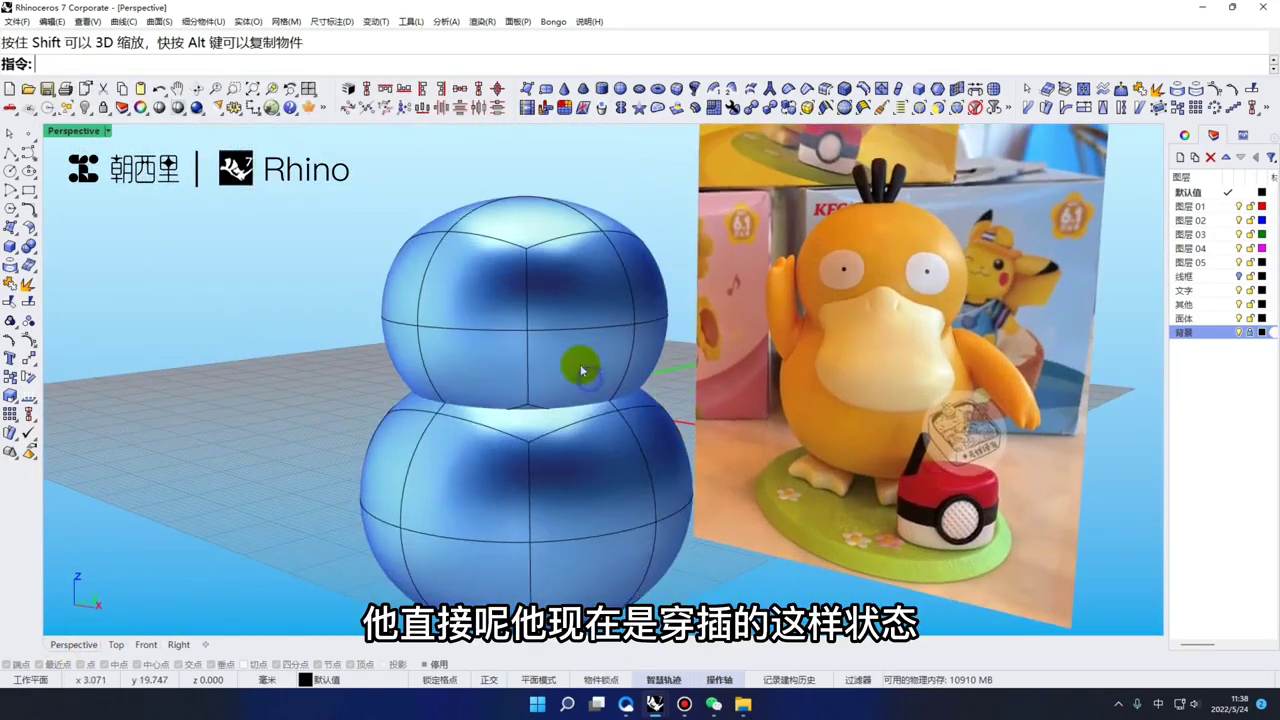
left_click(602, 462)
left_click(674, 372)
scroll(873, 305, "up", 5)
scroll(957, 320, "down", 7)
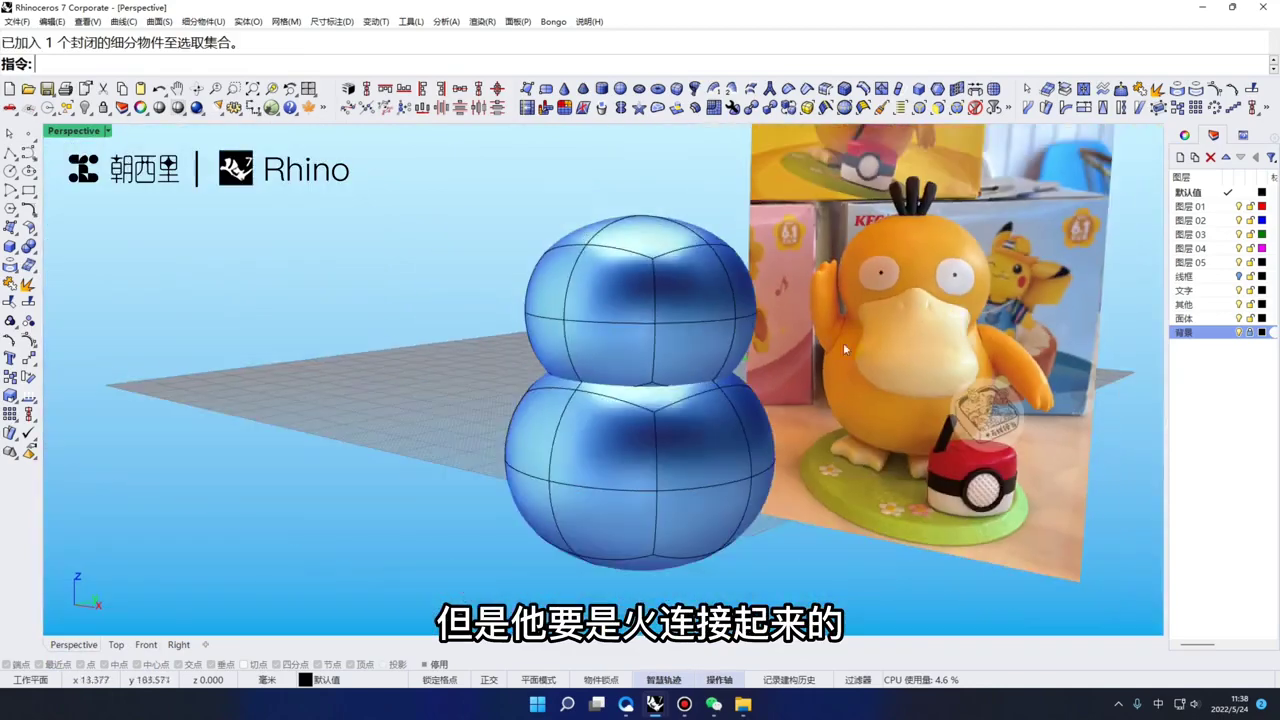
mouse_move(682, 385)
right_mouse_down()
mouse_move(651, 388)
mouse_move(685, 375)
right_mouse_up()
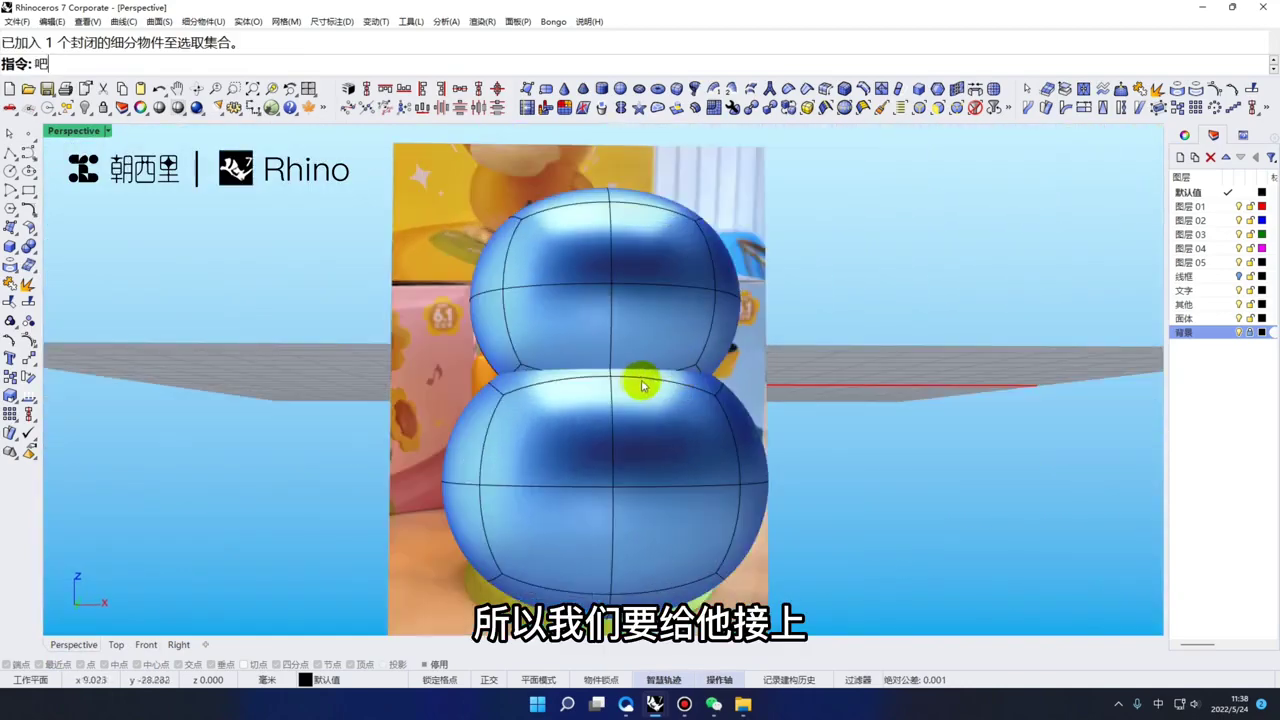
Compare both spheres with the reference in the Front view and inspect their edges in a shaded Perspective view
key("Escape")
left_click(146, 644)
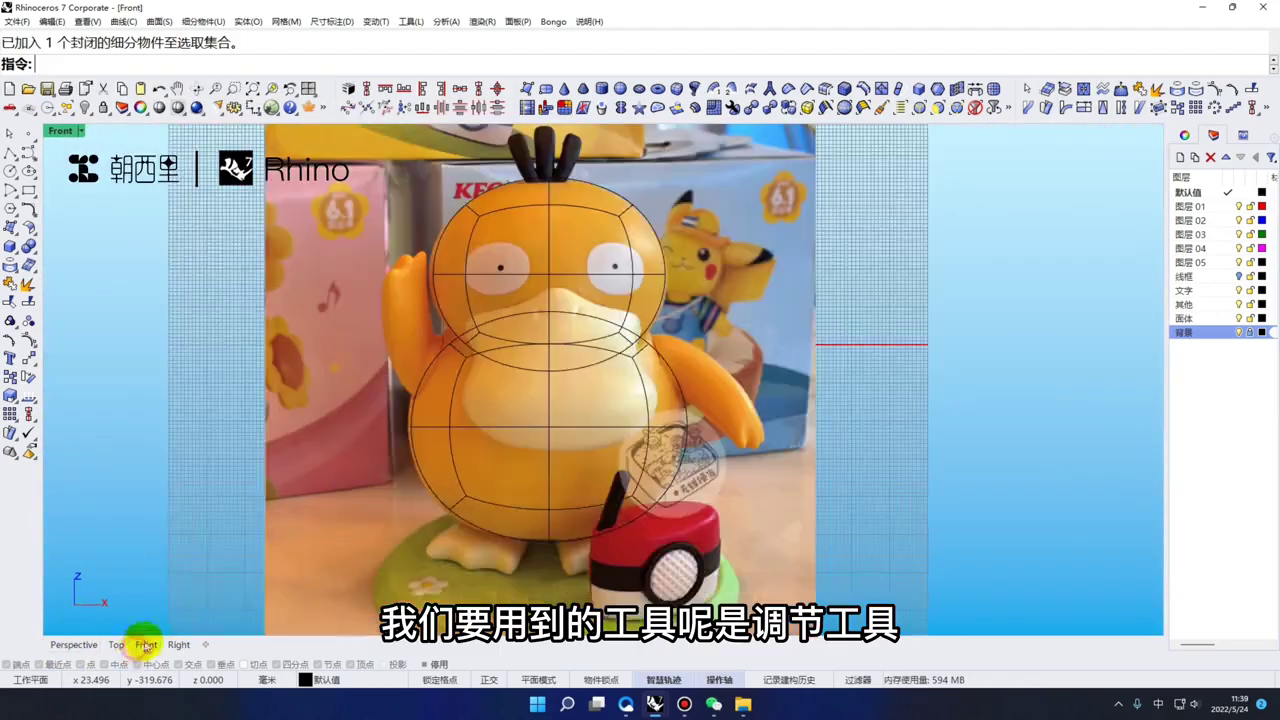
scroll(594, 414, "up", 4)
left_click(697, 476)
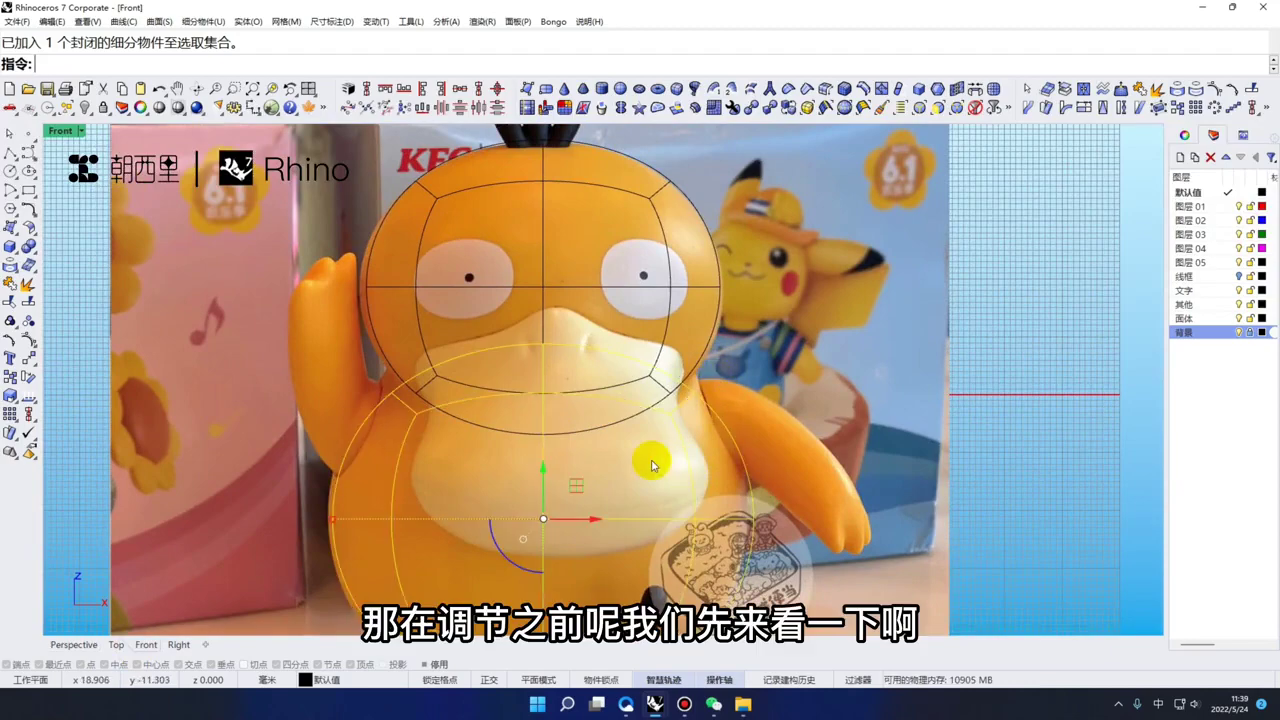
left_click(733, 391)
mouse_move(604, 431)
right_mouse_down()
mouse_move(626, 437)
mouse_move(656, 410)
mouse_move(583, 357)
mouse_move(577, 366)
right_mouse_up()
type("v")
key("space")
scroll(577, 366, "down", 4)
key("ctrl+alt+s")
scroll(590, 364, "up", 5)
right_click_drag(586, 426, 600, 337)
scroll(626, 380, "up", 4)
scroll(640, 360, "down", 4)
scroll(604, 325, "up", 1)
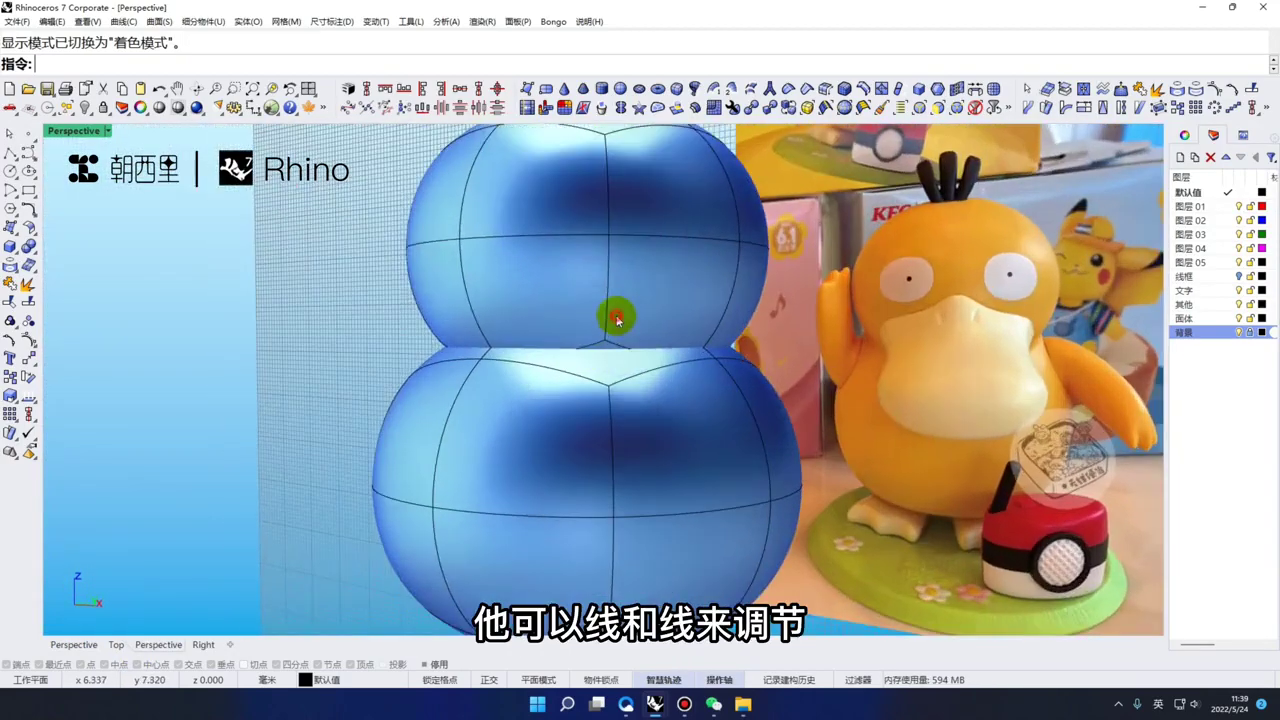
Move the head sphere upward until it is clear of the body sphere
left_click(608, 297)
scroll(590, 275, "down", 2)
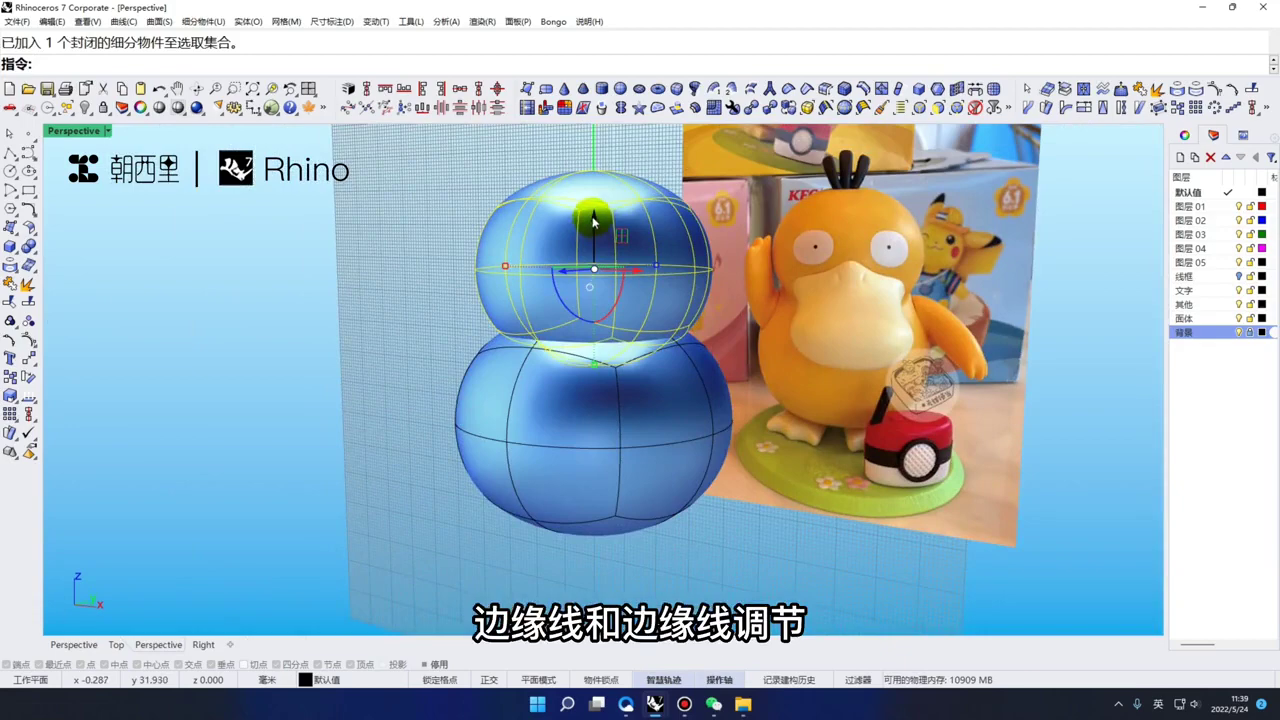
scroll(592, 220, "up", 2)
left_click_drag(587, 246, 603, 177)
scroll(620, 270, "down", 4)
right_click_drag(628, 283, 583, 283)
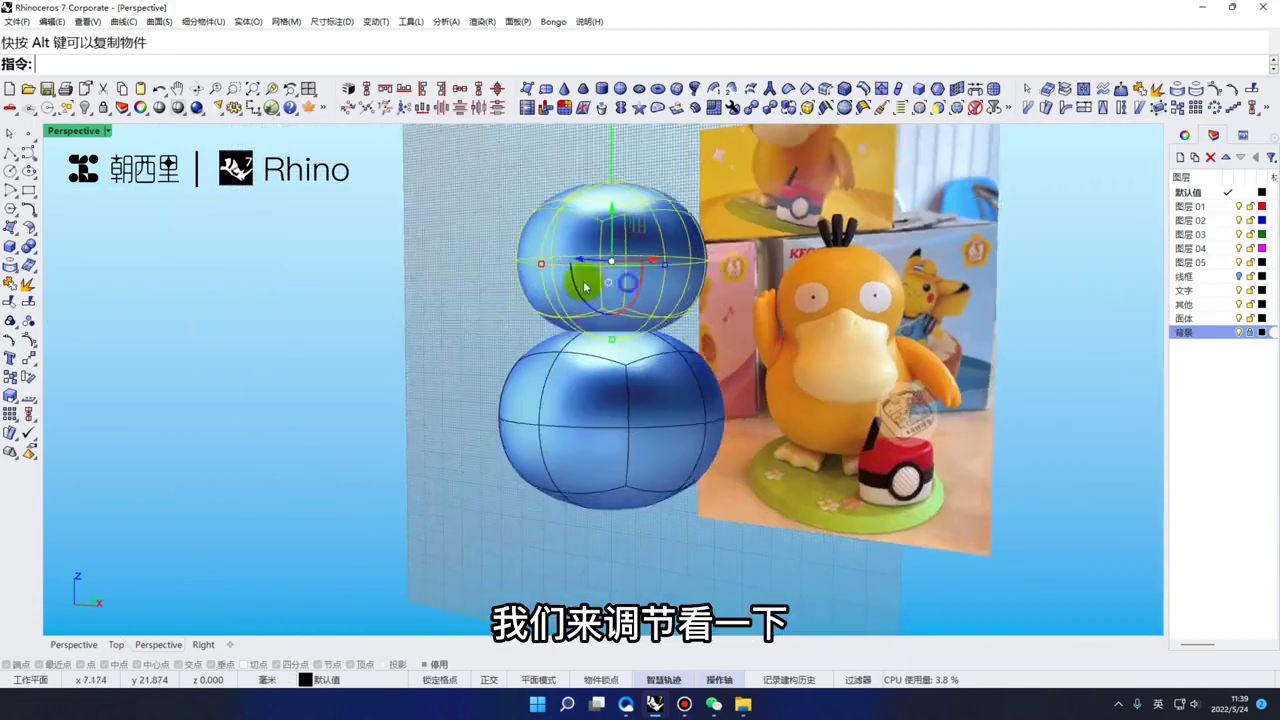
key("Escape")
scroll(671, 309, "up", 3)
right_click_drag(671, 309, 644, 265)
scroll(655, 271, "down", 4)
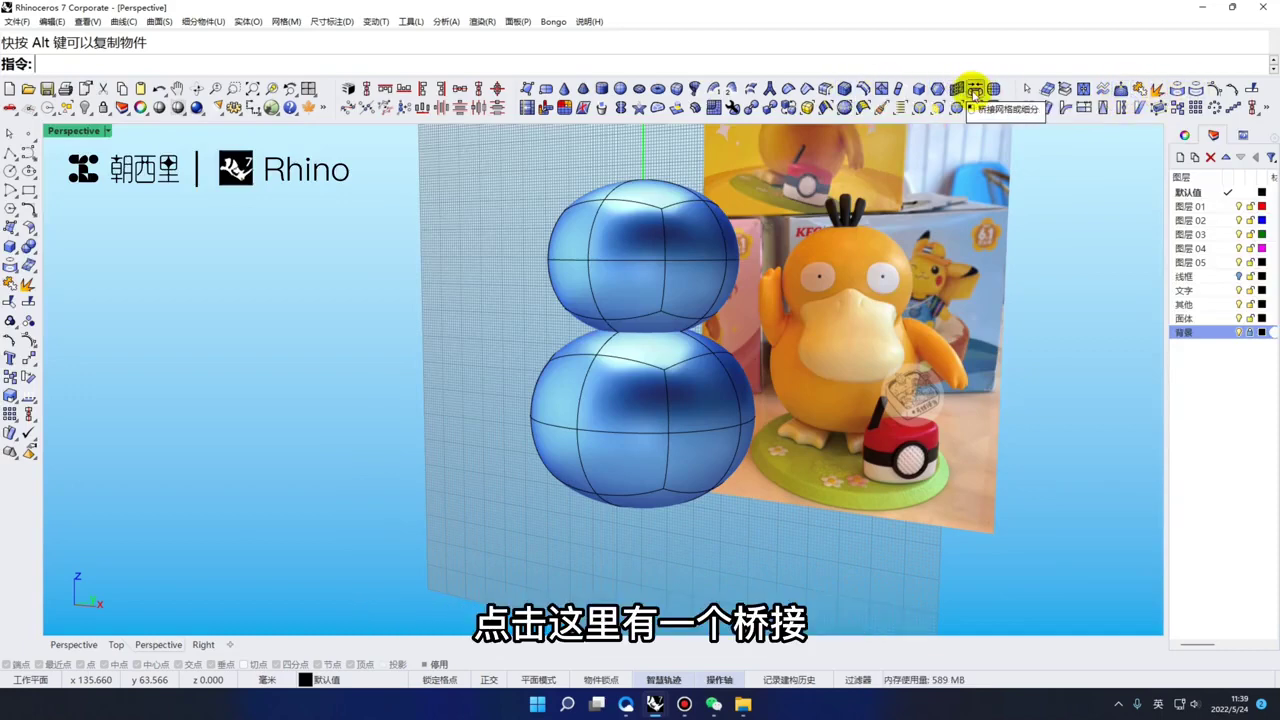
Bridge the bottom faces of the head sphere to the top faces of the body sphere
scroll(645, 335, "up", 3)
left_click(640, 340)
right_click_drag(640, 340, 600, 337)
left_click(580, 322)
right_click_drag(680, 310, 554, 329)
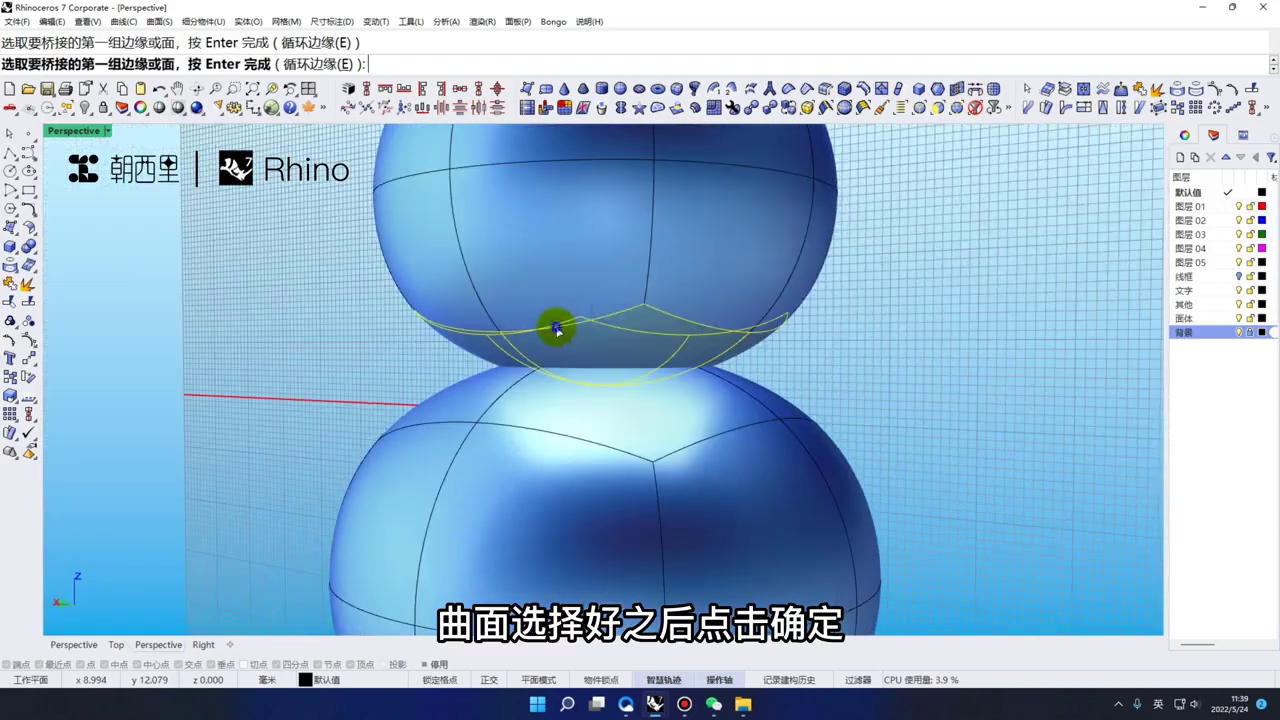
right_click(653, 366)
right_click_drag(653, 366, 594, 409)
left_click(594, 409)
left_click(733, 417)
right_click_drag(733, 417, 577, 423)
key("Return")
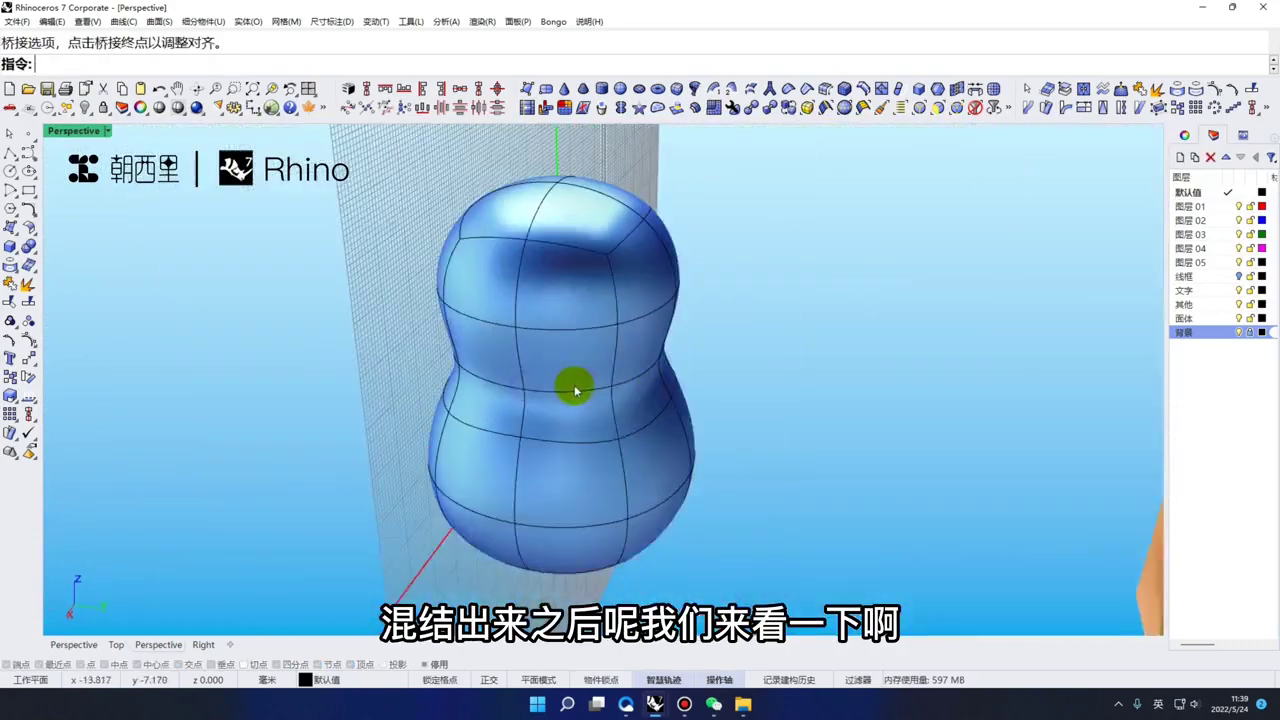
Inspect the smoothness of the bridged head and body from several angles in Rendered and Shaded display modes
scroll(557, 403, "up", 2)
key("ctrl+alt+r")
right_click_drag(575, 390, 494, 434)
scroll(494, 434, "up", 2)
mouse_move(658, 367)
right_mouse_down()
mouse_move(552, 351)
mouse_move(708, 374)
right_mouse_up()
scroll(700, 380, "down", 7)
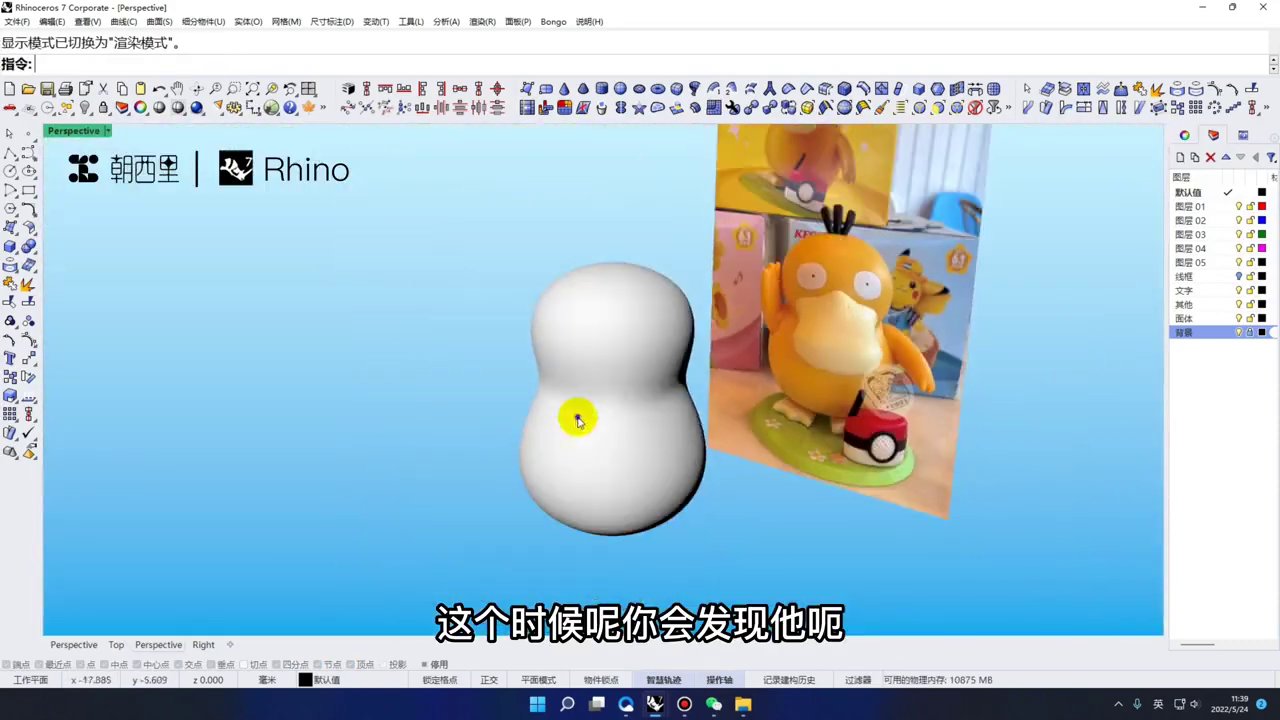
mouse_move(580, 440)
right_mouse_down()
mouse_move(718, 382)
mouse_move(509, 357)
mouse_move(551, 443)
mouse_move(514, 403)
mouse_move(544, 333)
mouse_move(720, 331)
mouse_move(666, 409)
mouse_move(746, 386)
mouse_move(552, 436)
mouse_move(531, 420)
mouse_move(569, 423)
right_mouse_up()
scroll(675, 370, "up", 4)
type("x")
key("space")
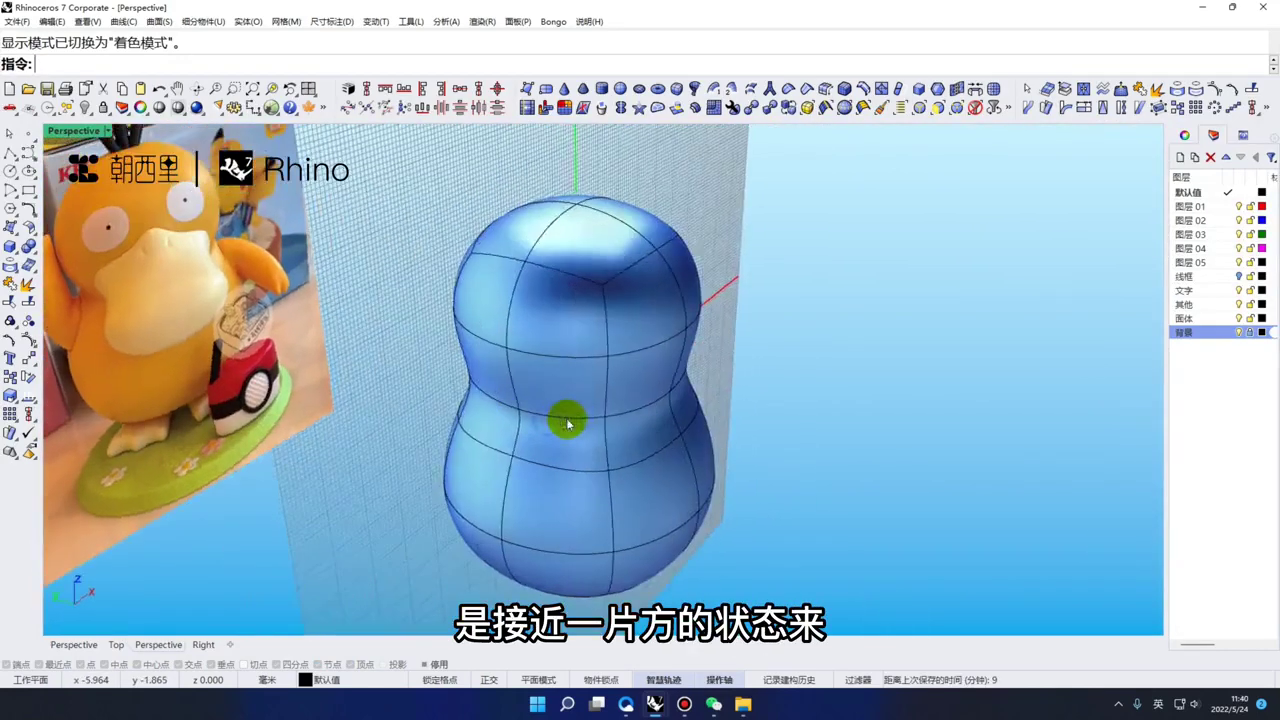
key("ctrl+alt+r")
scroll(572, 421, "up", 2)
mouse_move(648, 418)
right_mouse_down()
mouse_move(457, 409)
mouse_move(449, 386)
mouse_move(626, 394)
mouse_move(617, 411)
mouse_move(684, 398)
right_mouse_up()
Return to Shaded display, undo the bridge and delete the lower body sphere
key("ctrl+alt+s")
key("ctrl+z")
left_click(613, 411)
left_click(780, 486)
left_click(671, 470)
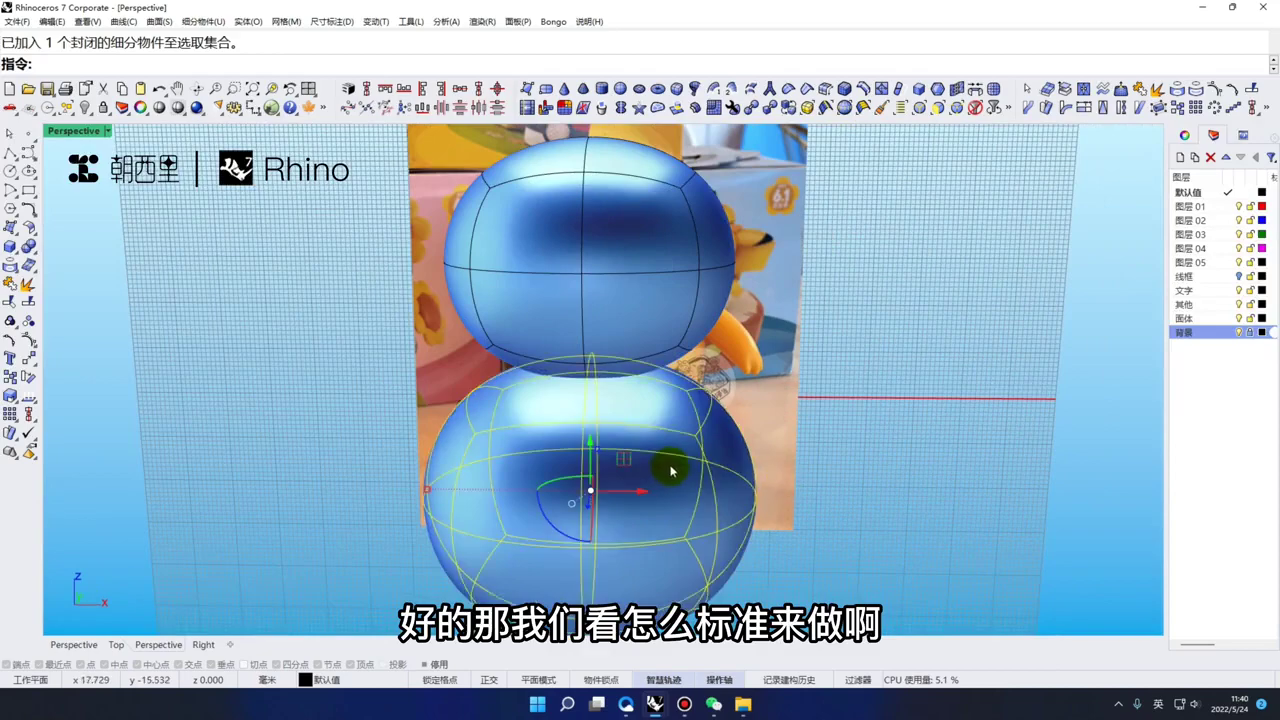
key("Delete")
Delete the faces at the bottom of the head sphere to open it
key("ctrl+F2")
scroll(597, 390, "up", 2)
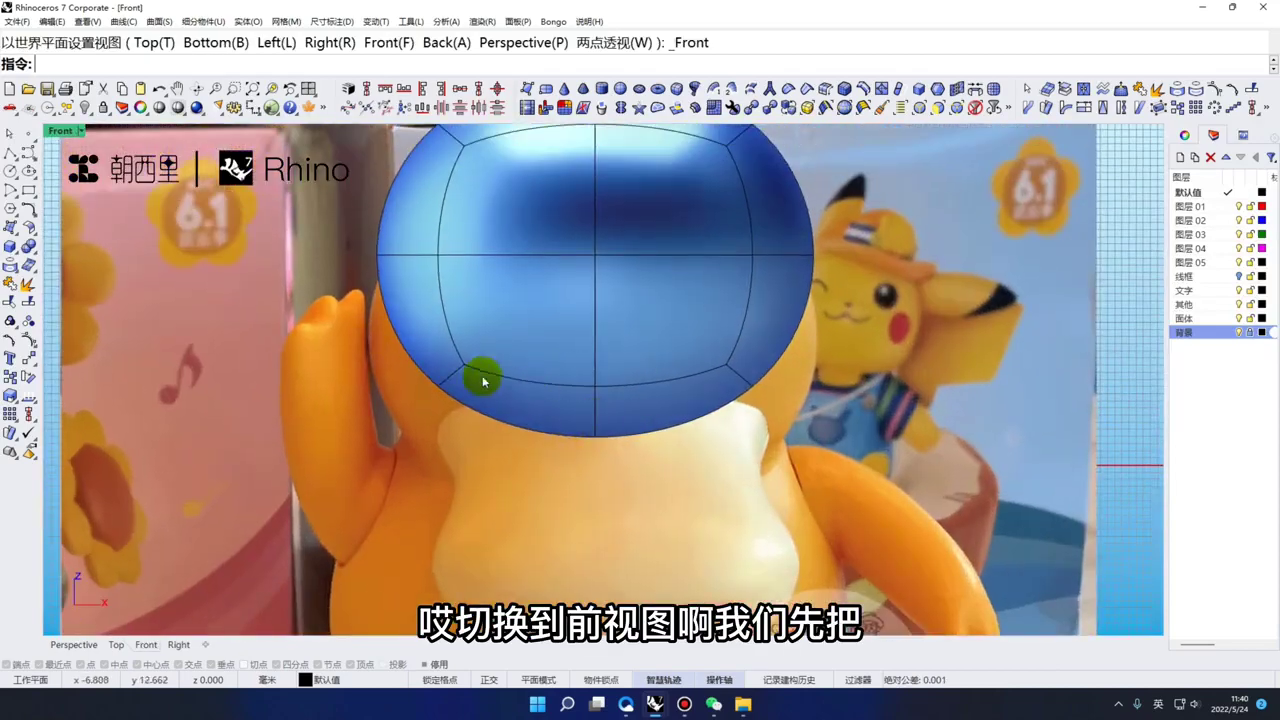
scroll(483, 381, "down", 3)
key("ctrl+F3")
right_click_drag(603, 429, 629, 389)
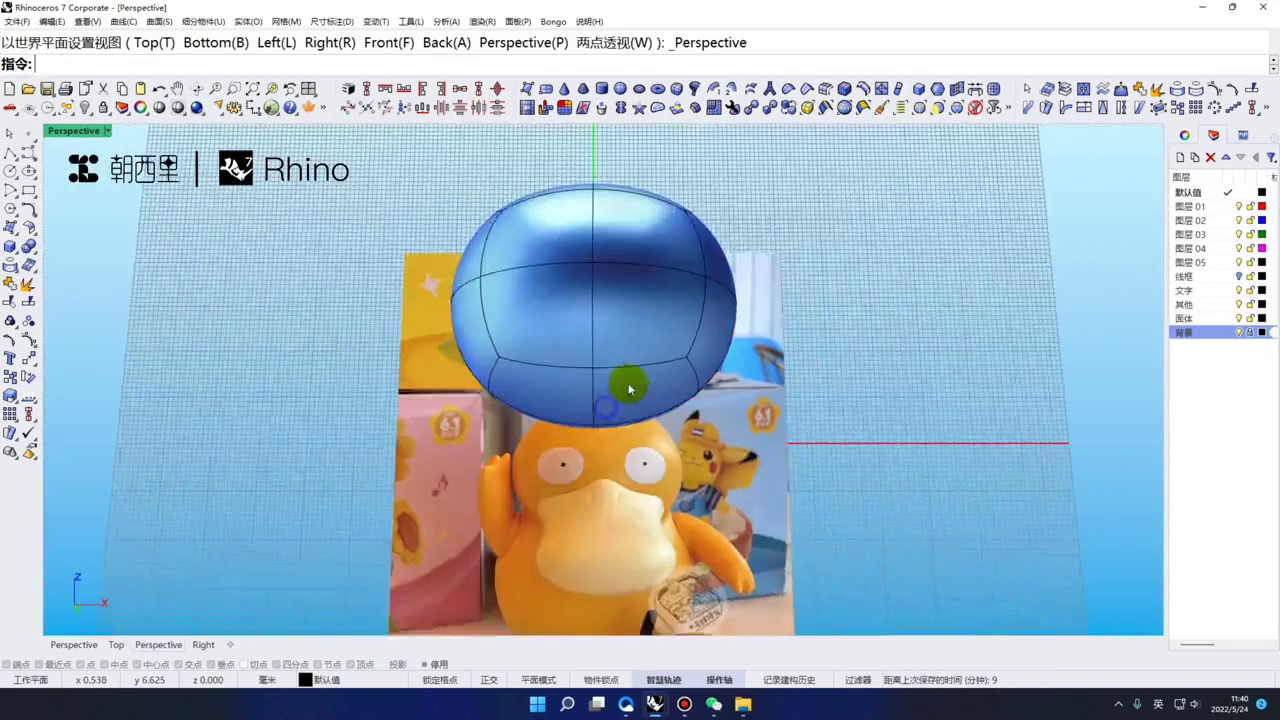
scroll(600, 425, "up", 3)
right_click_drag(569, 457, 478, 419)
left_click(618, 398, "ctrl+shift")
left_click(618, 462, "ctrl+shift")
scroll(531, 437, "down", 3)
scroll(562, 462, "up", 3)
scroll(565, 466, "up", 2)
key("Delete")
Flatten the head's open bottom edge loop vertically in the Front view by scaling it down to a straight line
scroll(567, 418, "down", 3)
key("Tab")
key("Tab")
key("ctrl+F2")
scroll(493, 441, "up", 2)
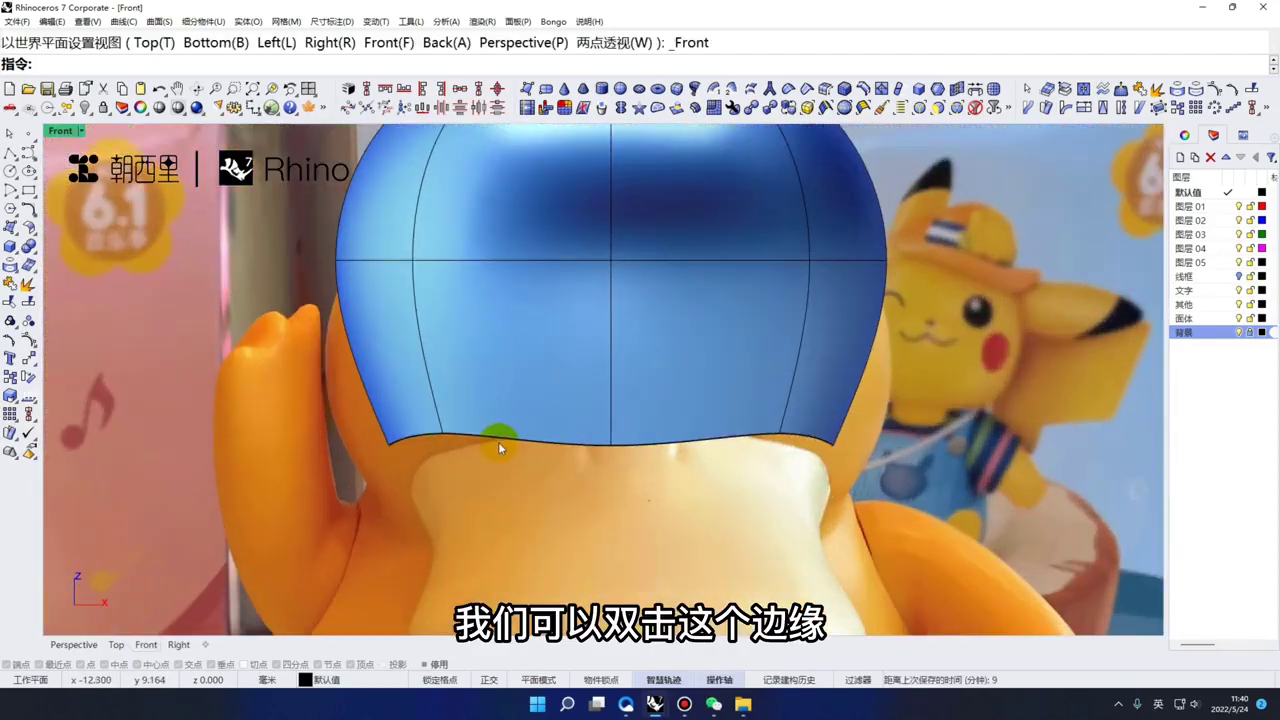
double_click(498, 441)
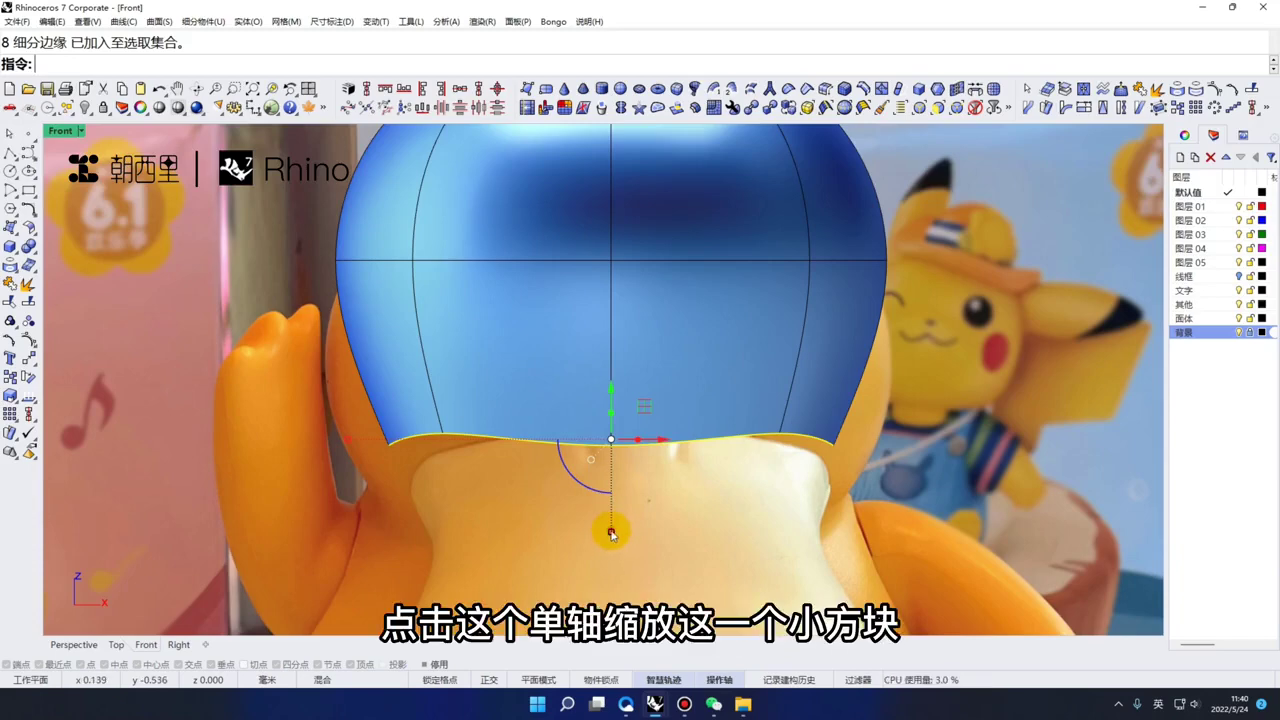
left_click_drag(611, 533, 615, 472)
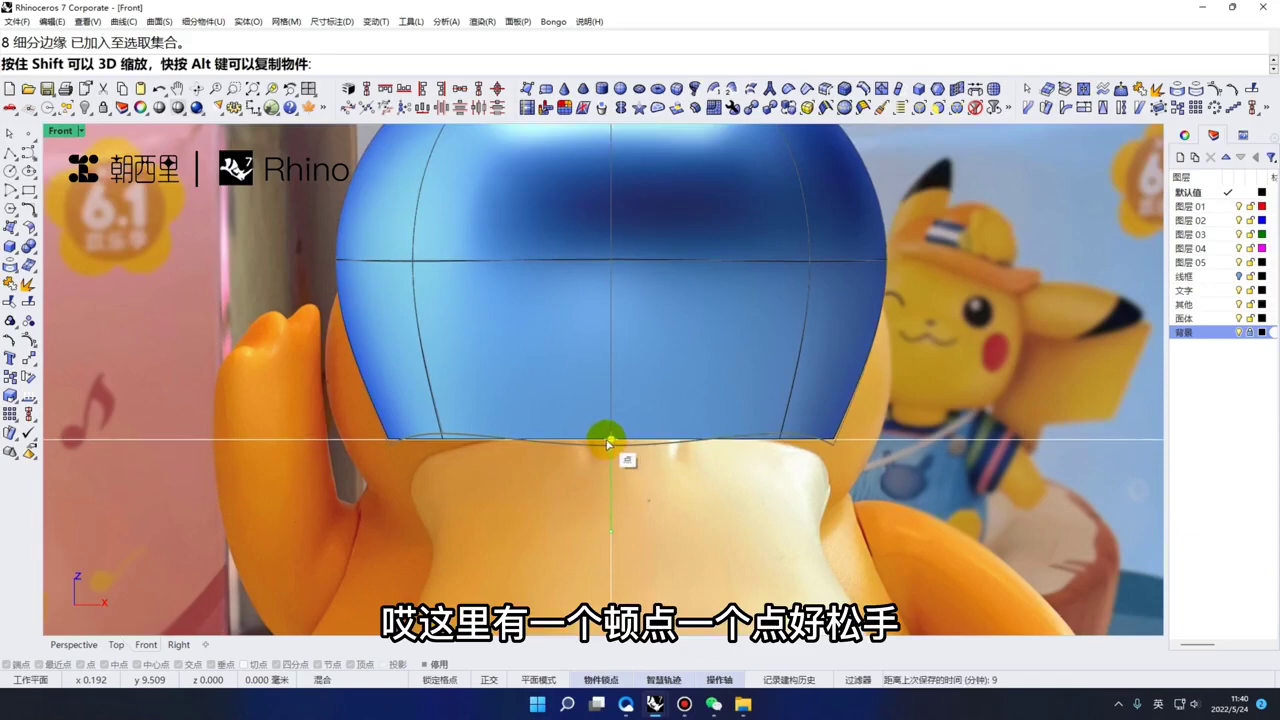
left_click_drag(608, 443, 609, 441)
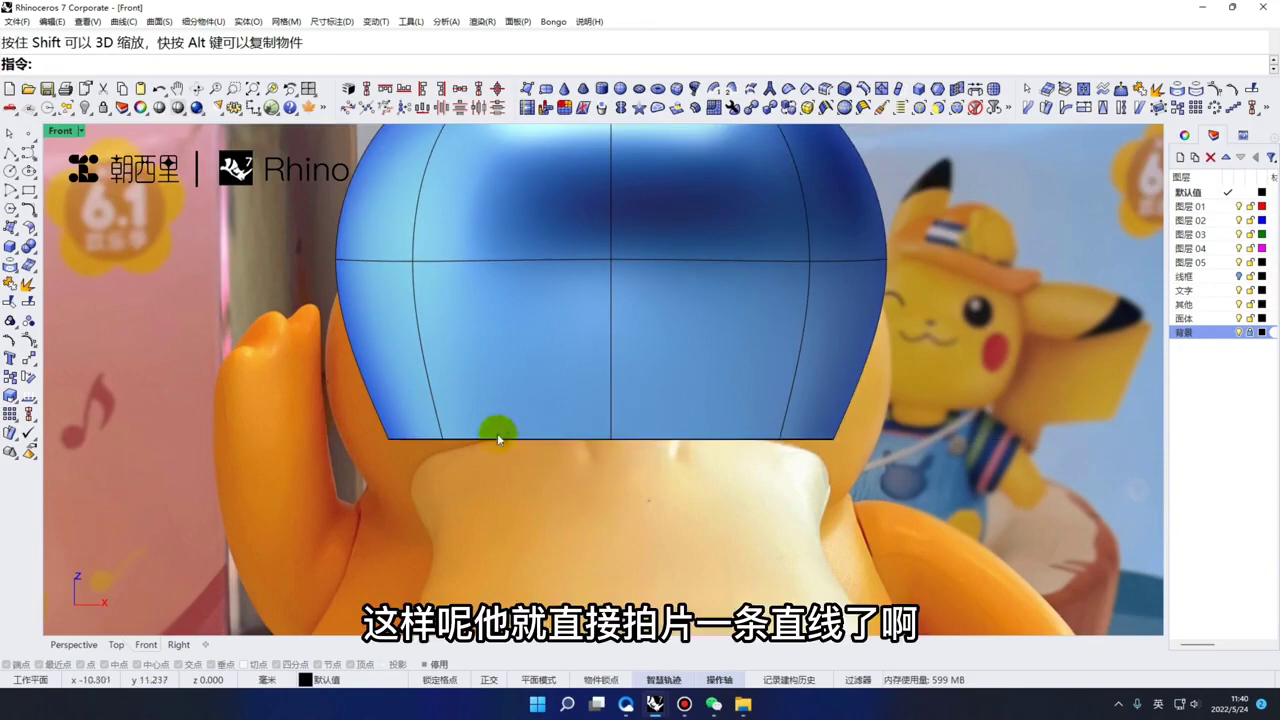
Examine the roundness of the head's bottom opening from below in Rendered and Shaded modes, using the flat SubD display
key("F4")
mouse_move(466, 469)
right_mouse_down()
mouse_move(525, 440)
mouse_move(397, 491)
right_mouse_up()
key("ctrl+alt+r")
scroll(543, 406, "up", 2)
mouse_move(543, 406)
right_mouse_down()
mouse_move(691, 466)
mouse_move(517, 420)
mouse_move(665, 437)
mouse_move(508, 426)
mouse_move(506, 414)
mouse_move(634, 500)
right_mouse_up()
scroll(517, 420, "up", 2)
key("Tab")
mouse_move(511, 425)
right_mouse_down()
mouse_move(526, 307)
mouse_move(502, 358)
mouse_move(504, 399)
mouse_move(535, 323)
right_mouse_up()
key("ctrl+alt+s")
right_click_drag(592, 352, 543, 320)
right_click_drag(508, 382, 430, 385)
Draw an eight-sided inscribed polygon centred in the head's bottom opening as a roundness reference
left_click(9, 208)
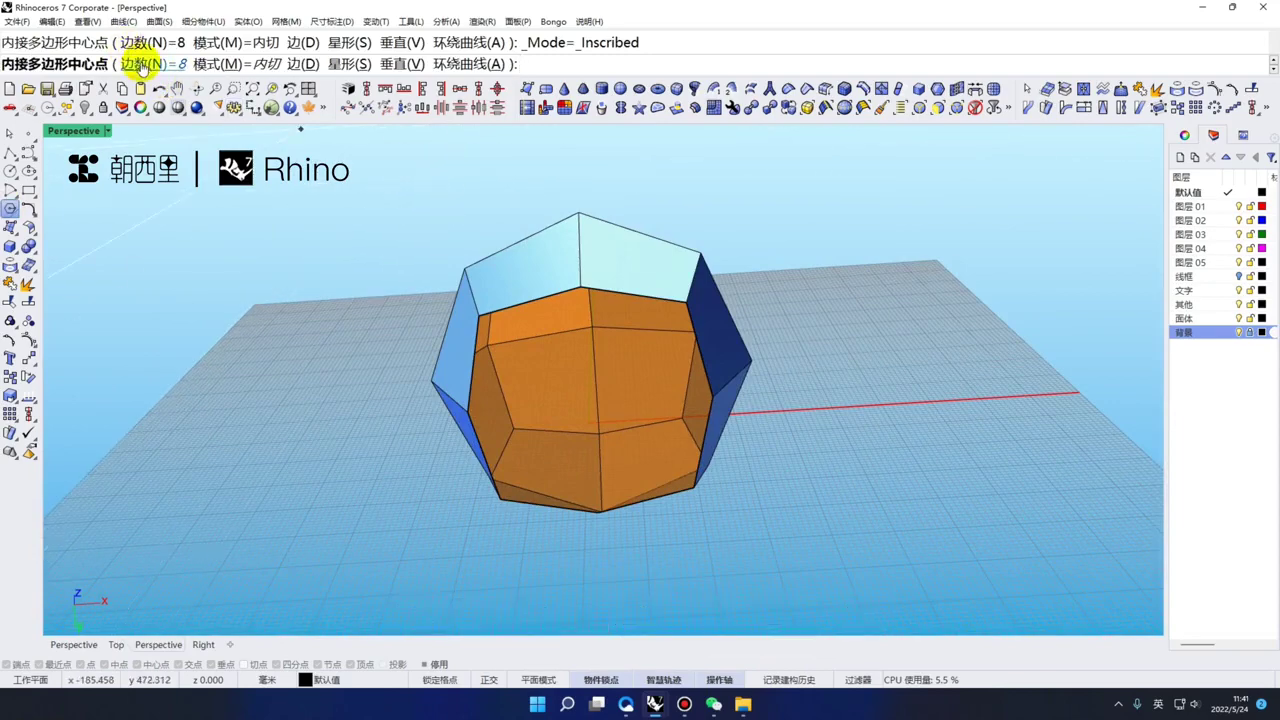
right_click_drag(524, 411, 534, 414)
key("b")
left_click(495, 427)
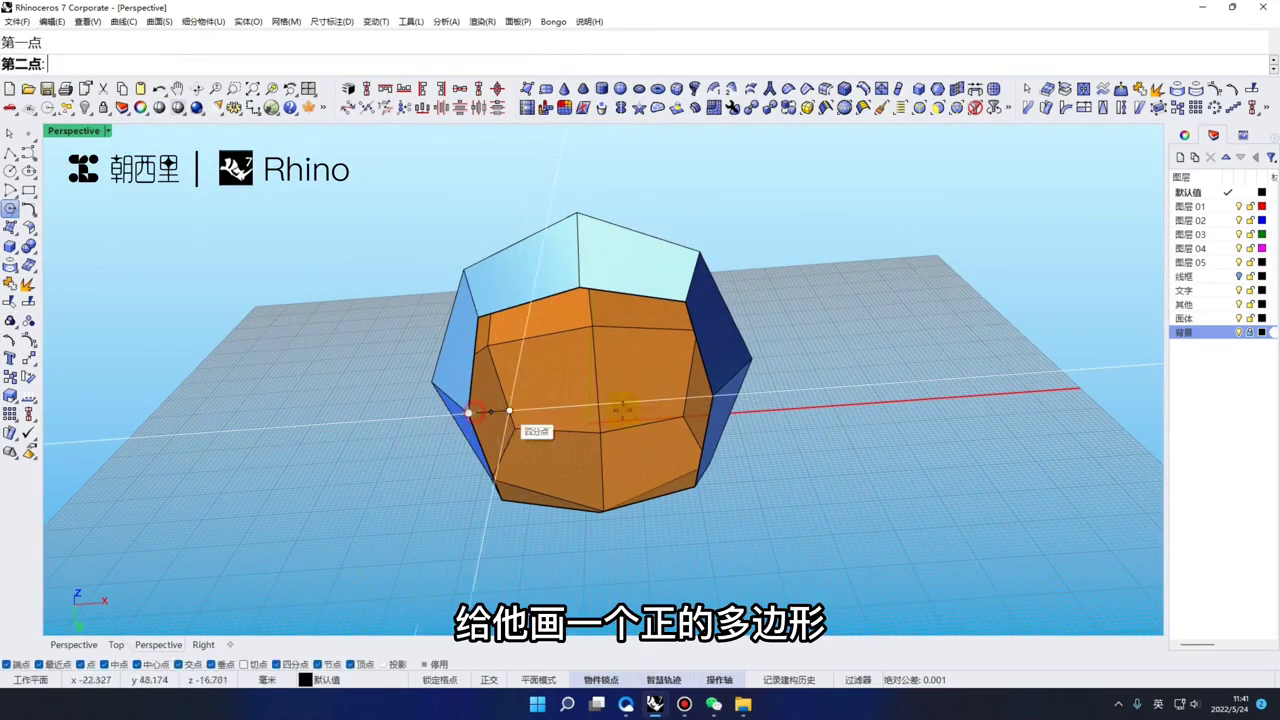
left_click(718, 400)
left_click(728, 420)
right_click_drag(729, 420, 646, 434)
left_click(665, 426)
left_click_drag(657, 431, 738, 366)
left_click(620, 531)
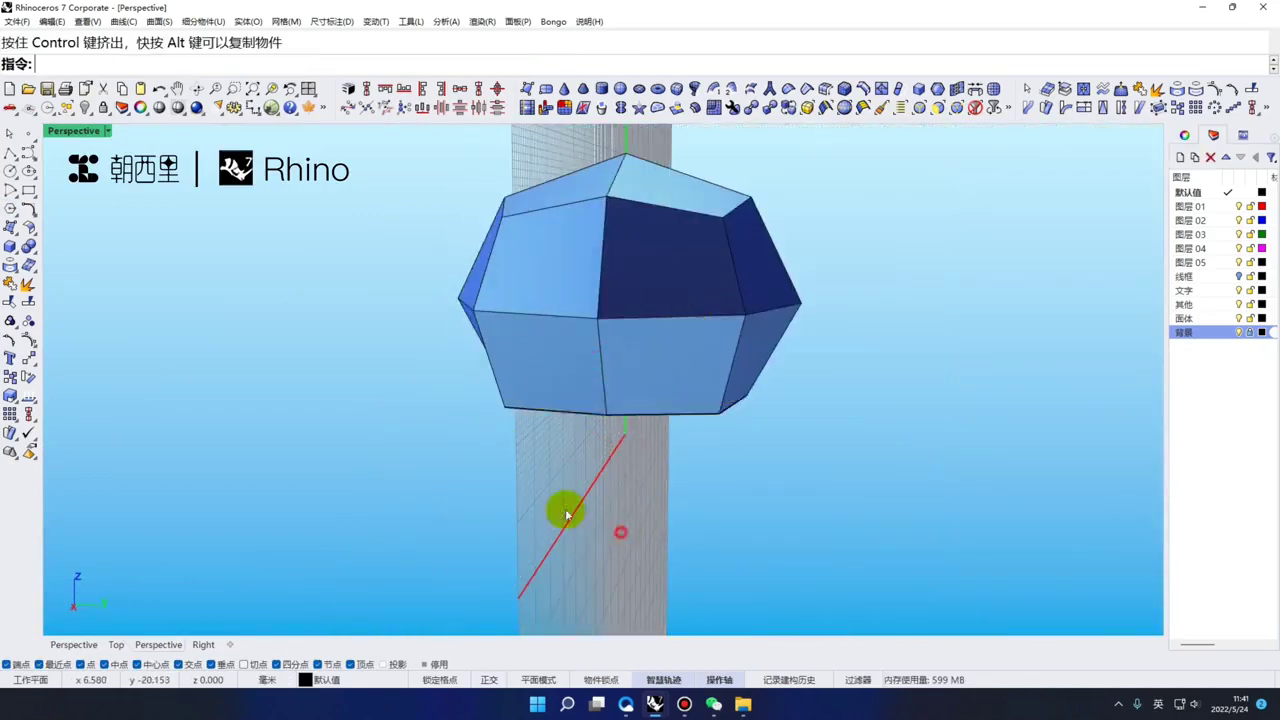
Compare the polygon with the head's bottom opening from below and remove the polygon
right_click_drag(566, 511, 545, 375)
scroll(570, 322, "up", 3)
right_click_drag(570, 322, 461, 558)
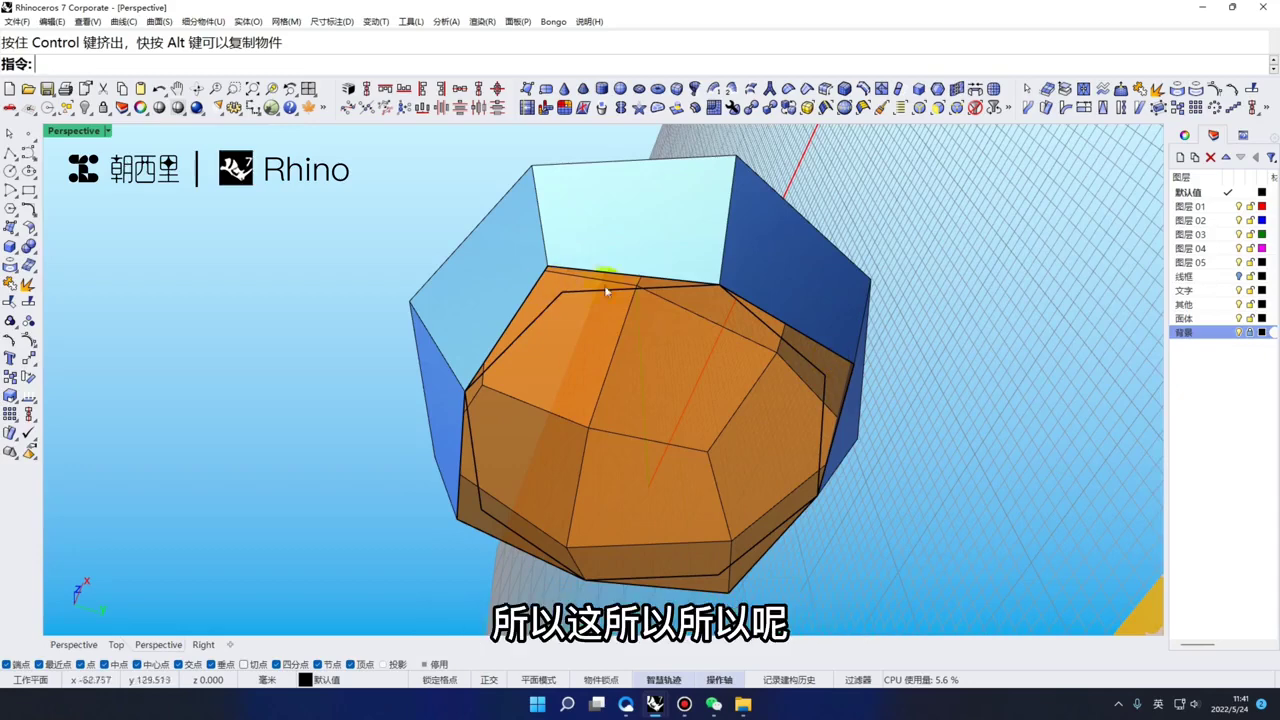
left_click(579, 291)
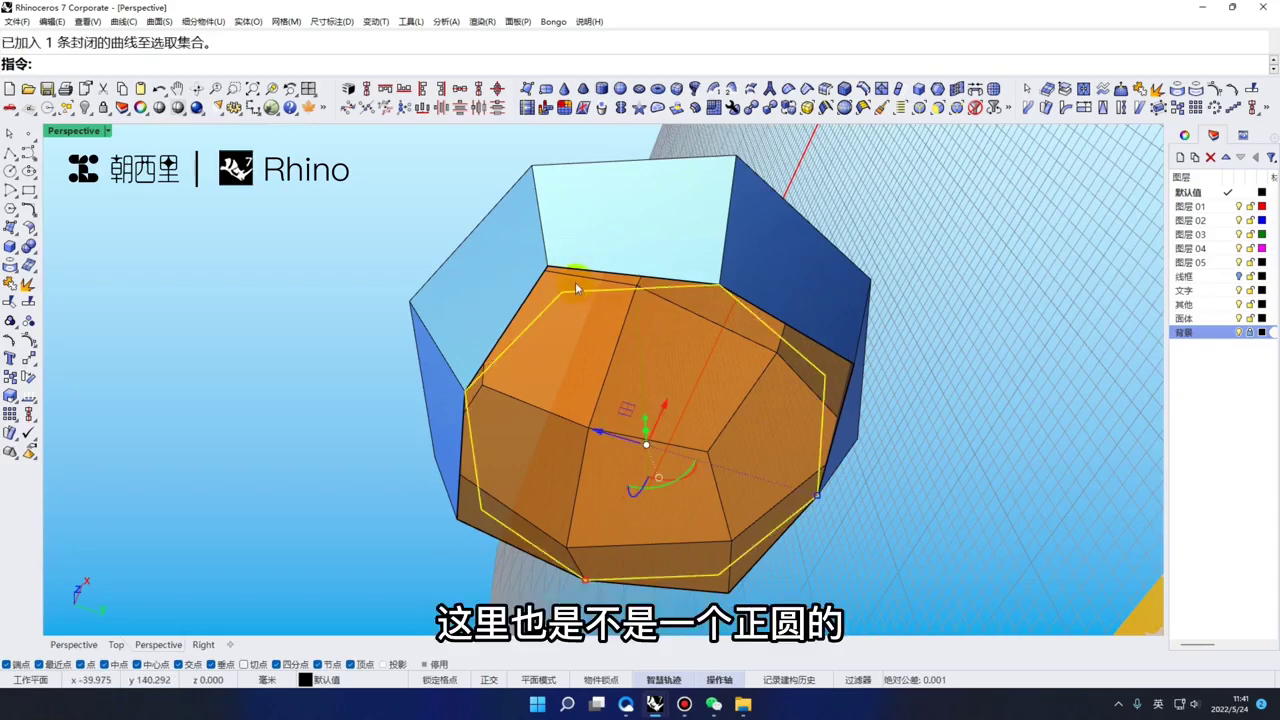
right_click_drag(575, 282, 598, 296)
Delete the ring of faces below the head's equator by removing its bottom edge loop
double_click(582, 301)
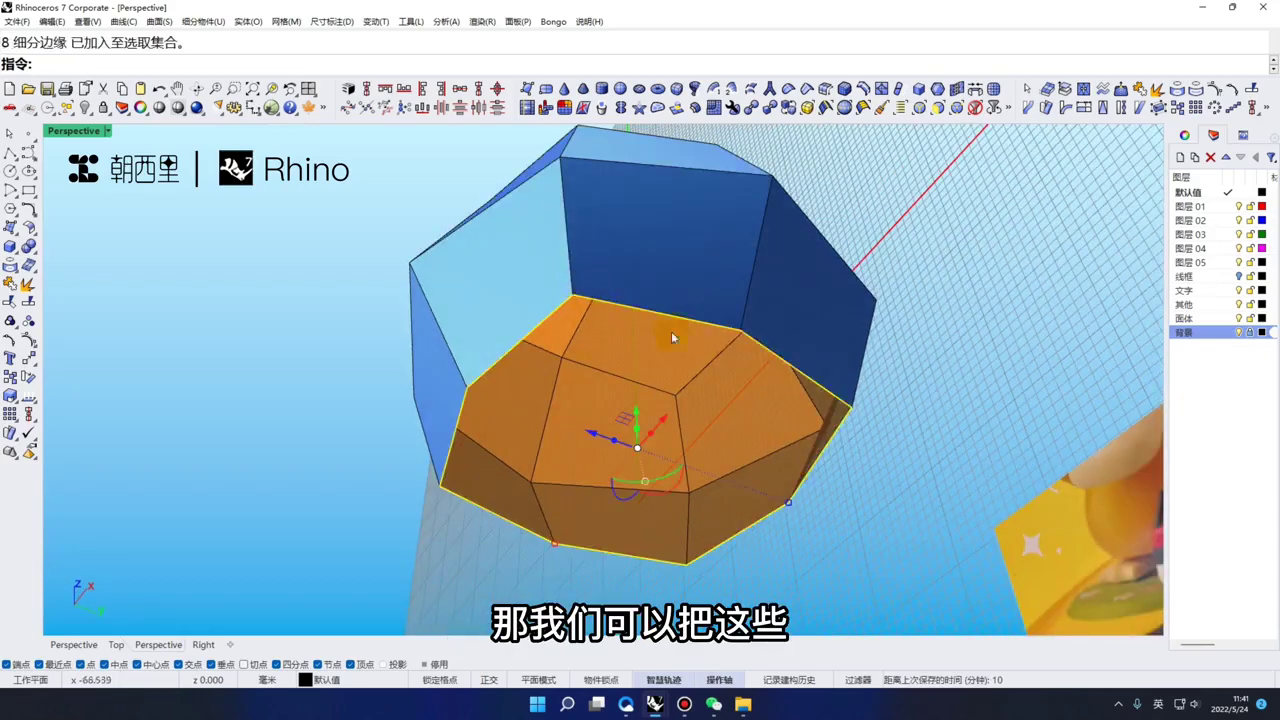
right_click_drag(671, 331, 517, 311)
key("Delete")
Extrude the head's open equator edge loop straight down in the Front view to form a new lower ring
double_click(605, 326)
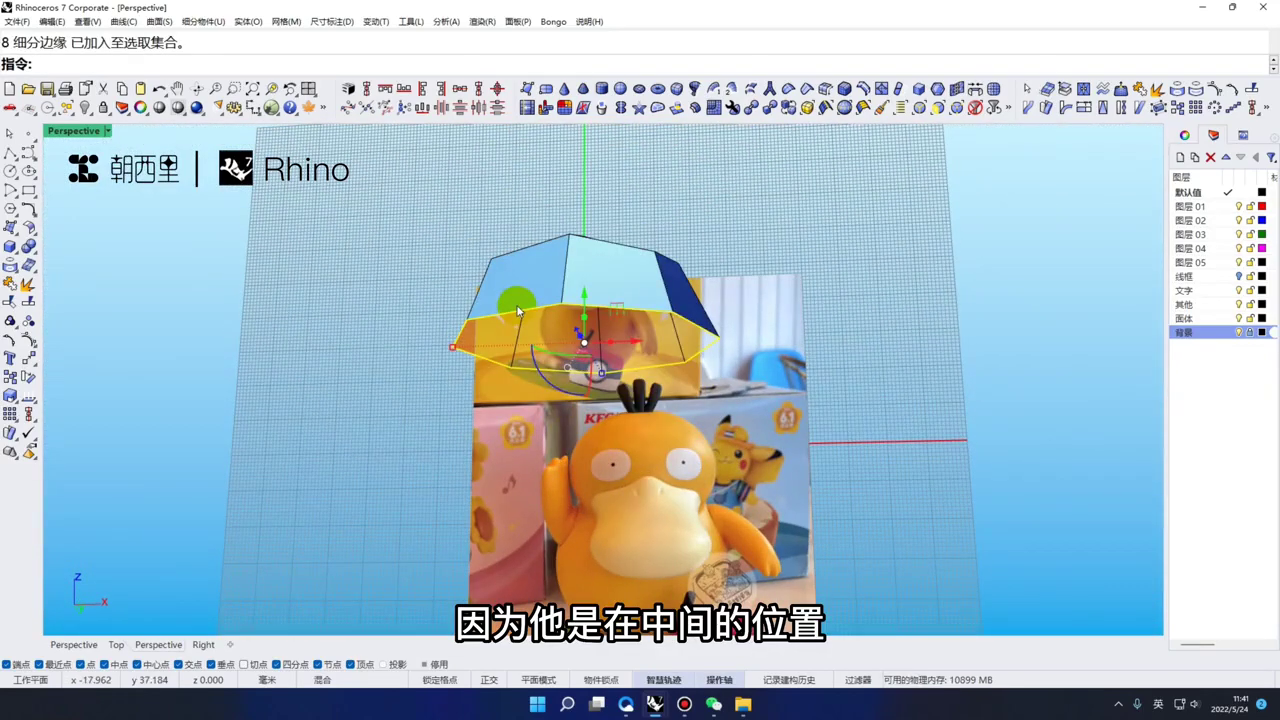
key("space")
type("F")
key("space")
scroll(572, 317, "up", 2)
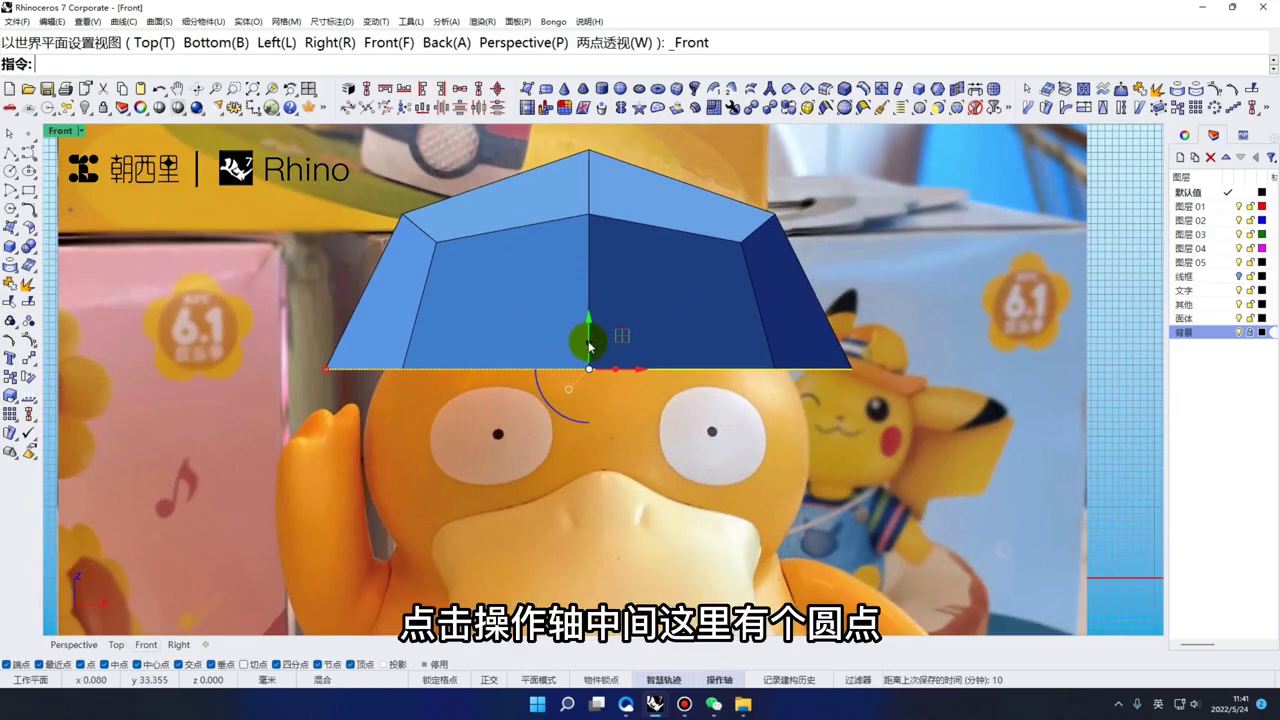
left_click_drag(590, 346, 594, 466)
Scale the head's new lower rim inward, lower it slightly and return the SubD to smooth display
left_click_drag(317, 462, 379, 460)
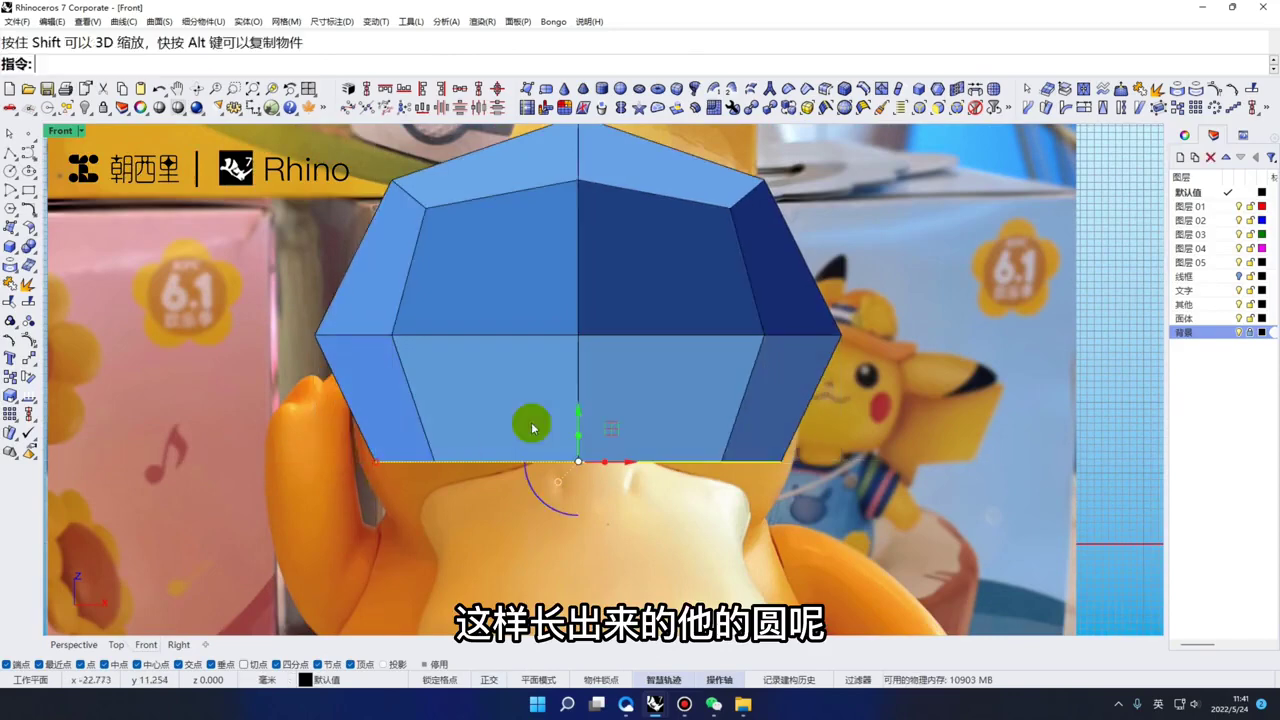
left_click_drag(579, 411, 580, 441)
key("Tab")
scroll(582, 450, "down", 2)
right_click_drag(620, 457, 627, 420)
scroll(614, 464, "down", 2)
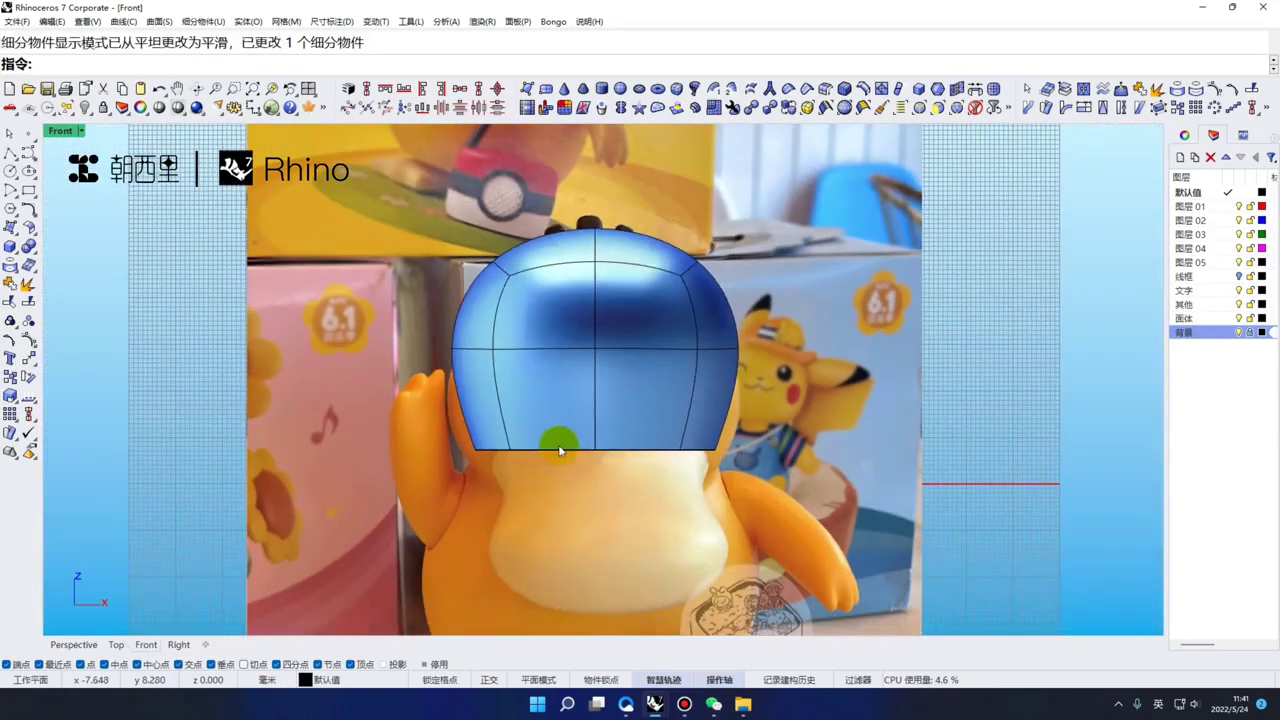
Switch to Wireframe display and move the head down to align with the duck's head in the reference picture
key("ctrl+alt+w")
left_click_drag(601, 503, 509, 365)
left_click_drag(597, 293, 598, 339)
left_click(653, 447)
right_click_drag(655, 447, 646, 420)
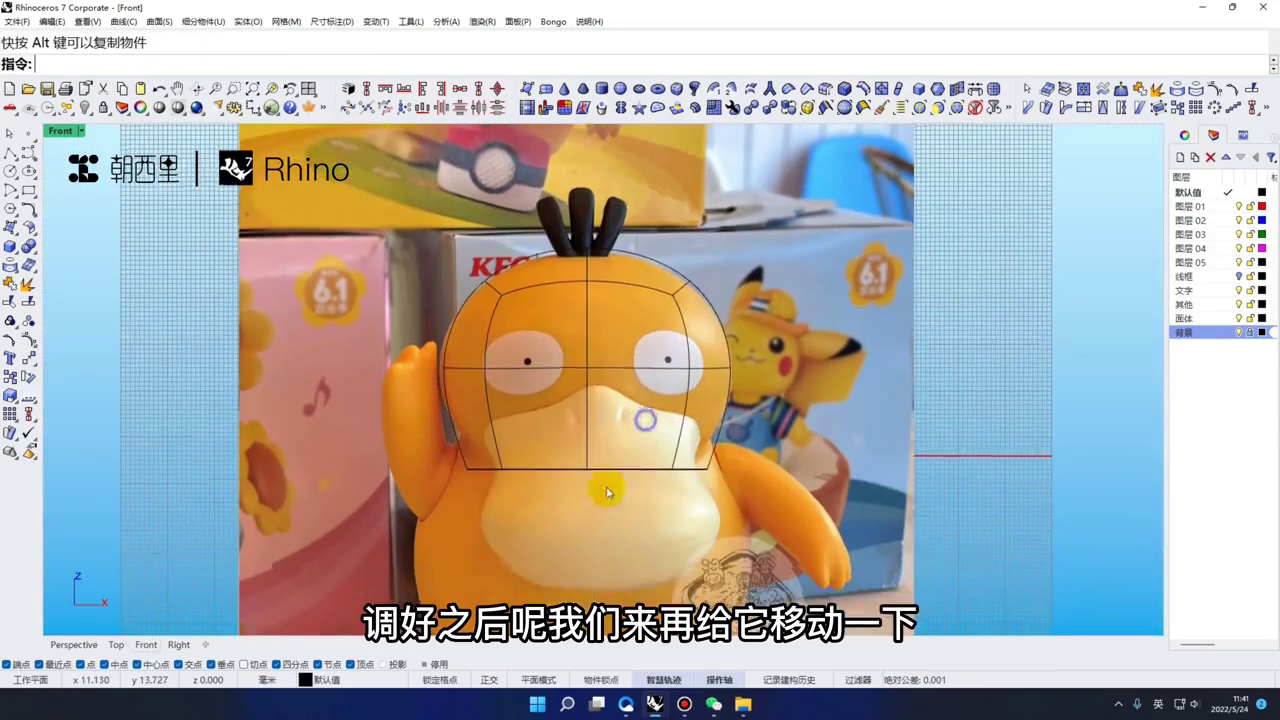
Raise the head's lower rim slightly and scale it inward to match the neck in the reference
scroll(605, 487, "up", 2)
double_click(622, 464, "ctrl+shift")
left_click_drag(583, 411, 585, 389)
left_click_drag(412, 442, 419, 443, "shift")
Create a vertically flipped copy of the head and move it down over the duck's body
left_click_drag(560, 246, 583, 273)
right_click_drag(620, 369, 586, 328)
left_click(606, 331)
scroll(585, 370, "down", 2)
mouse_move(583, 320)
left_mouse_down()
mouse_move(537, 284)
mouse_move(590, 327)
left_mouse_up()
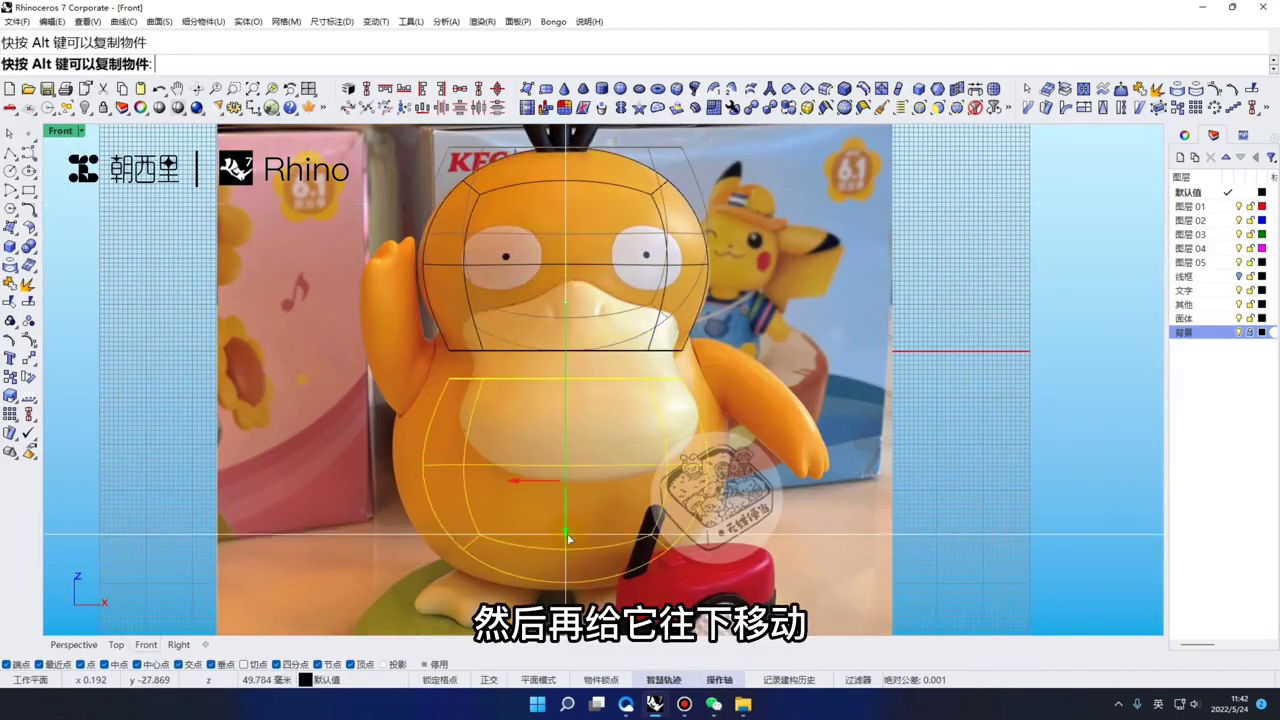
Scale up the flipped copy uniformly and position it to fit the duck's body in the reference picture
right_click_drag(636, 477, 657, 422)
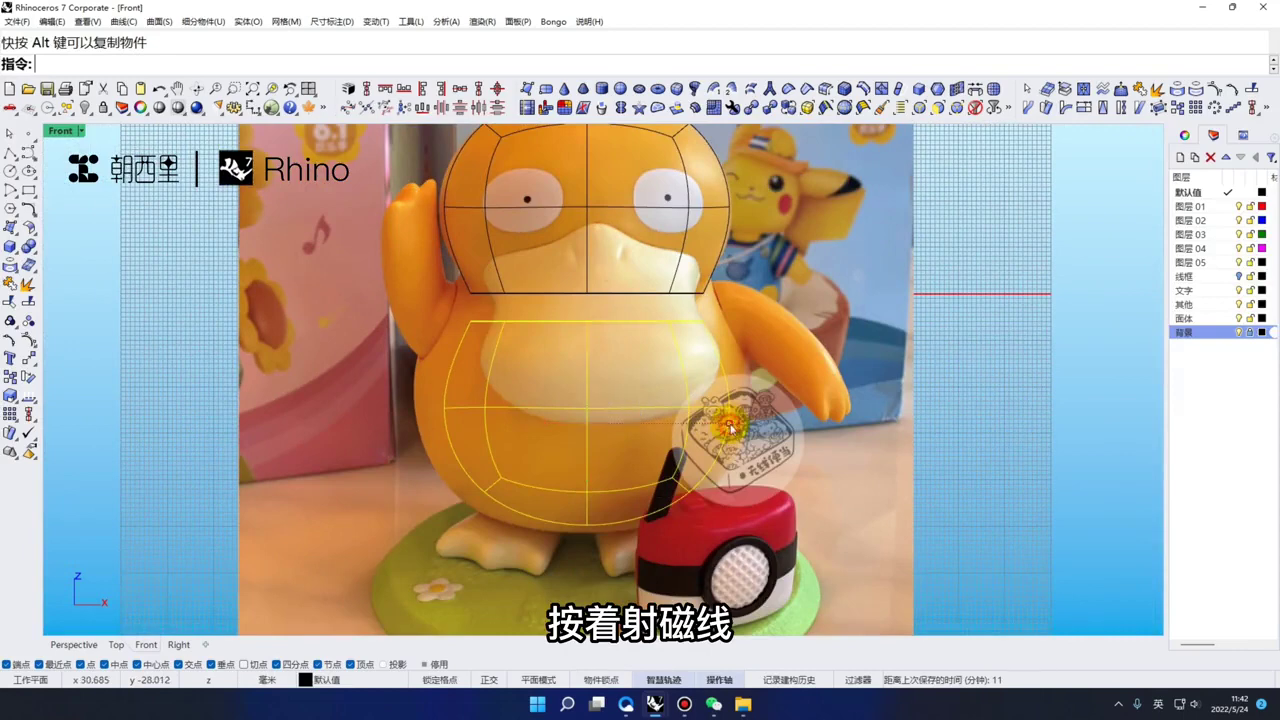
left_click_drag(731, 427, 752, 428, "shift")
scroll(437, 366, "up", 2)
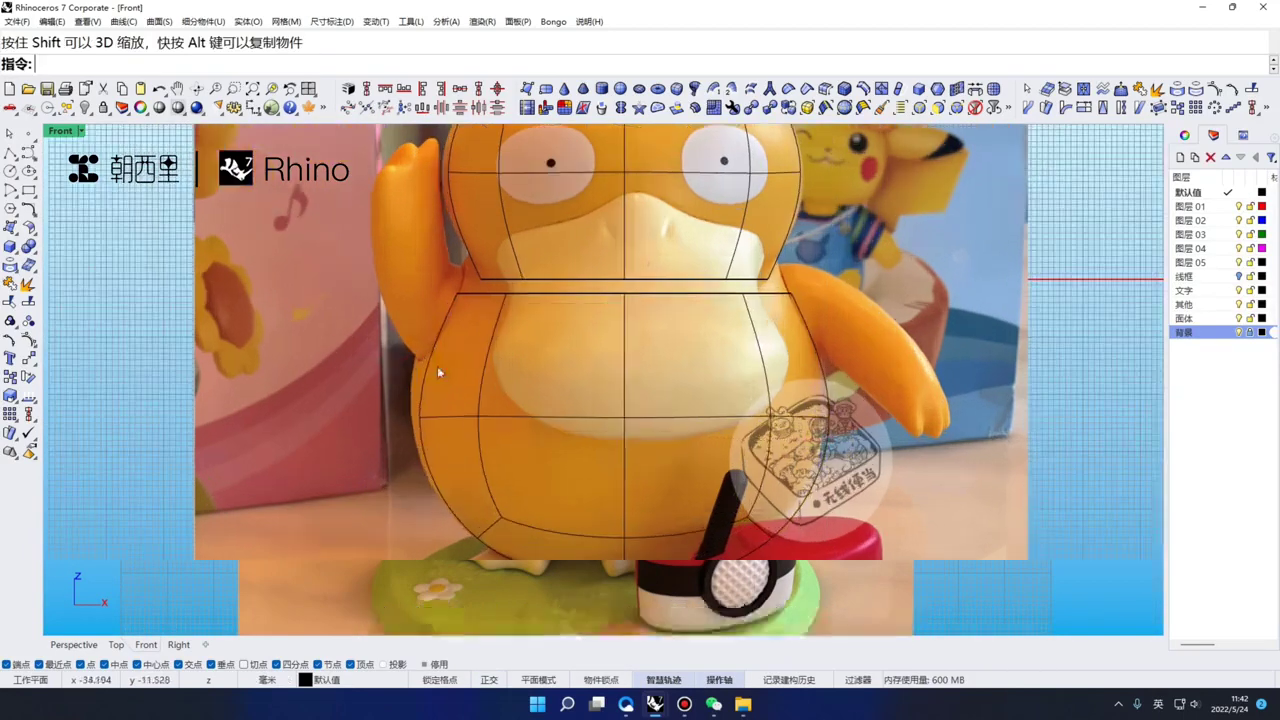
key("Escape")
scroll(590, 360, "down", 3)
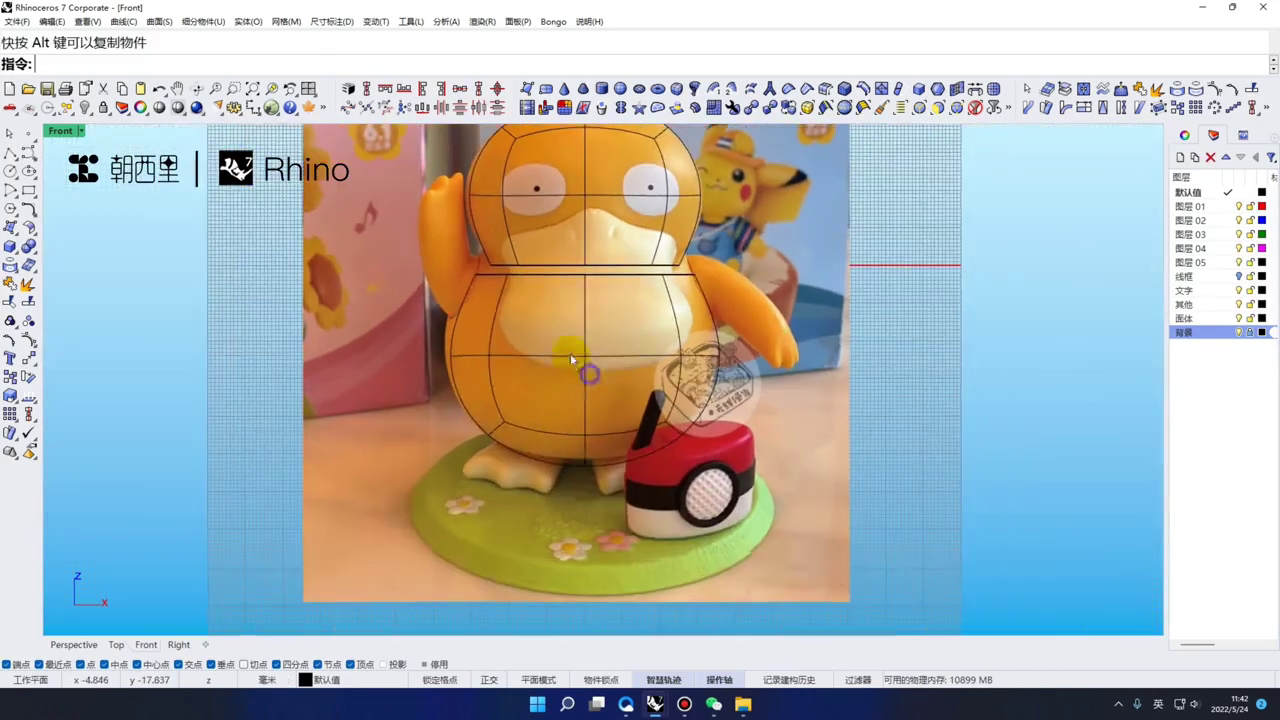
left_click_drag(468, 372, 447, 373, "shift")
left_click(409, 398)
Start a Bridge in Shaded perspective between the head's lower edge loop and the body's upper edge loop
right_click_drag(528, 393, 553, 480)
scroll(600, 326, "up", 2)
mouse_move(600, 319)
right_mouse_down()
mouse_move(597, 369)
mouse_move(595, 345)
mouse_move(637, 384)
right_mouse_up()
type("T")
right_click(610, 360)
type("V")
right_click(596, 389)
key("ctrl+alt+s")
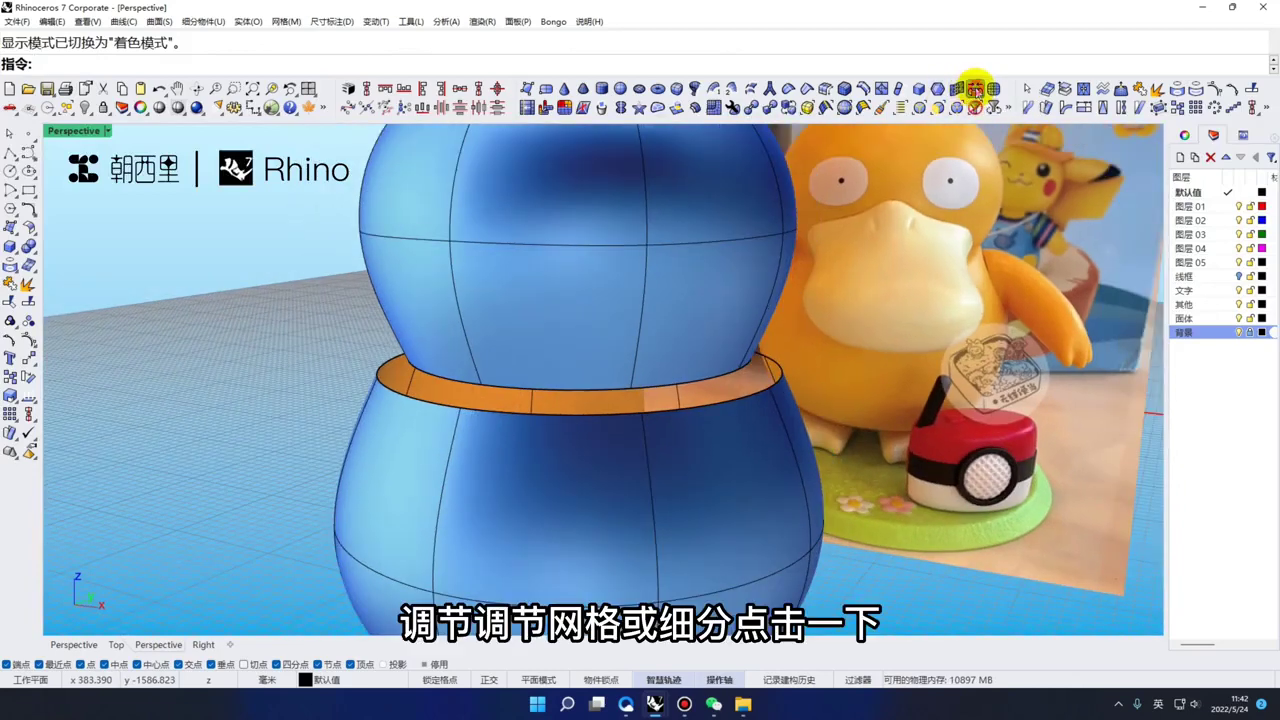
double_click(606, 384)
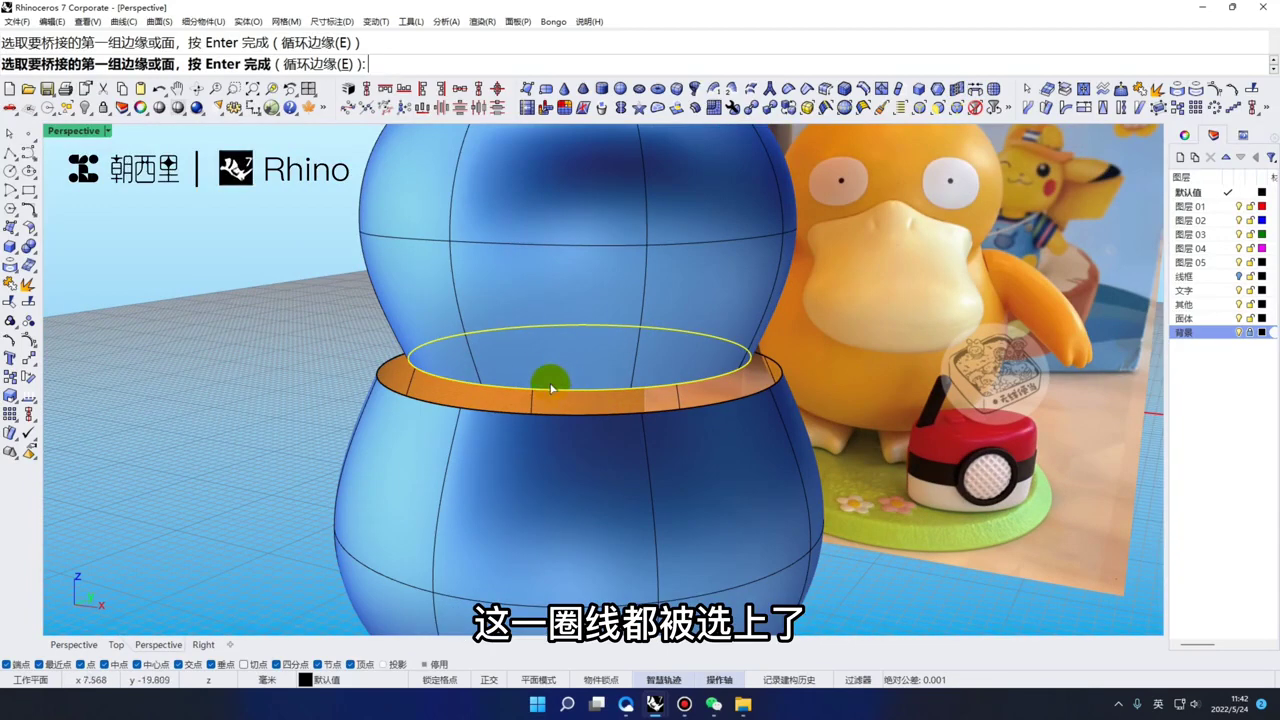
double_click(604, 415)
scroll(590, 411, "down", 4)
mouse_move(586, 409)
right_mouse_down()
mouse_move(480, 414)
mouse_move(600, 412)
right_mouse_up()
right_click(496, 416)
Complete the head-to-body bridge with 1 segment and the Join option enabled
scroll(600, 400, "down", 1)
left_click_drag(626, 280, 808, 281)
scroll(514, 425, "up", 6)
scroll(506, 374, "down", 6)
right_click_drag(514, 429, 502, 367)
scroll(502, 367, "up", 3)
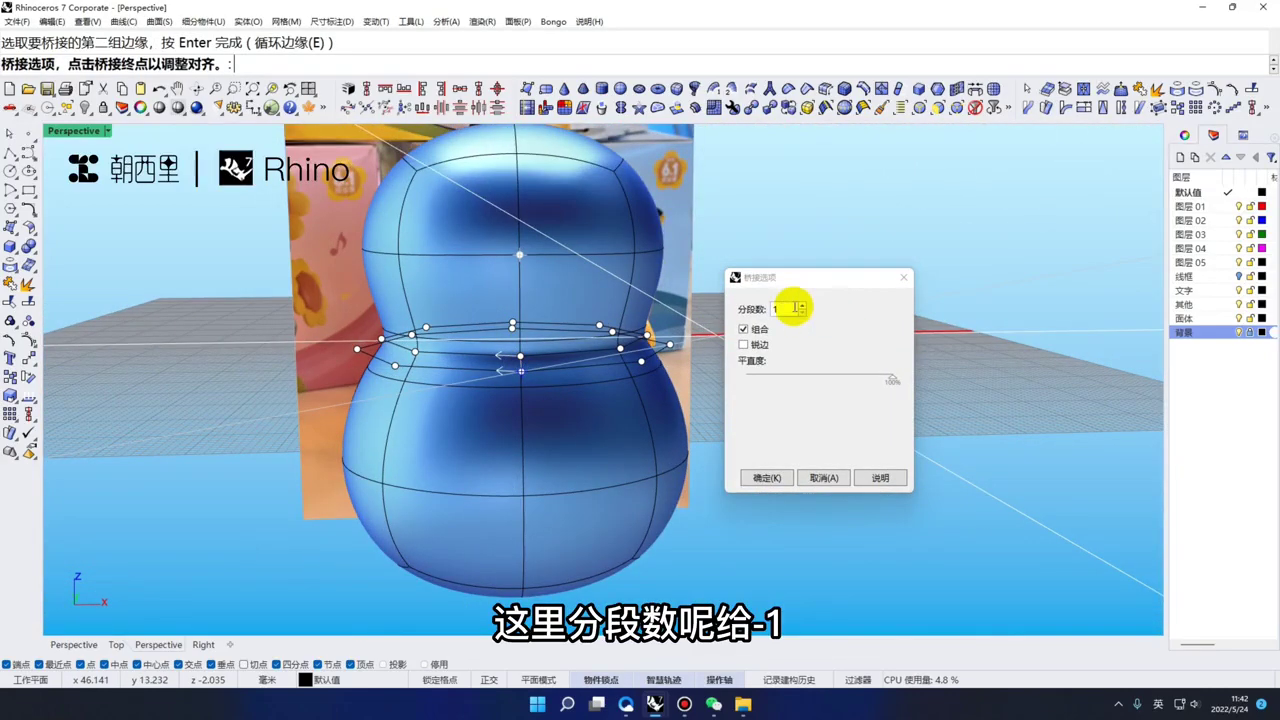
left_click_drag(769, 281, 790, 278)
right_click_drag(381, 353, 437, 355)
left_click(765, 327)
left_click(785, 480)
left_click(806, 406)
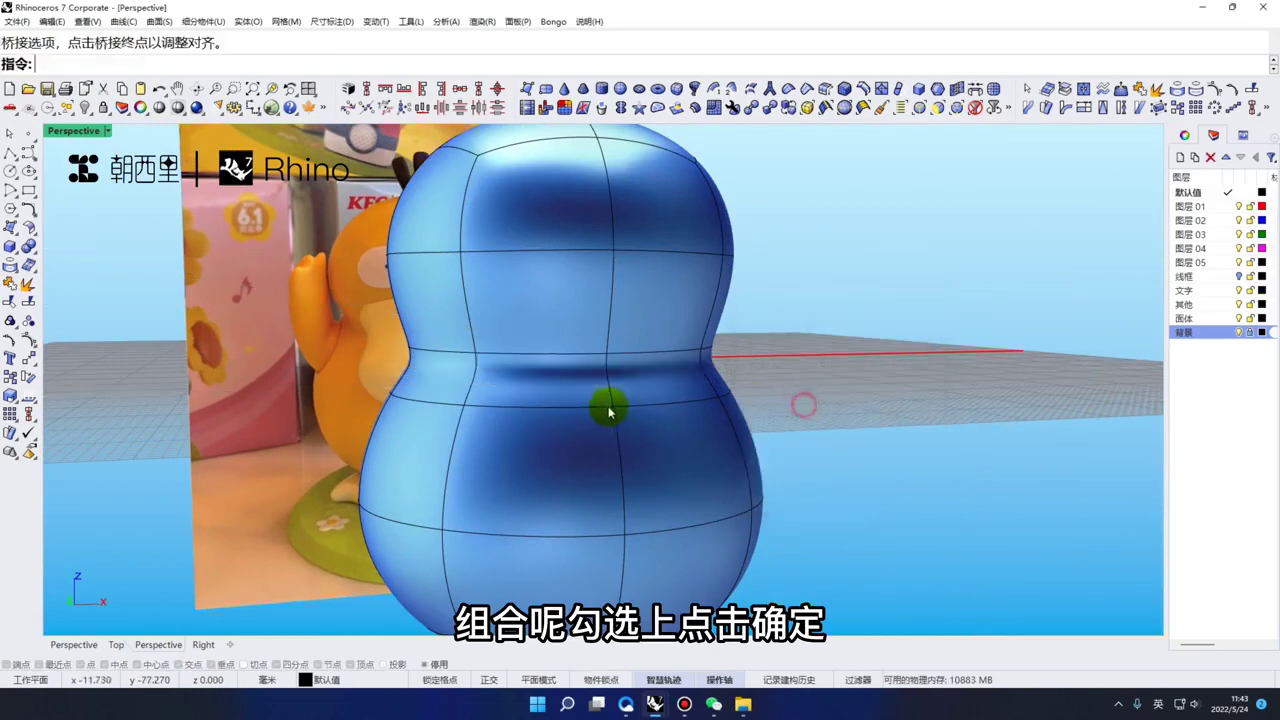
Compare the bridged head and body with the reference picture in the Front view using different display modes
scroll(608, 411, "down", 4)
type("Vc")
key("Return")
mouse_move(575, 408)
right_mouse_down()
mouse_move(563, 380)
mouse_move(562, 393)
mouse_move(591, 398)
right_mouse_up()
type("N")
key("Return")
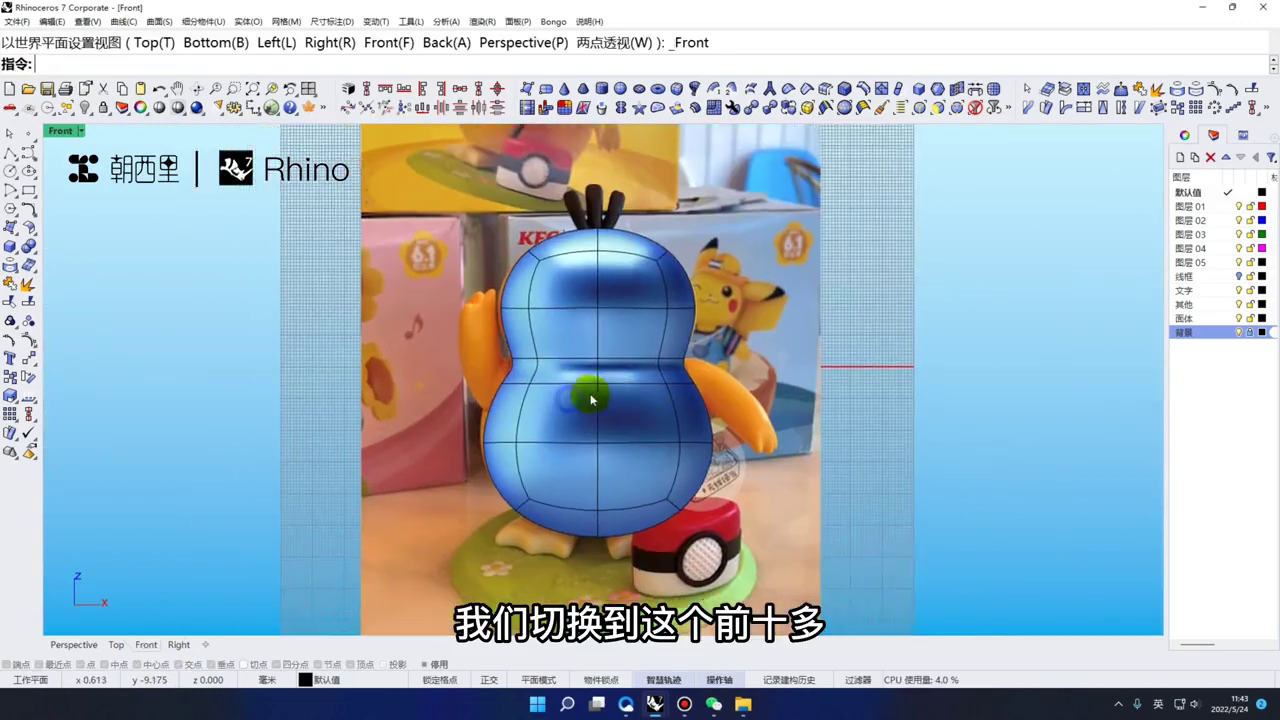
scroll(585, 392, "up", 2)
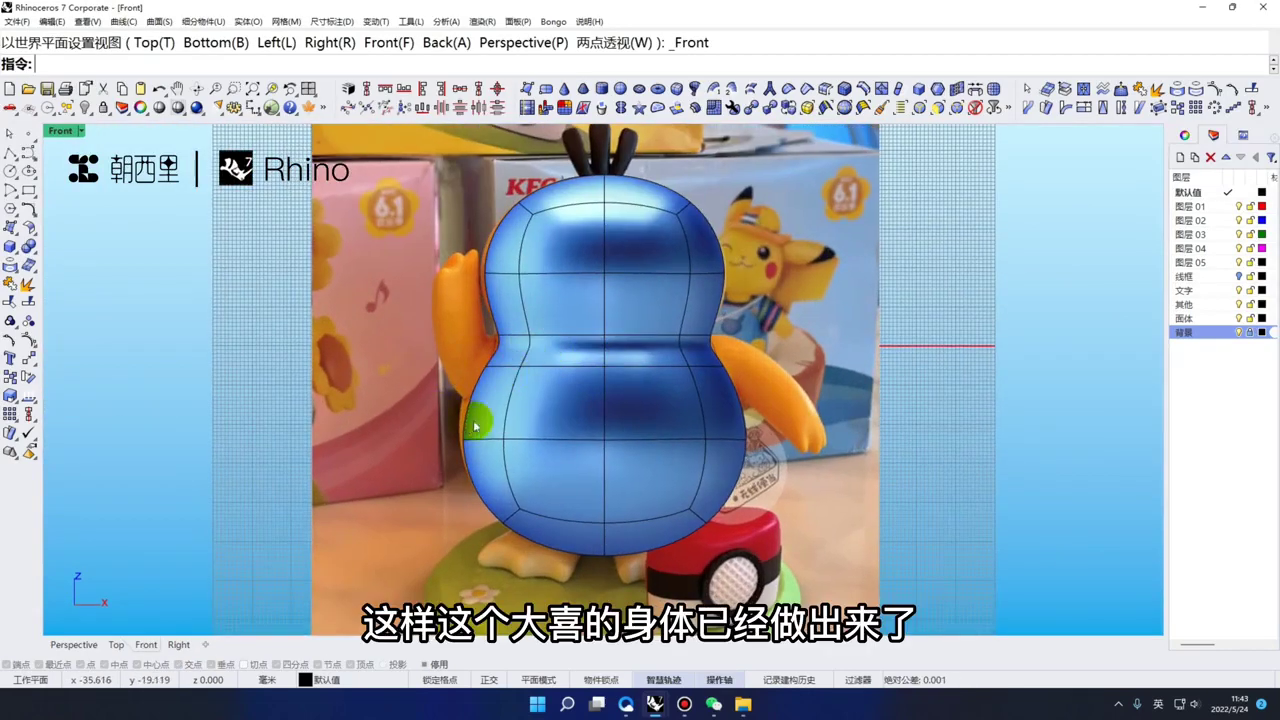
key("ctrl+alt+s")
scroll(491, 374, "up", 5)
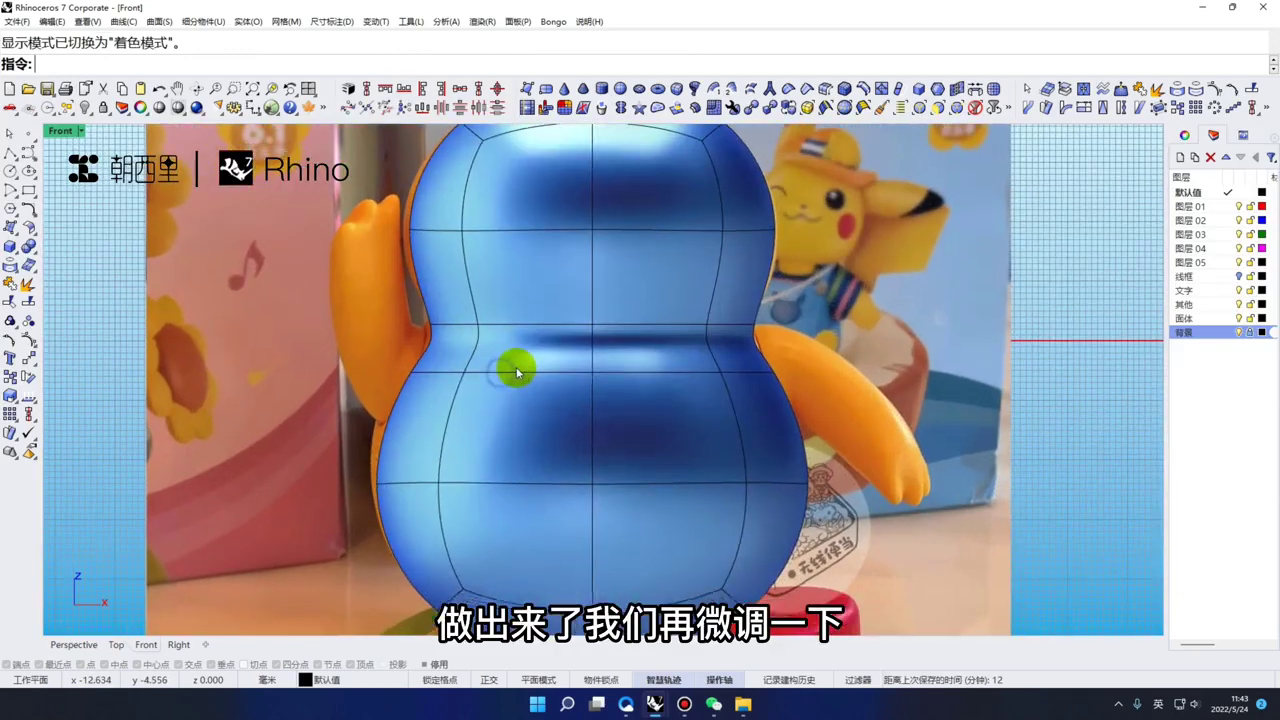
key("ctrl+alt+w")
key("ctrl+alt+r")
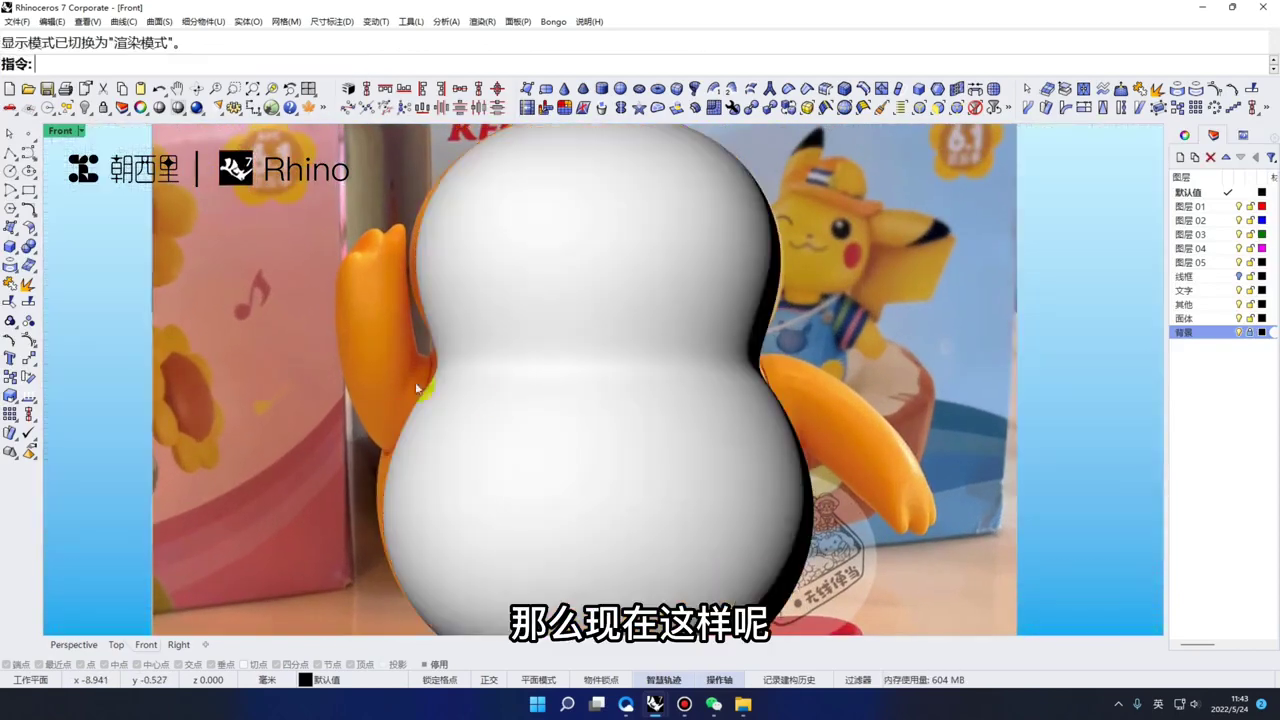
right_click_drag(446, 366, 473, 358)
Move the edge loop just below the neck slightly upward to sharpen the crease and check it in Rendered and Shaded modes
key("ctrl+alt+w")
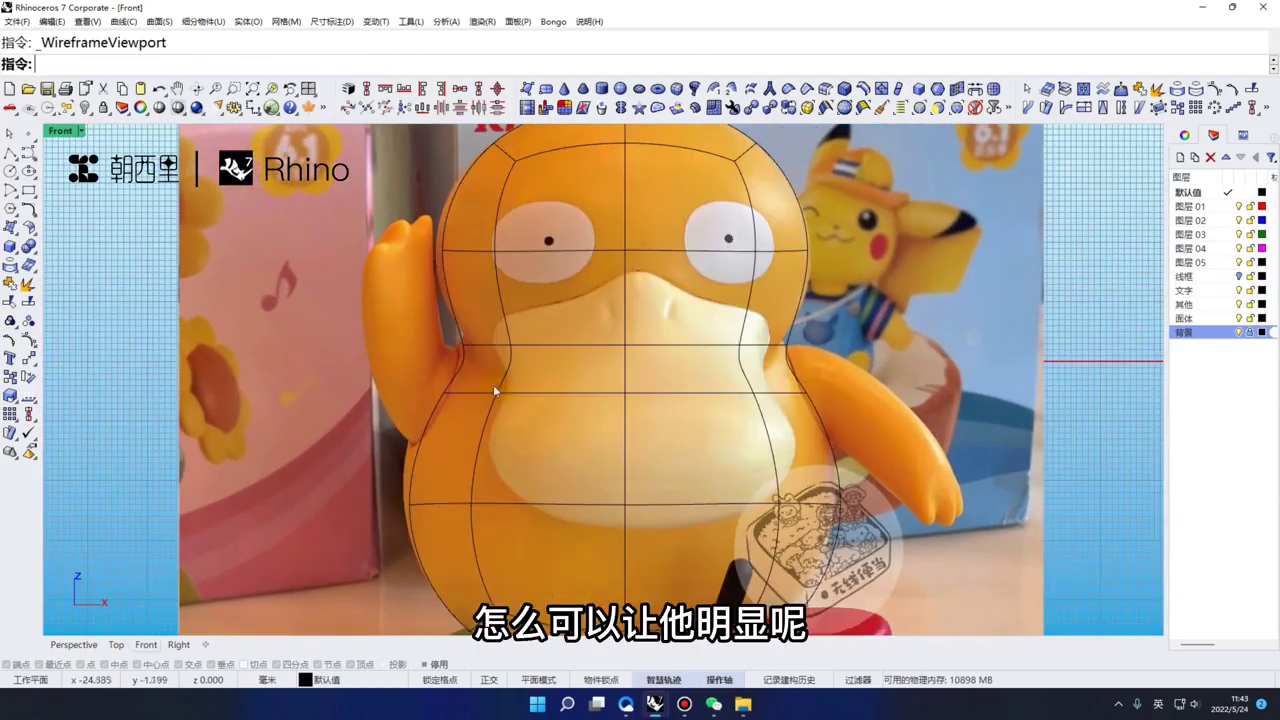
double_click(538, 395)
left_click_drag(626, 334, 626, 335)
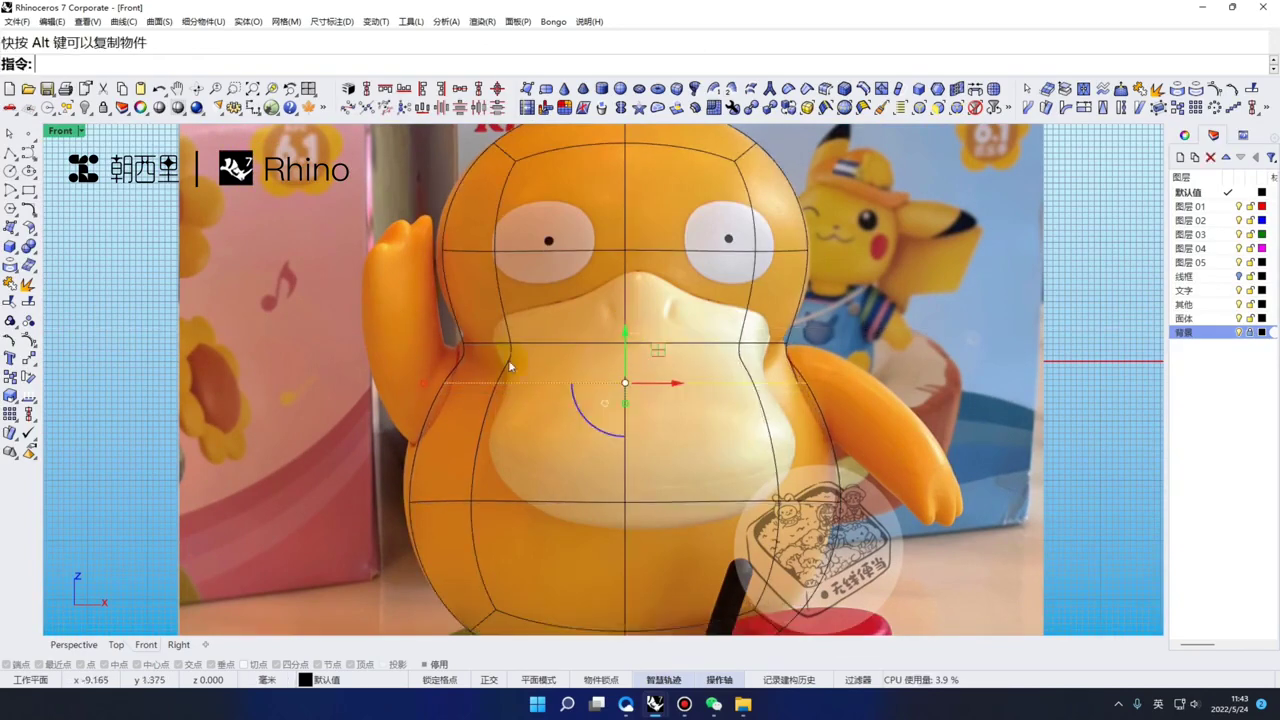
key("ctrl+alt+r")
scroll(488, 366, "up", 2)
key("ctrl+alt+s")
scroll(480, 346, "up", 2)
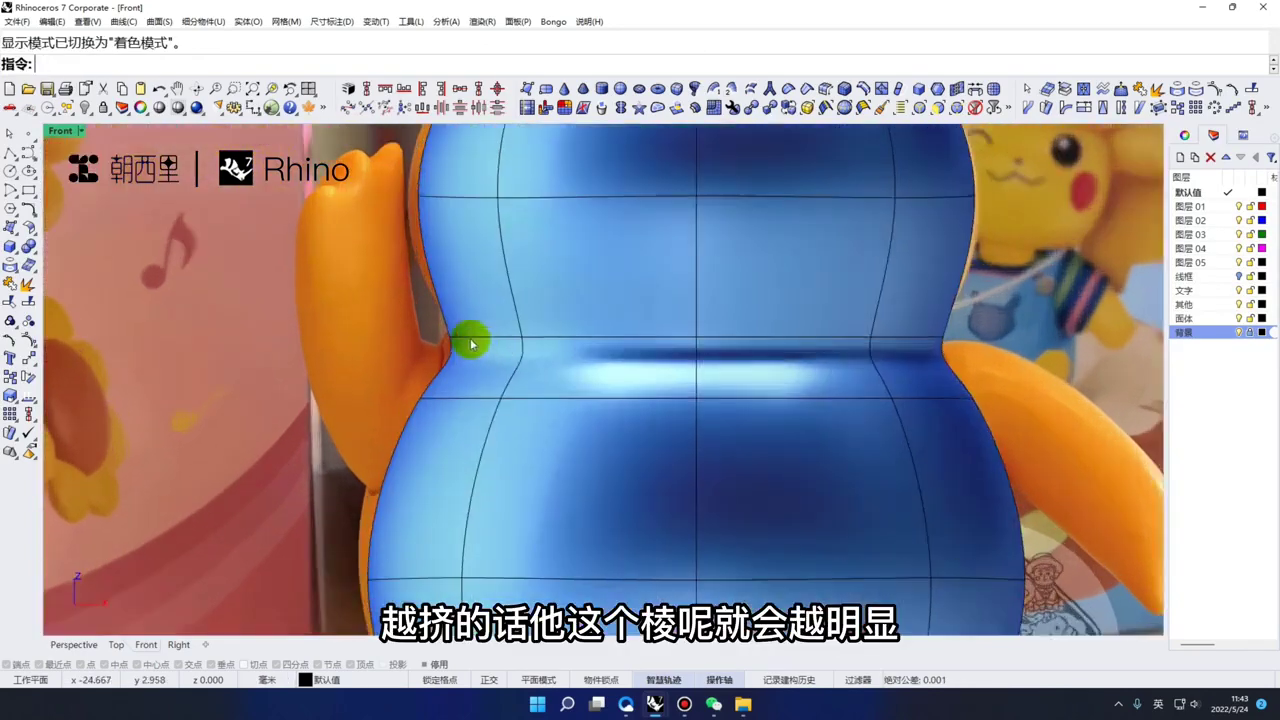
Widen the head slightly at its middle edge loop to match the reference outline
scroll(470, 342, "down", 4)
right_click_drag(452, 250, 464, 298)
left_click_drag(425, 296, 415, 296)
key("Escape")
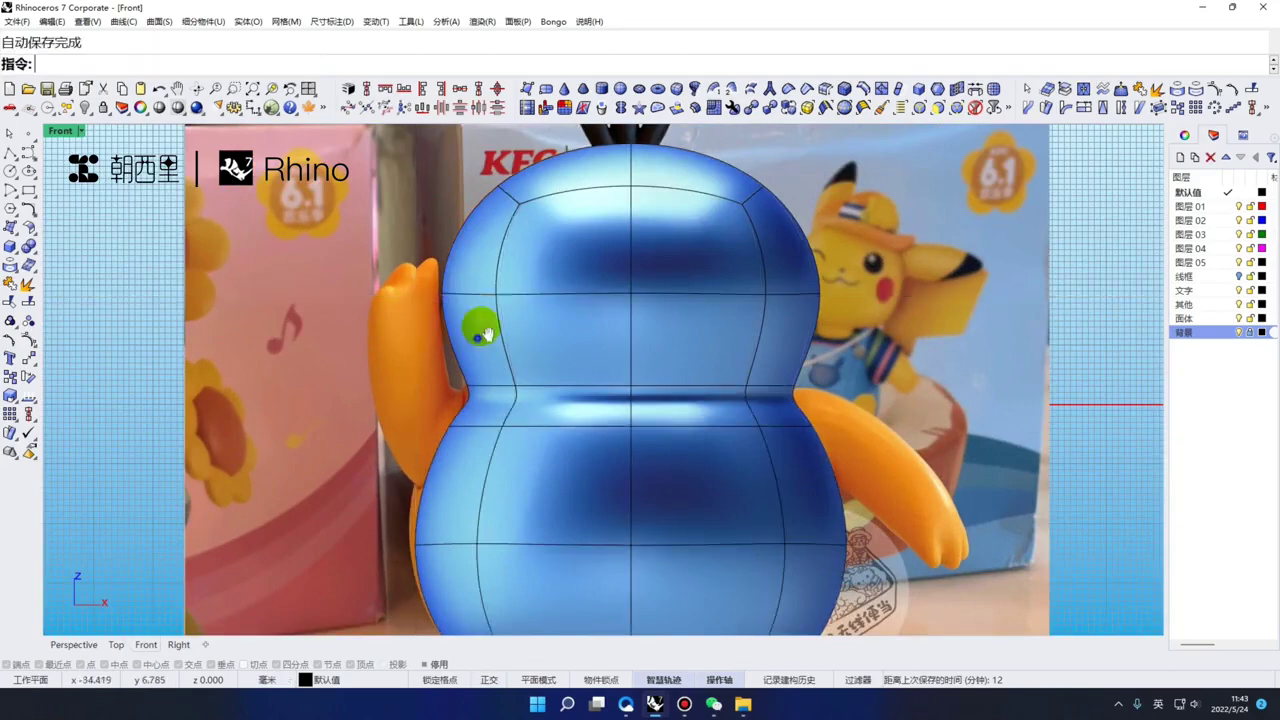
Check the body in perspective and uniformly scale the head's middle edge loop by a small amount
scroll(481, 327, "down", 2)
key("ctrl+F4")
key("ctrl+alt+r")
mouse_move(502, 366)
right_mouse_down()
mouse_move(564, 404)
mouse_move(457, 366)
right_mouse_up()
key("ctrl+alt+s")
scroll(543, 346, "up", 5)
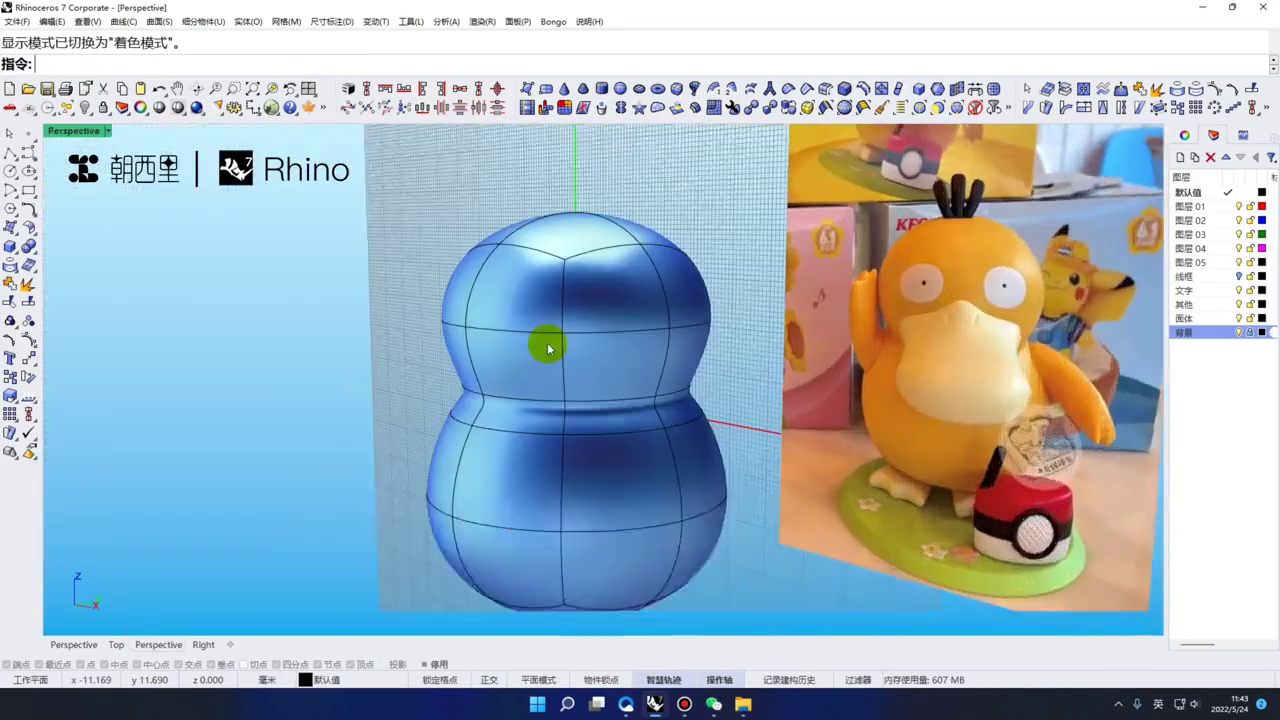
double_click(487, 322)
left_click_drag(477, 305, 482, 305, "shift")
left_click(354, 300)
Select the four top faces of the head and raise them slightly
right_click_drag(380, 291, 430, 425)
left_click(603, 396, "ctrl+shift")
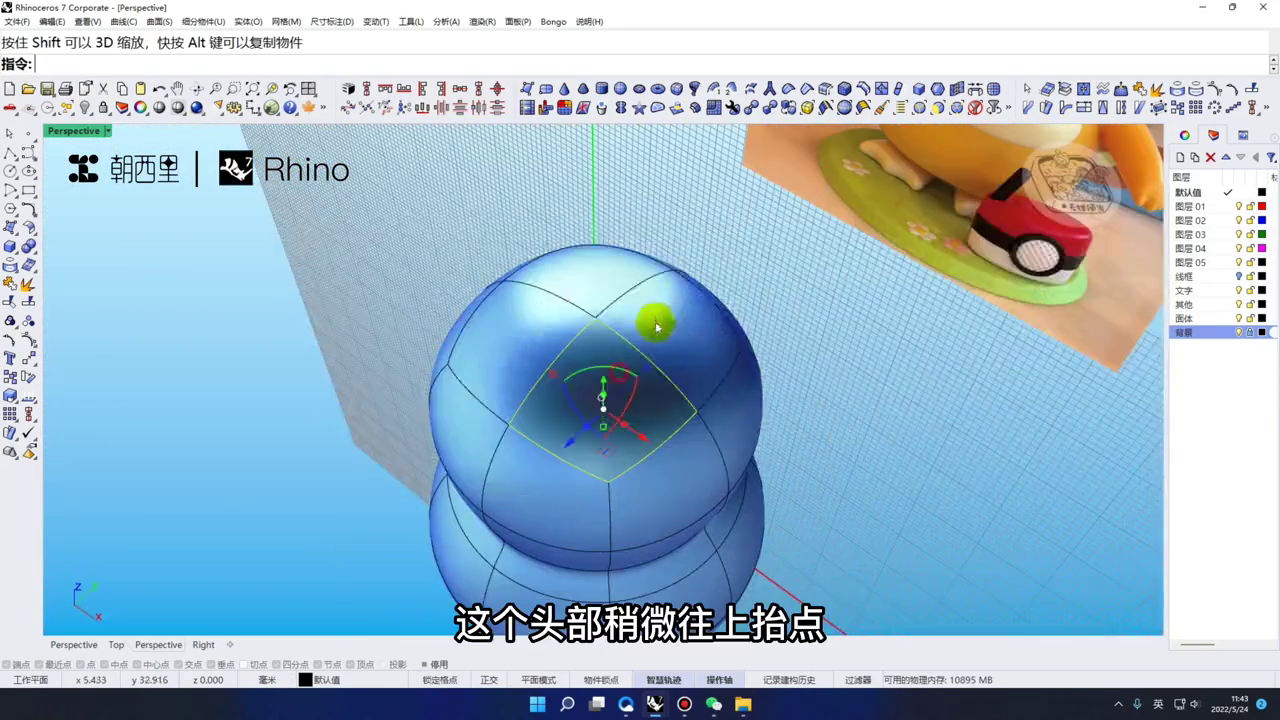
left_click(657, 326, "ctrl+shift")
left_click(609, 286, "ctrl+shift")
left_click(537, 346, "ctrl+shift")
right_click_drag(578, 399, 580, 290)
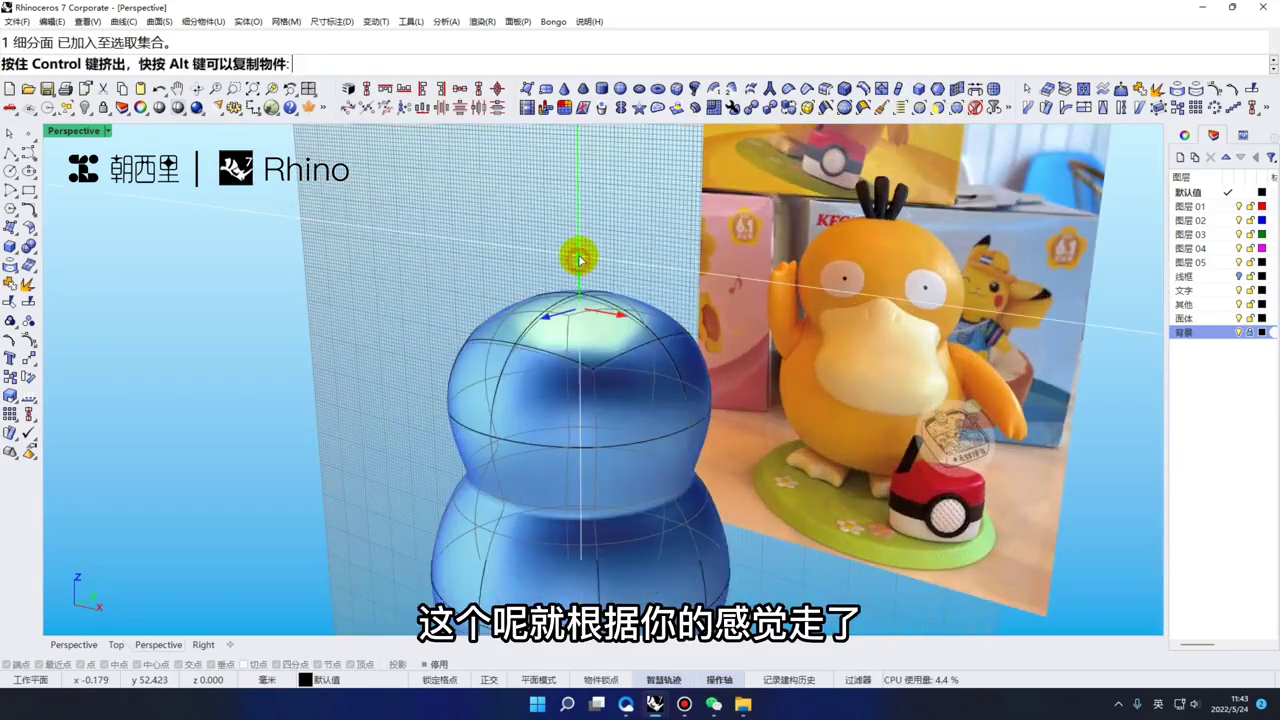
left_click_drag(571, 97, 380, 286)
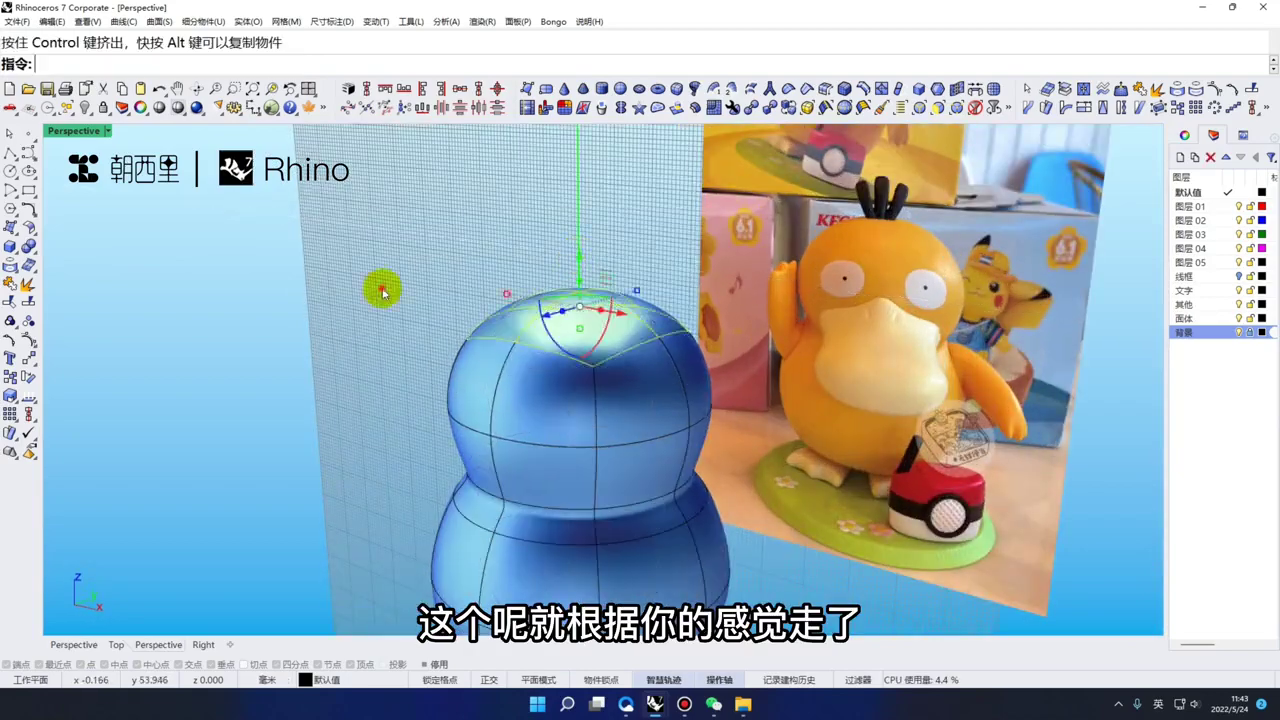
Shift the body's bottom faces and vertices slightly downward in the Front wireframe view to match the reference outline
scroll(380, 286, "down", 5)
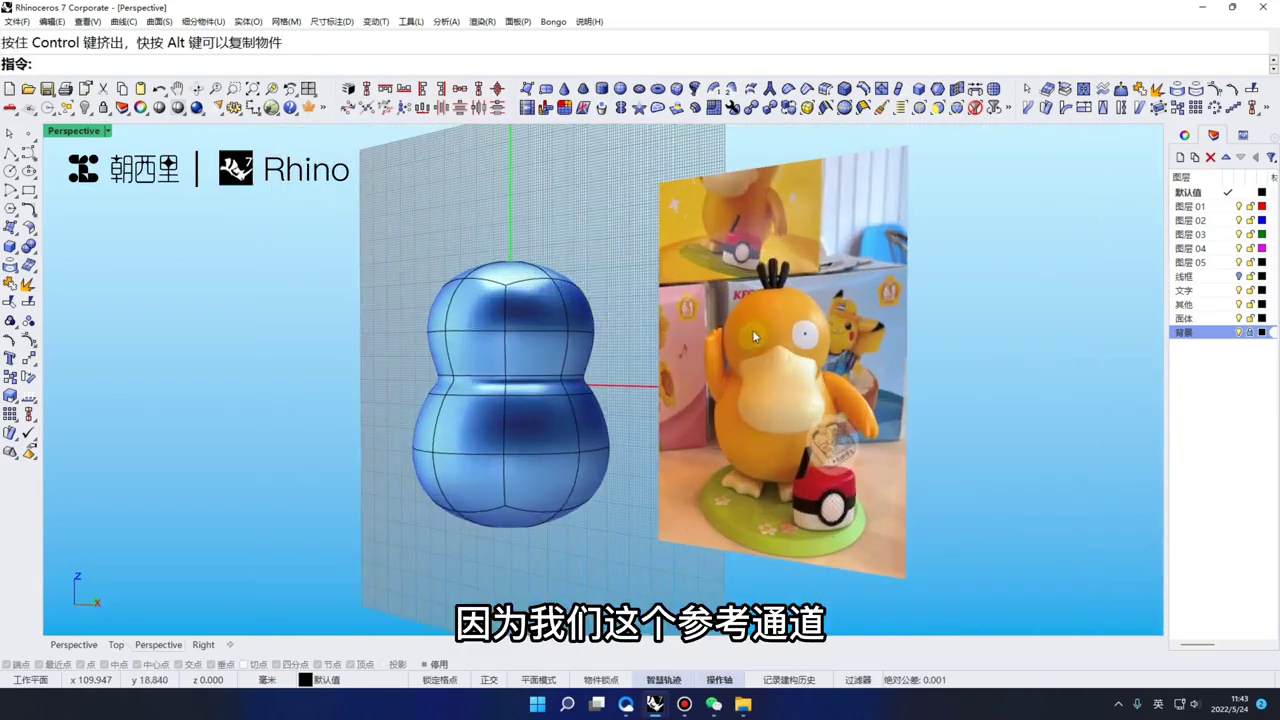
right_click_drag(536, 505, 586, 505)
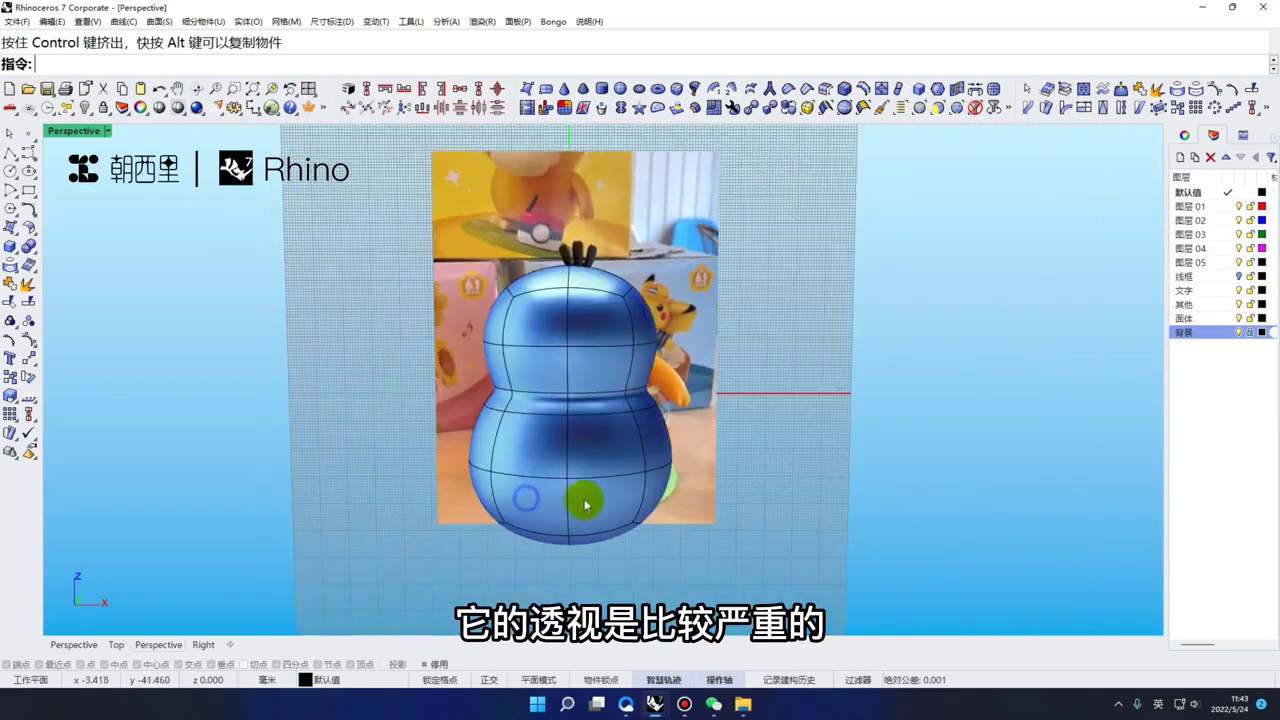
key("ctrl+F1")
key("ctrl+F2")
scroll(566, 480, "up", 4)
key("ctrl+alt+w")
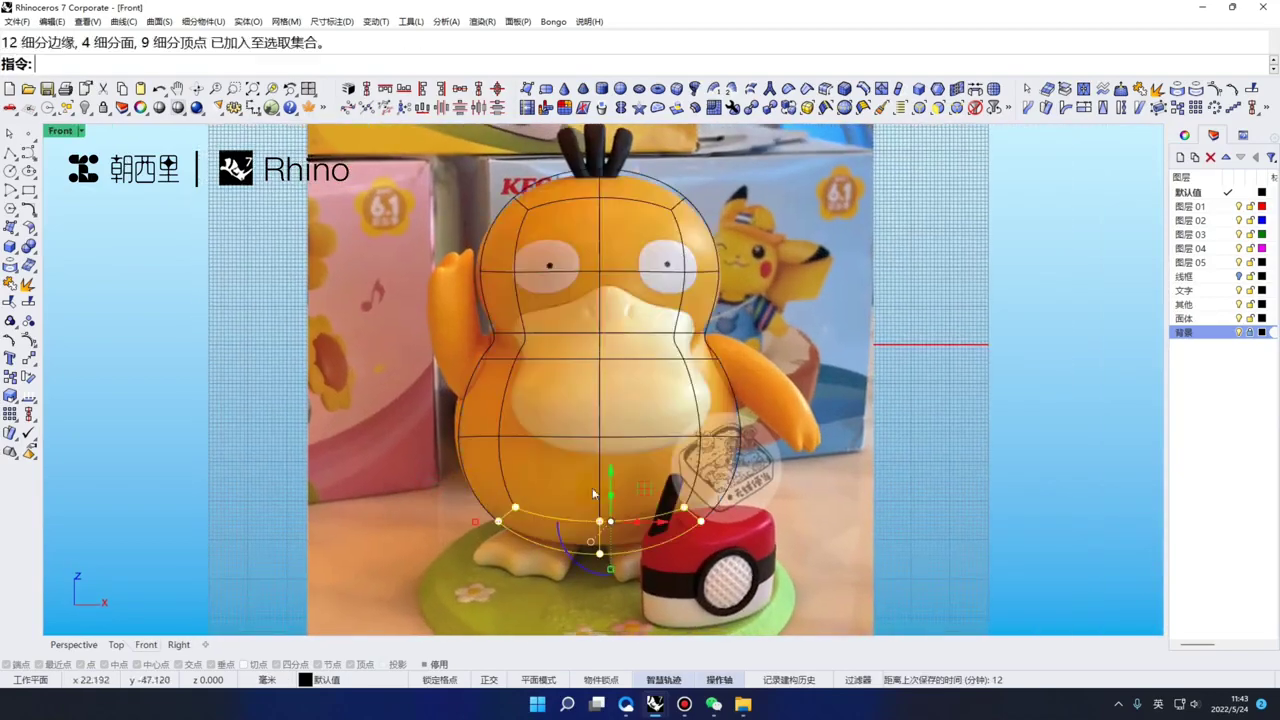
left_click_drag(611, 473, 611, 475)
left_click(397, 499)
Inspect the head and body in perspective and compare them with the reference in shaded and wireframe Front views
type("v")
right_click_drag(514, 462, 666, 337)
key("space")
key("ctrl+alt+s")
key("ctrl+F1")
type("N")
key("ctrl+F2")
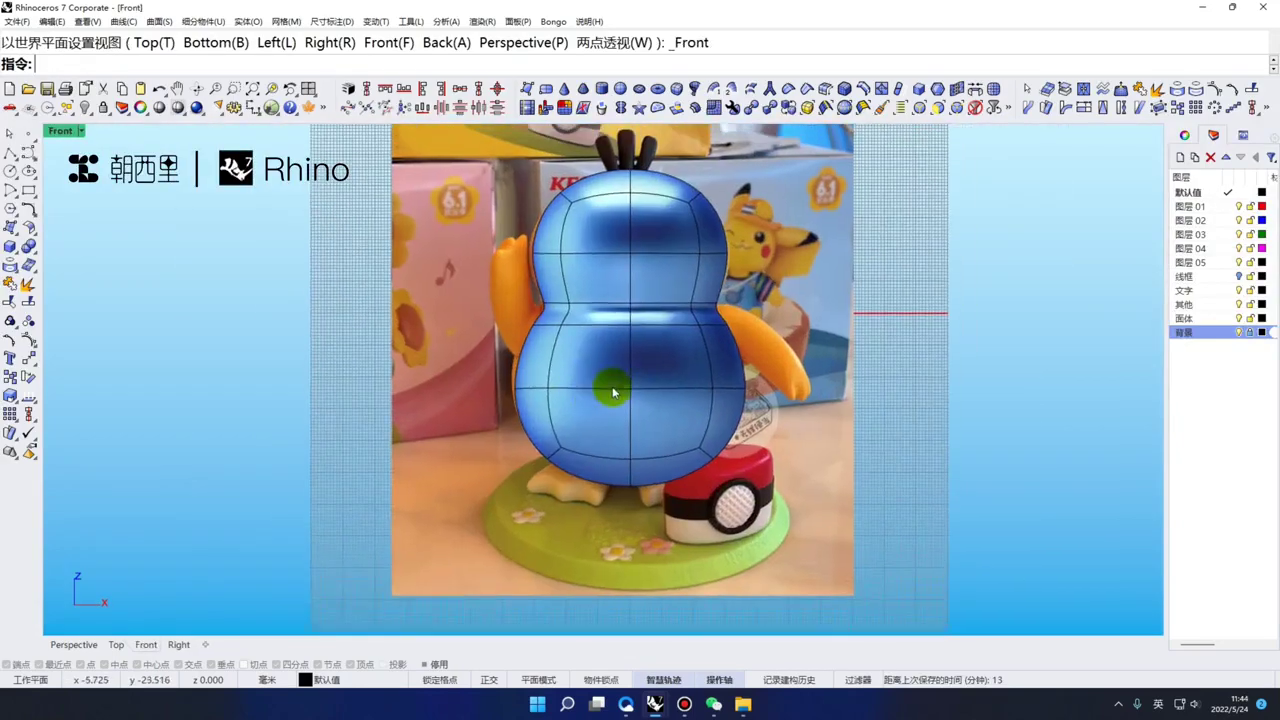
key("ctrl+alt+w")
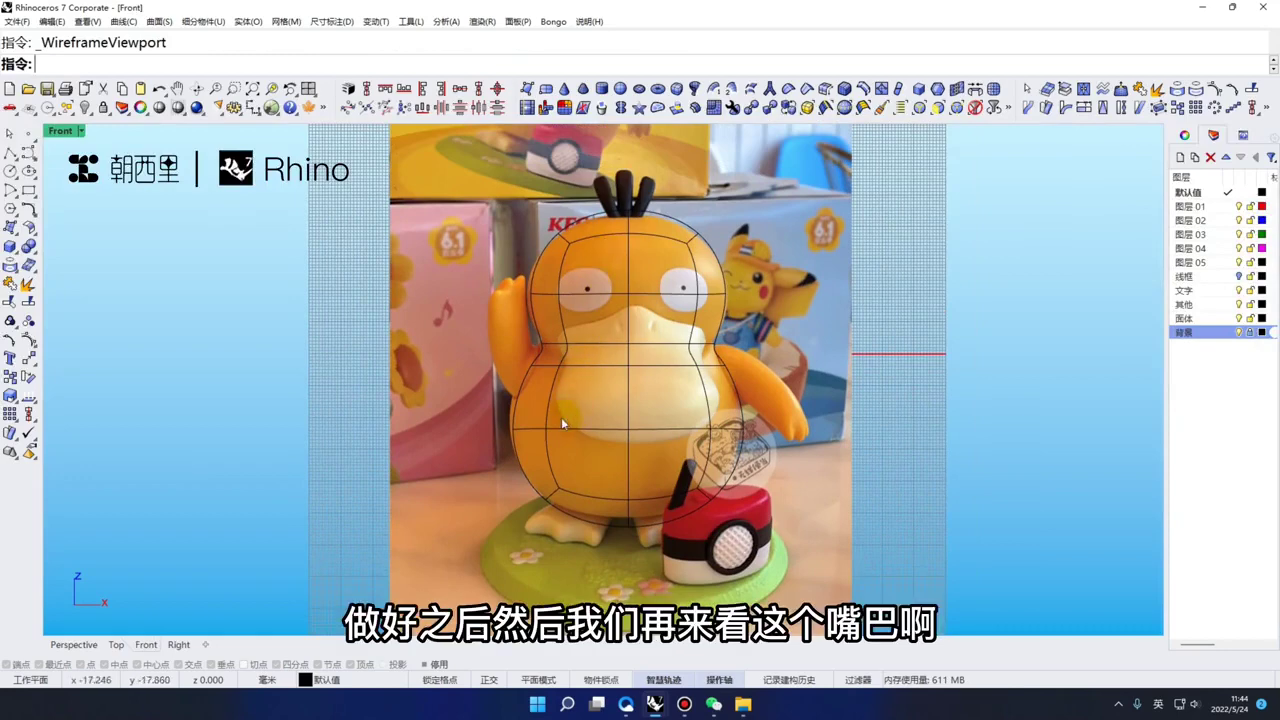
Create a quad-face SubD sphere with subdivision 1 over the centre of the beak and flatten it vertically
scroll(630, 400, "up", 2)
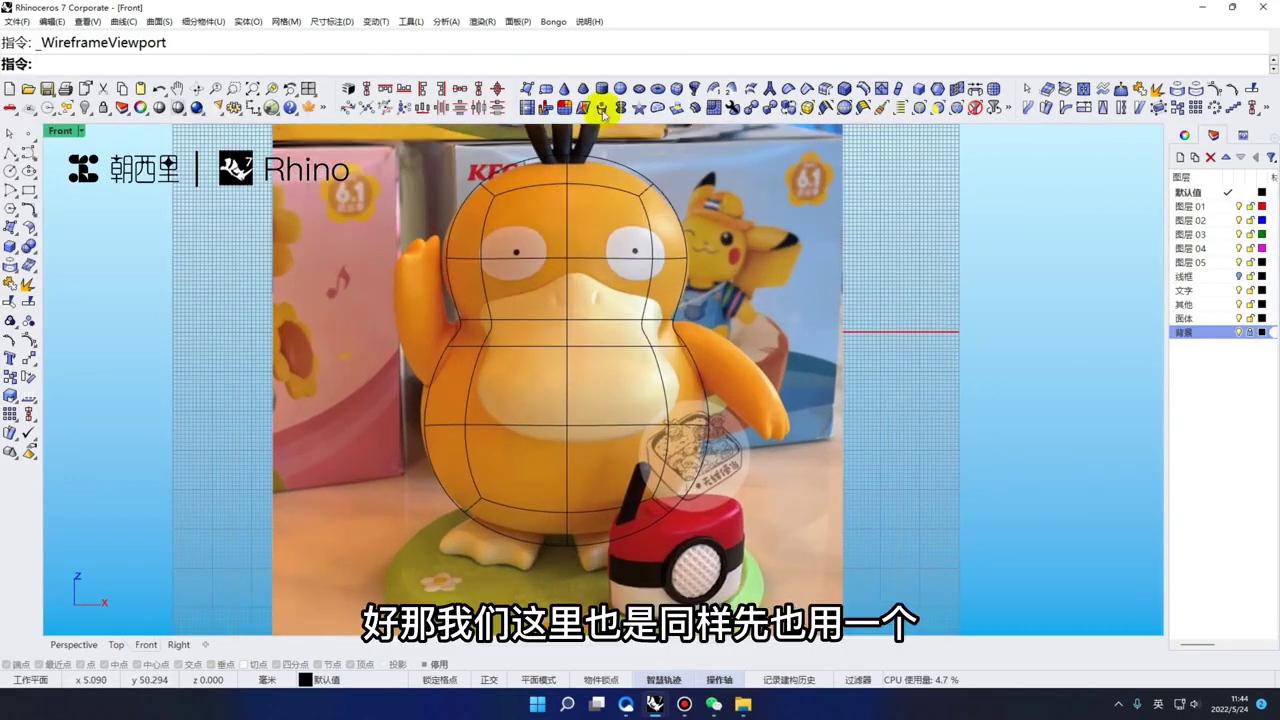
left_click(567, 353)
scroll(630, 340, "up", 3)
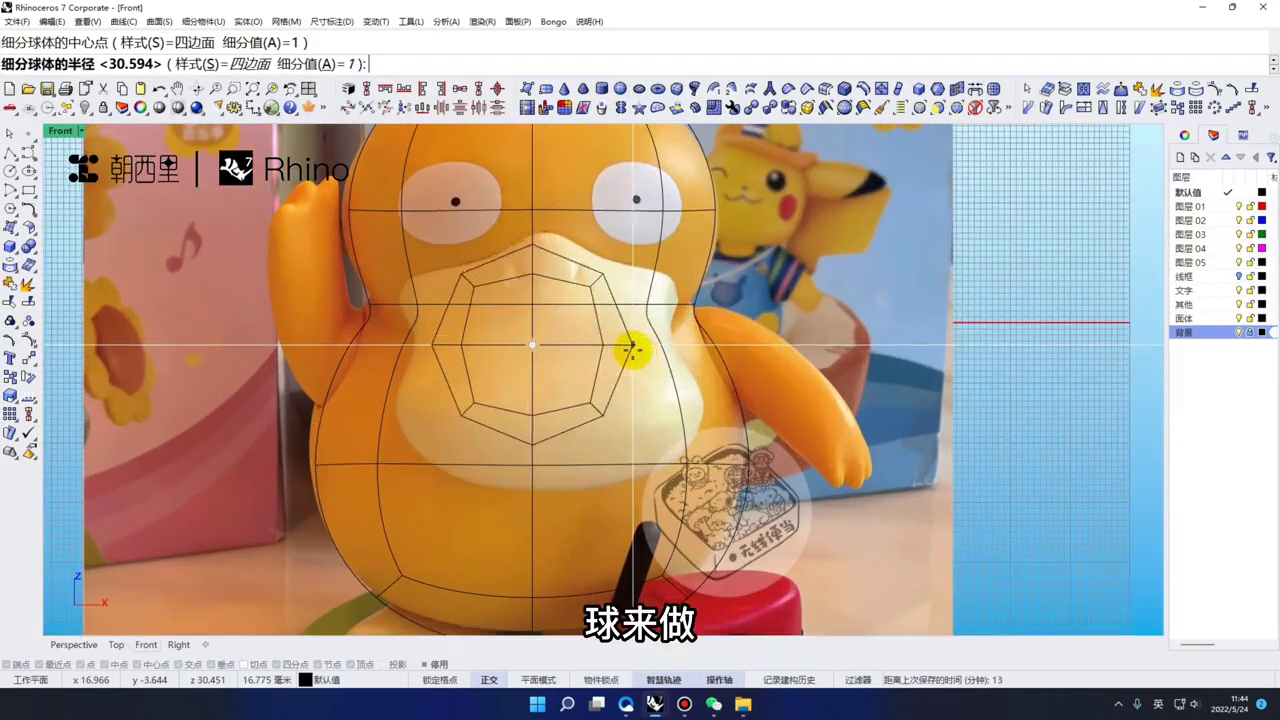
left_click(642, 353)
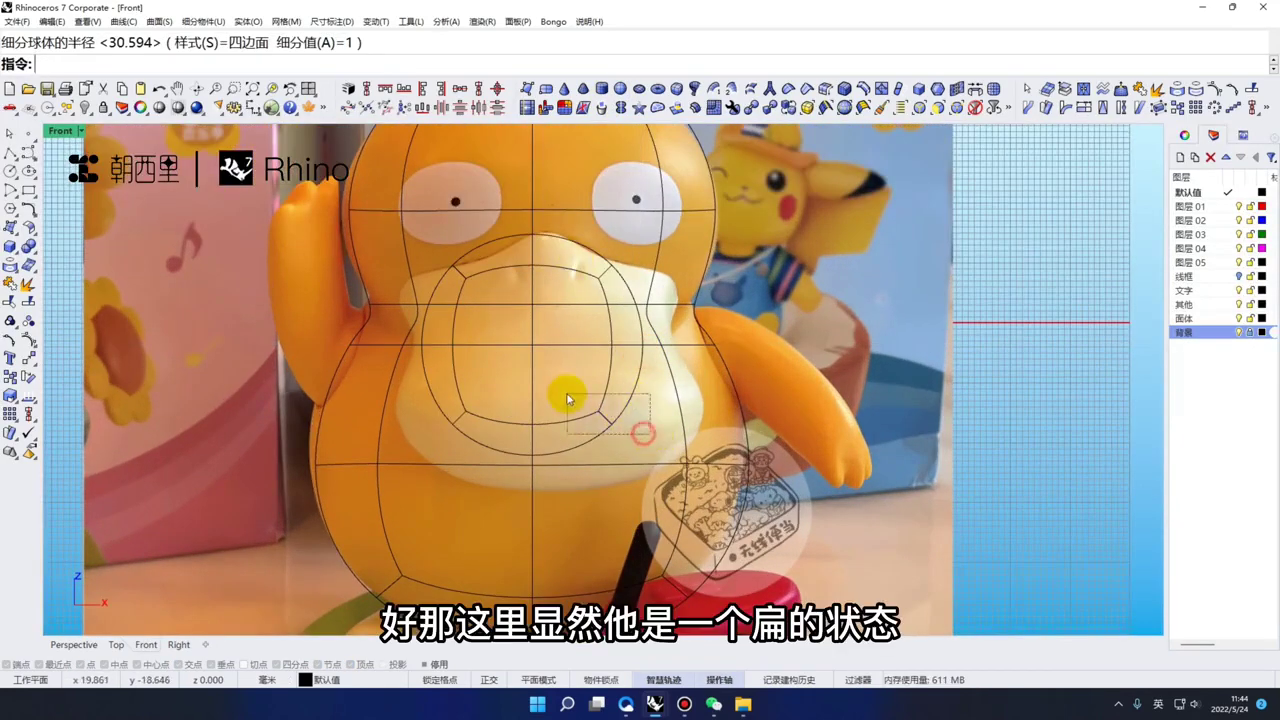
left_click_drag(567, 394, 564, 393)
left_click_drag(532, 454, 528, 384)
right_click_drag(558, 377, 578, 401)
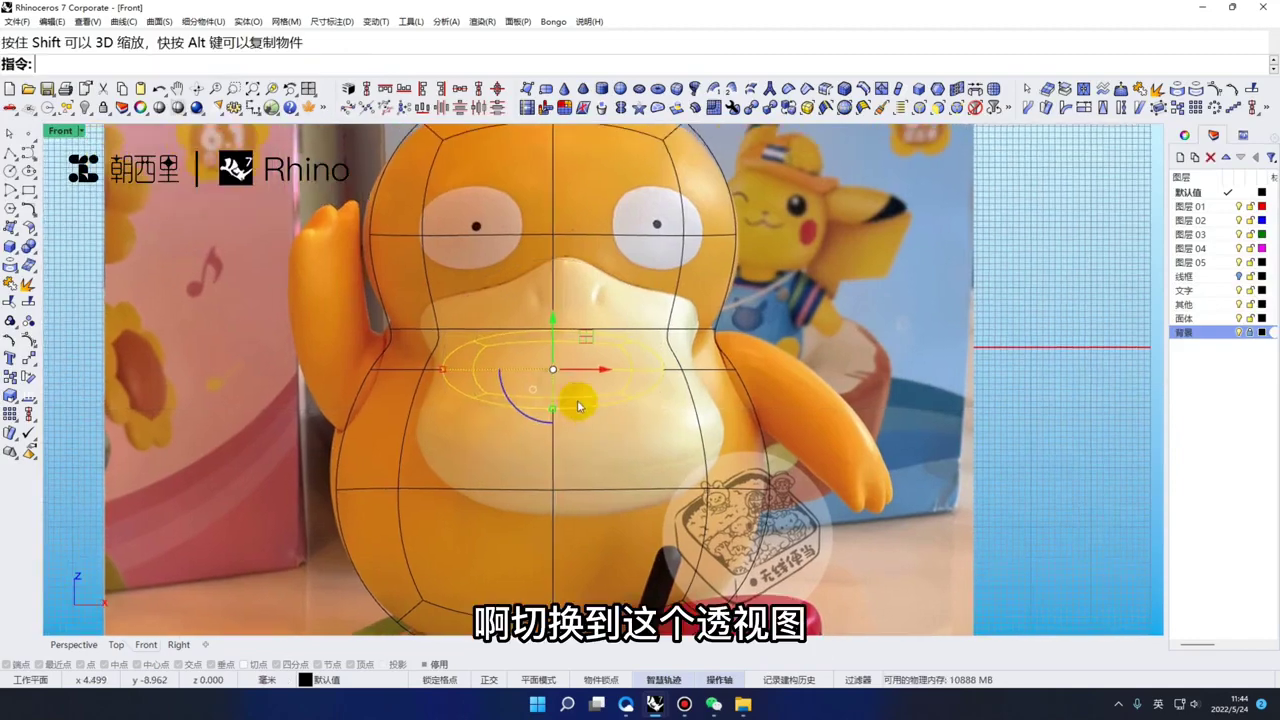
Move the flattened beak forward out of the body and raise it to the lower part of the head
key("F4")
scroll(510, 403, "up", 6)
left_click_drag(516, 390, 481, 403)
key("Escape")
scroll(481, 403, "down", 6)
key("ctrl+alt+s")
right_click_drag(588, 385, 544, 376)
scroll(544, 376, "up", 6)
left_click(486, 367)
left_click_drag(482, 325, 481, 279)
scroll(478, 283, "down", 5)
Examine from several angles how the beak meets the head and compare it with the reference picture
right_click_drag(476, 286, 487, 372)
scroll(489, 374, "up", 8)
left_click(489, 374)
scroll(486, 372, "down", 4)
right_click_drag(428, 342, 480, 326)
left_click_drag(501, 440, 404, 224, "ctrl+shift")
scroll(442, 331, "down", 4)
right_click_drag(1082, 325, 948, 338)
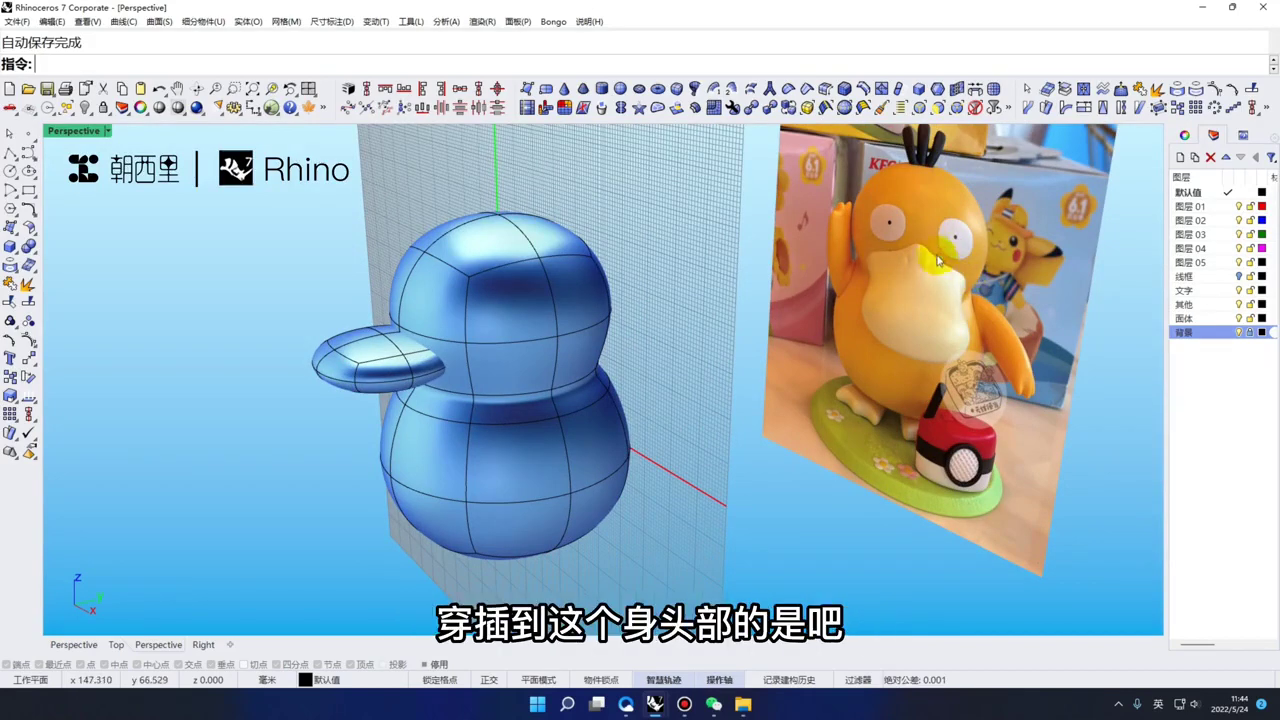
scroll(920, 271, "down", 2)
scroll(920, 271, "up", 2)
scroll(610, 330, "down", 2)
right_click_drag(543, 374, 500, 370)
scroll(446, 355, "up", 6)
scroll(445, 355, "down", 5)
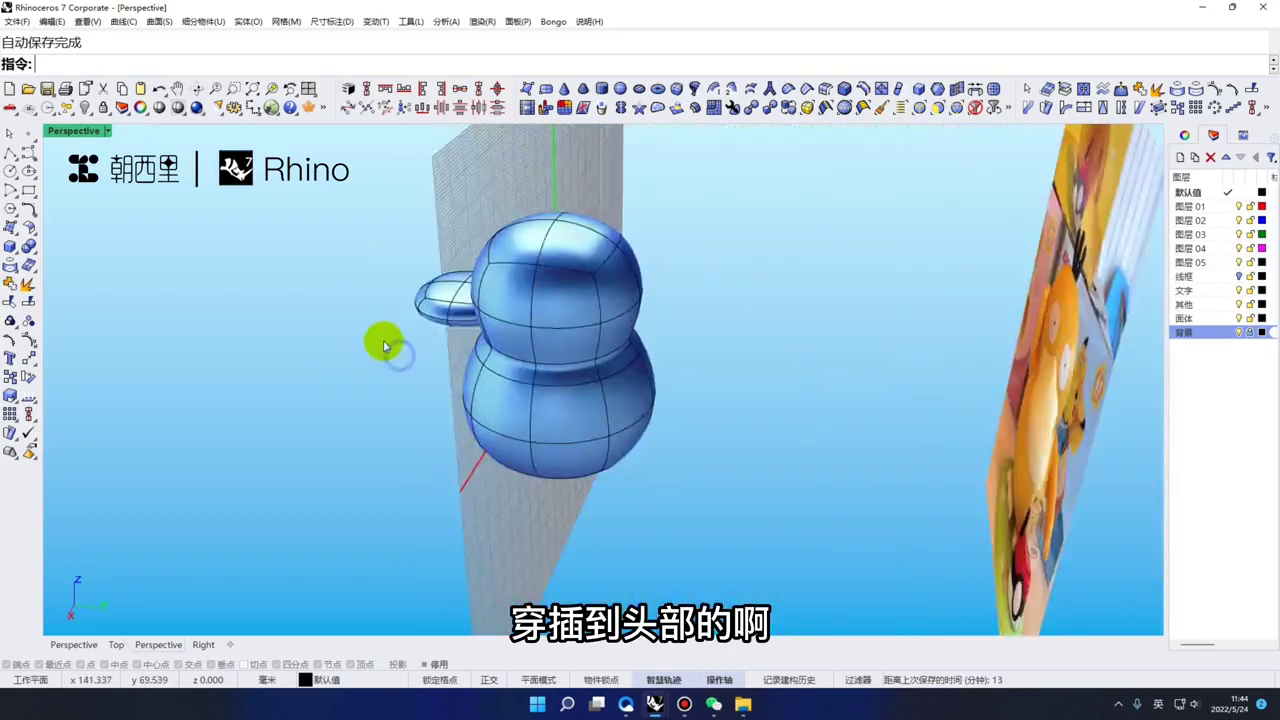
Pull the whole beak forward out of the head
scroll(382, 345, "up", 5)
left_click(484, 291)
left_click_drag(475, 268, 372, 268)
left_click(464, 359)
Try to scale the beak's middle edge loop smaller
scroll(366, 306, "up", 2)
right_click_drag(330, 325, 354, 345)
double_click(377, 312, "ctrl+shift")
left_click_drag(321, 269, 330, 286, "shift")
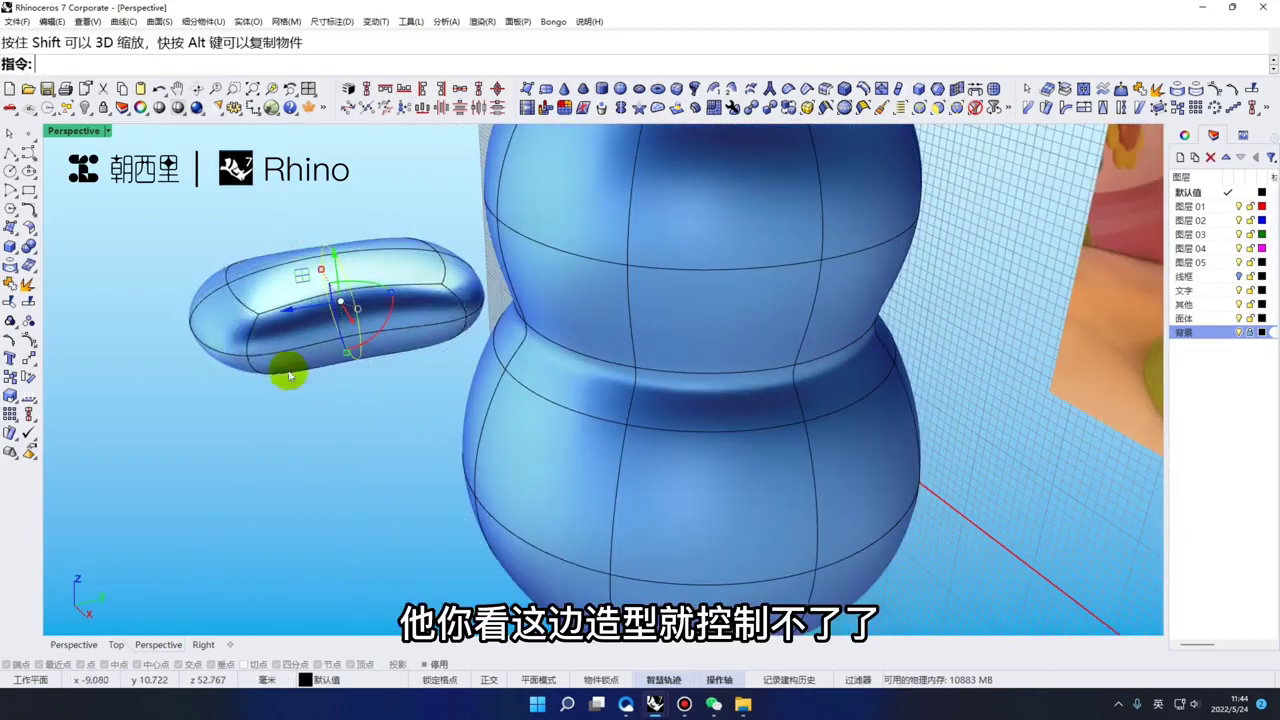
key("ctrl+z")
left_click(334, 466)
Move the beak farther forward to leave a clear gap between it and the head
scroll(403, 357, "down", 2)
right_click_drag(403, 357, 370, 345)
scroll(400, 338, "up", 4)
left_click(507, 282)
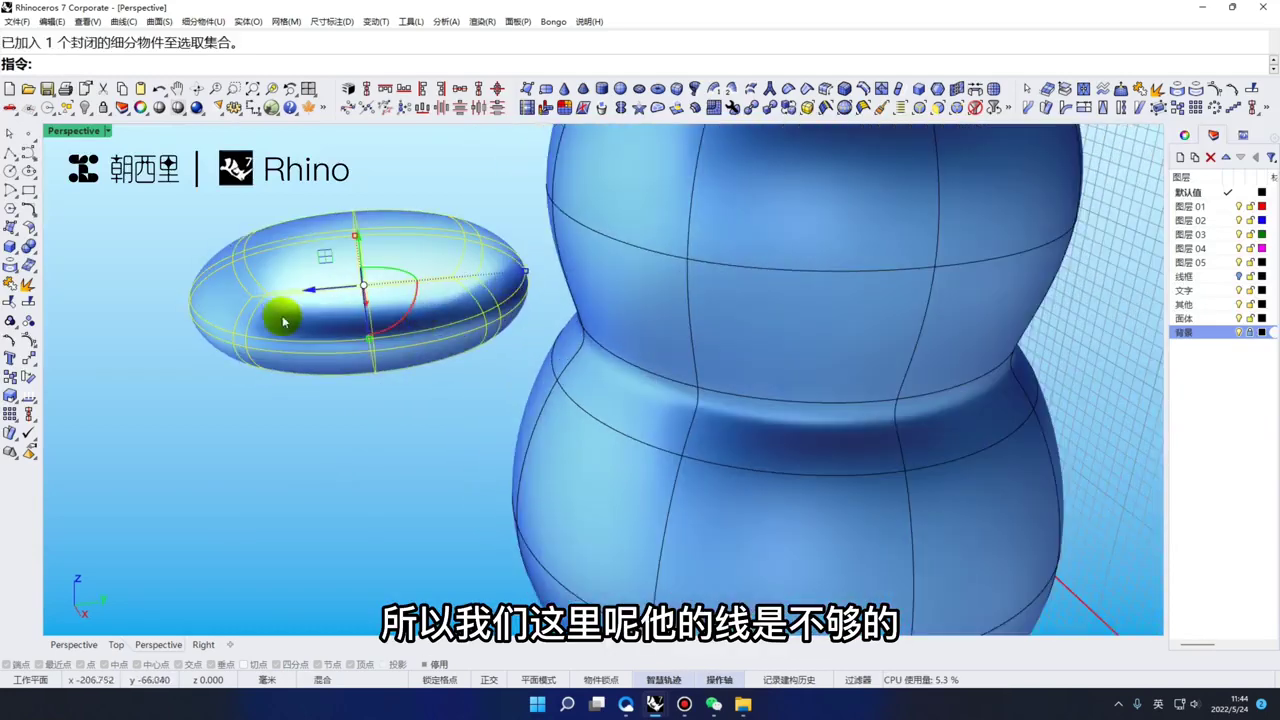
left_click_drag(309, 294, 181, 333)
left_click(420, 410)
Select the four faces at the beak's rear end and extrude them backward toward the head
scroll(434, 340, "down", 4)
right_click_drag(434, 337, 425, 313)
scroll(425, 312, "up", 5)
left_click(460, 318, "ctrl+shift")
right_click_drag(477, 346, 450, 335)
scroll(470, 310, "up", 3)
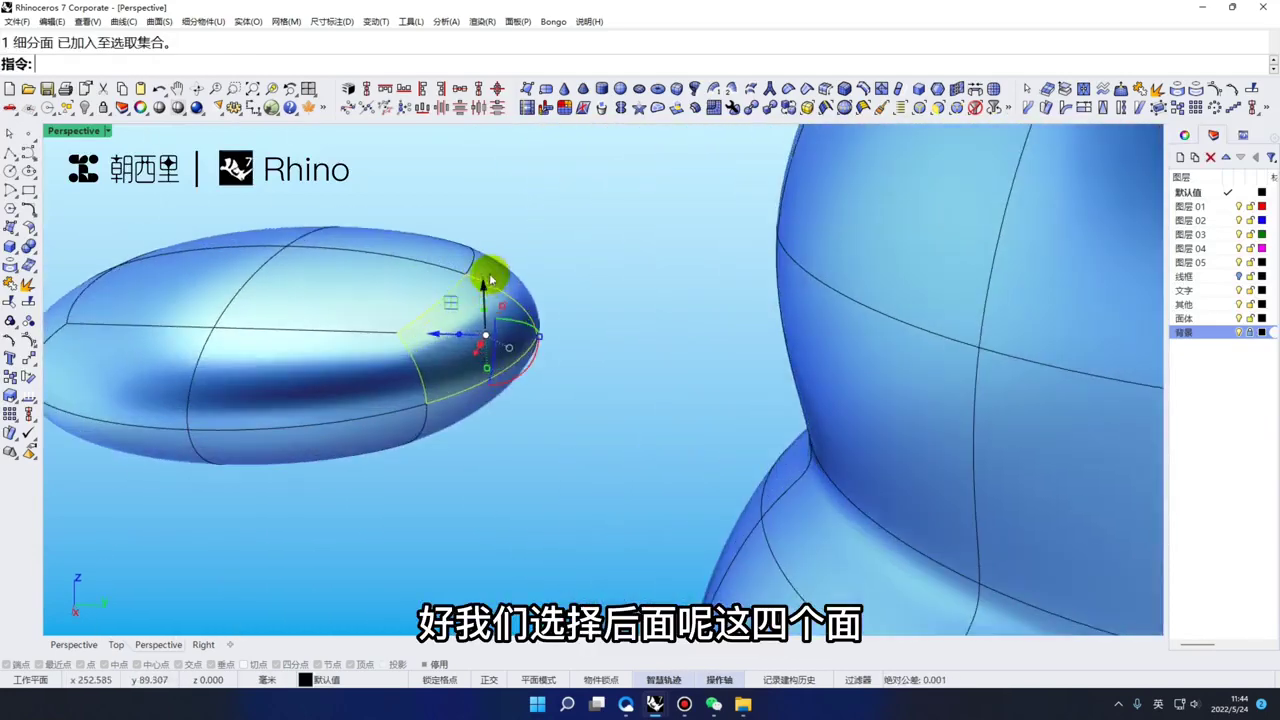
left_click(591, 318)
scroll(500, 332, "up", 3)
left_click(486, 333, "ctrl+shift")
left_click(499, 261, "ctrl+shift")
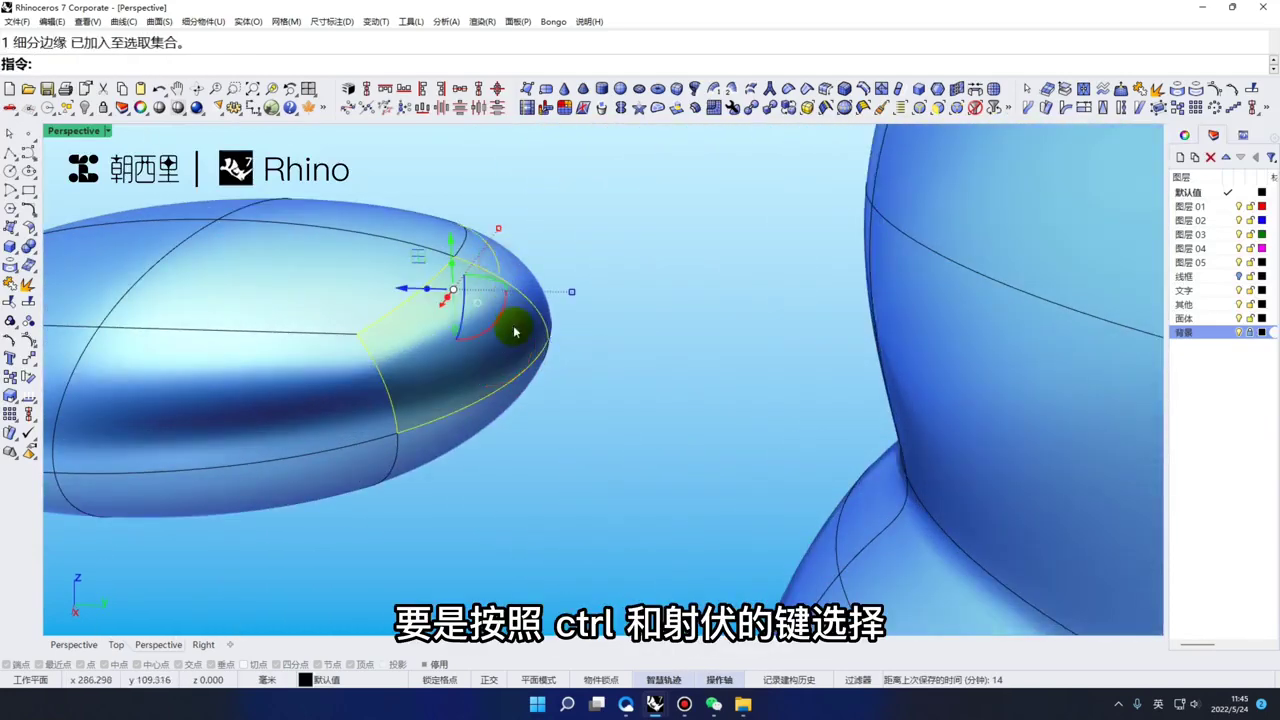
scroll(514, 326, "down", 4)
right_click_drag(548, 332, 512, 325)
scroll(510, 300, "up", 4)
left_click(492, 266, "ctrl+shift")
scroll(492, 270, "down", 6)
right_click_drag(490, 272, 555, 452)
scroll(494, 406, "up", 6)
left_click(494, 408, "ctrl+shift")
scroll(597, 453, "up", 4)
left_click(634, 464, "ctrl+shift")
scroll(634, 466, "down", 8)
right_click_drag(632, 464, 551, 384)
scroll(556, 405, "up", 4)
scroll(549, 385, "down", 2)
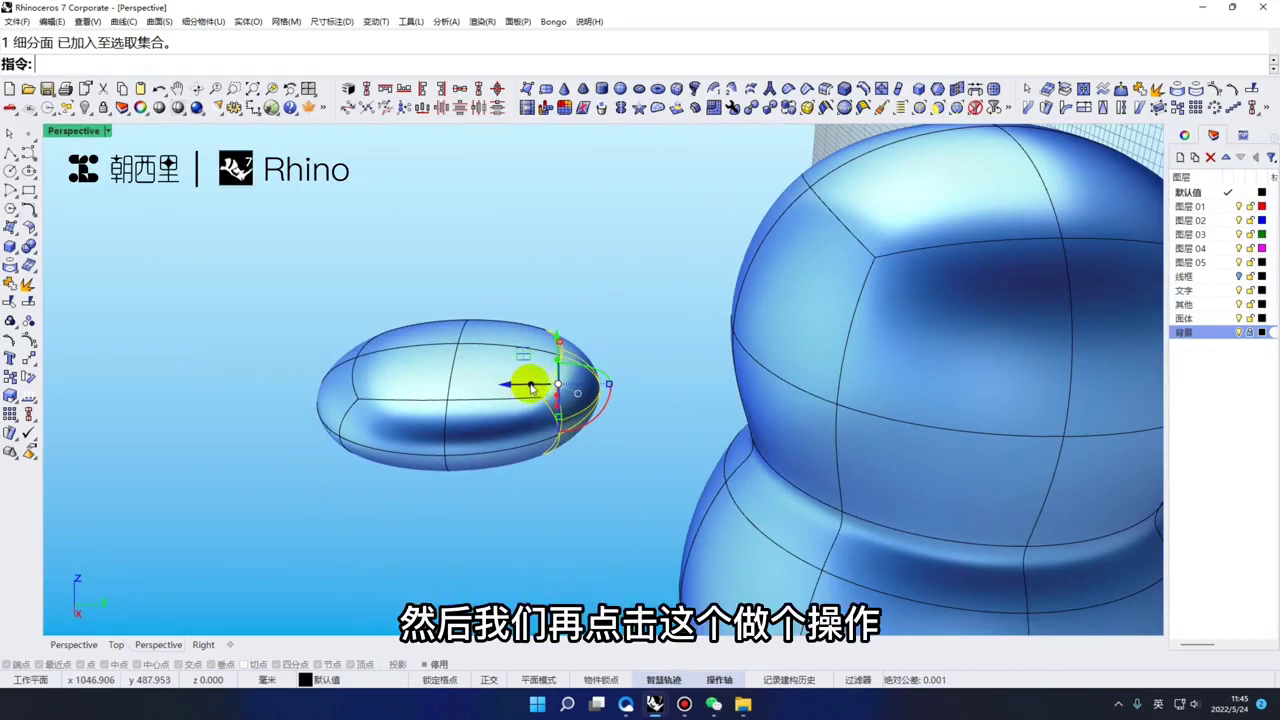
left_click_drag(531, 386, 581, 388)
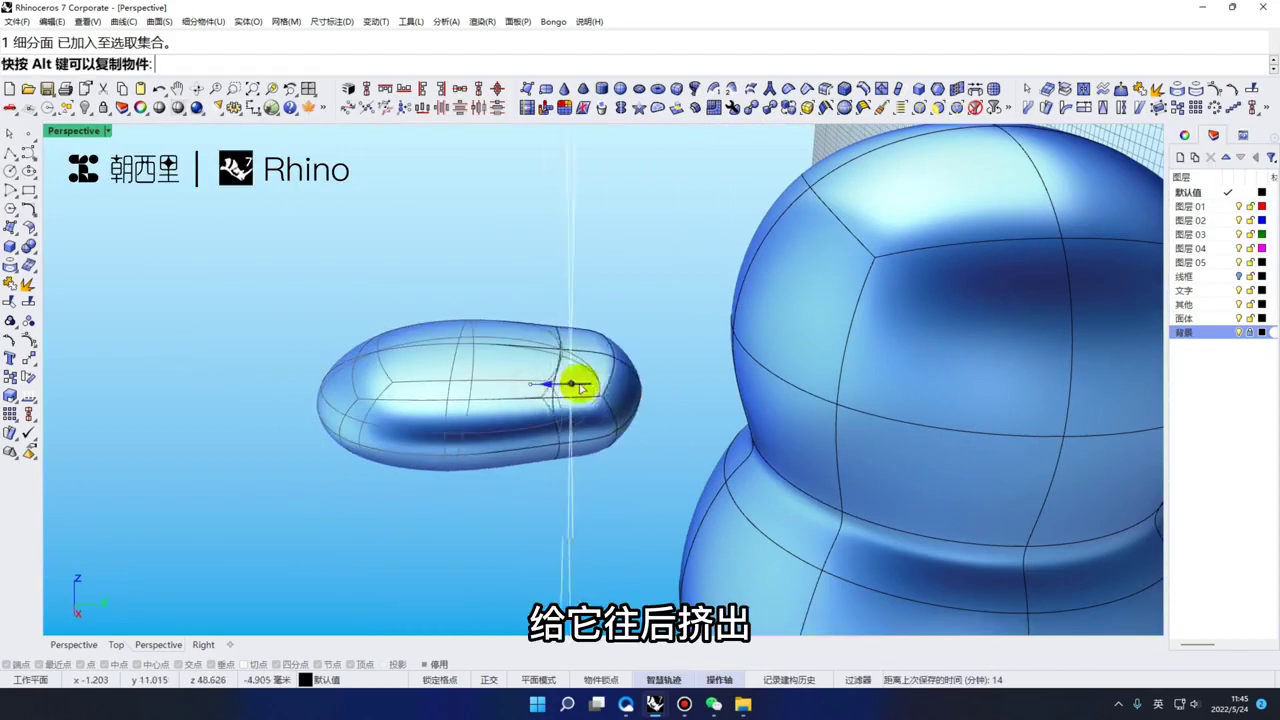
left_click_drag(624, 428, 624, 428)
key("Escape")
Examine the extruded beak from several angles and compare its proportions with the reference picture
scroll(566, 416, "down", 2)
right_click_drag(566, 416, 771, 351)
double_click(554, 388, "ctrl+shift")
scroll(502, 350, "down", 3)
left_click(611, 397)
key("Escape")
scroll(628, 351, "up", 3)
scroll(577, 355, "down", 8)
scroll(577, 355, "down", 1)
scroll(867, 297, "up", 3)
scroll(409, 402, "up", 8)
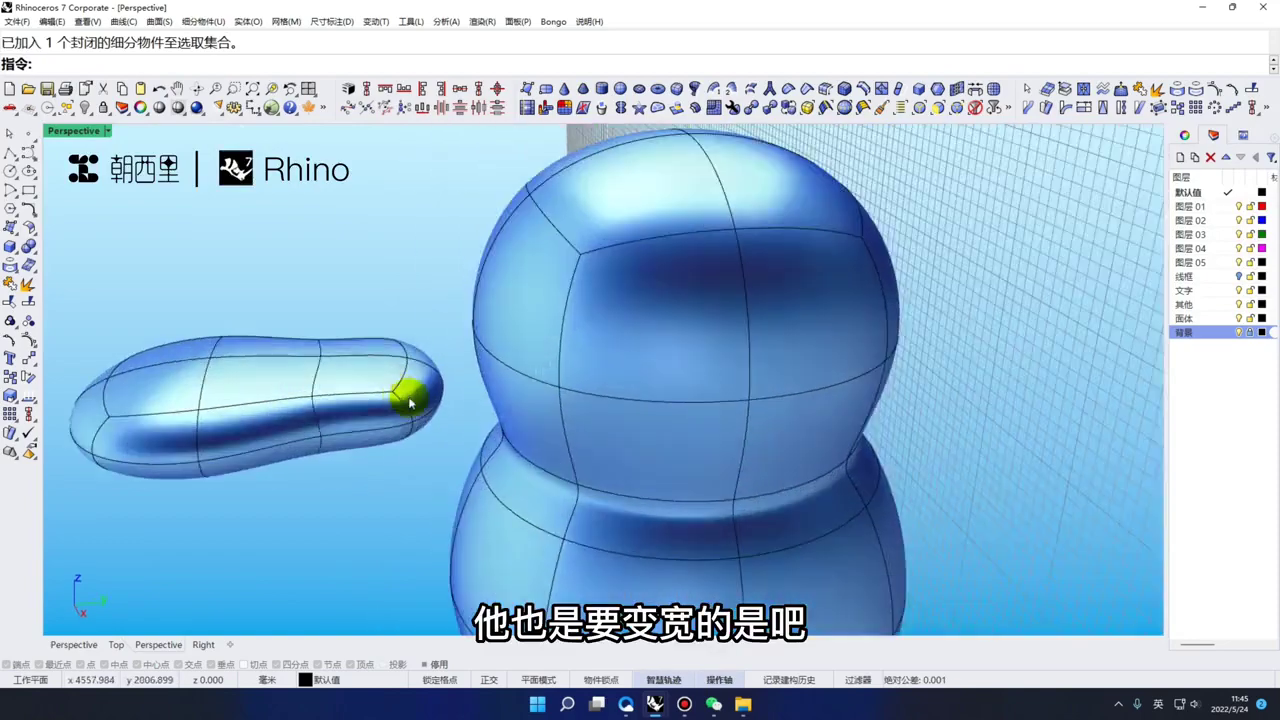
Select the faces at the beak's rear end and scale them wider sideways
scroll(409, 402, "up", 6)
left_click(409, 402, "ctrl+shift")
right_click_drag(409, 402, 543, 209)
left_click(508, 346, "ctrl+shift")
left_click(543, 209, "ctrl+shift")
right_click_drag(478, 370, 517, 620)
key("ctrl+F1")
right_click_drag(483, 537, 533, 456)
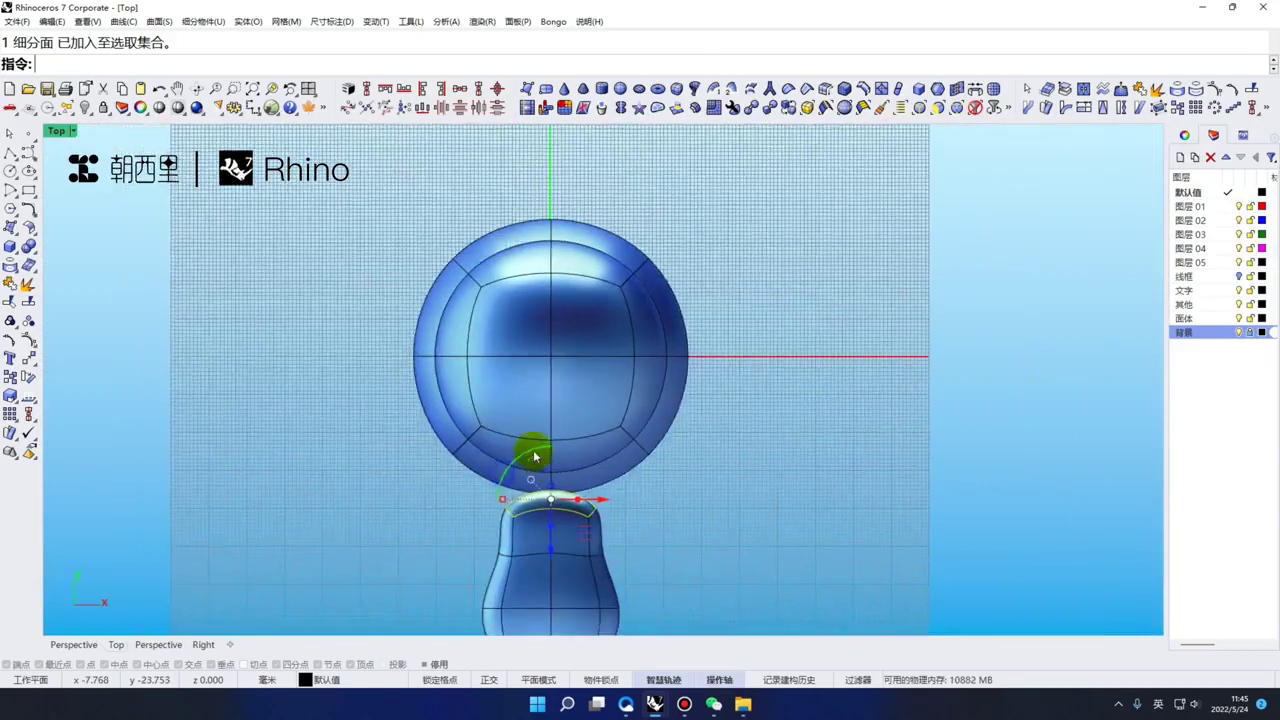
key("ctrl+F4")
scroll(454, 294, "up", 6)
right_click_drag(454, 294, 569, 229)
left_click(454, 383, "ctrl+shift")
left_click_drag(569, 229, 686, 296)
Examine the edge loop at the beak's narrow section from the Top view
scroll(686, 296, "down", 6)
right_click_drag(620, 400, 456, 378)
scroll(446, 388, "up", 5)
double_click(448, 386, "ctrl+shift")
scroll(450, 386, "up", 4)
scroll(454, 377, "down", 2)
key("F1")
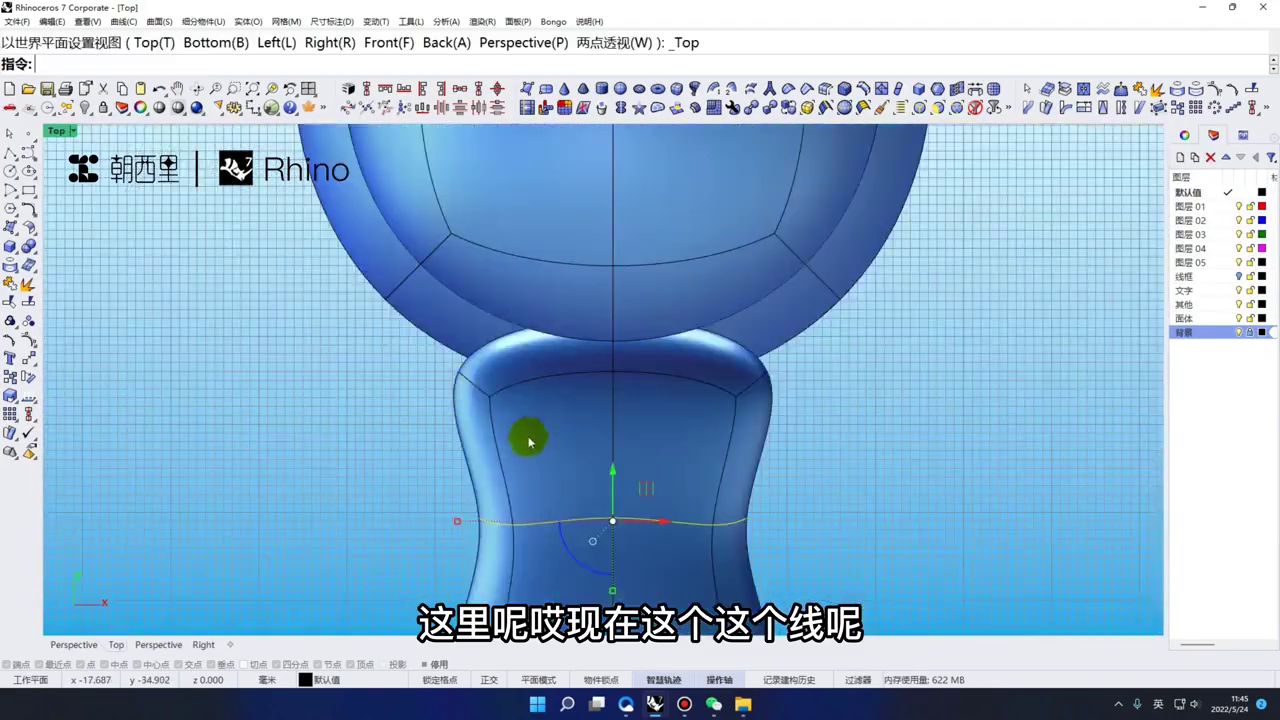
scroll(524, 440, "down", 2)
right_click_drag(551, 463, 555, 425)
scroll(548, 428, "up", 3)
scroll(618, 383, "down", 3)
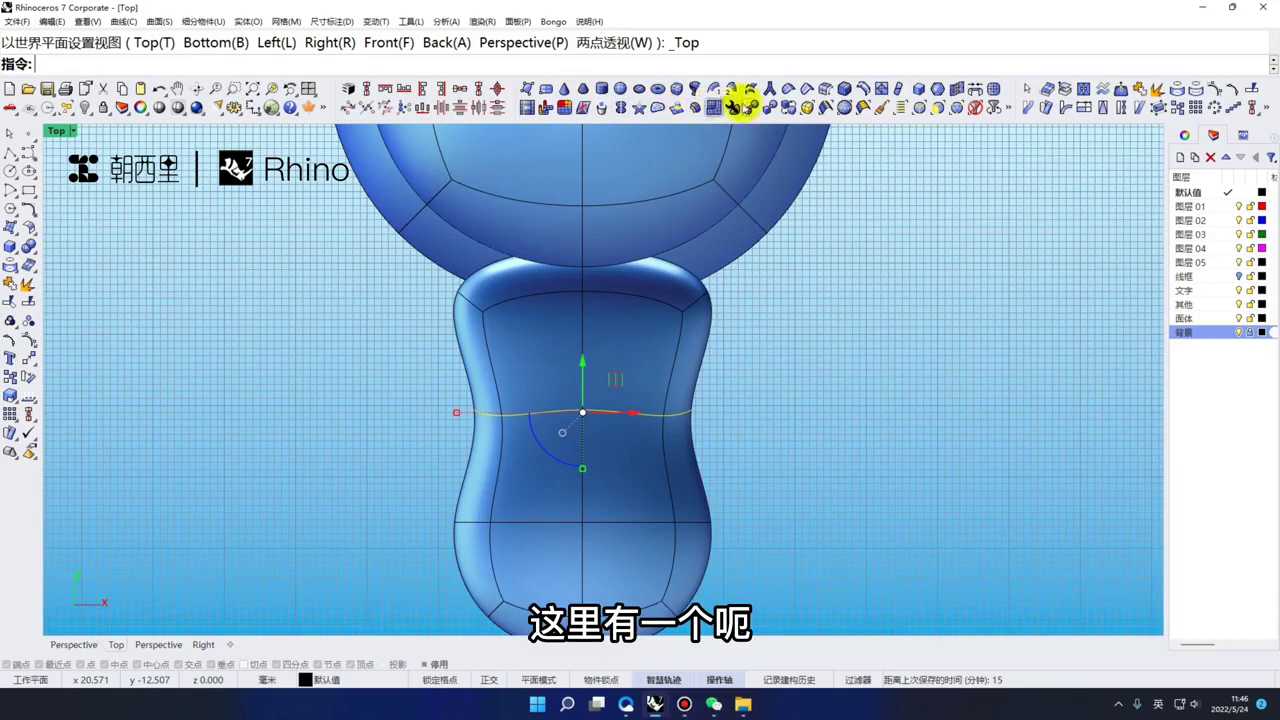
Display the SubD objects in flat mode and straighten the beak's narrow edge loop by flattening it front to back
left_click(788, 108)
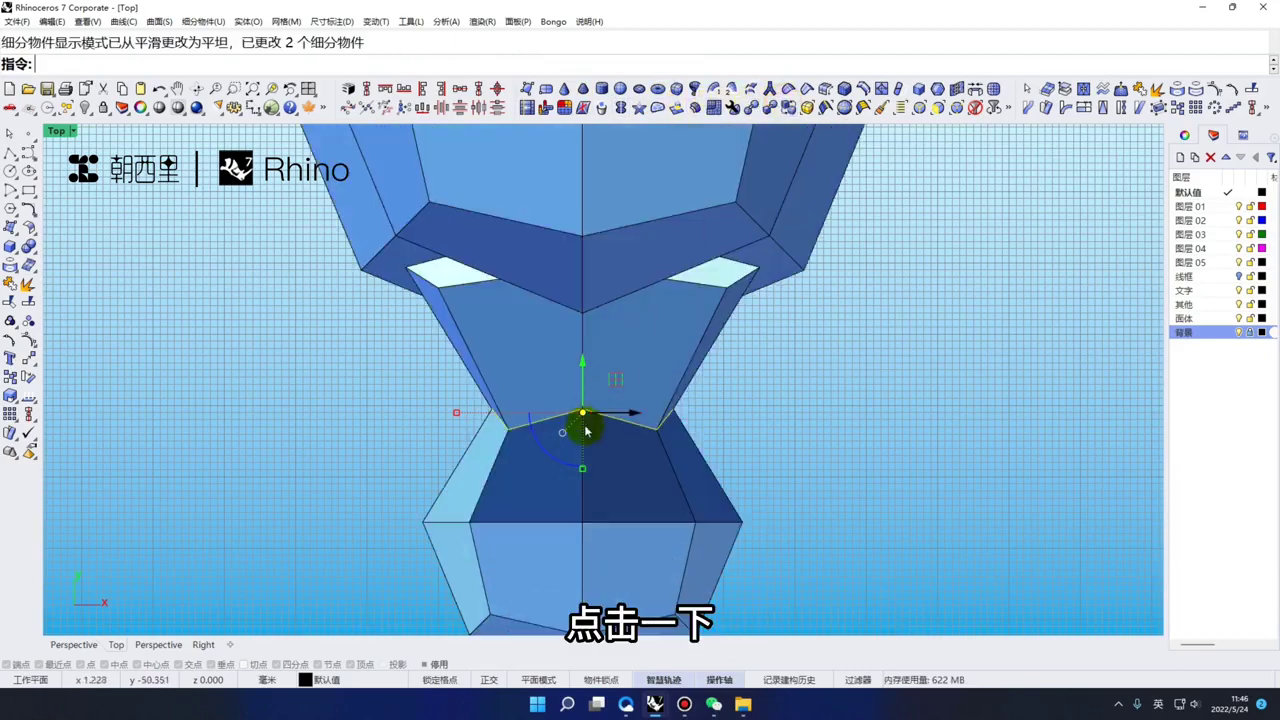
scroll(557, 337, "down", 7)
right_click_drag(557, 337, 517, 337)
key("F4")
key("ctrl+F1")
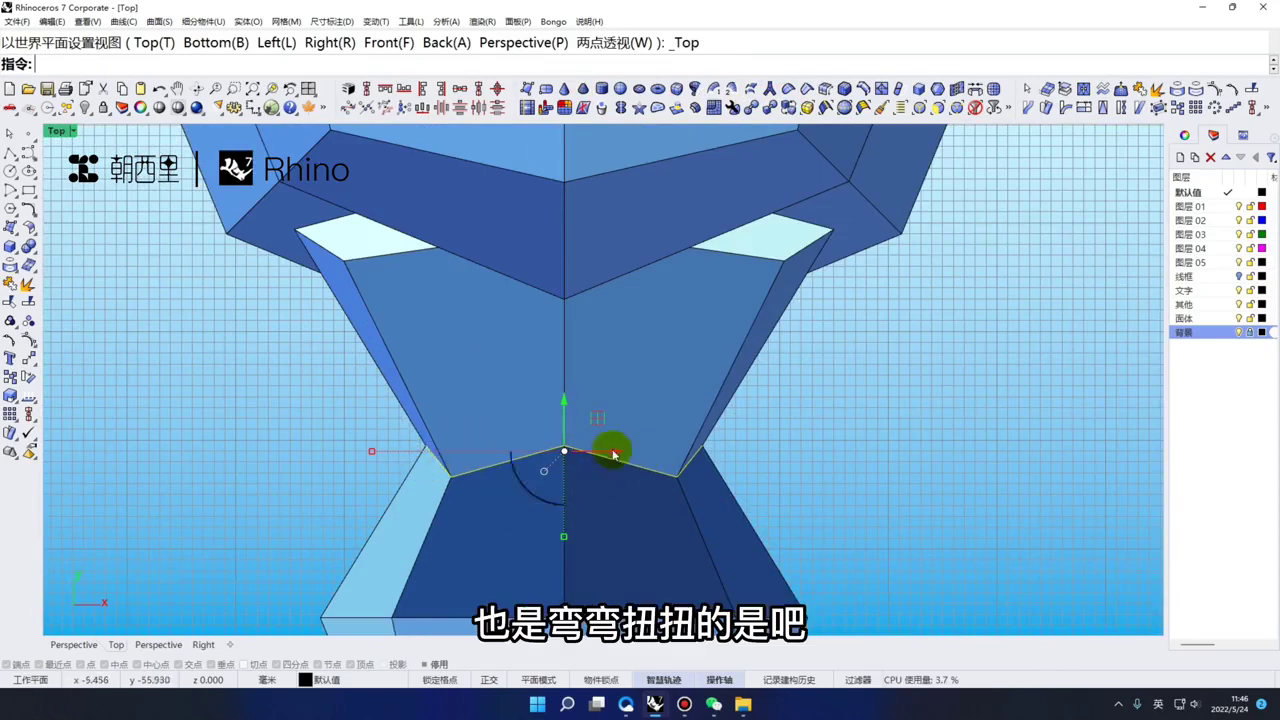
left_click_drag(564, 541, 564, 455)
left_click(767, 483)
Check the straightened beak loop in perspective and return the SubD objects to smooth display
scroll(677, 483, "down", 4)
right_click_drag(677, 483, 630, 428)
right_click(608, 445)
key("ctrl+F4")
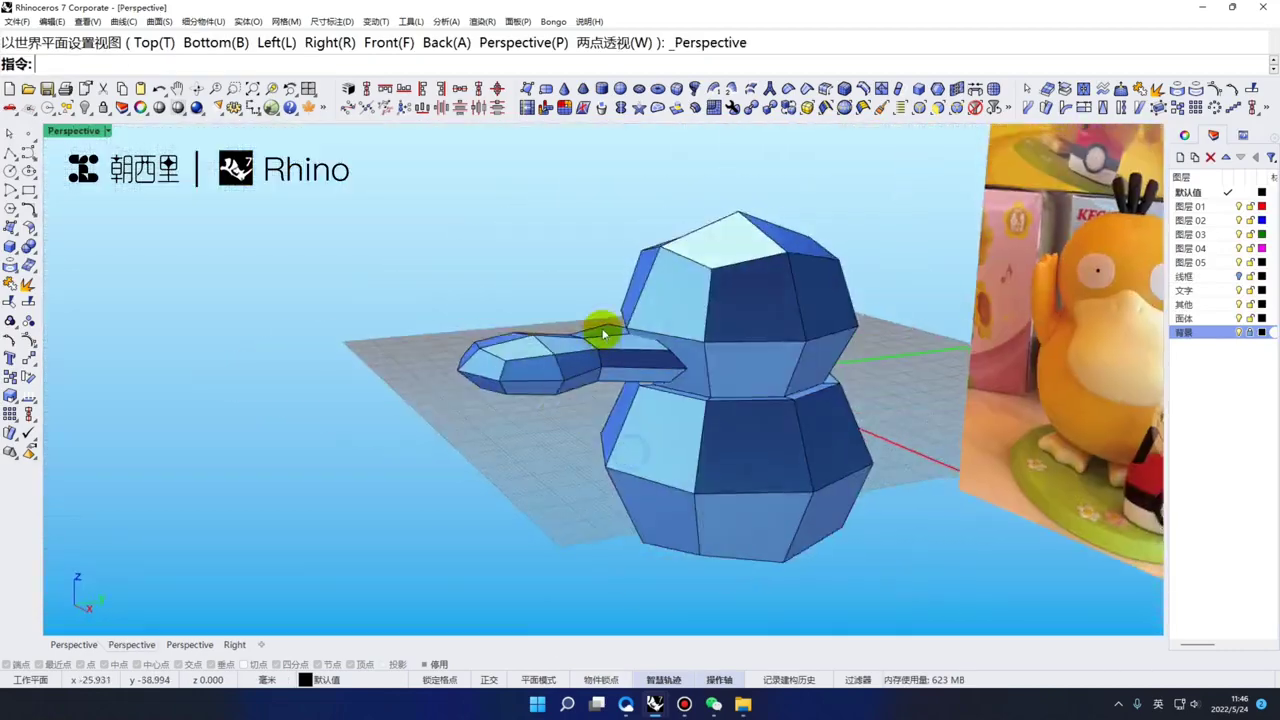
scroll(606, 334, "up", 6)
right_click_drag(606, 334, 586, 366)
left_click(586, 385)
left_click(588, 477)
key("Tab")
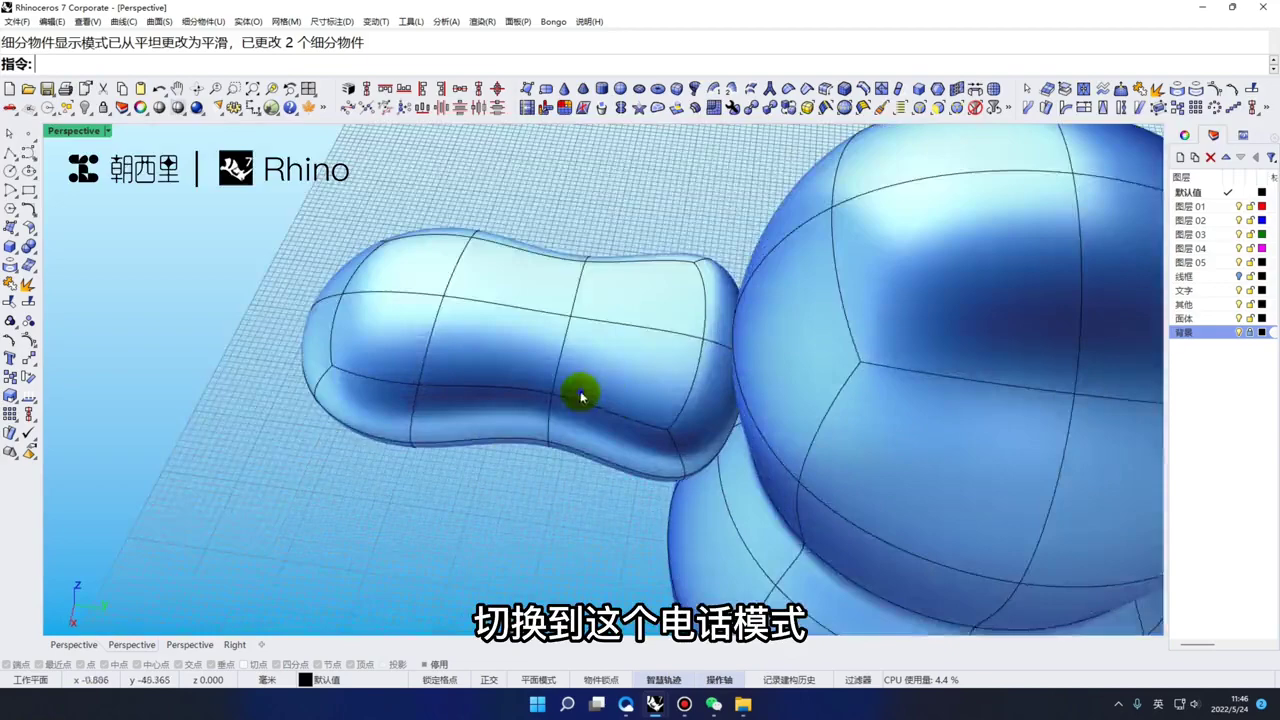
Hide the joined head and body to isolate the beak and view its rear end
mouse_move(581, 396)
right_mouse_down()
mouse_move(671, 372)
mouse_move(510, 367)
right_mouse_up()
right_click_drag(521, 425, 578, 277)
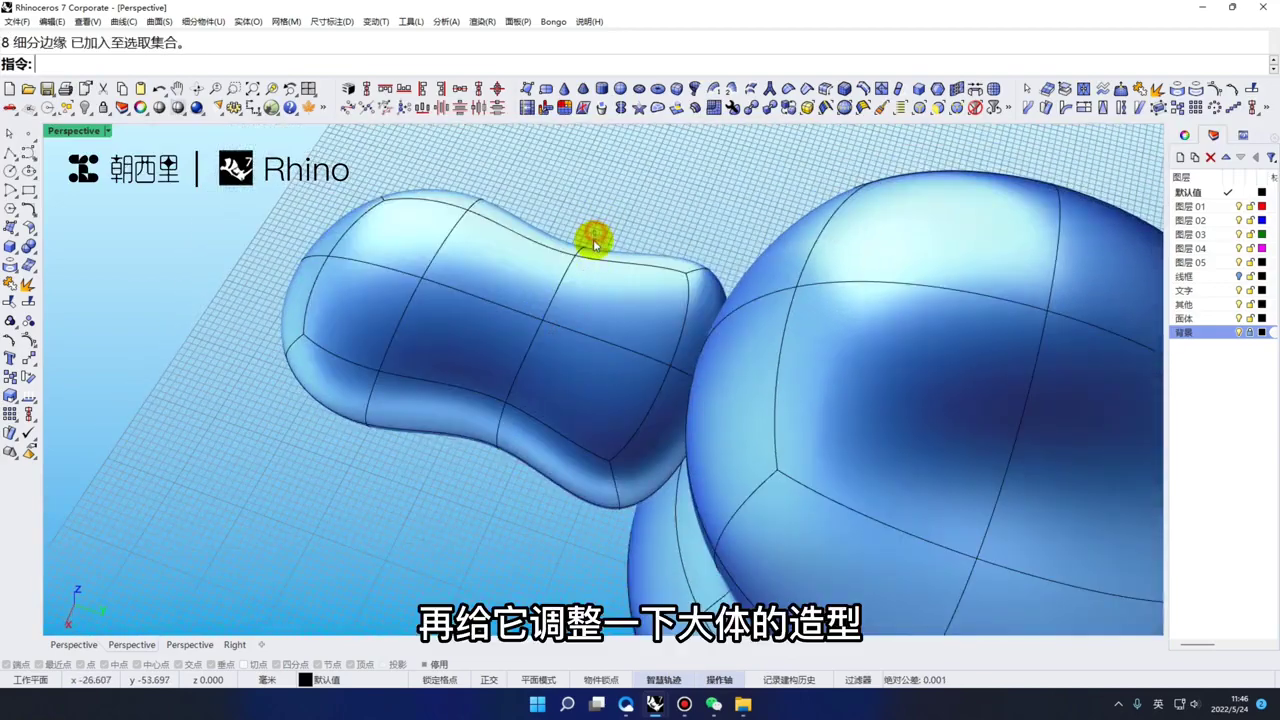
double_click(593, 240)
left_click(629, 367)
right_click_drag(601, 396, 697, 400)
key("space")
scroll(697, 400, "up", 4)
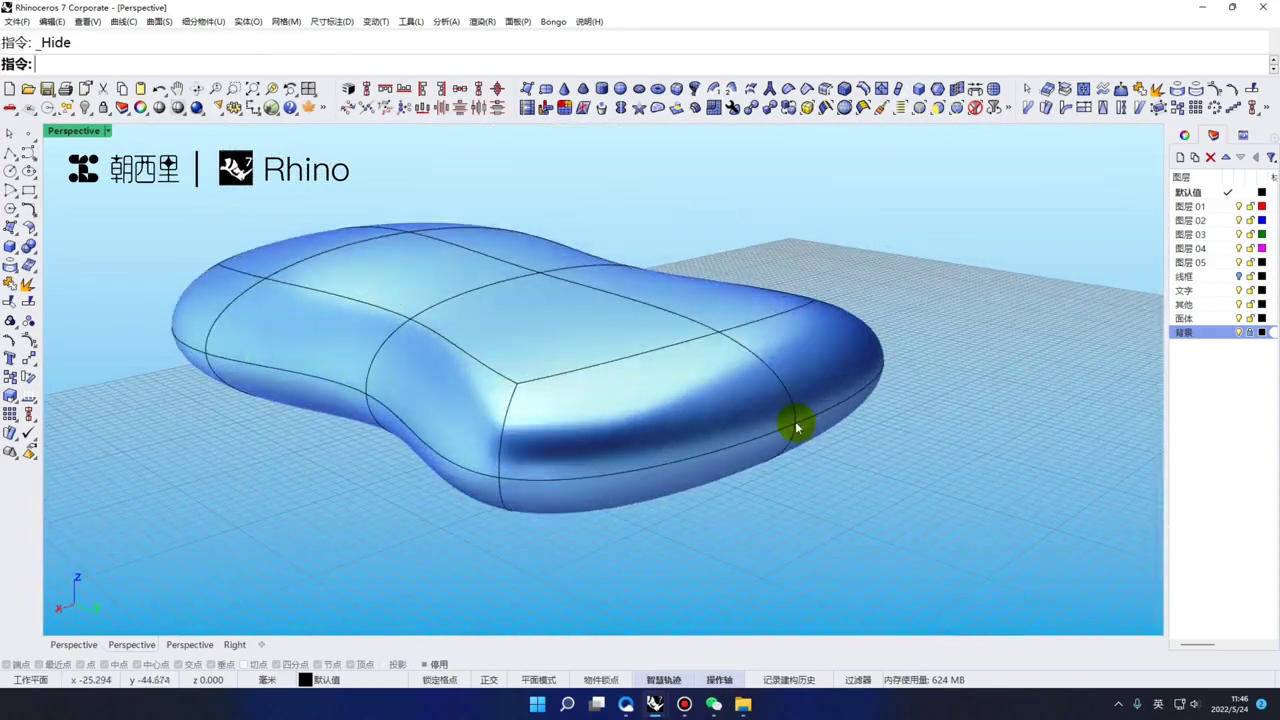
Adjust the edge at the beak's rear end and show the hidden head and body again
left_click(797, 427, "ctrl+shift")
right_click_drag(797, 427, 848, 393)
left_click_drag(903, 405, 904, 405)
scroll(577, 360, "down", 5)
left_click(580, 363)
type("GG")
Move the beak backward so its rear end is embedded in the head
right_click_drag(577, 360, 564, 354)
key("space")
left_click_drag(609, 366, 610, 366)
key("Escape")
right_click_drag(497, 371, 601, 393)
scroll(626, 377, "down", 5)
scroll(640, 378, "up", 3)
left_click_drag(615, 381, 620, 380)
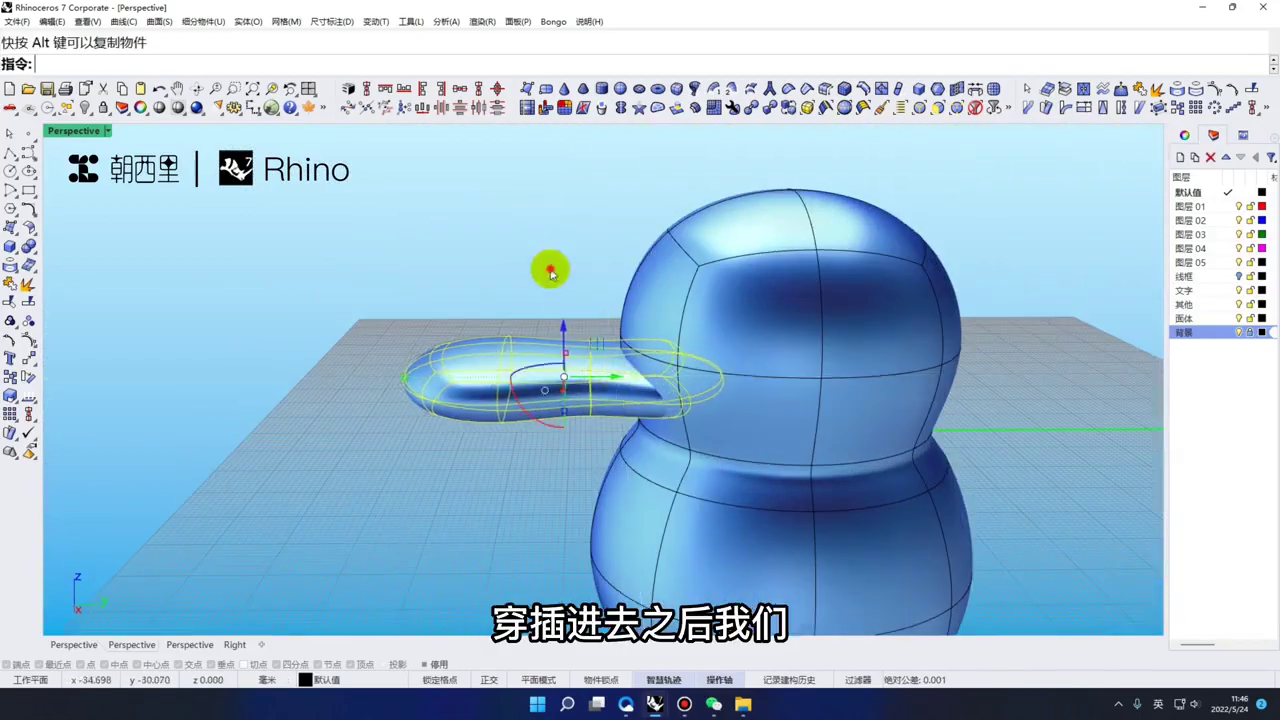
left_click(551, 272)
scroll(551, 272, "down", 4)
Adjust the beak's edges and slightly widen the edge loop of its narrow section in front of the head
right_click_drag(551, 280, 538, 507)
scroll(491, 470, "up", 3)
left_click(385, 383, "ctrl+shift")
left_click_drag(545, 506, 543, 509)
left_click(403, 509)
scroll(403, 509, "down", 5)
right_click_drag(403, 509, 534, 400)
scroll(563, 363, "up", 2)
double_click(563, 363, "ctrl+shift")
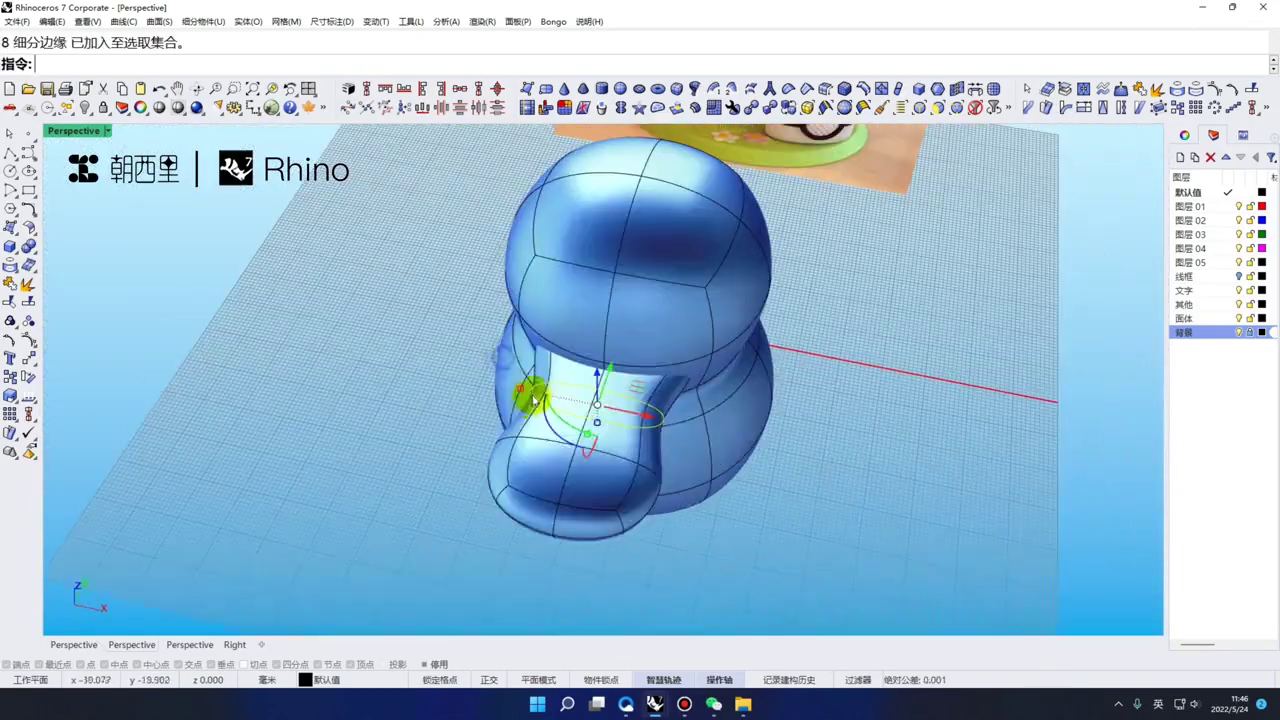
left_click_drag(523, 400, 520, 399)
left_click(468, 412)
Isolate the beak by hiding all other objects and view its rear end
right_click_drag(468, 412, 579, 371)
scroll(503, 366, "up", 6)
left_click(503, 366)
key("ctrl+i")
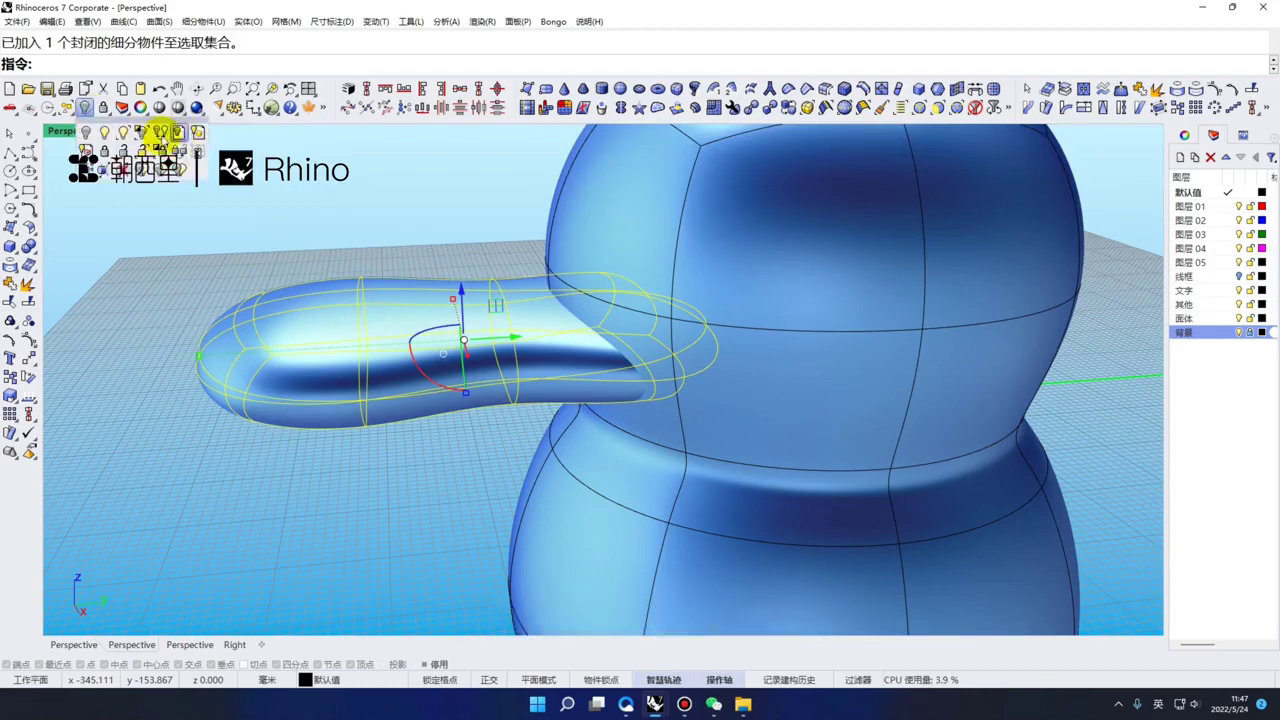
left_click(143, 138)
left_click(278, 242)
right_click_drag(650, 348, 551, 360)
scroll(551, 360, "down", 3)
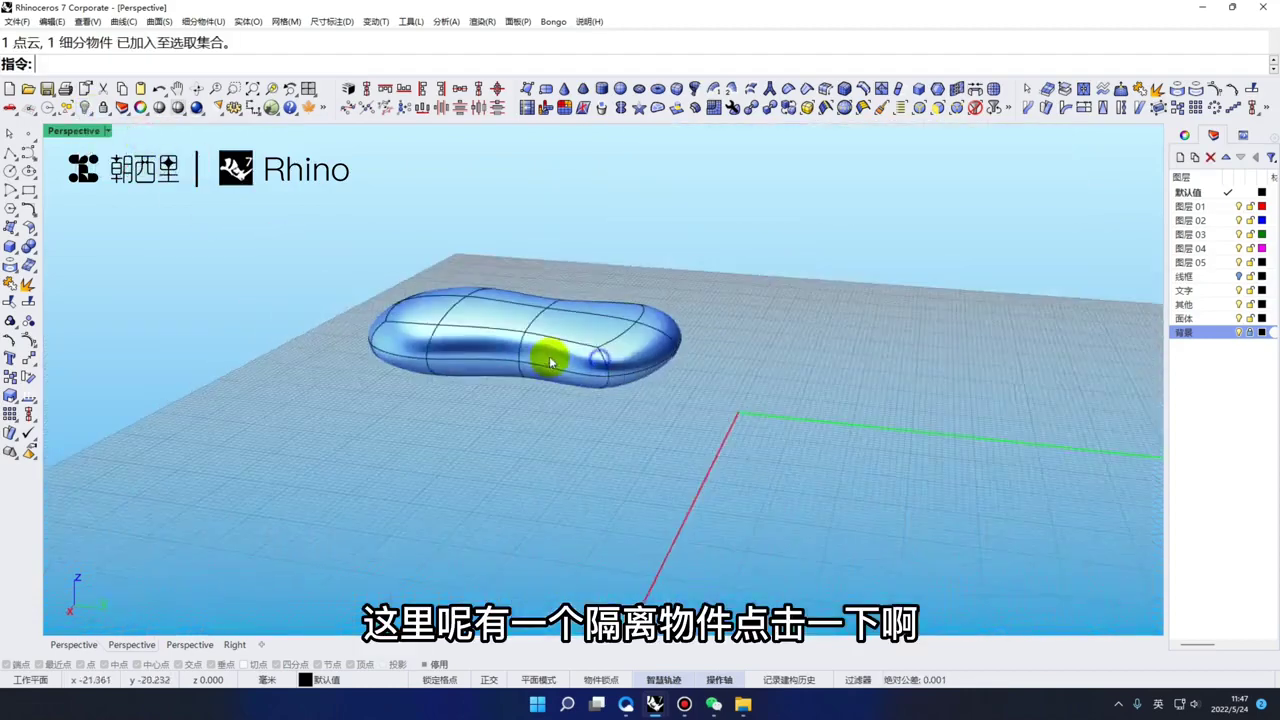
scroll(563, 362, "up", 5)
scroll(560, 363, "down", 2)
right_click_drag(660, 377, 571, 343)
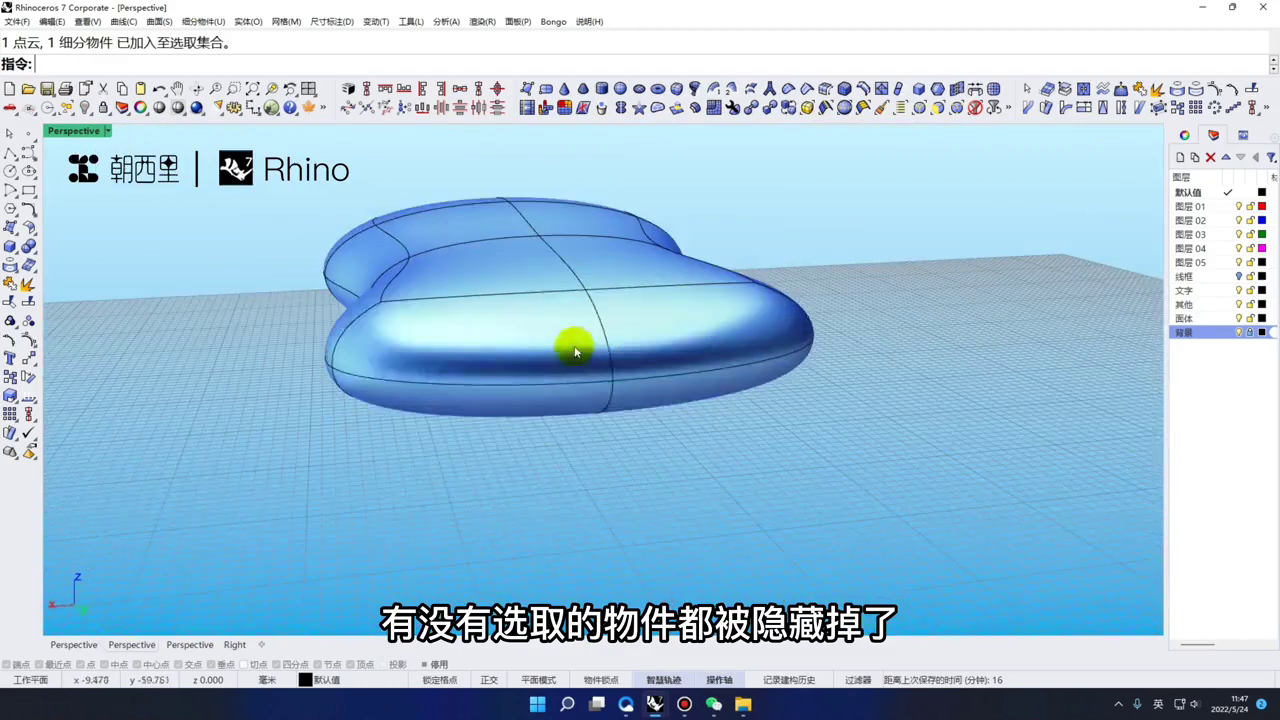
Try to widen the beak's rear end by scaling it sideways
left_click(651, 397, "ctrl+shift")
right_click_drag(651, 397, 728, 392)
key("ctrl+z")
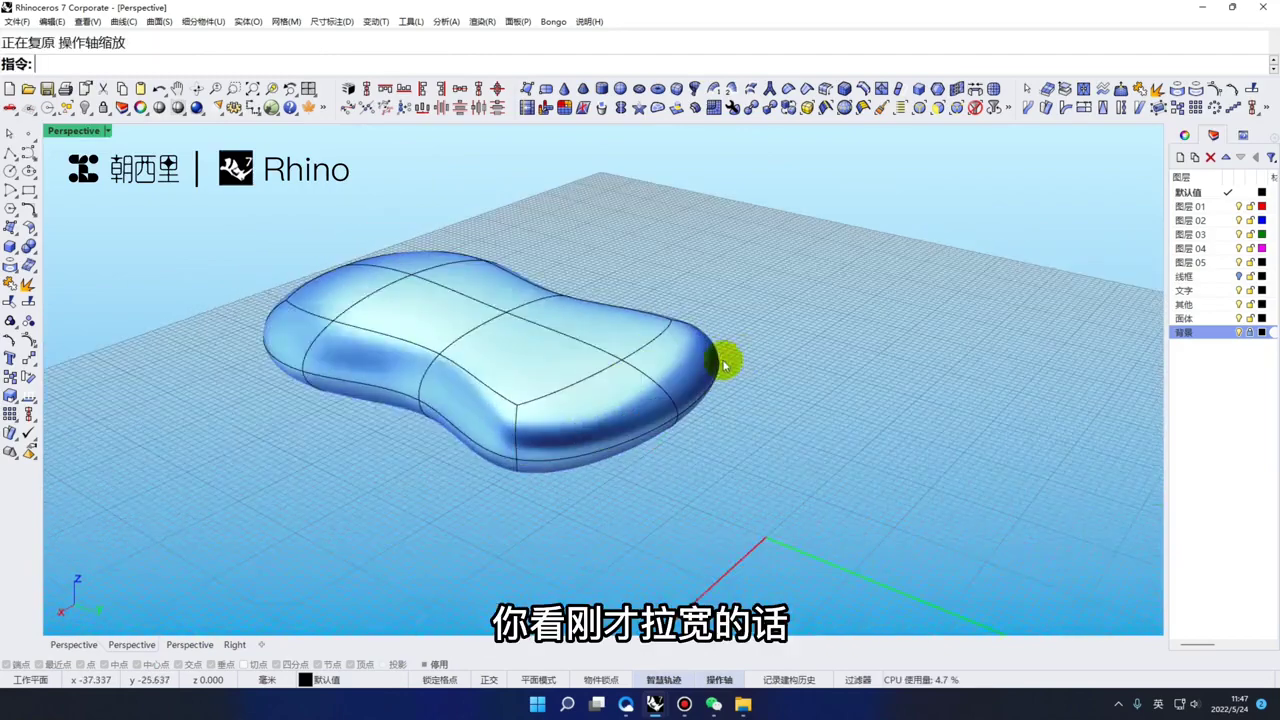
Adjust the edge loop near the beak's rear end and show the hidden head and body again
right_click_drag(726, 363, 415, 347)
right_click_drag(590, 388, 587, 418)
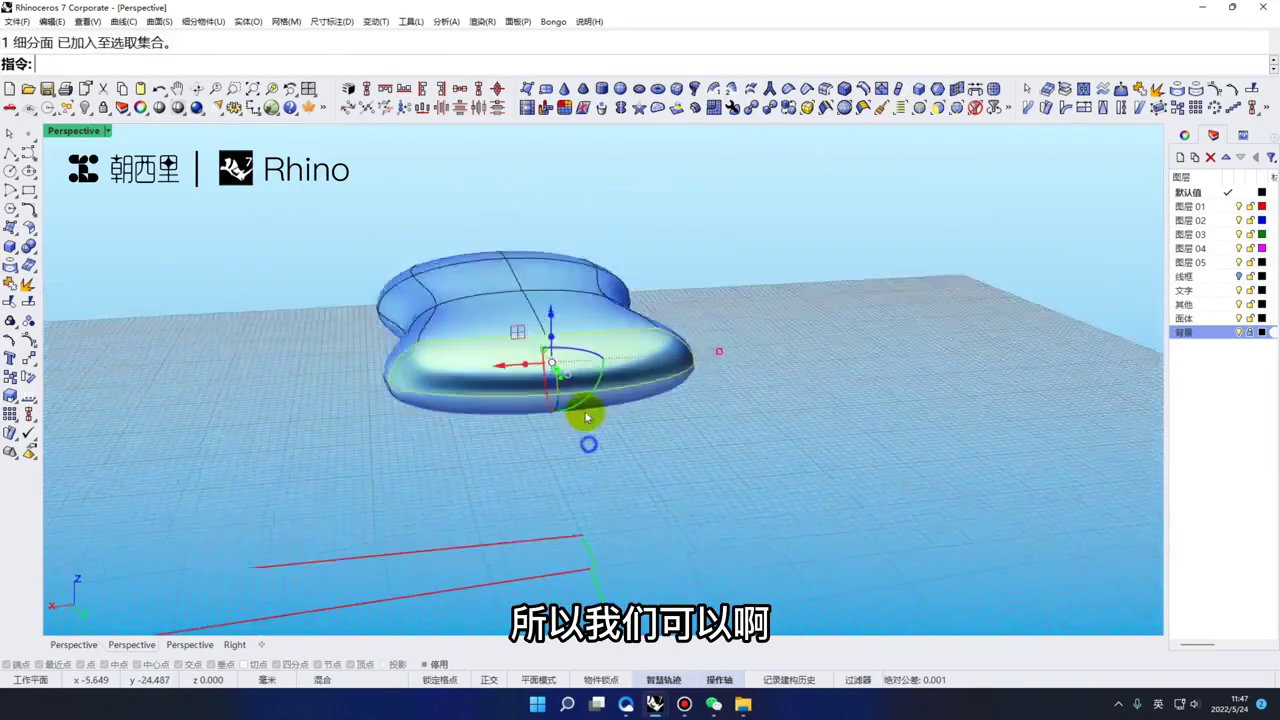
right_click_drag(498, 390, 688, 408)
left_click_drag(730, 400, 851, 457)
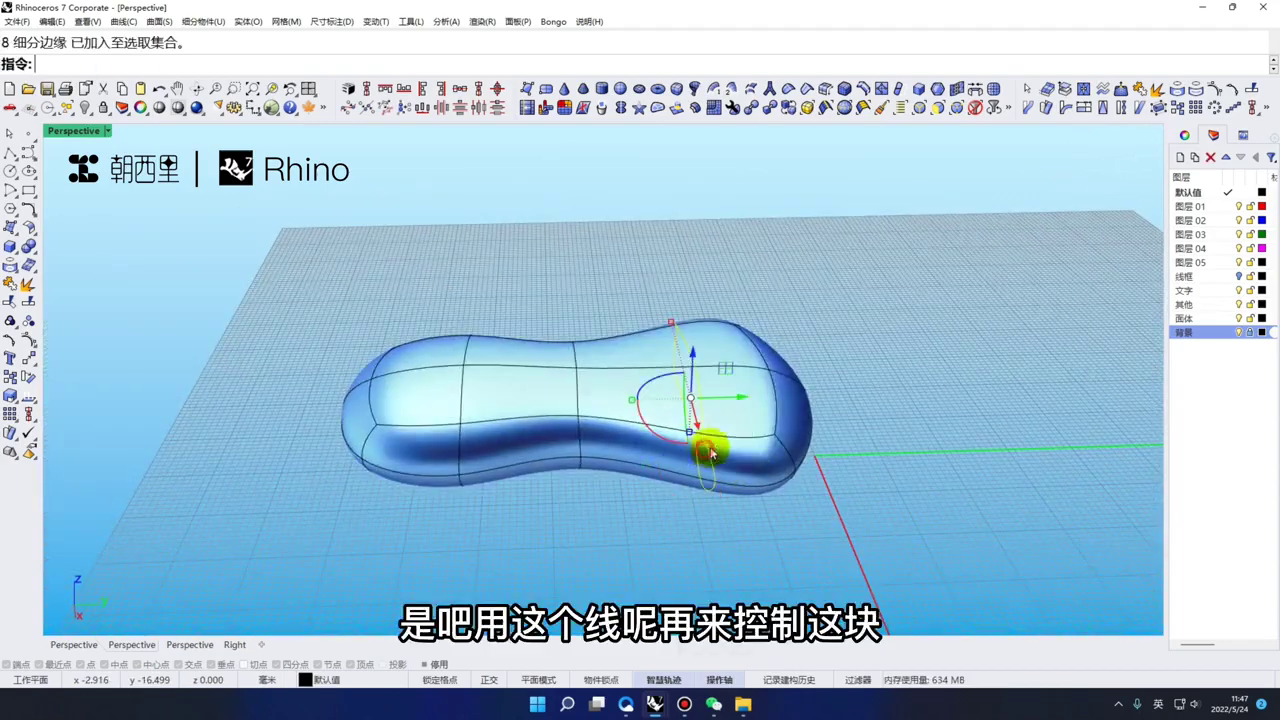
left_click(561, 268)
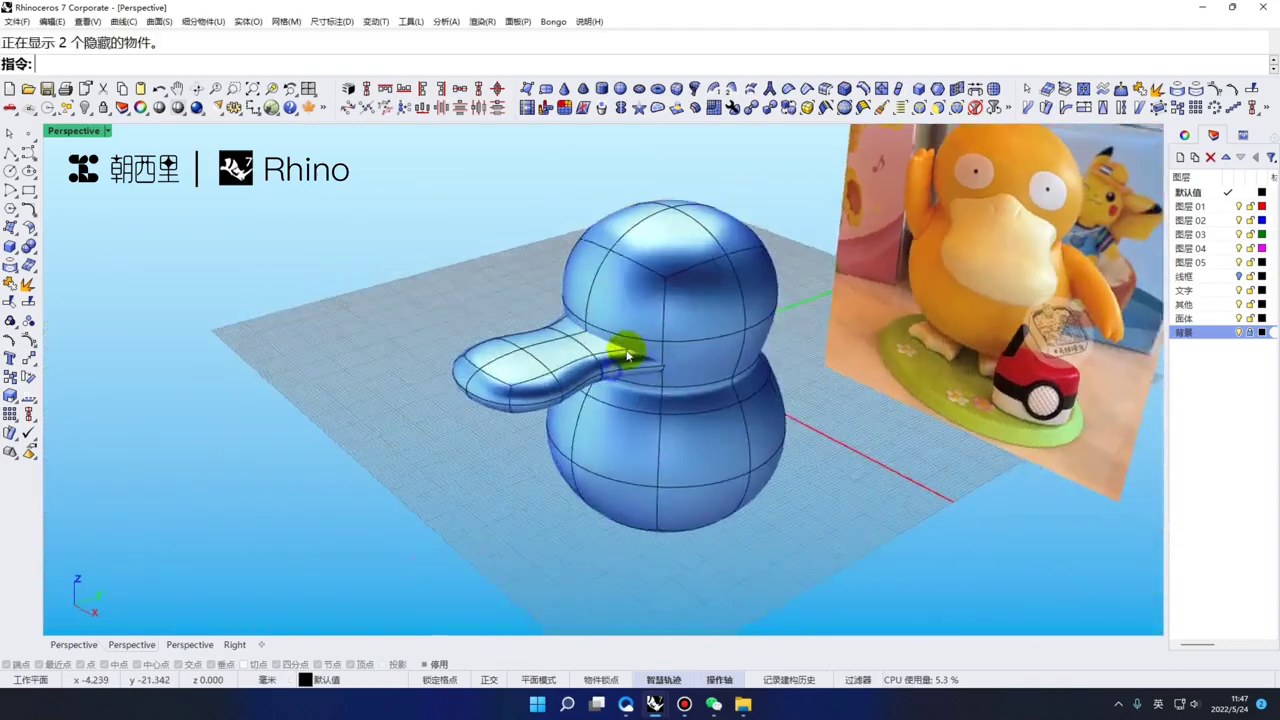
Slightly widen the beak's edge loop just in front of the head
scroll(600, 365, "up", 5)
left_click(466, 337)
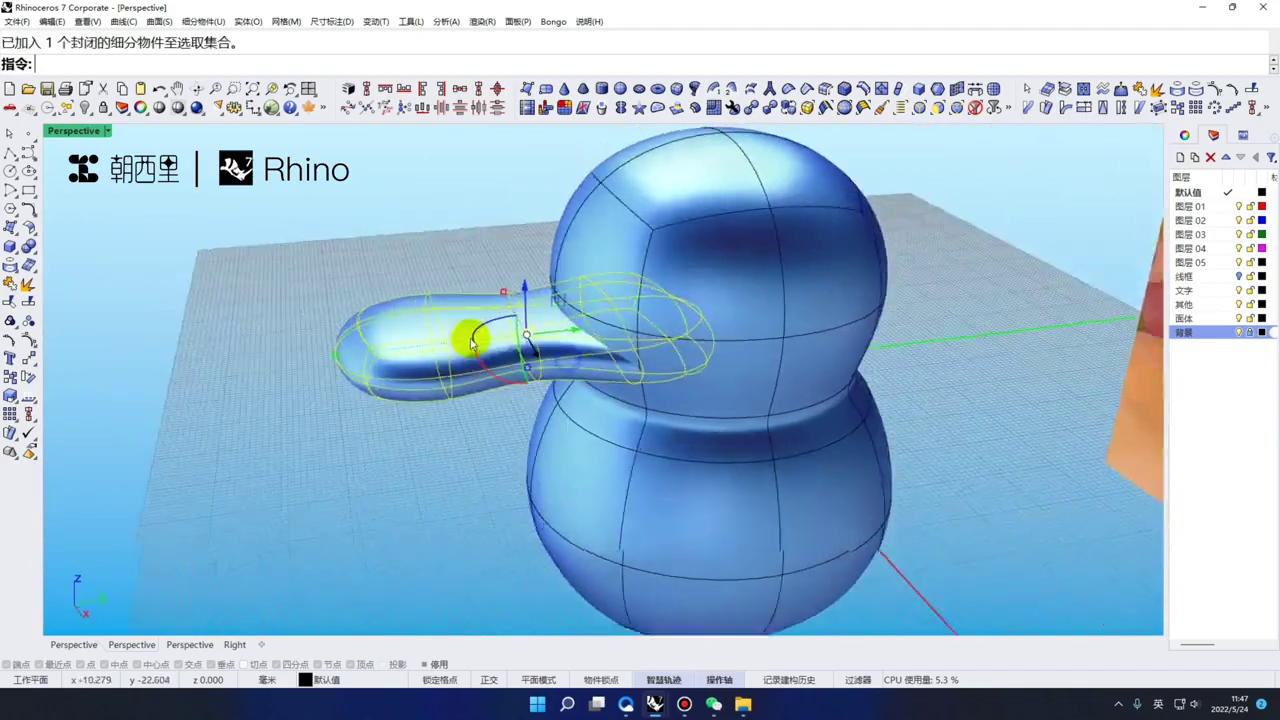
scroll(569, 409, "down", 3)
right_click_drag(569, 409, 520, 386)
scroll(611, 406, "down", 3)
scroll(526, 374, "up", 2)
scroll(545, 365, "up", 2)
double_click(577, 337, "ctrl+shift")
mouse_move(577, 337)
right_mouse_down()
mouse_move(584, 384)
mouse_move(573, 338)
right_mouse_up()
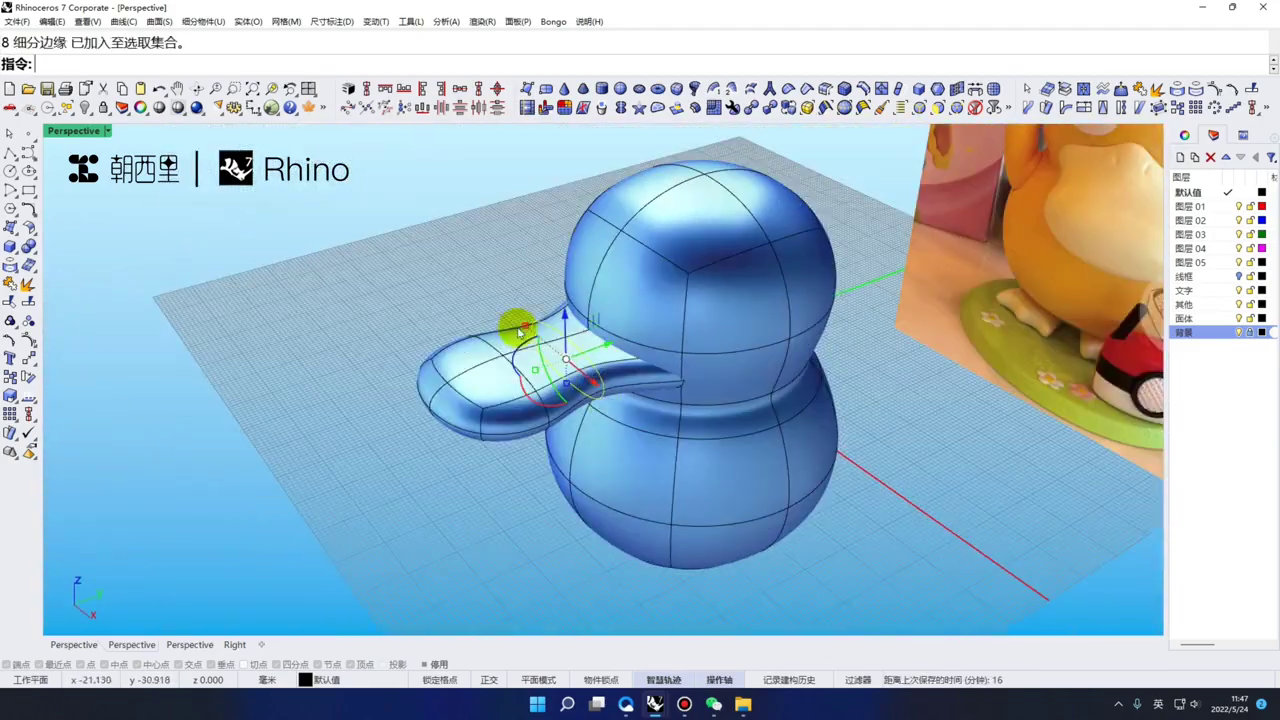
left_click_drag(528, 331, 524, 332)
right_click_drag(503, 350, 474, 329)
scroll(484, 335, "up", 2)
left_click(471, 417)
Try to raise a top edge near the beak's tip so the surface bulges slightly
right_click_drag(471, 386, 476, 346)
left_click(462, 280, "ctrl+shift")
right_click_drag(462, 298, 457, 278)
scroll(457, 280, "down", 5)
scroll(455, 280, "up", 5)
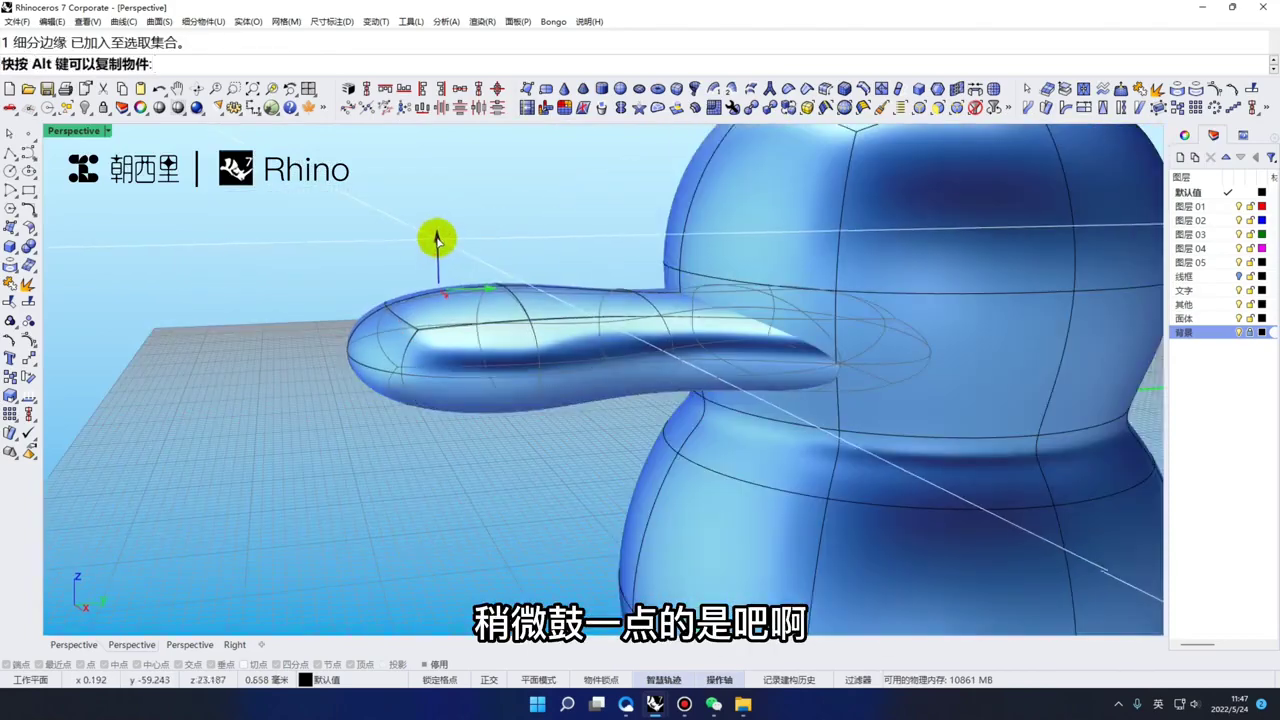
left_click_drag(437, 240, 437, 236)
left_click(462, 256)
scroll(472, 362, "down", 6)
right_click_drag(473, 396, 446, 352)
scroll(468, 372, "up", 4)
key("ctrl+z")
Try to bulge the beak's tip symmetrically up and down by scaling it vertically
right_click_drag(430, 262, 437, 350)
left_click(421, 303)
left_click_drag(426, 364, 427, 373)
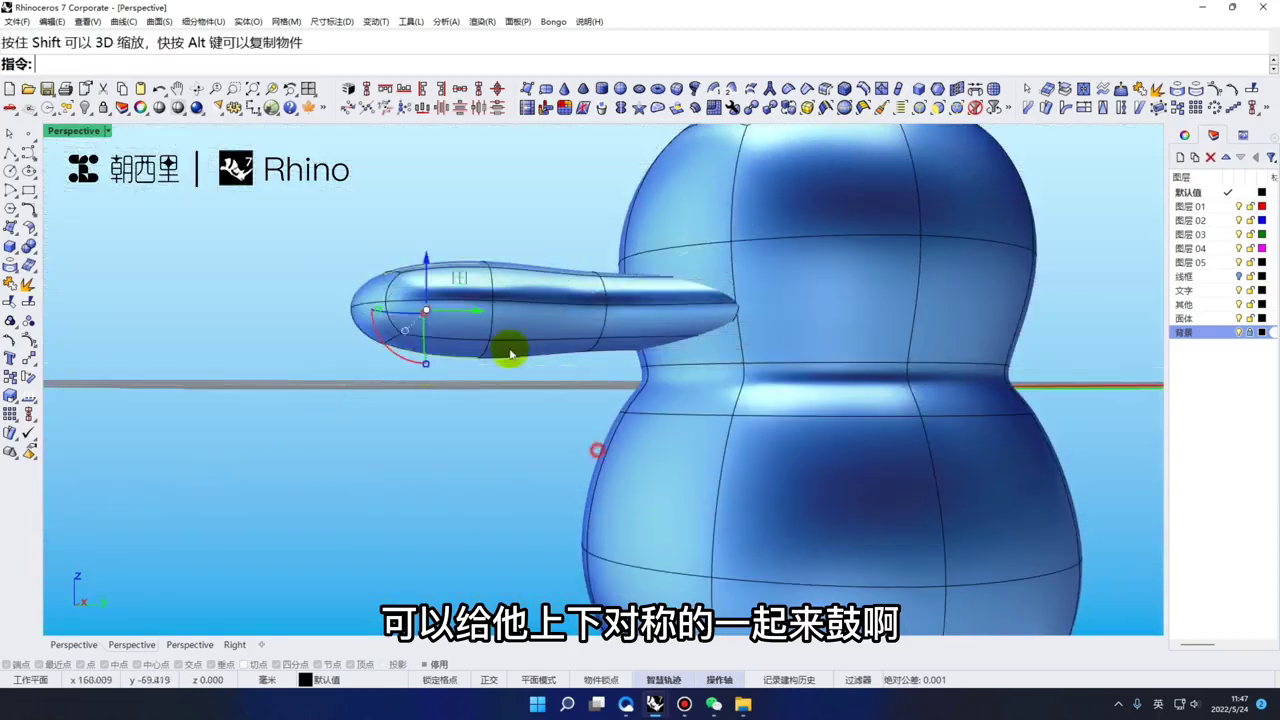
left_click(597, 449)
scroll(511, 354, "down", 5)
key("ctrl+z")
Isolate the beak and scale the selected part slightly thicker, symmetrically upward and downward
right_click_drag(500, 380, 609, 349)
left_click(609, 349)
scroll(508, 365, "up", 3)
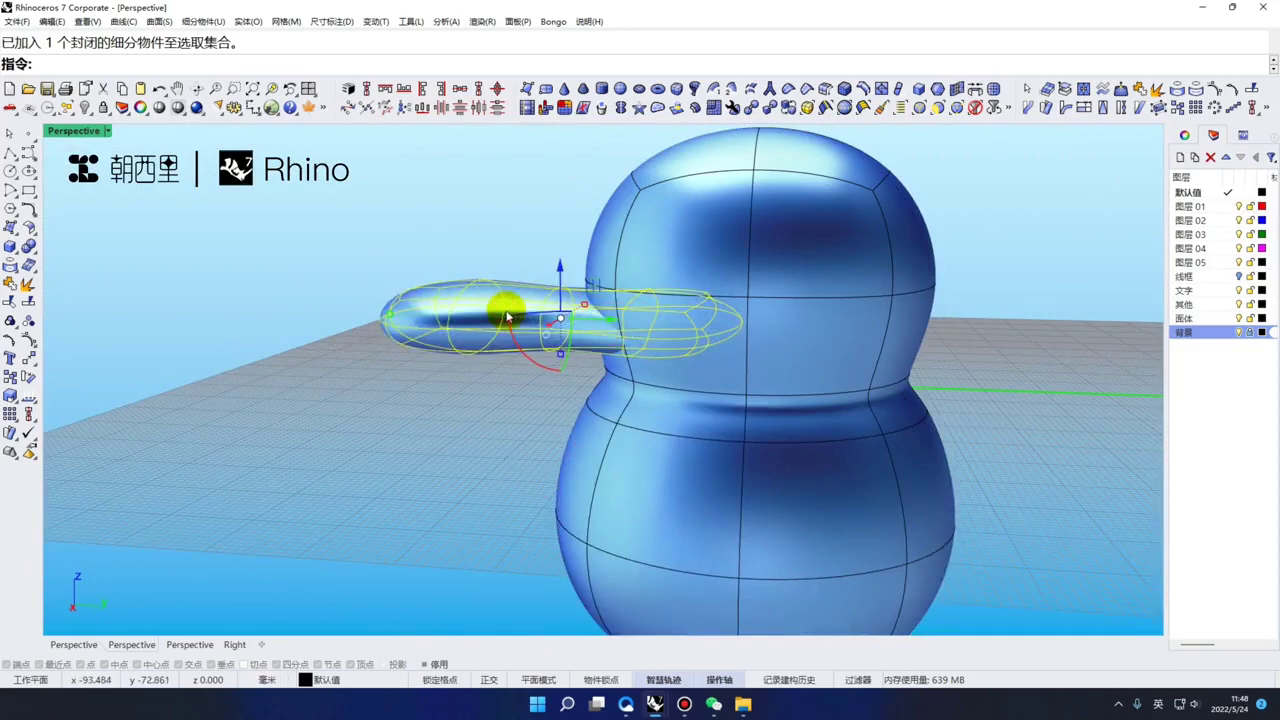
key("ctrl+h")
scroll(508, 314, "up", 3)
right_click_drag(508, 314, 671, 315)
right_click_drag(642, 372, 677, 364)
left_click(664, 303, "ctrl+shift")
left_click_drag(678, 364, 680, 374)
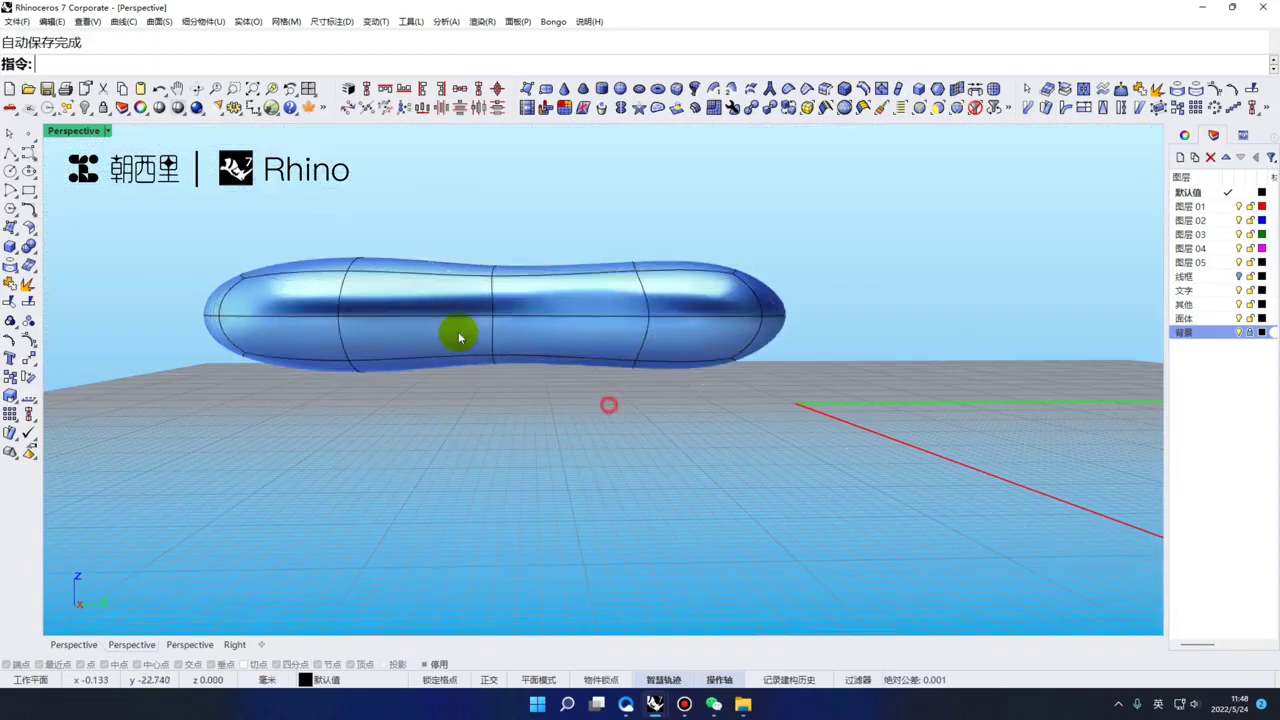
Check the beak's underside, show the hidden head and body, and preview the figure in rendered display before returning to shaded
right_click_drag(459, 338, 700, 346)
left_click(670, 263, "ctrl+shift")
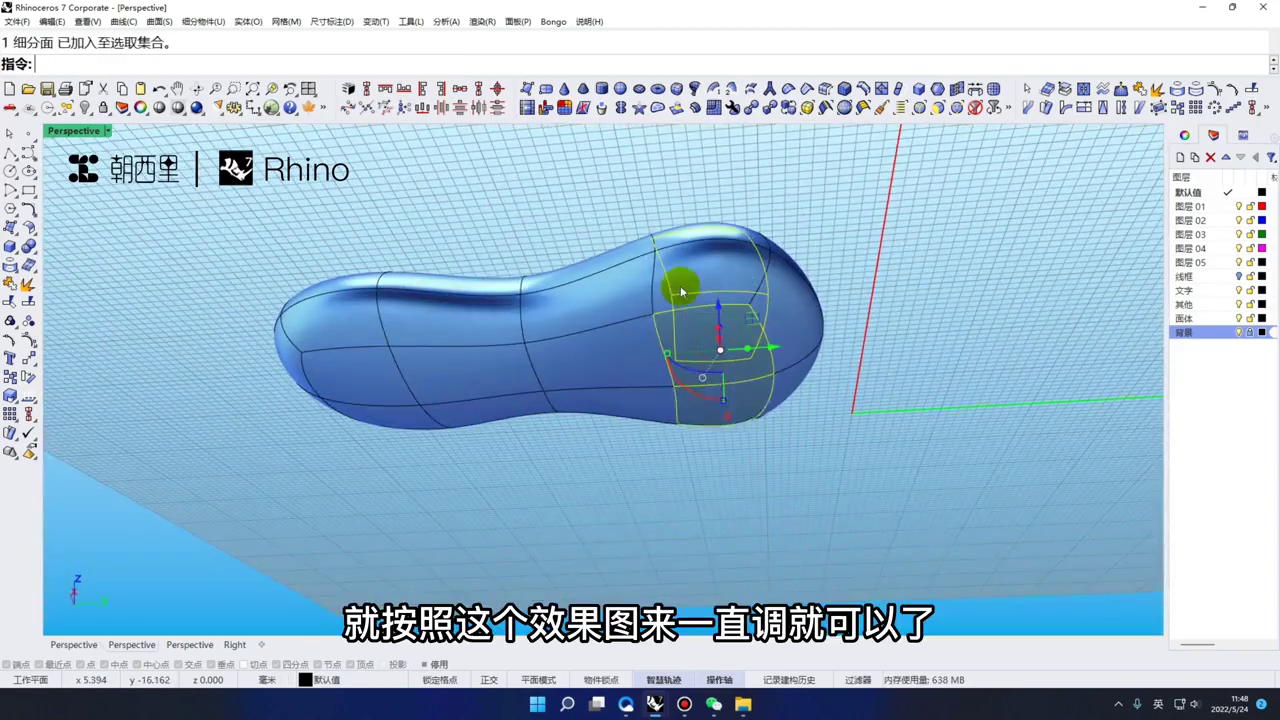
right_click_drag(681, 291, 609, 391)
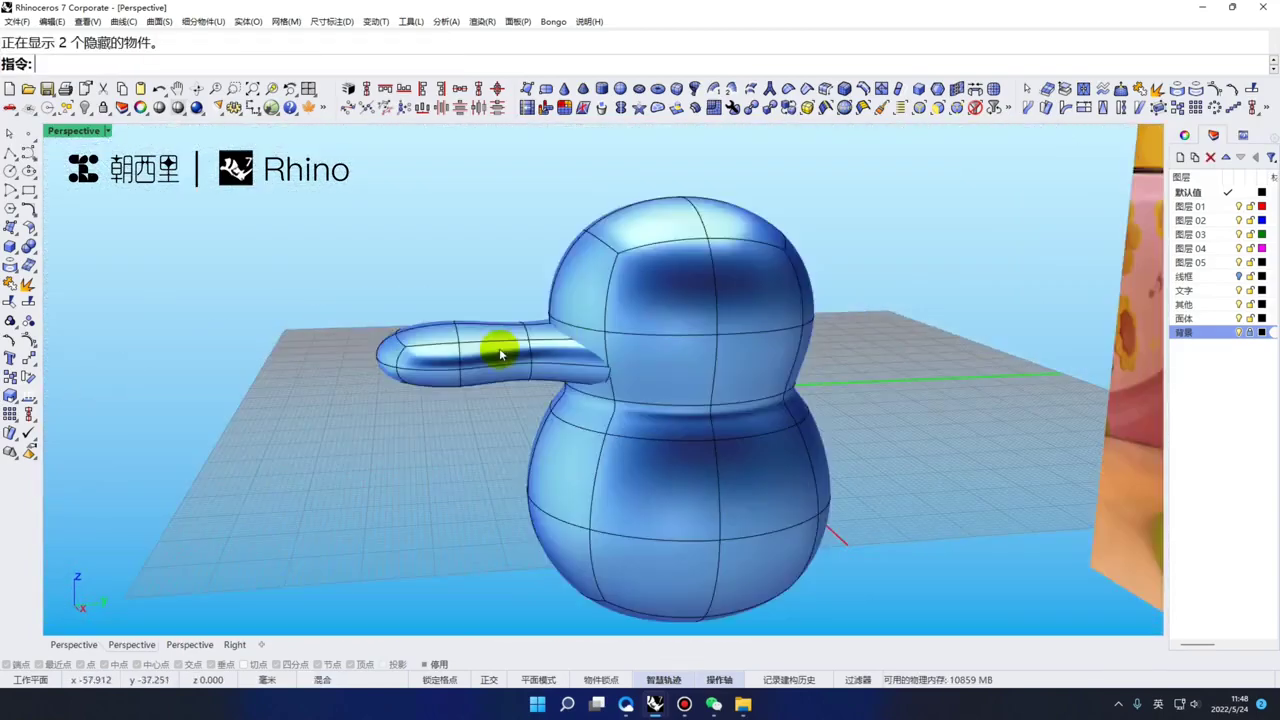
mouse_move(494, 349)
right_mouse_down()
mouse_move(609, 397)
mouse_move(516, 378)
mouse_move(608, 394)
mouse_move(558, 390)
mouse_move(531, 369)
right_mouse_up()
key("ctrl+alt+r")
key("ctrl+alt+s")
scroll(531, 369, "down", 6)
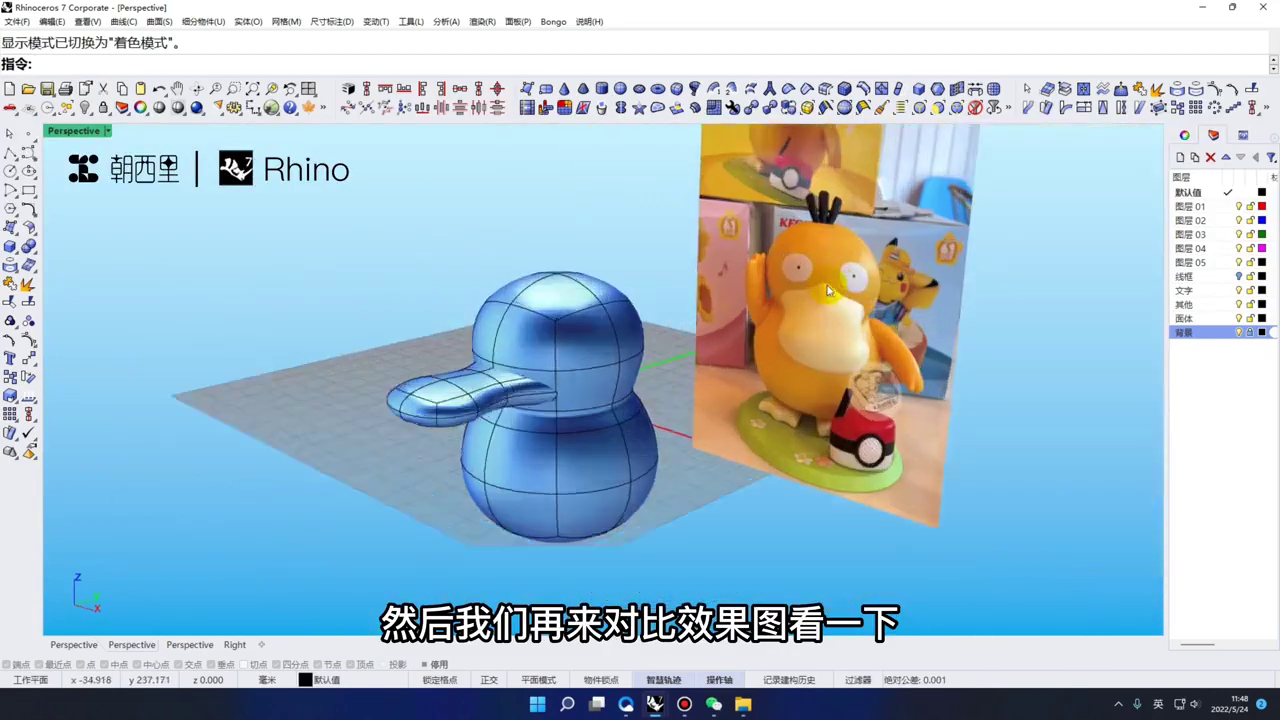
Try to raise the beak's top centre edge next to the head to form the nose bridge
scroll(826, 295, "up", 5)
scroll(824, 298, "down", 1)
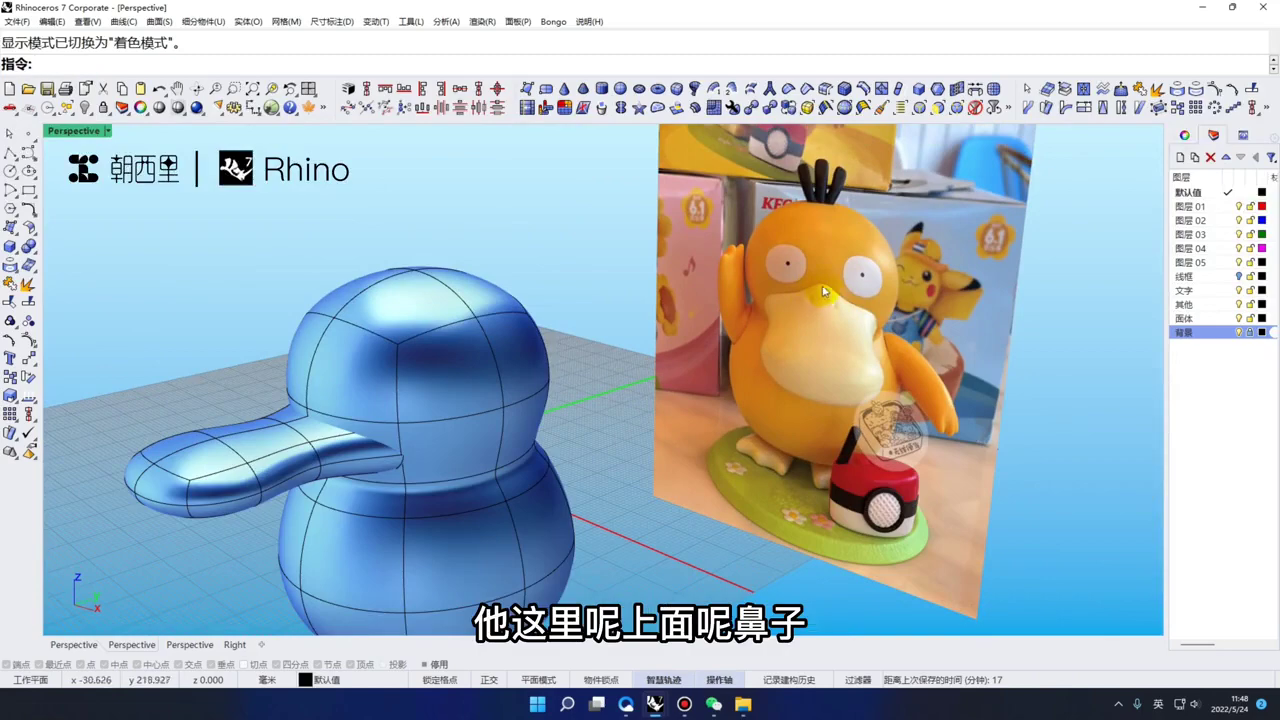
right_click_drag(838, 303, 509, 306)
scroll(506, 340, "up", 3)
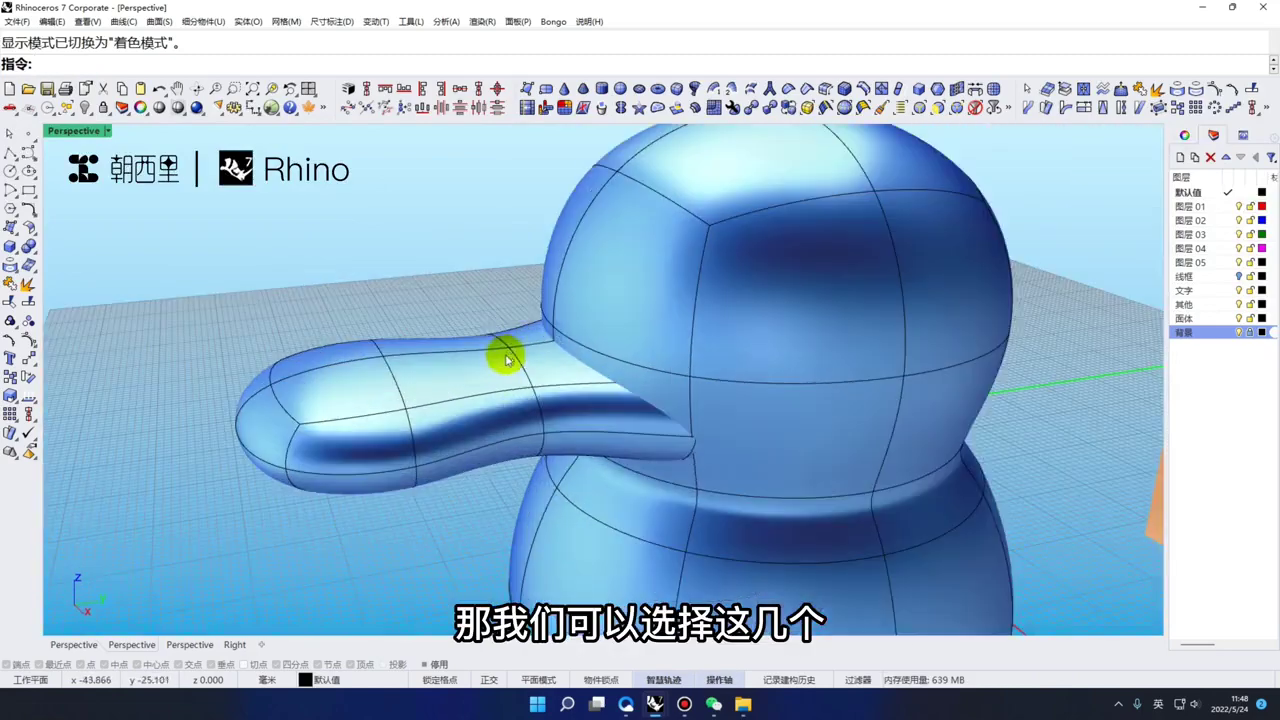
left_click(562, 305, "ctrl+shift")
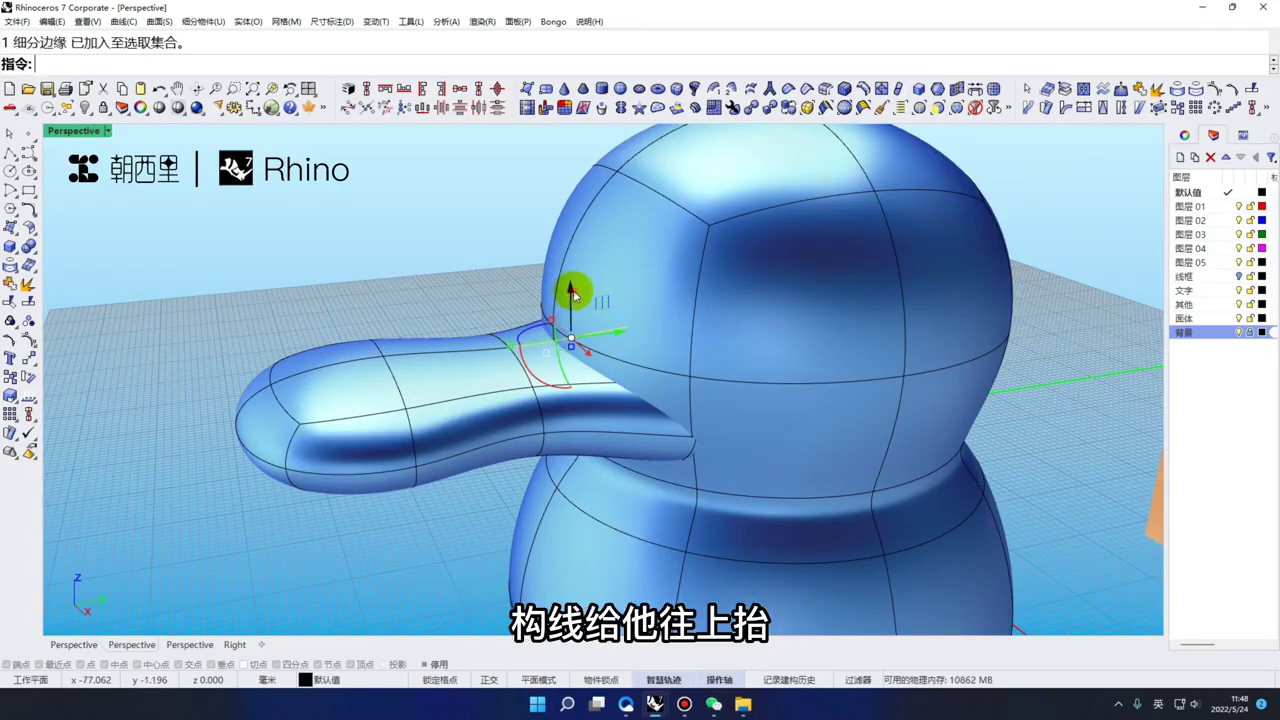
left_click_drag(573, 293, 563, 233)
scroll(555, 237, "down", 4)
right_click_drag(270, 250, 477, 384)
scroll(484, 405, "down", 4)
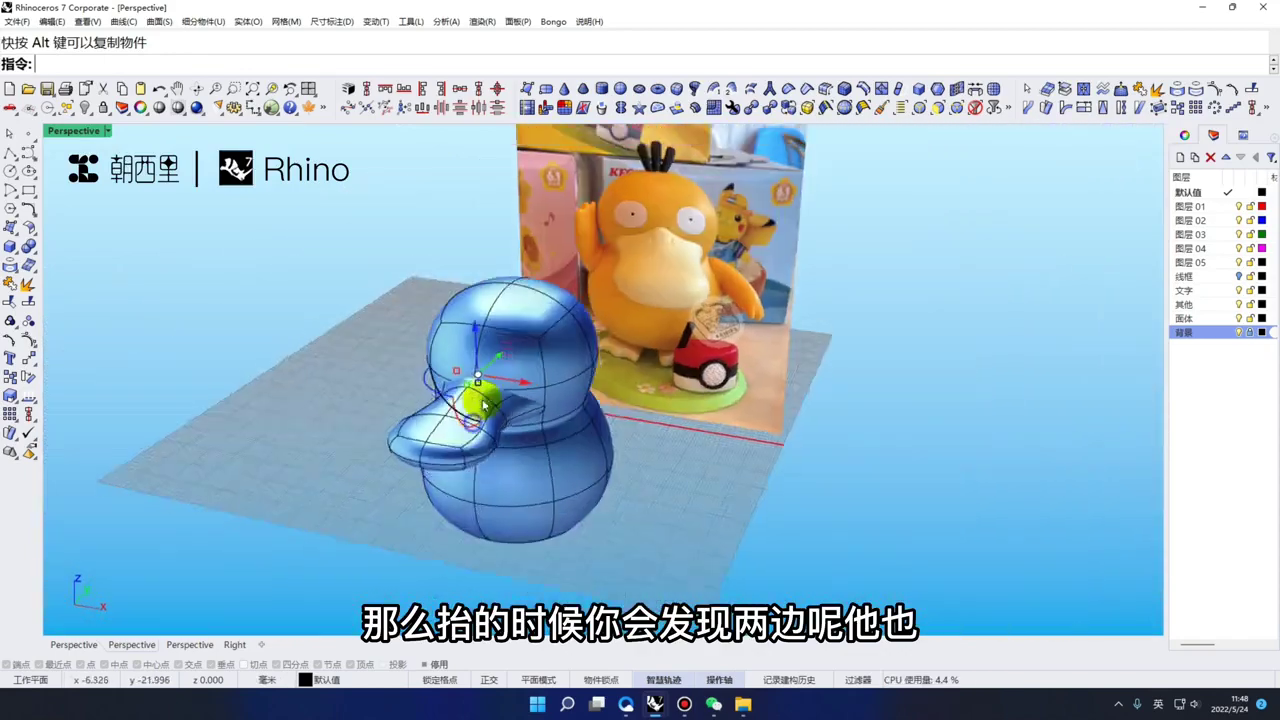
scroll(484, 403, "up", 3)
key("ctrl+z")
Try raising the same top centre edge by a smaller amount to see how the adjoining faces follow
scroll(491, 400, "up", 2)
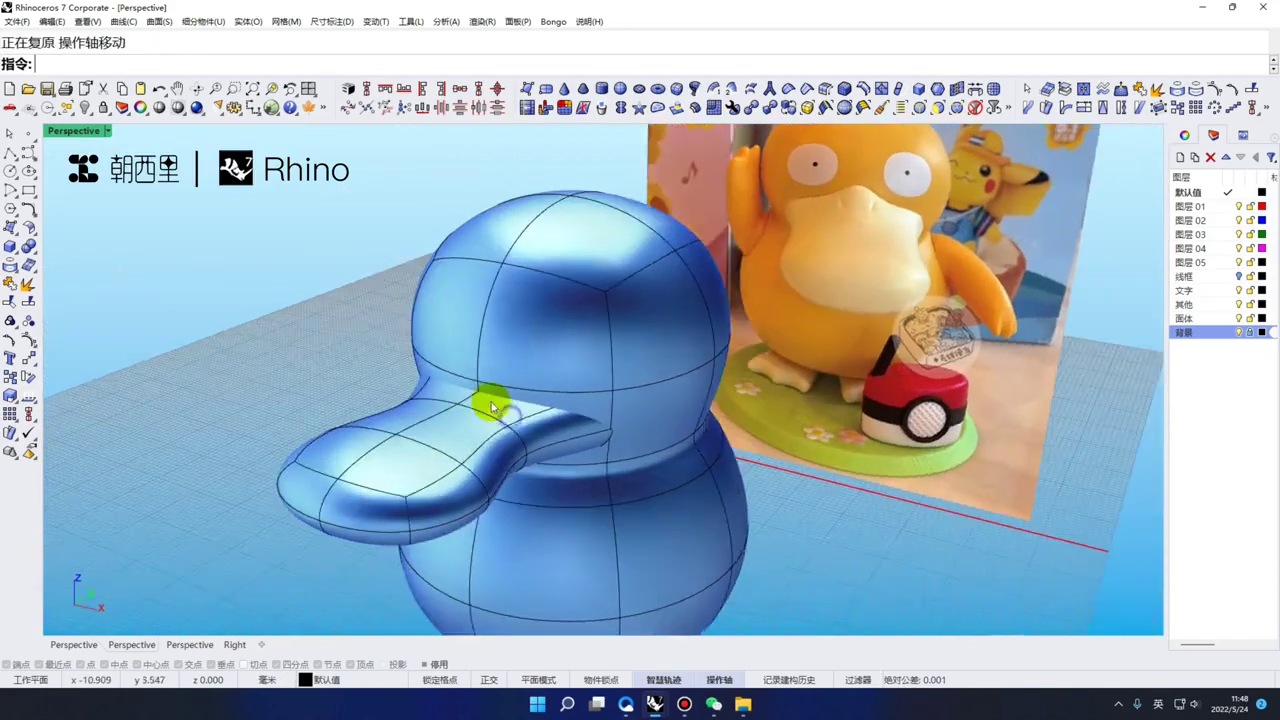
scroll(489, 405, "up", 3)
left_click(490, 403, "ctrl+shift")
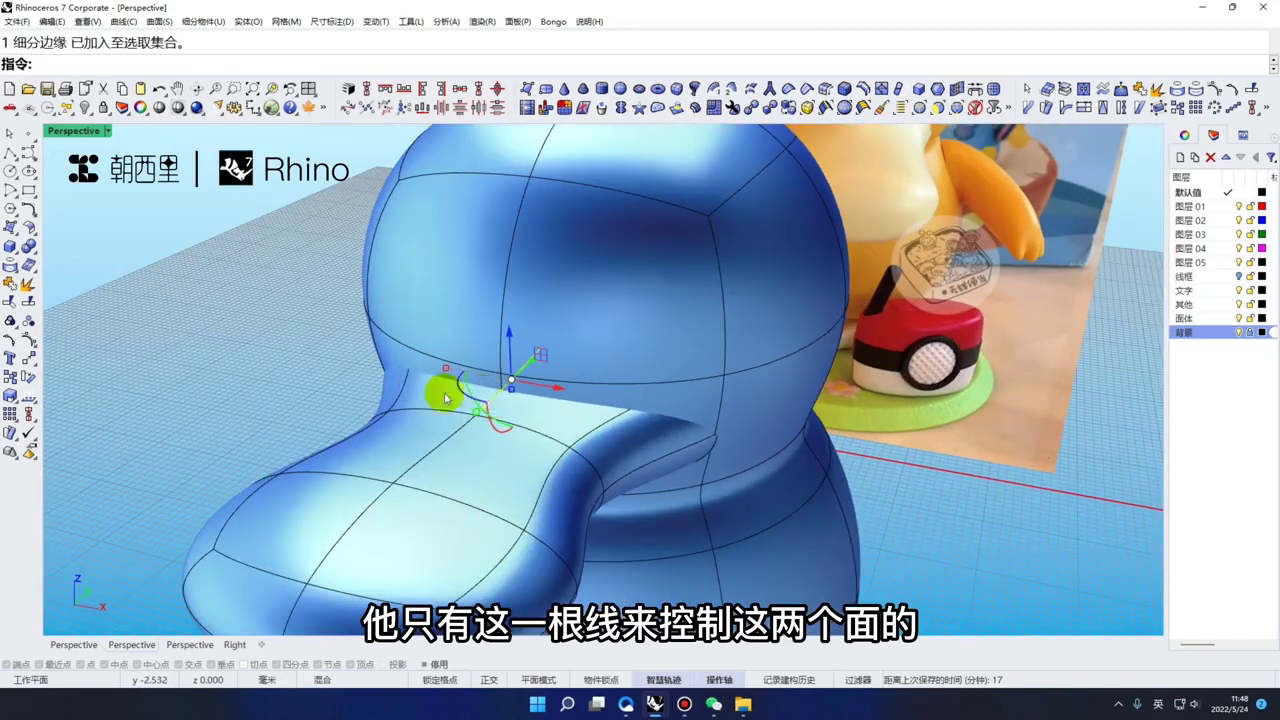
left_click_drag(508, 331, 506, 297)
scroll(478, 409, "down", 2)
key("ctrl+z")
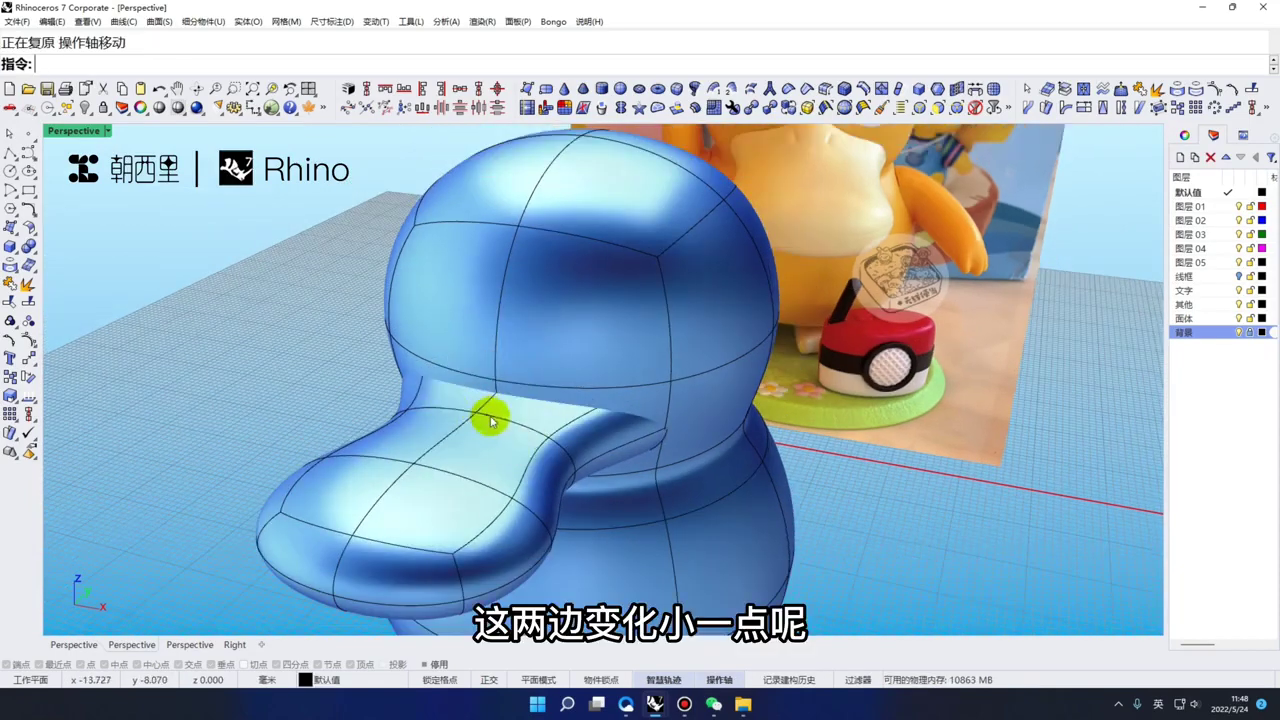
Compare the beak's upper surface with the nose bridge in the reference picture
scroll(490, 430, "down", 3)
scroll(498, 445, "up", 3)
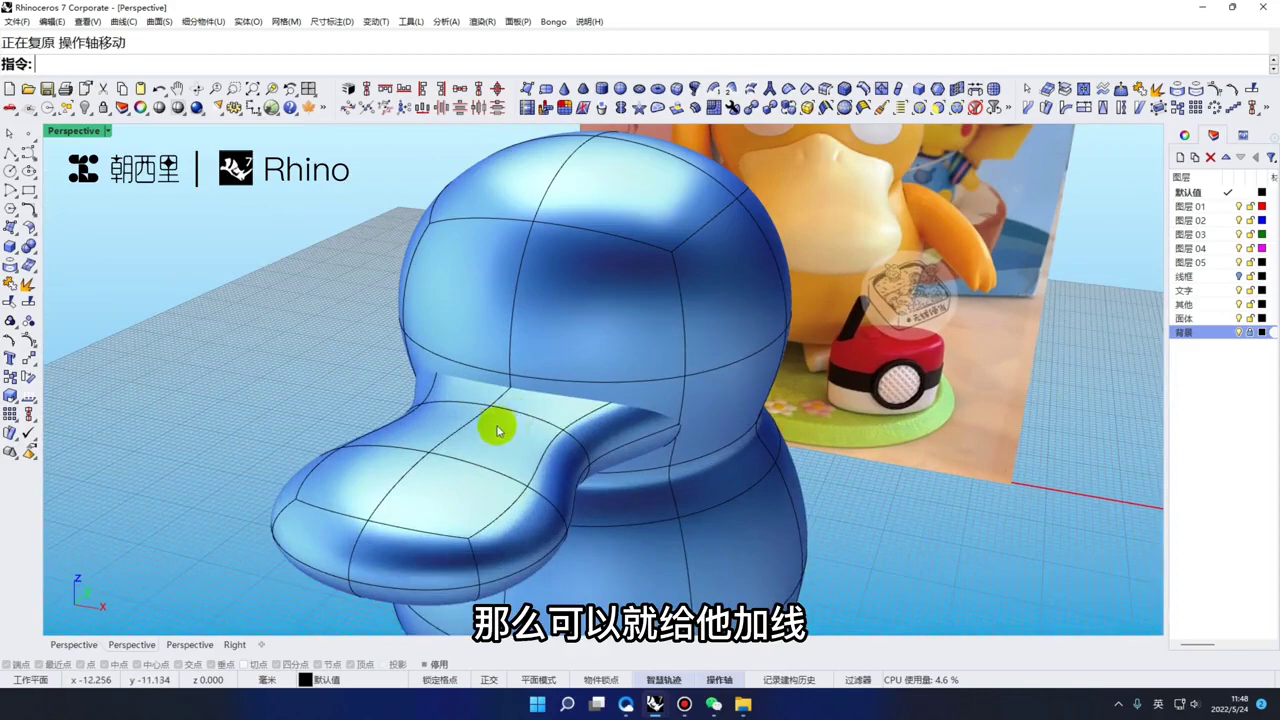
right_click_drag(498, 430, 456, 434)
scroll(456, 434, "down", 2)
scroll(446, 398, "up", 2)
scroll(486, 380, "down", 2)
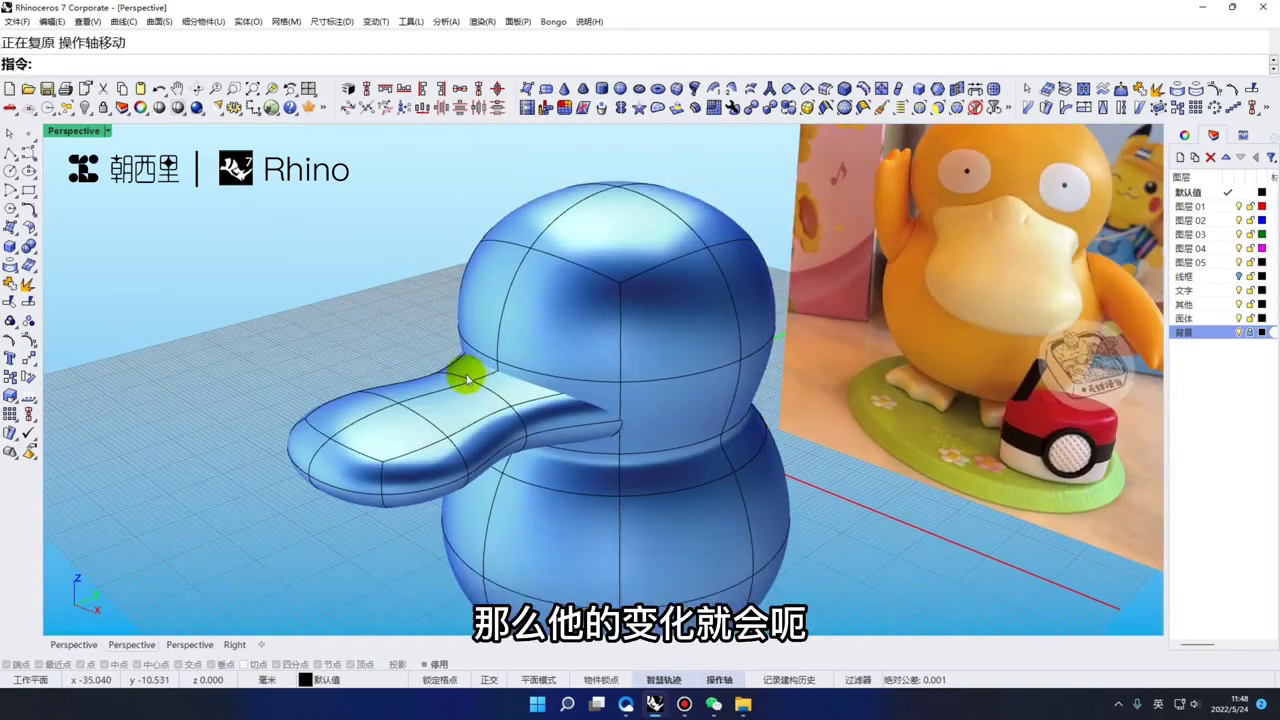
scroll(478, 402, "down", 4)
scroll(490, 403, "up", 3)
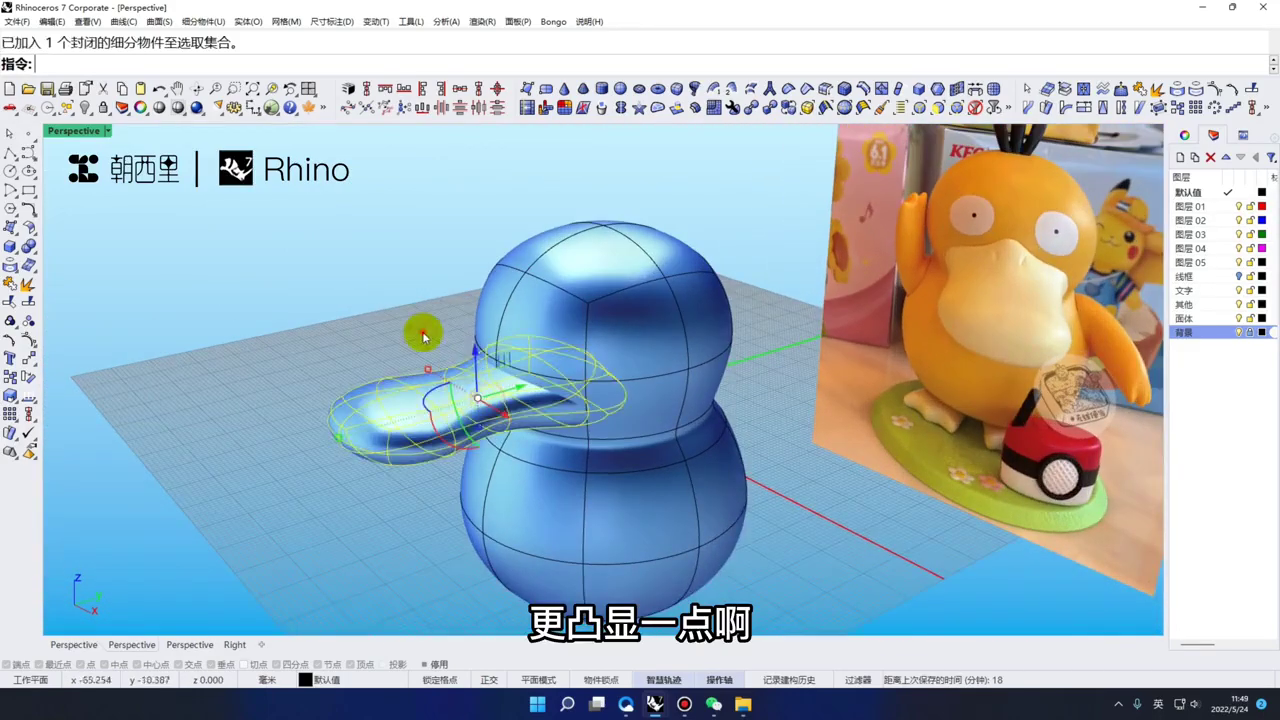
Try subdividing only a single top face near the beak's tip
key("Escape")
scroll(455, 400, "up", 3)
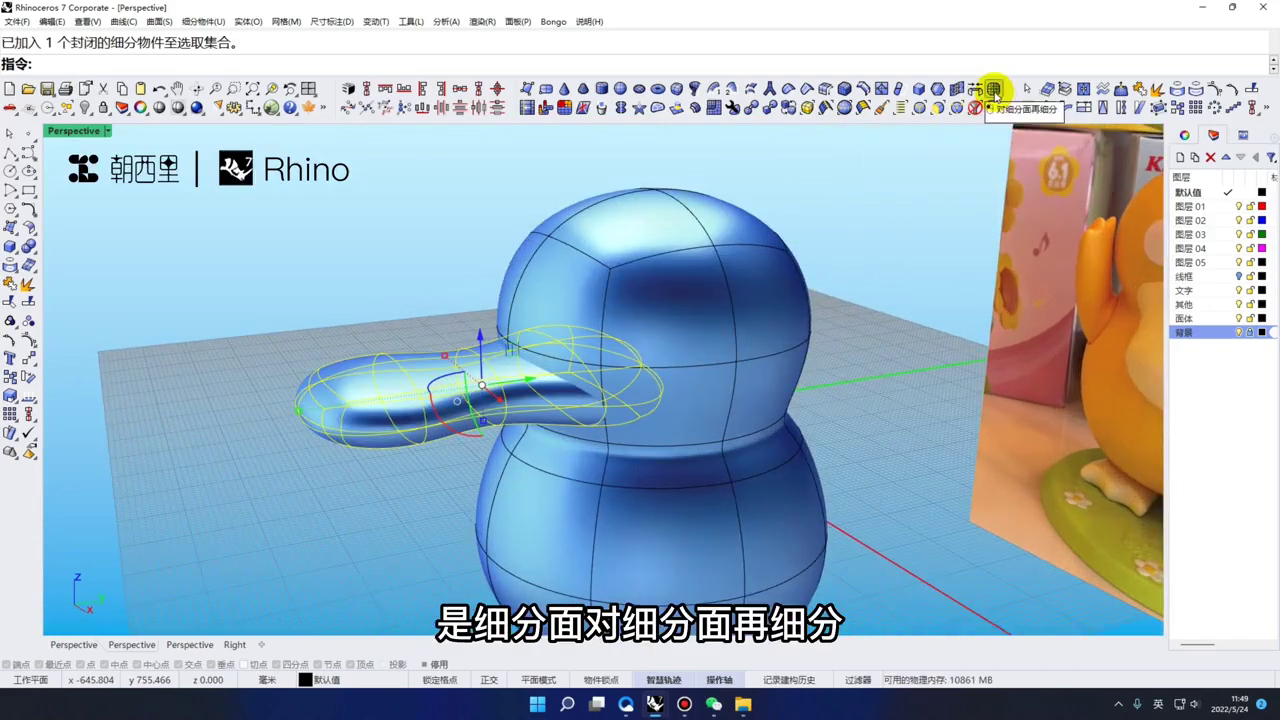
scroll(357, 414, "up", 5)
left_click(361, 432, "ctrl+shift")
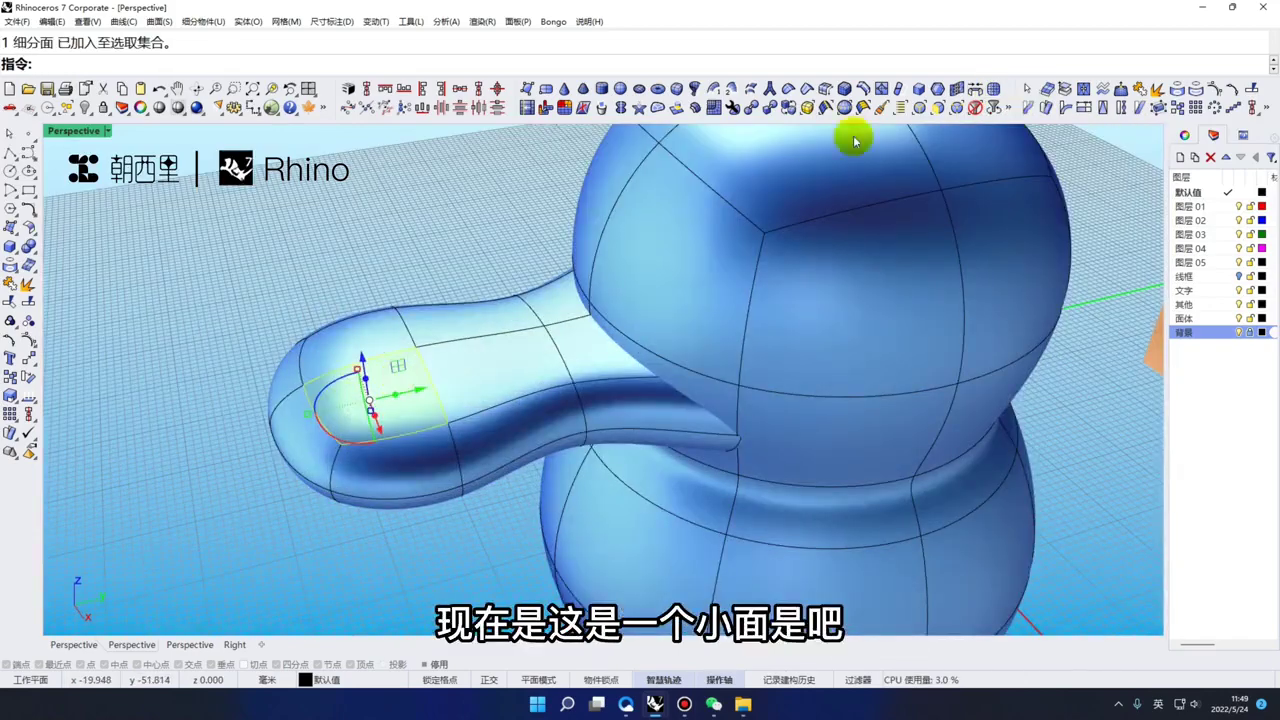
left_click(998, 88)
left_click(322, 316)
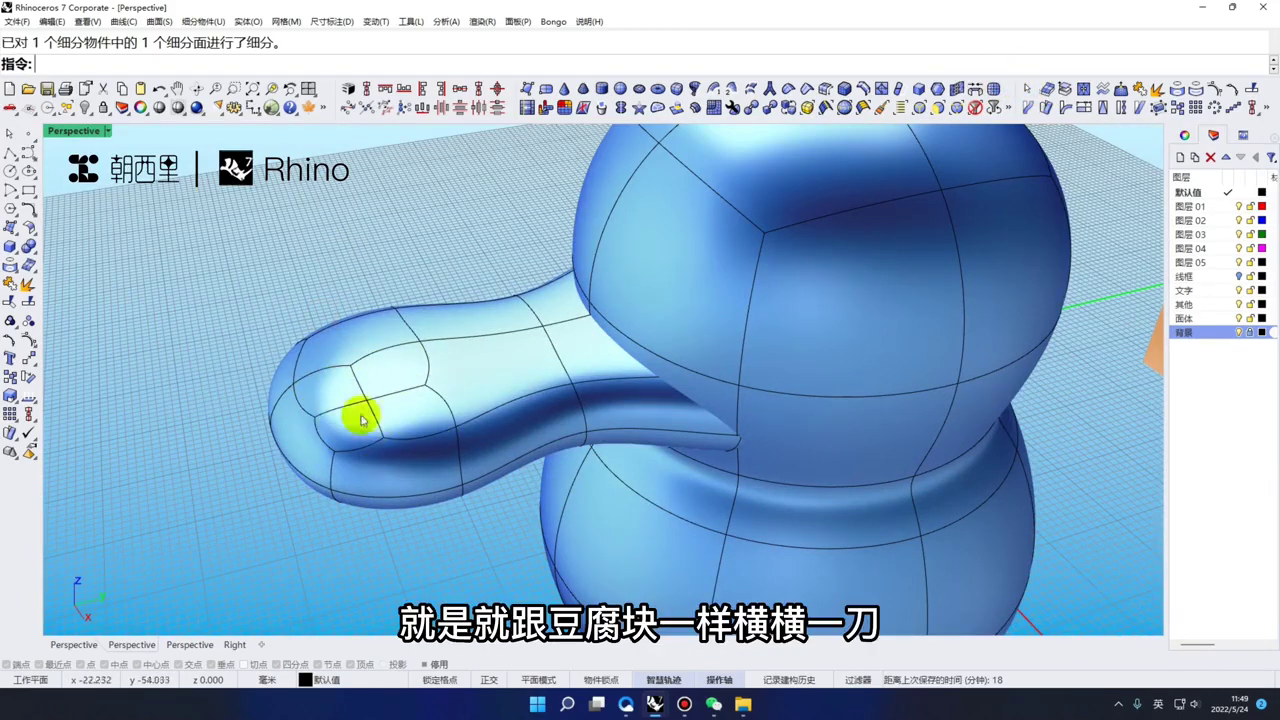
key("ctrl+z")
Subdivide the entire beak SubD to give it a denser edge structure
left_click(390, 391)
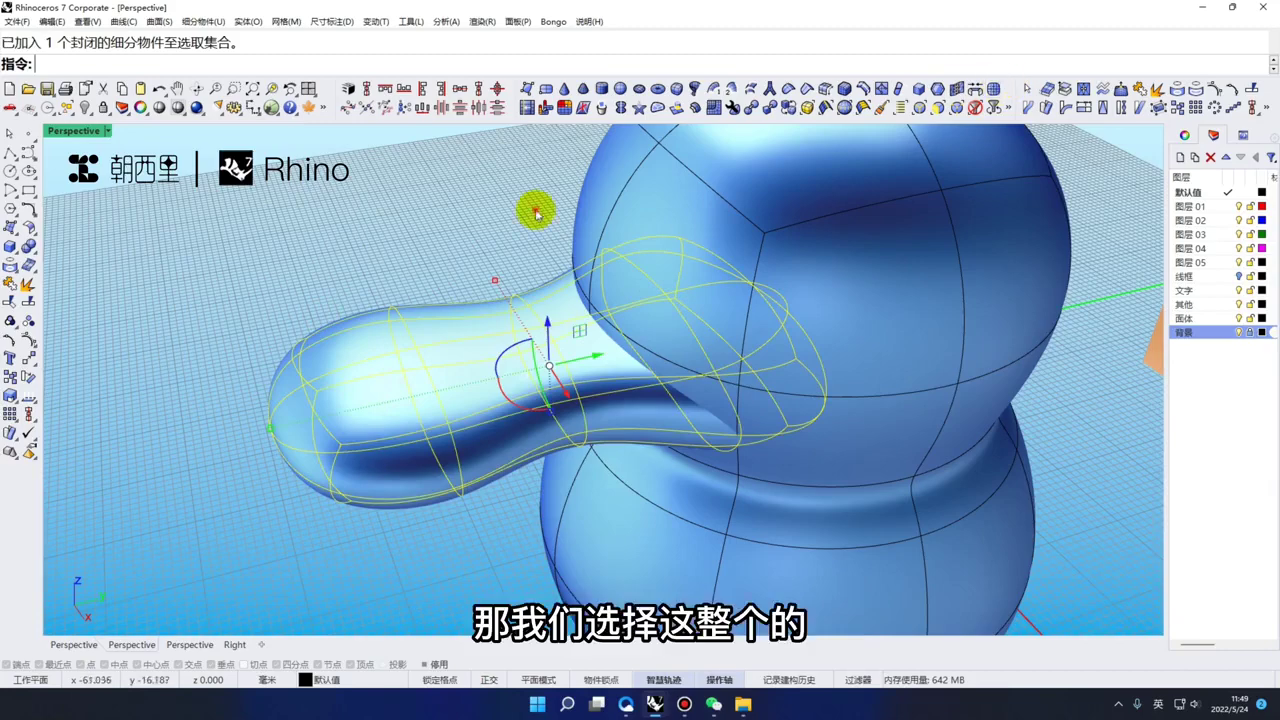
left_click(995, 88)
right_click_drag(386, 271, 551, 337)
scroll(577, 322, "up", 4)
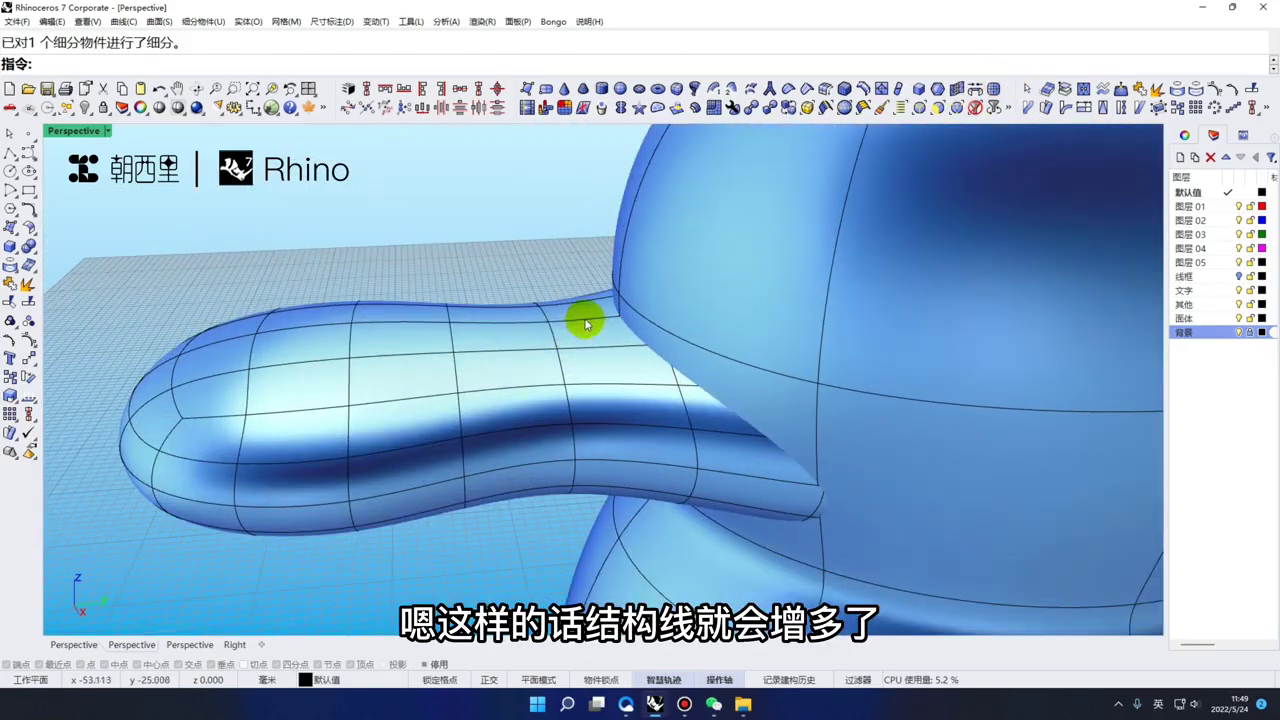
Isolate the subdivided beak by hiding the head, body and reference picture
left_click(603, 328, "ctrl+shift")
key("ctrl+a")
type("g")
scroll(592, 334, "down", 2)
key("ctrl+z")
left_click(571, 340)
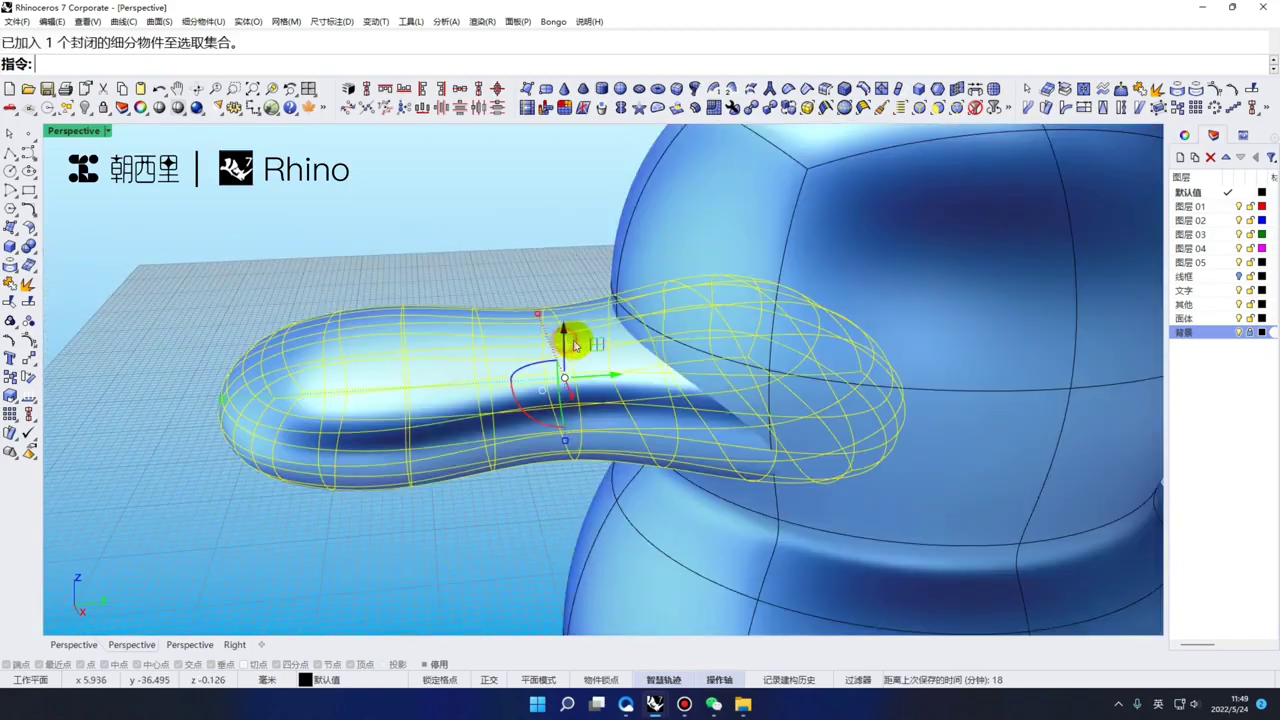
key("ctrl+i")
type("g")
key("space")
scroll(575, 341, "up", 4)
scroll(740, 304, "down", 5)
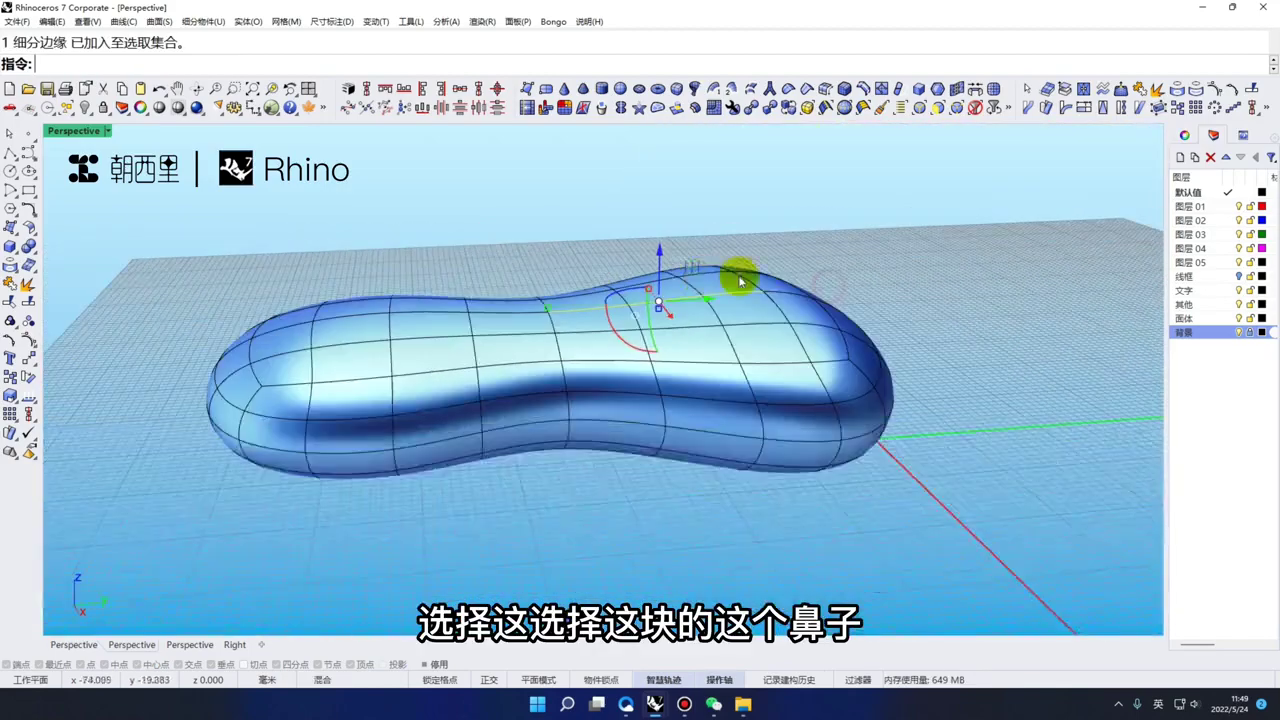
Raise the selected edge on the beak's nose bridge and tilt it so the upper surface flows smoothly
right_click_drag(737, 277, 674, 257)
left_click_drag(674, 257, 680, 205)
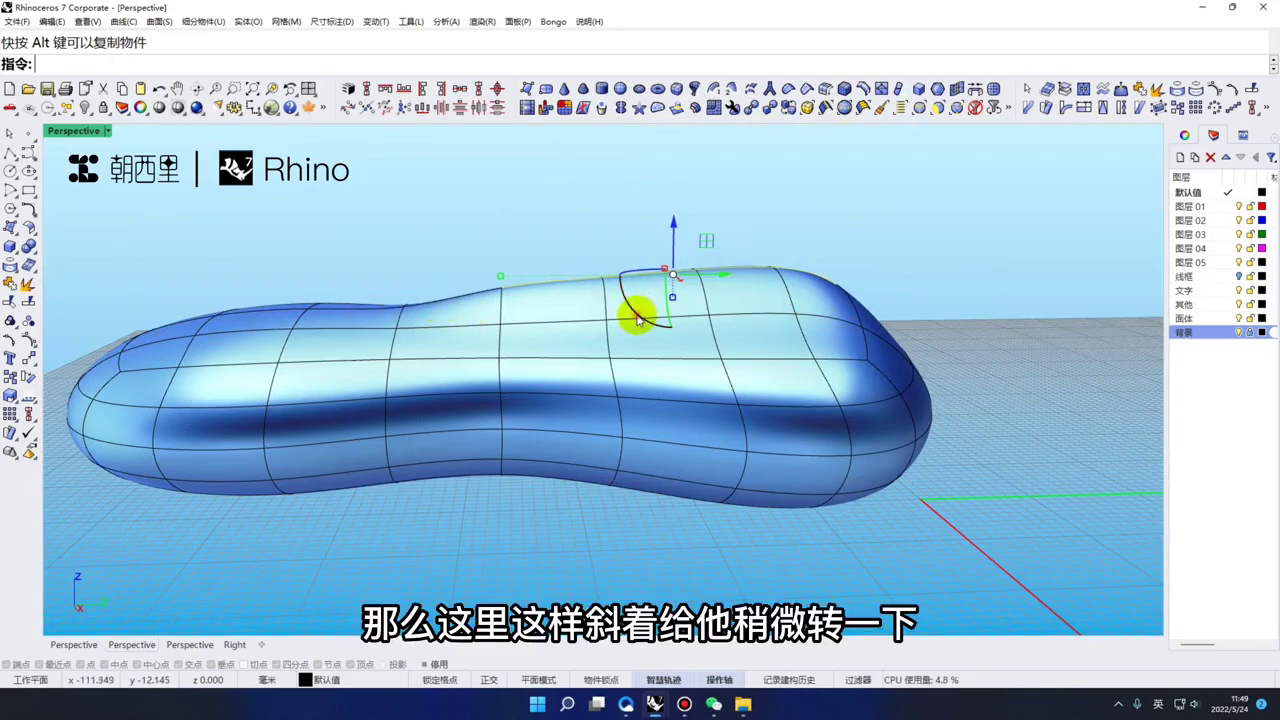
left_click_drag(638, 318, 648, 321)
left_click_drag(675, 226, 678, 217)
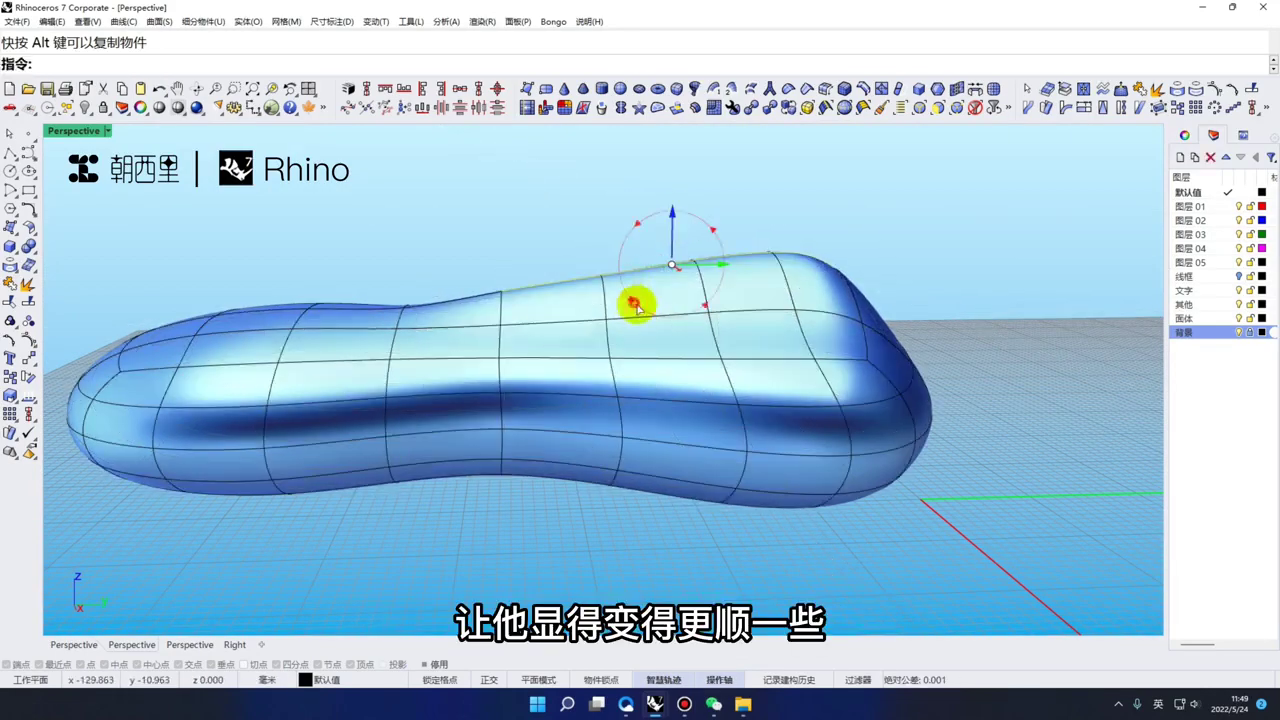
left_click_drag(635, 305, 635, 307)
Check the beak on the whole figure in rendered display, and hide the head and body again
mouse_move(499, 253)
right_mouse_down()
mouse_move(620, 309)
mouse_move(529, 371)
mouse_move(616, 376)
mouse_move(575, 359)
mouse_move(530, 369)
mouse_move(595, 368)
right_mouse_up()
key("ctrl+alt+h")
scroll(620, 309, "down", 8)
scroll(575, 359, "up", 2)
key("ctrl+alt+r")
key("ctrl+alt+s")
scroll(572, 358, "up", 3)
left_click(573, 358)
scroll(530, 369, "up", 2)
key("Escape")
left_click(578, 398)
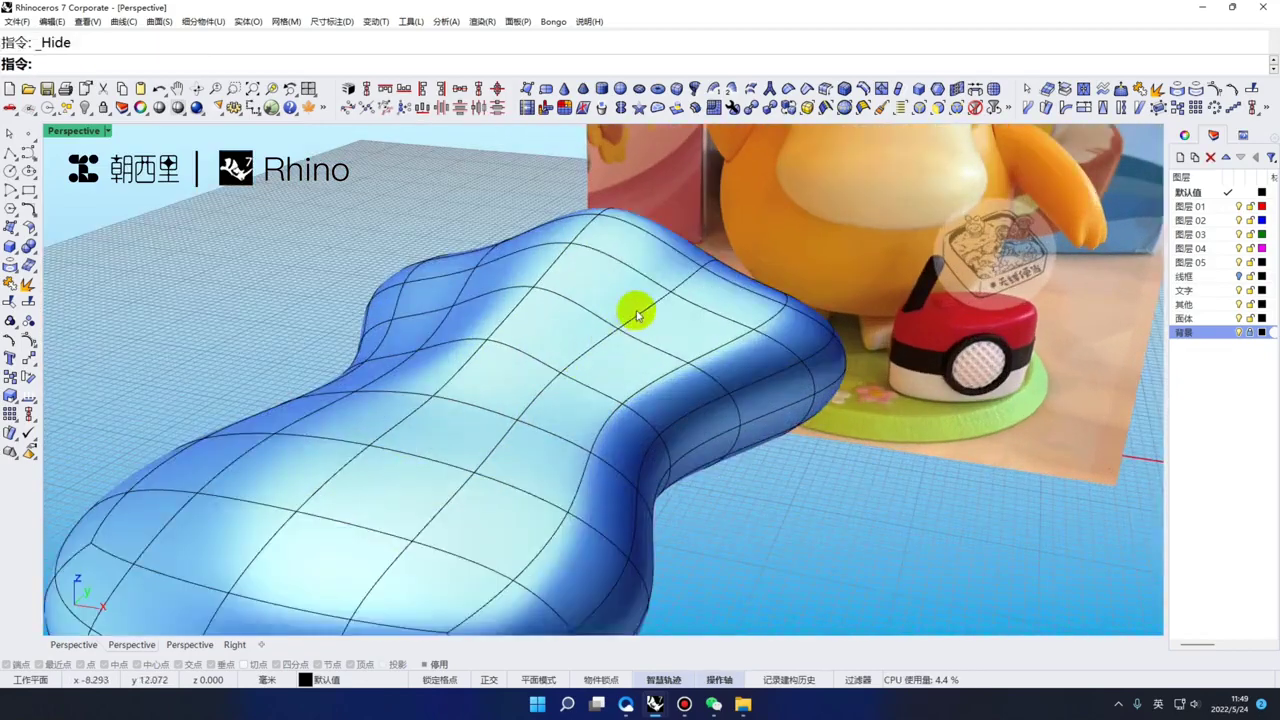
Select the two lengthwise edges on either side of the beak's nose bridge and raise them slightly
left_click(563, 334, "ctrl+shift")
right_click_drag(563, 334, 477, 314)
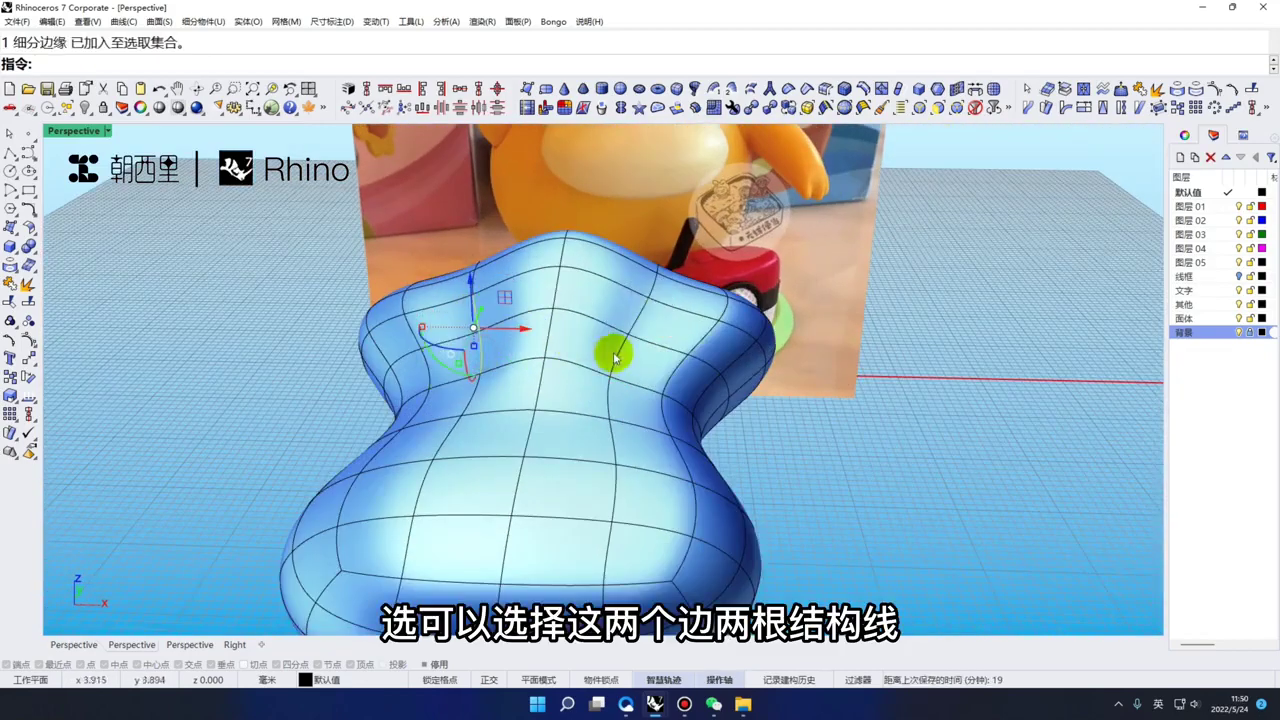
left_click(637, 320, "ctrl+shift")
scroll(475, 331, "up", 2)
left_click_drag(409, 329, 433, 334)
left_click(472, 206)
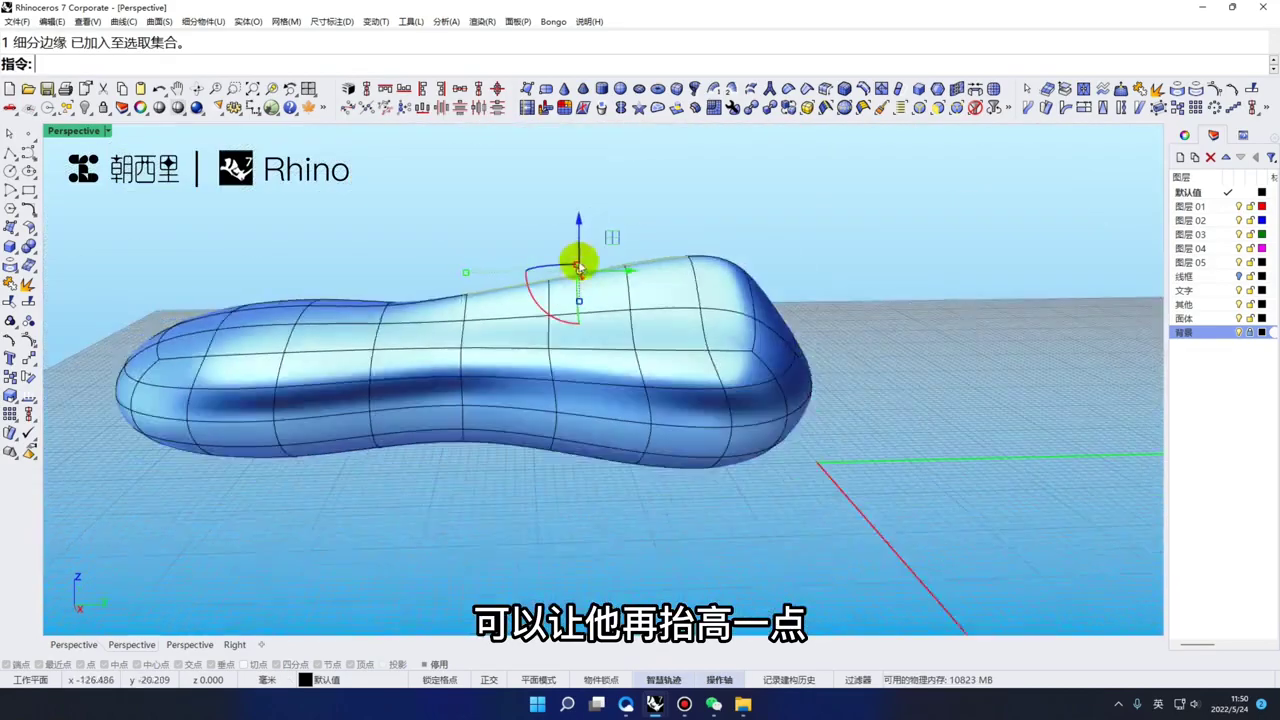
left_click_drag(580, 262, 580, 220)
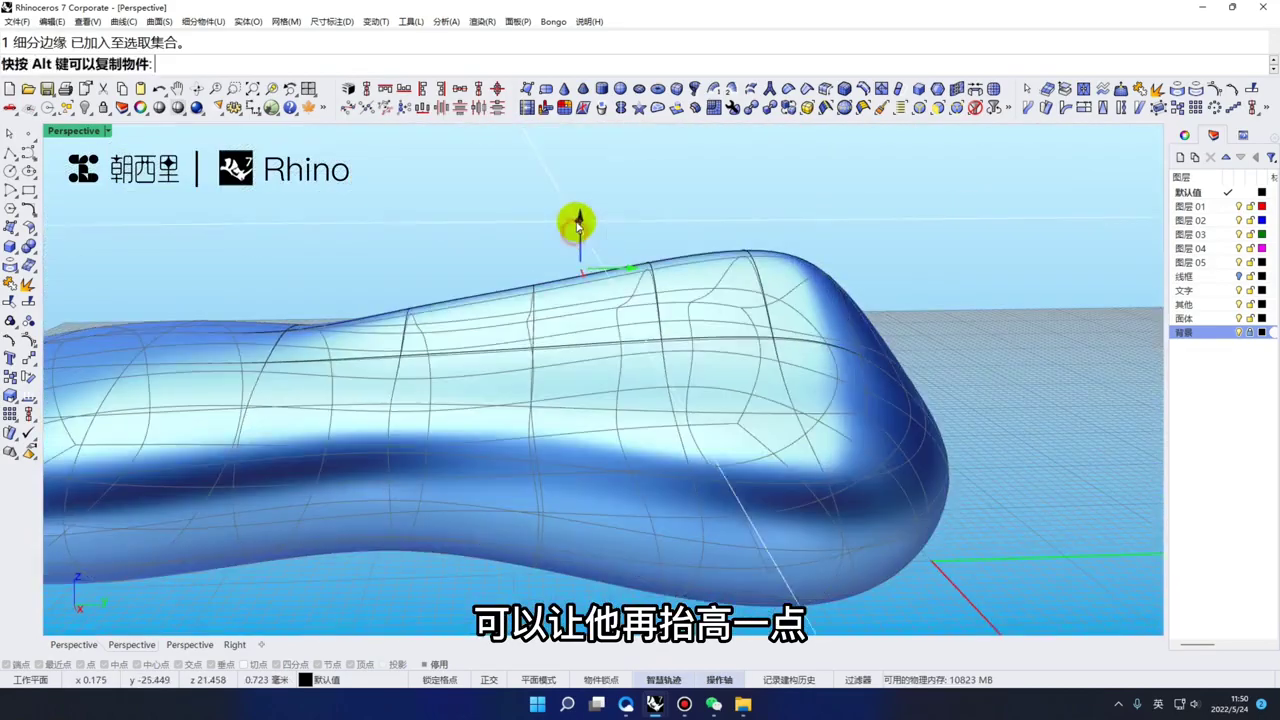
Fine-tune the beak's upper edges and show the complete figure with the reference picture in rendered display
right_click_drag(445, 260, 424, 311)
left_click_drag(406, 259, 407, 266)
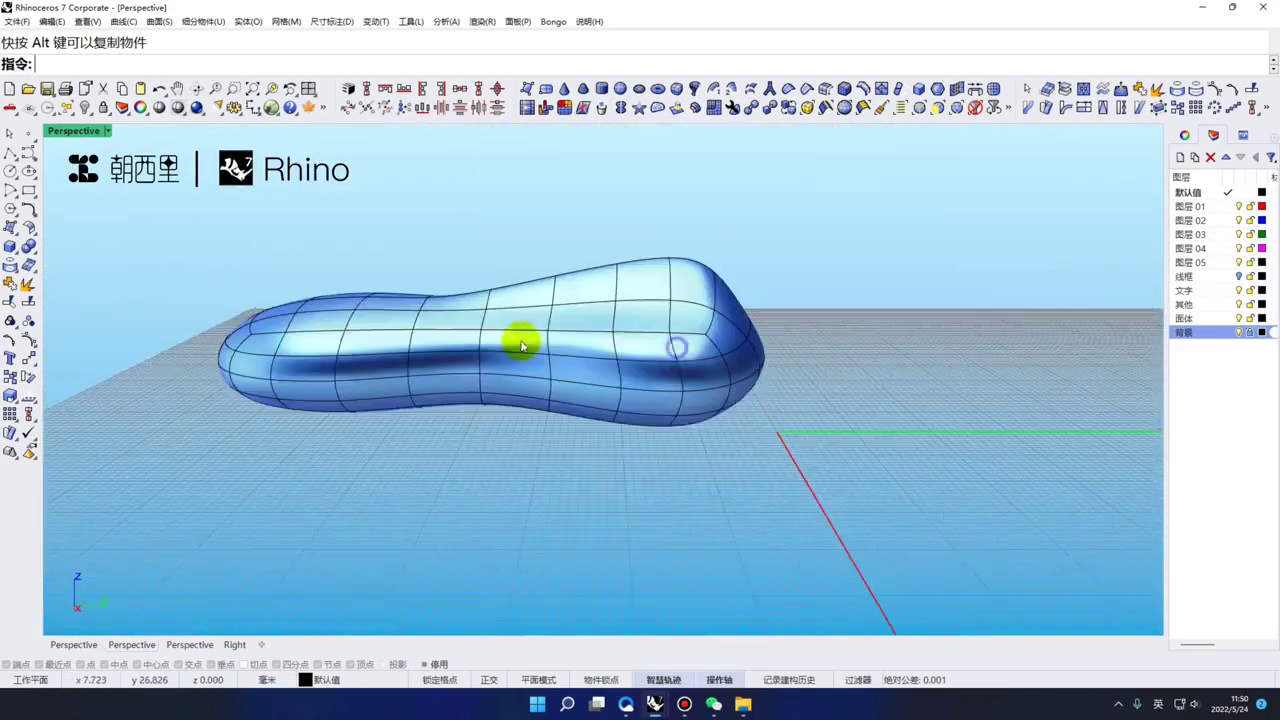
scroll(631, 360, "up", 2)
left_click_drag(724, 424, 726, 436)
left_click(800, 474)
left_click_drag(582, 199, 915, 536)
left_click_drag(688, 428, 723, 437)
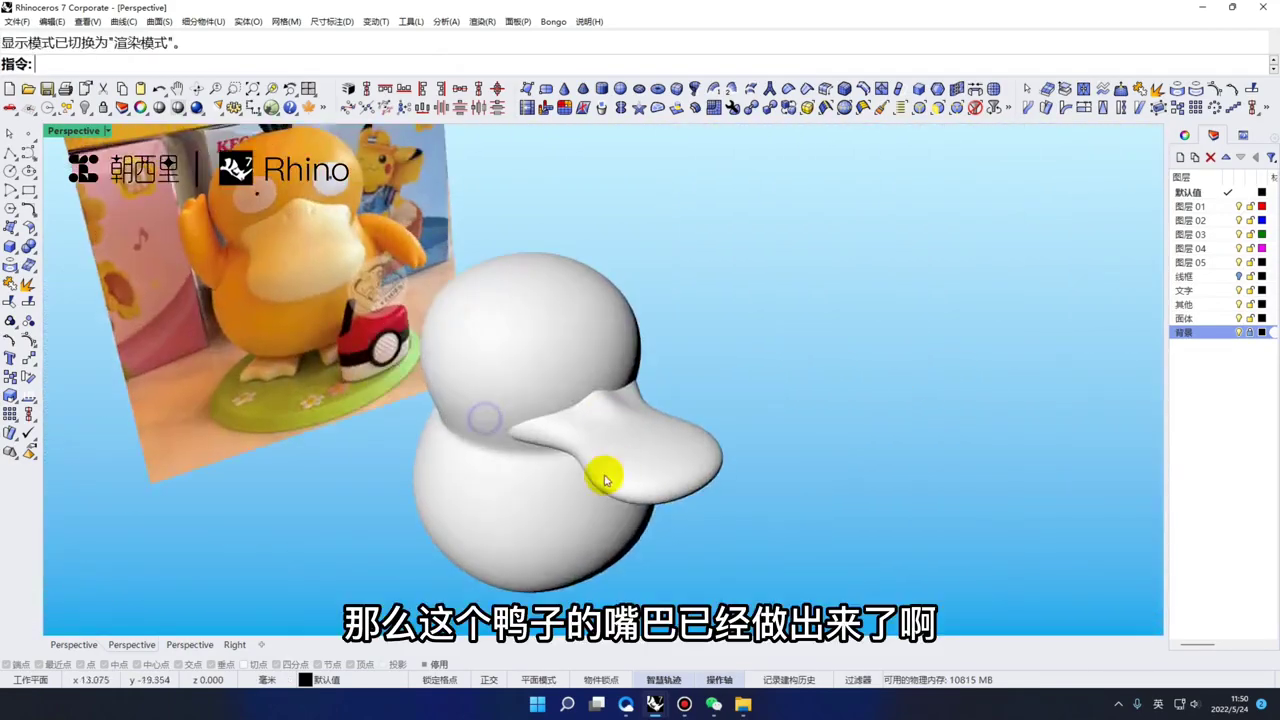
Examine the finished beak shape from several sides against the reference picture in rendered and shaded display
mouse_move(606, 471)
right_mouse_down()
mouse_move(614, 377)
mouse_move(609, 457)
mouse_move(481, 392)
mouse_move(449, 391)
mouse_move(510, 393)
right_mouse_up()
scroll(448, 392, "up", 2)
left_click(451, 394)
left_click(395, 453)
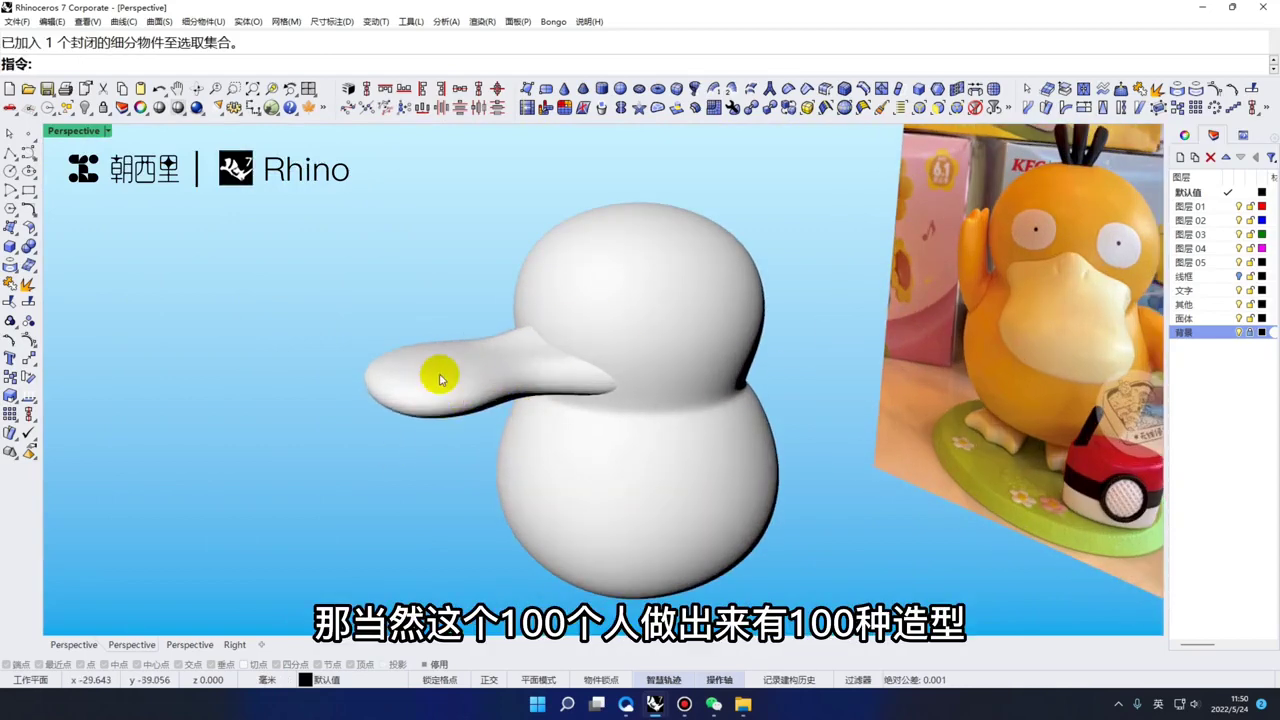
right_click_drag(479, 387, 641, 249)
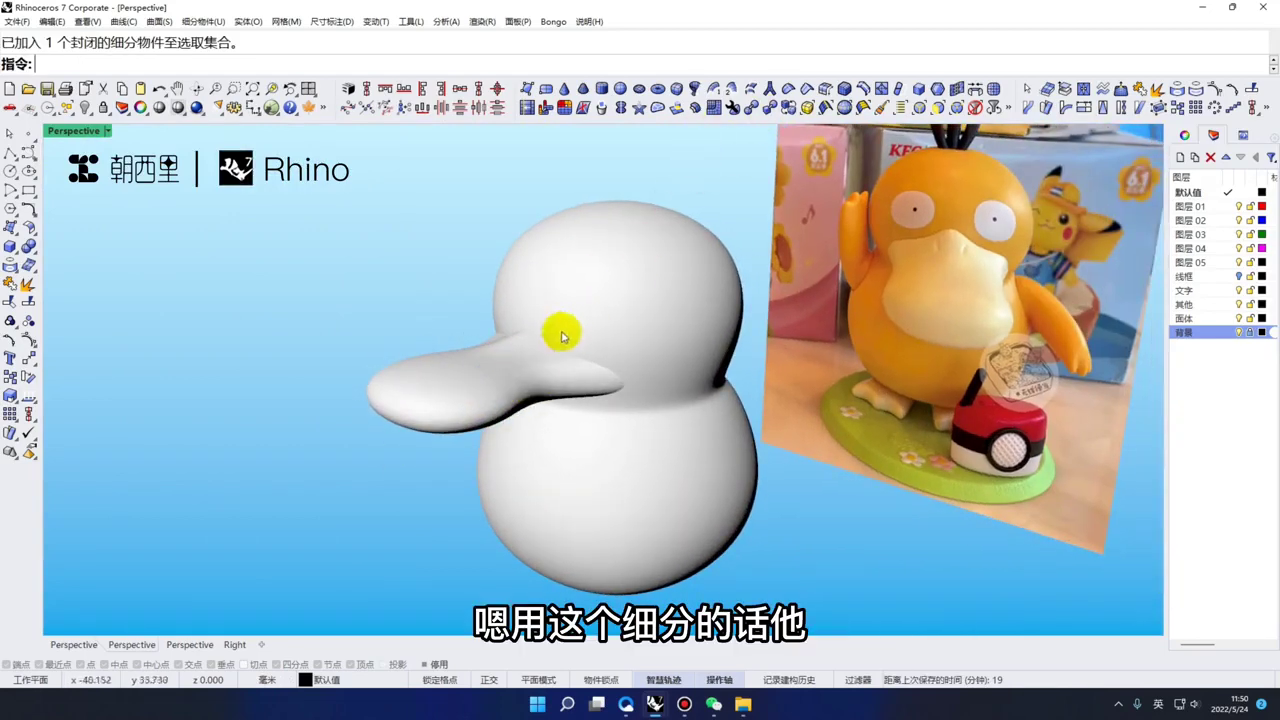
mouse_move(562, 337)
right_mouse_down()
mouse_move(497, 346)
mouse_move(563, 346)
mouse_move(463, 409)
mouse_move(508, 372)
right_mouse_up()
key("ctrl+alt+s")
scroll(508, 372, "down", 2)
scroll(510, 373, "up", 3)
scroll(512, 373, "down", 4)
scroll(533, 366, "up", 2)
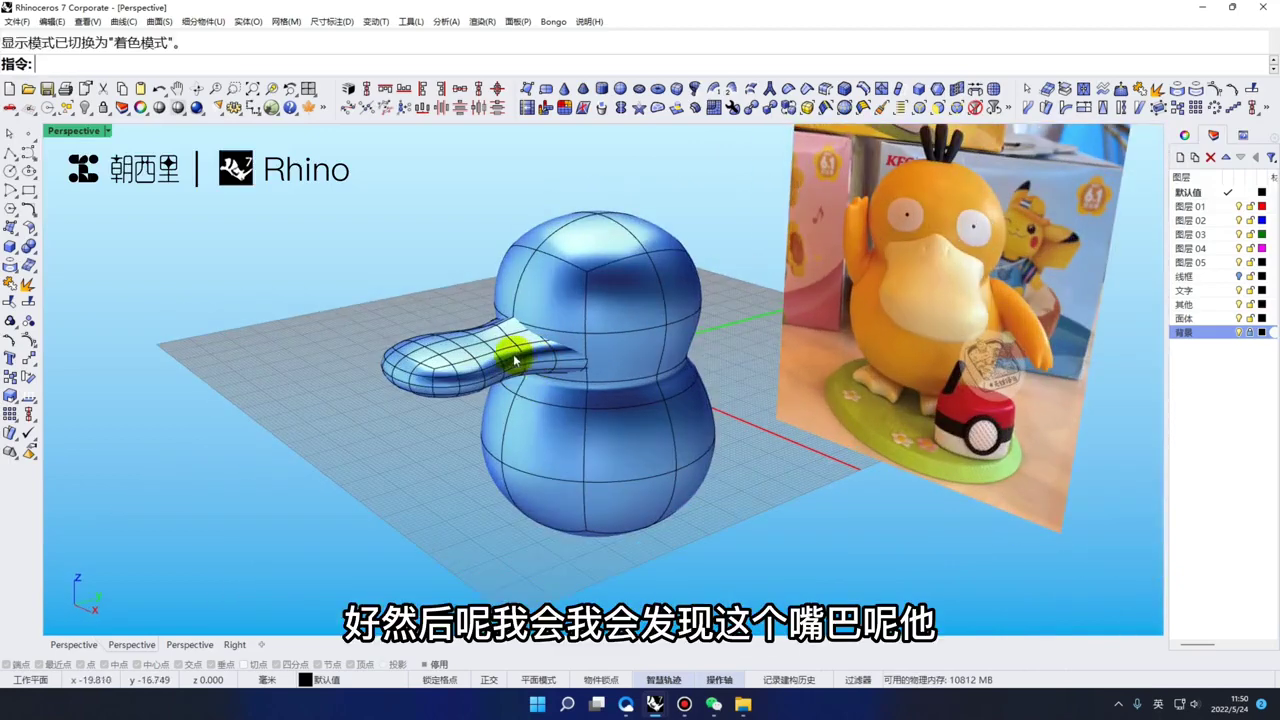
Rotate the whole beak so its tip slopes slightly downward and adjust its position at the head
right_click_drag(749, 457, 451, 352)
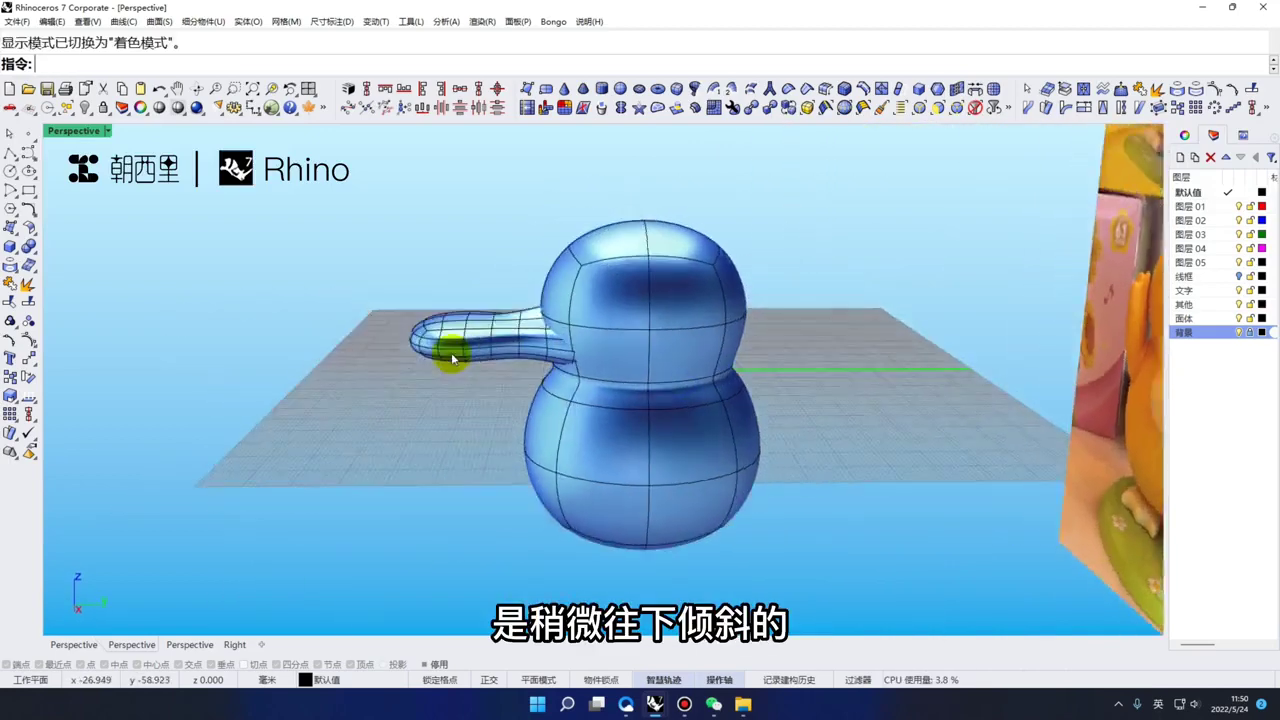
left_click(451, 352)
scroll(514, 357, "up", 5)
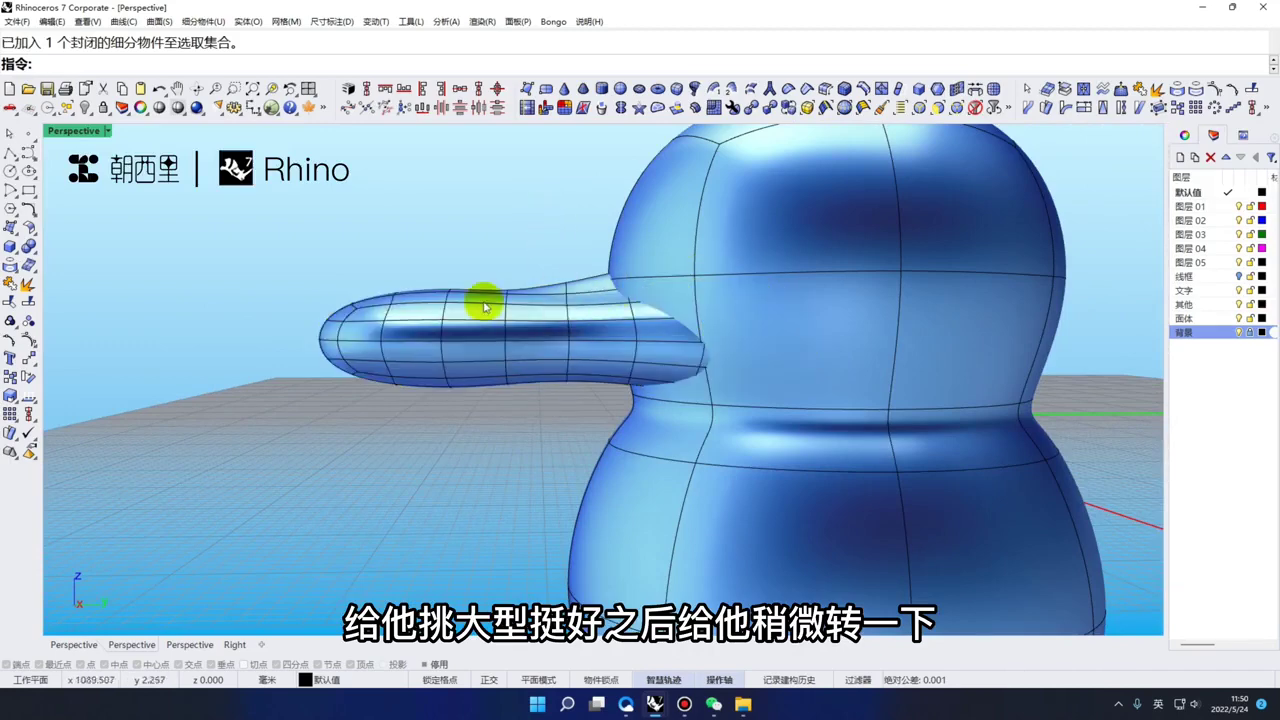
left_click_drag(551, 376, 546, 305)
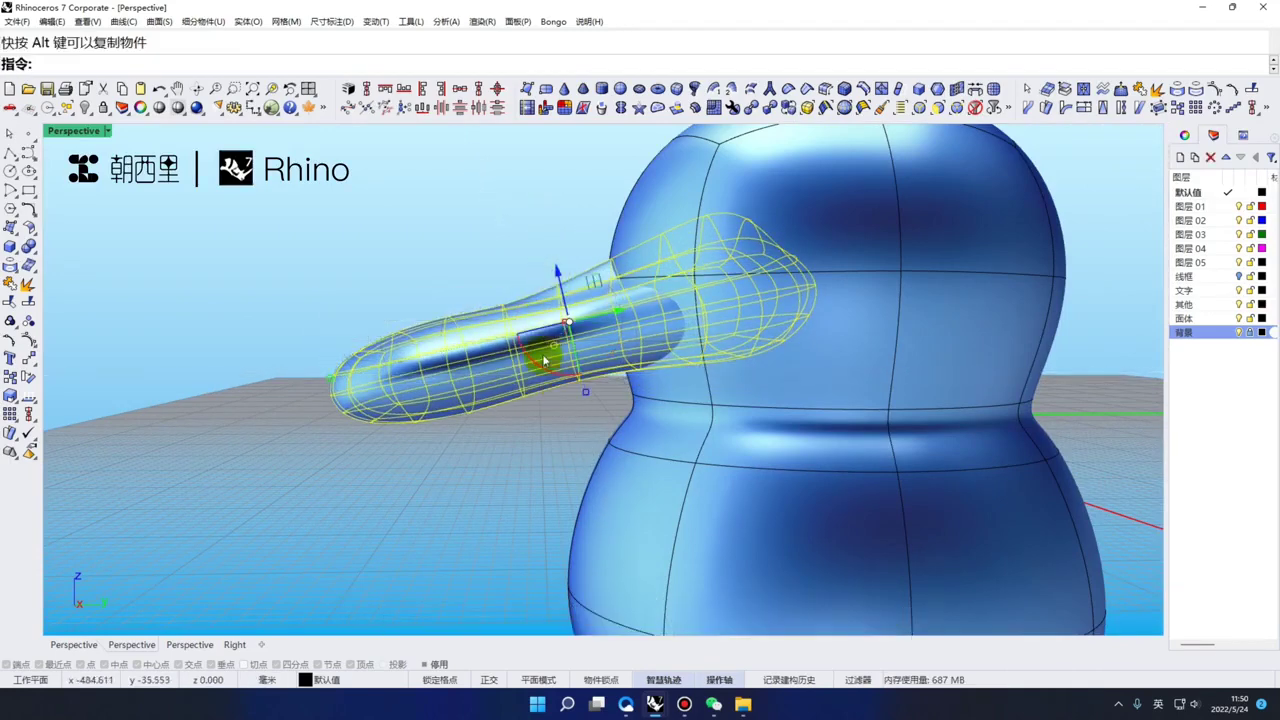
left_click_drag(545, 360, 547, 373)
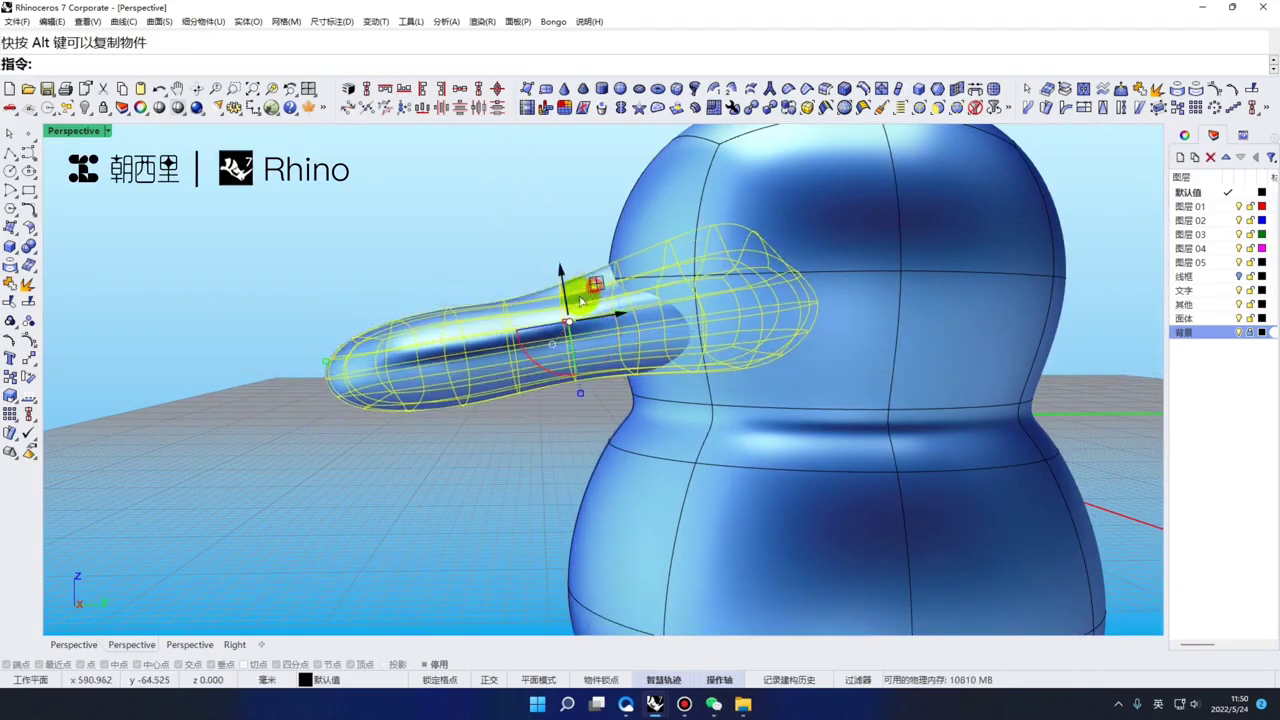
left_click_drag(596, 284, 589, 292)
left_click(527, 256)
Check the tilted beak in rendered display and nudge it slightly into place on the face
mouse_move(527, 256)
right_mouse_down()
mouse_move(583, 360)
mouse_move(594, 349)
mouse_move(659, 392)
mouse_move(588, 437)
mouse_move(451, 320)
mouse_move(580, 331)
mouse_move(614, 354)
right_mouse_up()
scroll(594, 349, "down", 6)
key("ctrl+alt+r")
key("ctrl+alt+s")
scroll(534, 386, "up", 3)
left_click(534, 386)
left_click(584, 332)
left_click_drag(664, 321, 652, 315)
left_click(540, 280)
right_click_drag(540, 280, 649, 371)
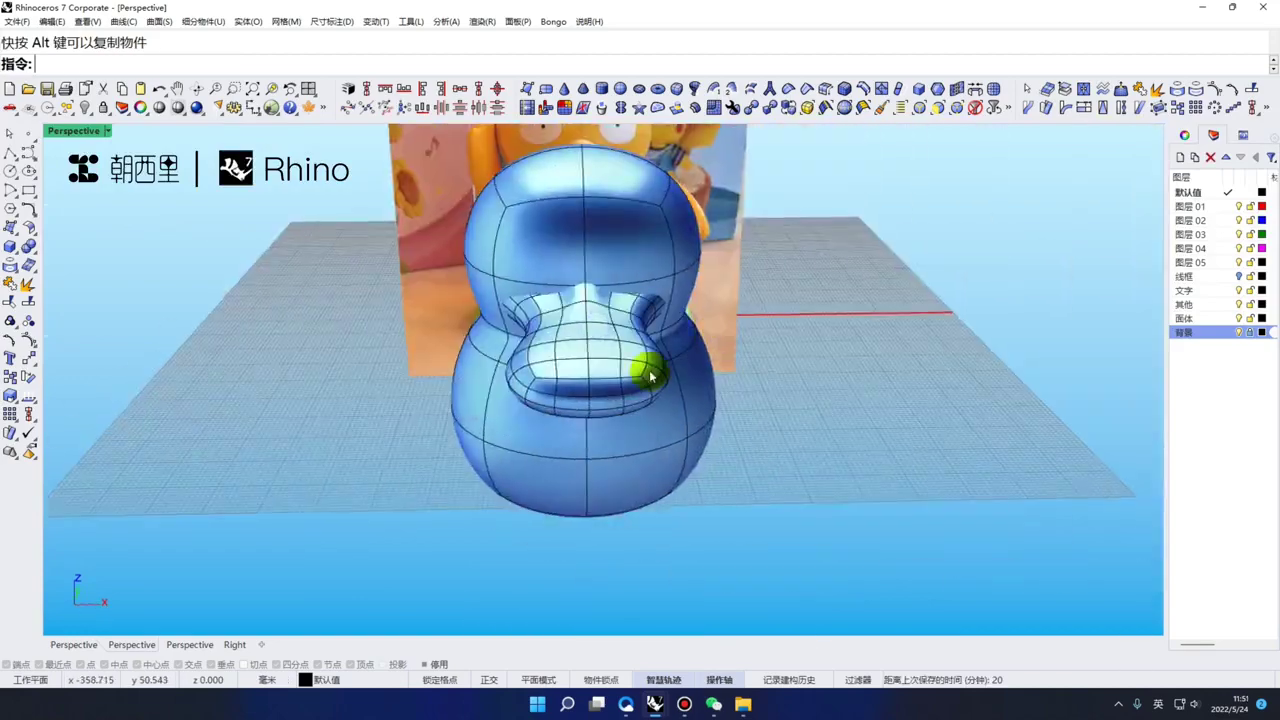
Show the model over the reference picture in the front view with wireframe display, focused on the raised arm
scroll(649, 371, "down", 4)
right_click_drag(600, 323, 580, 380)
scroll(580, 380, "up", 3)
scroll(484, 362, "down", 3)
right_click_drag(484, 362, 587, 385)
key("ctrl+F1")
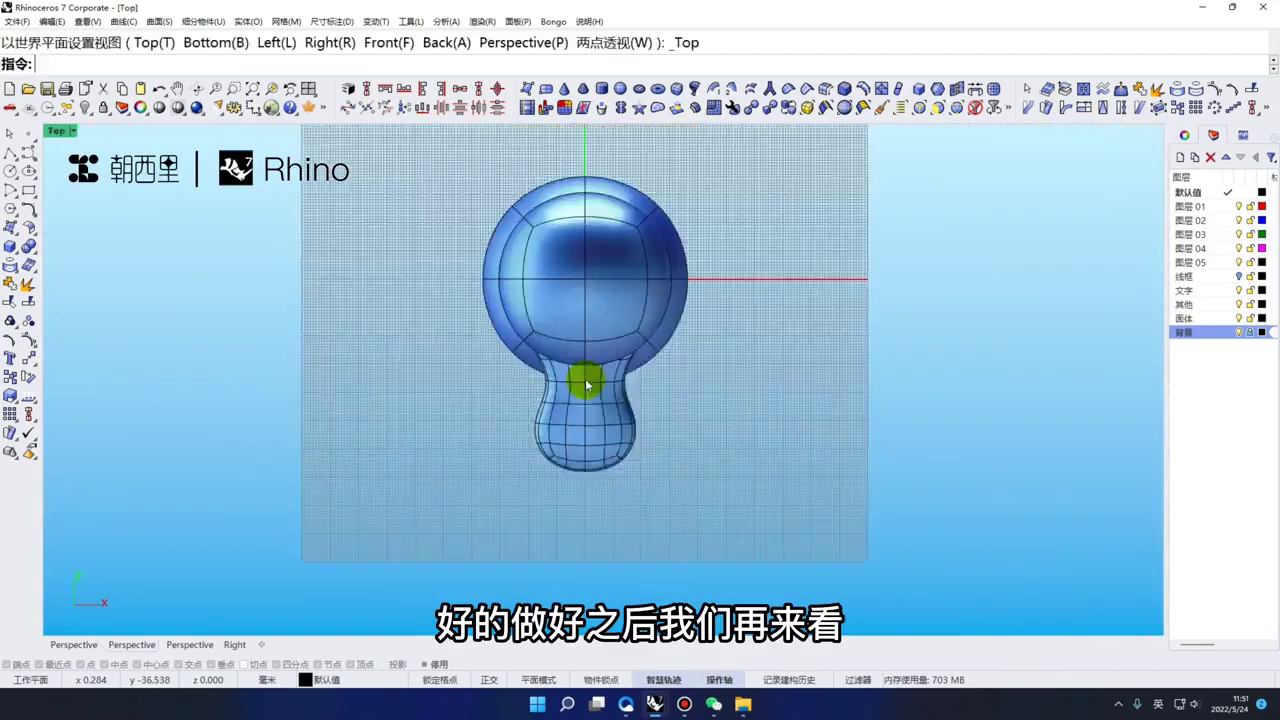
key("ctrl+F2")
key("ctrl+alt+w")
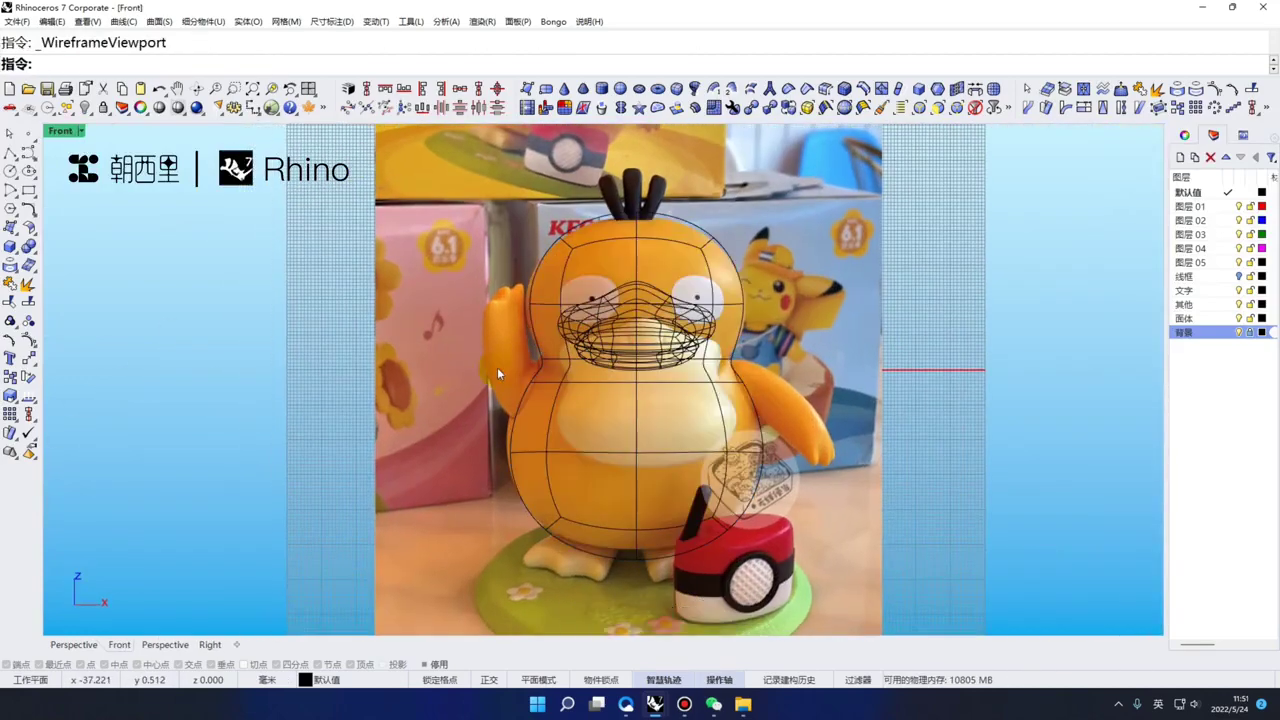
scroll(494, 328, "up", 3)
right_click_drag(476, 298, 519, 287)
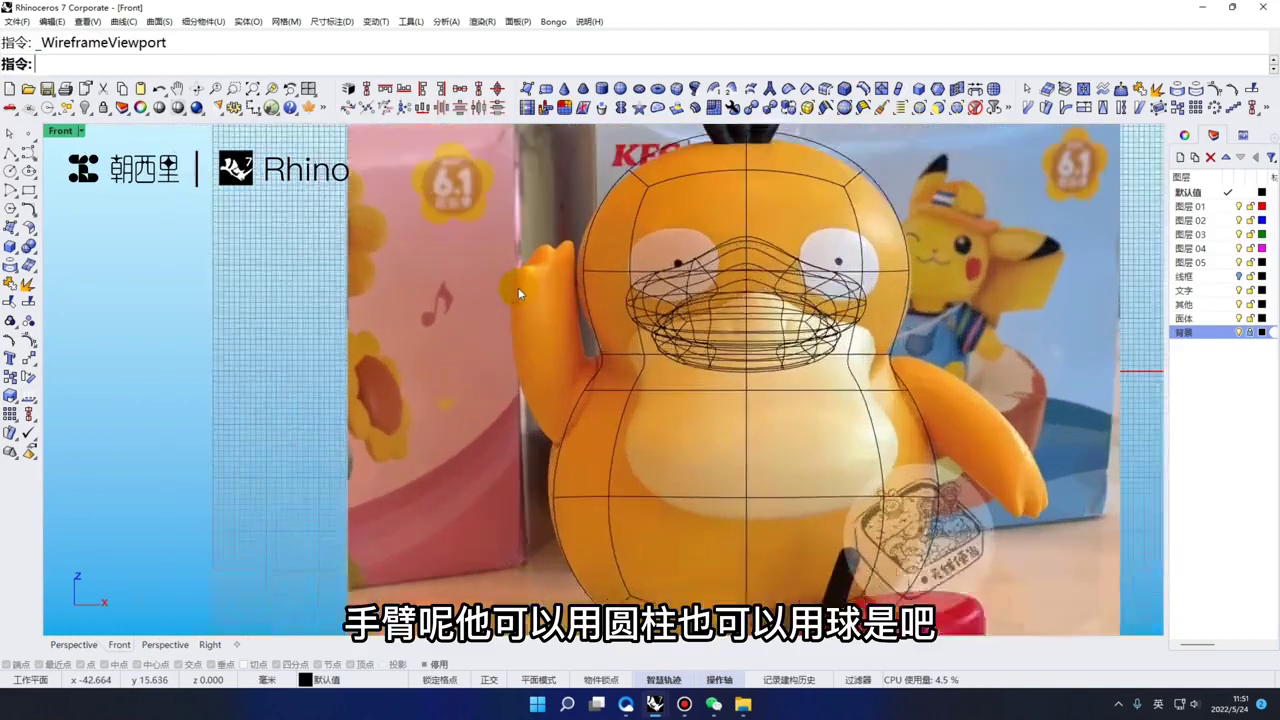
Place a SubD sphere over the raised hand in the reference picture, sized to about the arm's width
scroll(518, 287, "up", 4)
right_click_drag(525, 224, 546, 243)
left_click(620, 89)
scroll(584, 341, "up", 2)
left_click(574, 308)
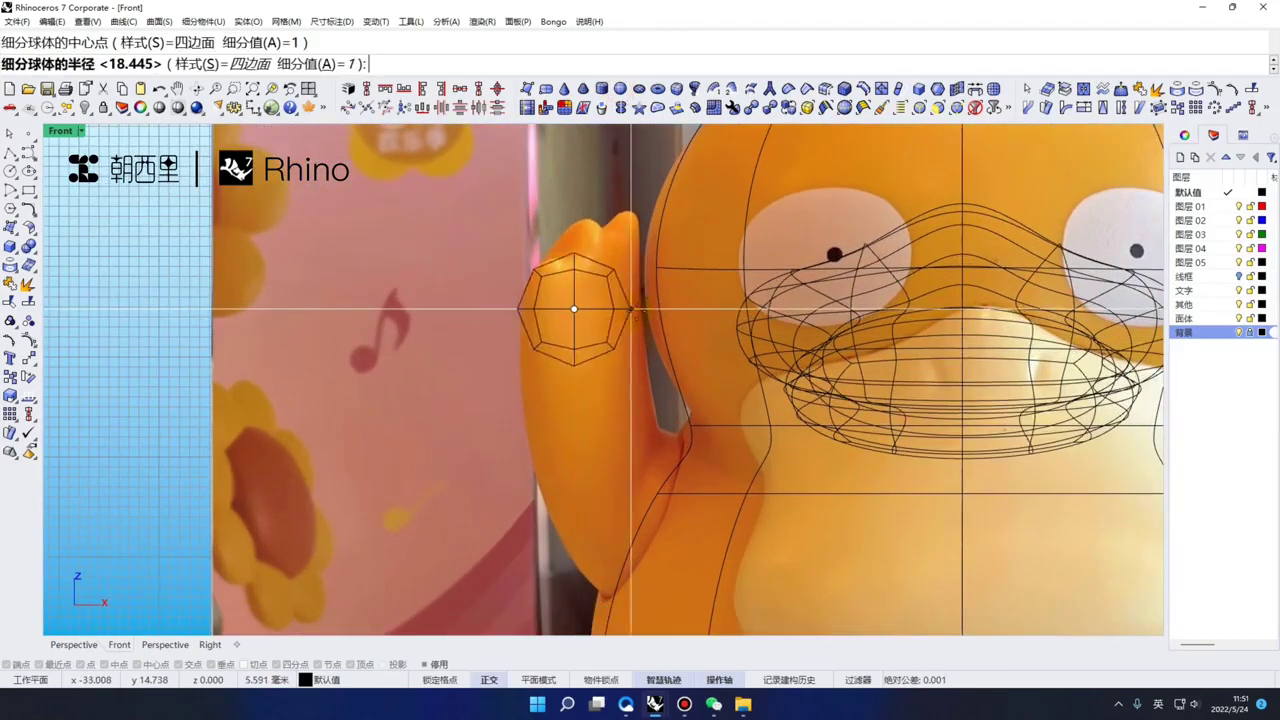
left_click(640, 308)
right_click_drag(597, 383, 619, 373)
scroll(585, 345, "up", 1)
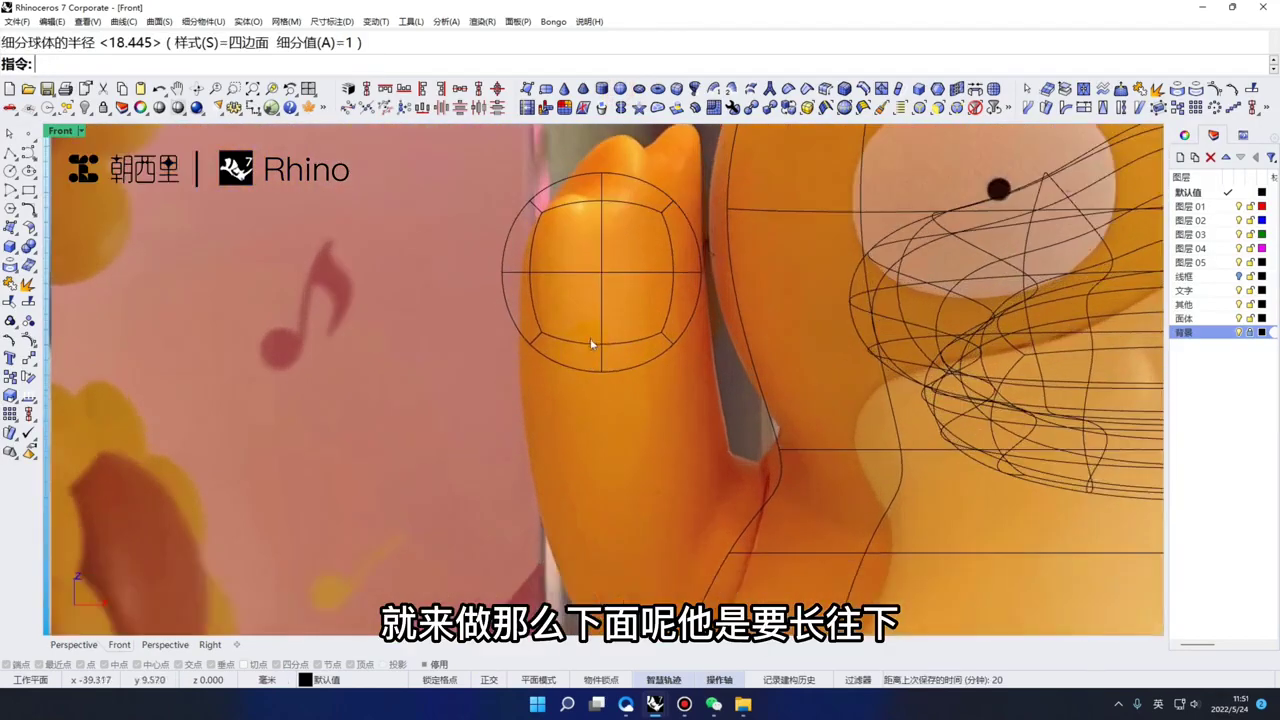
Try to lengthen the arm by stretching the sphere's lower faces downward, and undo the attempt
scroll(590, 338, "down", 1)
scroll(618, 400, "up", 3)
left_click_drag(658, 414, 556, 360)
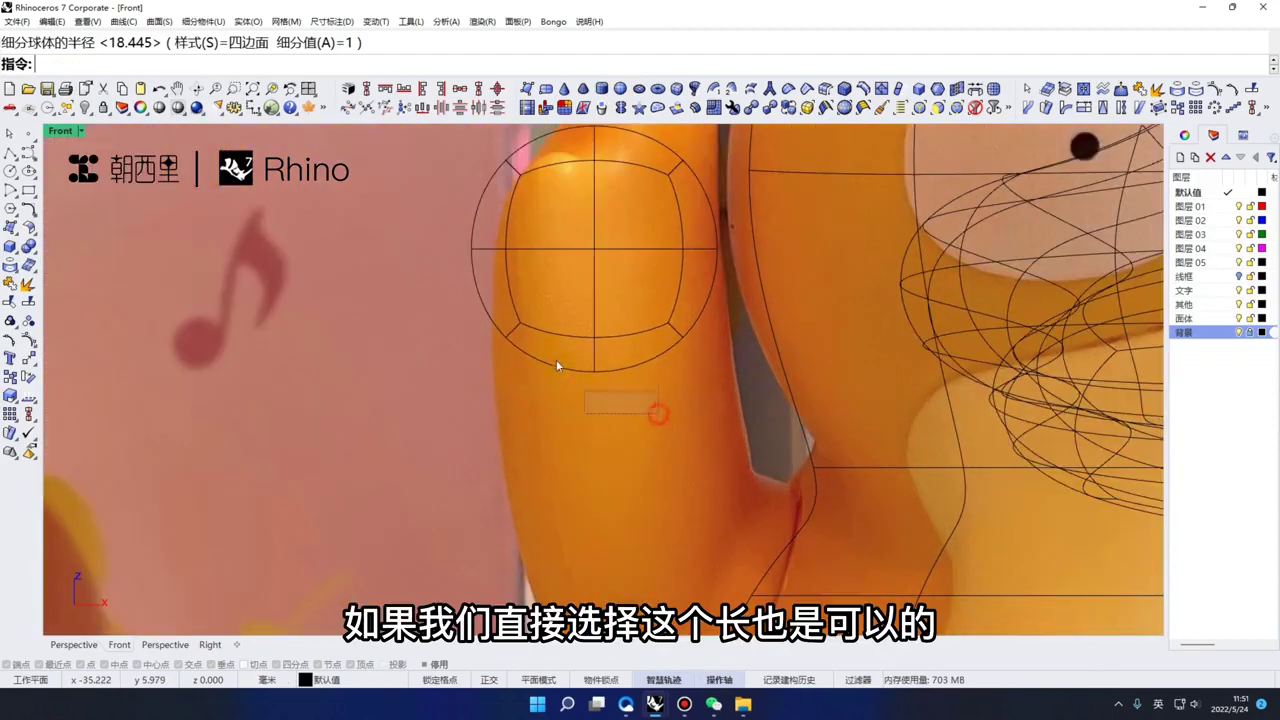
right_click_drag(671, 418, 667, 382)
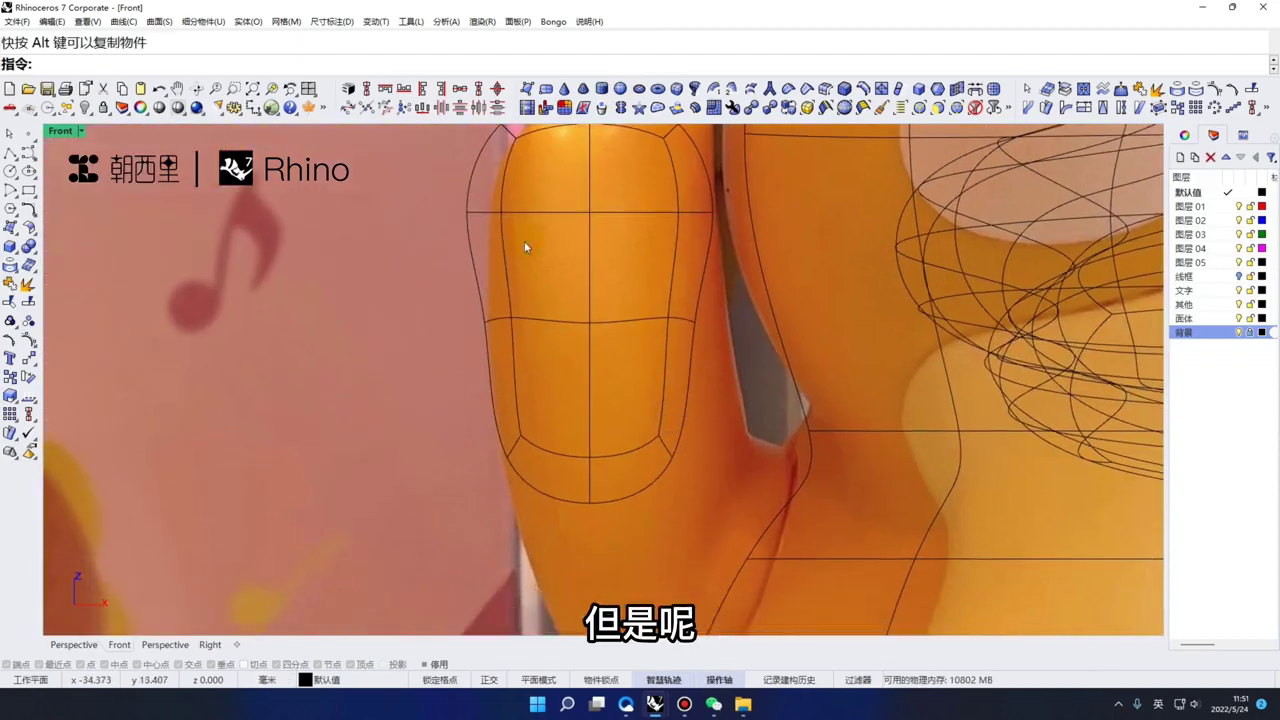
scroll(520, 252, "down", 2)
right_click_drag(488, 288, 509, 337)
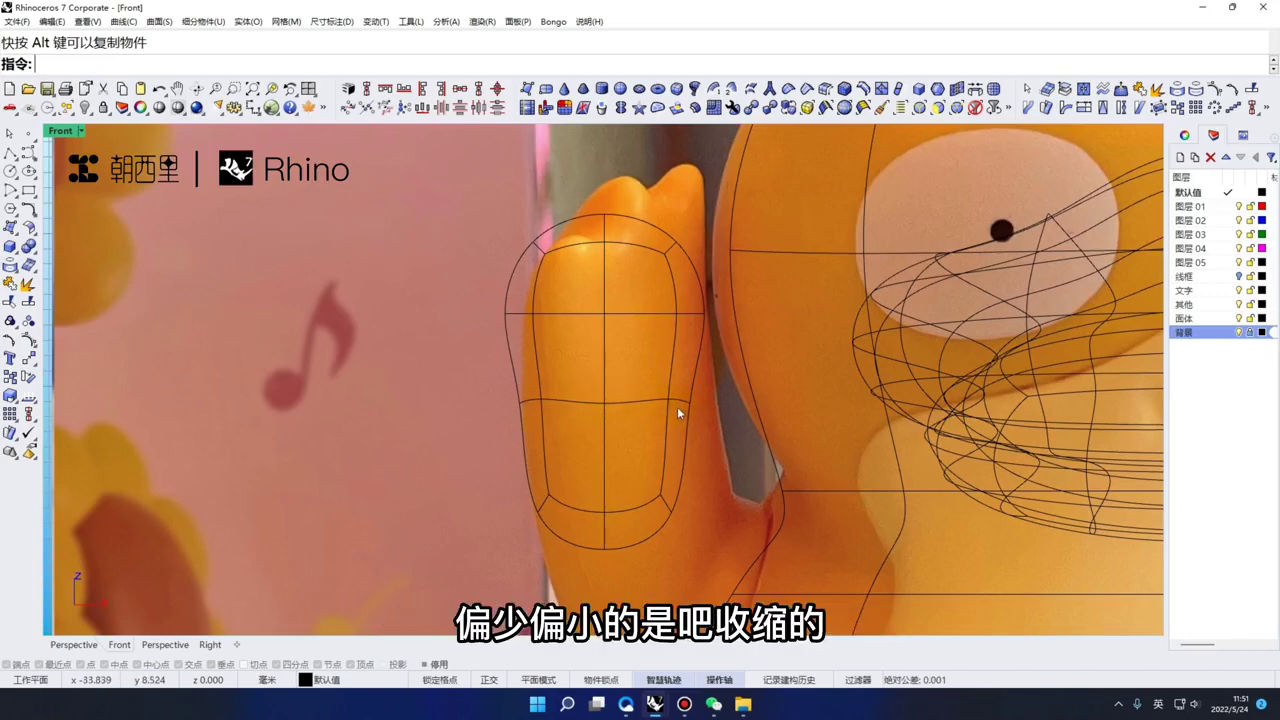
right_click_drag(672, 508, 658, 491)
scroll(600, 370, "down", 2)
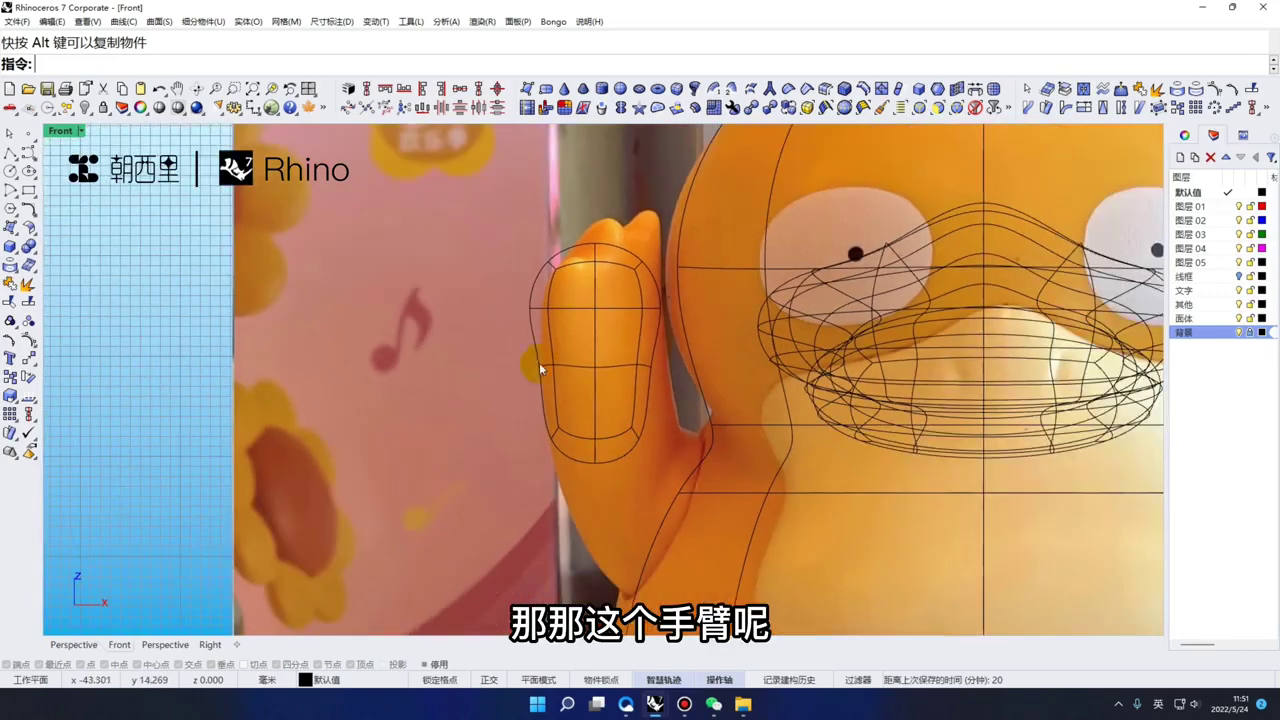
scroll(661, 400, "up", 2)
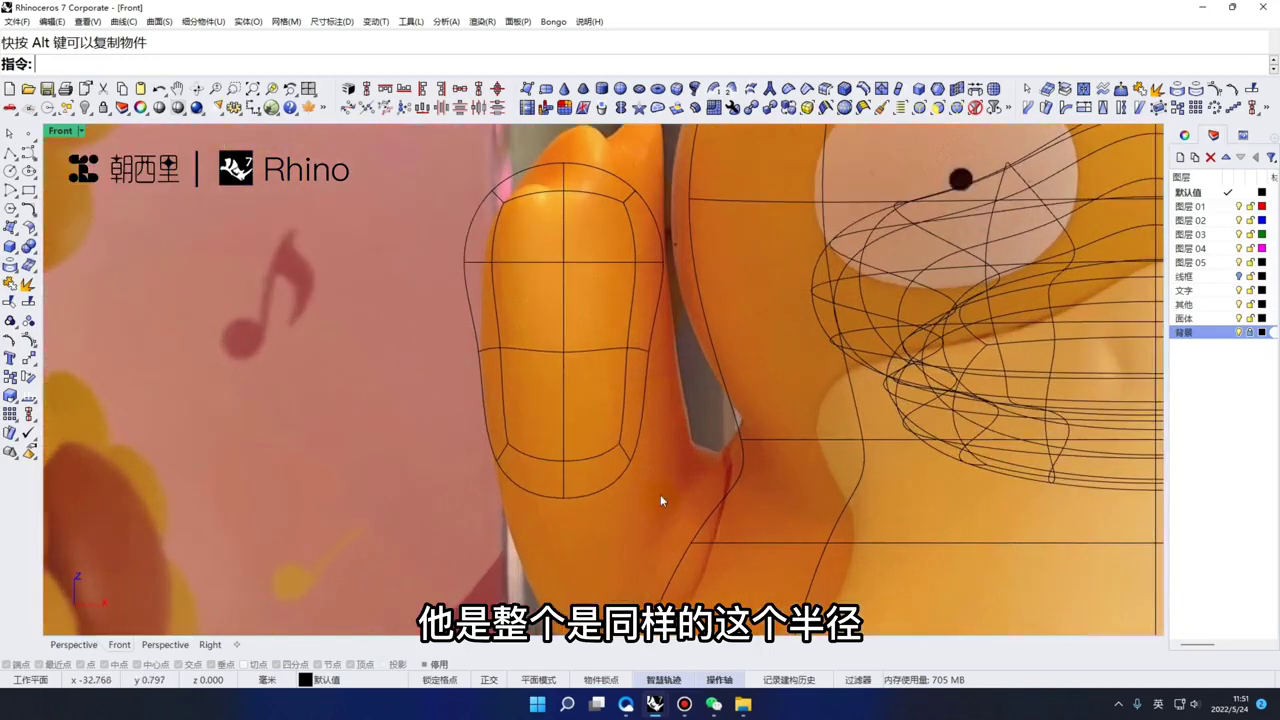
left_click_drag(656, 500, 443, 336)
key("ctrl+z")
Delete the sphere's lower half and extrude its open edge loop straight down along the arm in two segments
left_click_drag(634, 411, 440, 309)
right_click_drag(443, 309, 463, 334)
double_click(523, 289)
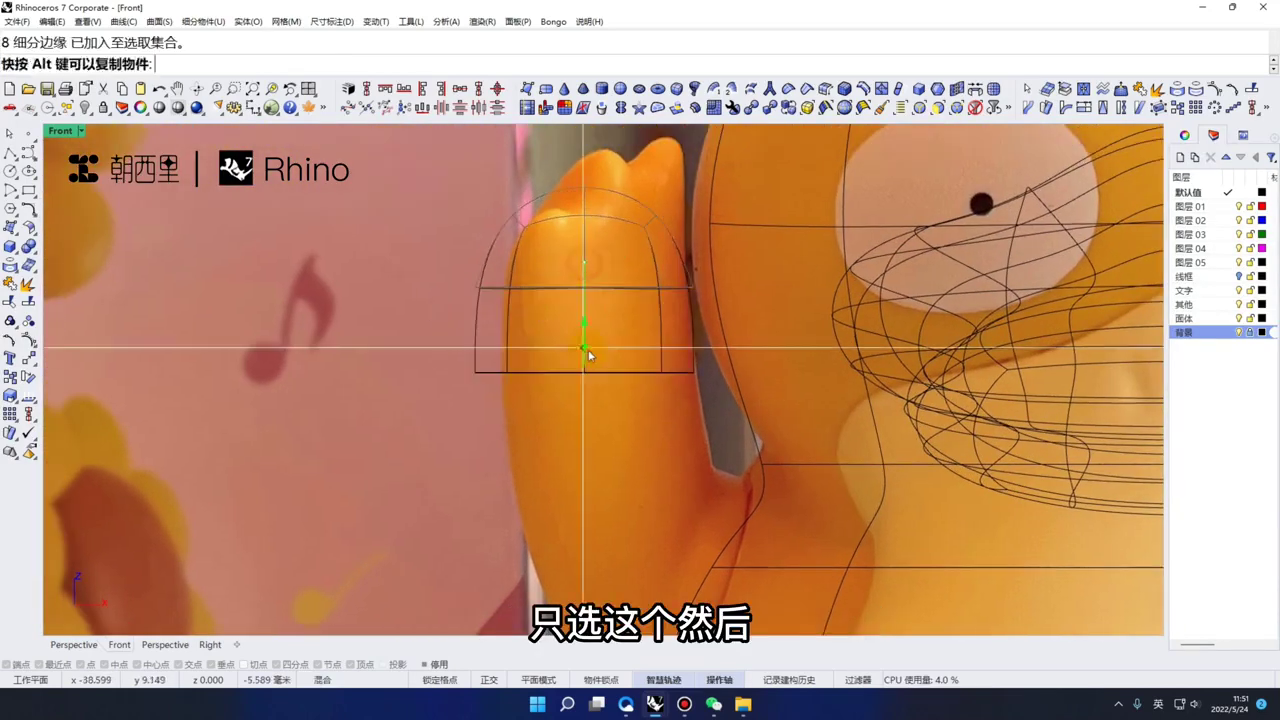
left_click_drag(588, 354, 614, 529)
left_click(480, 312)
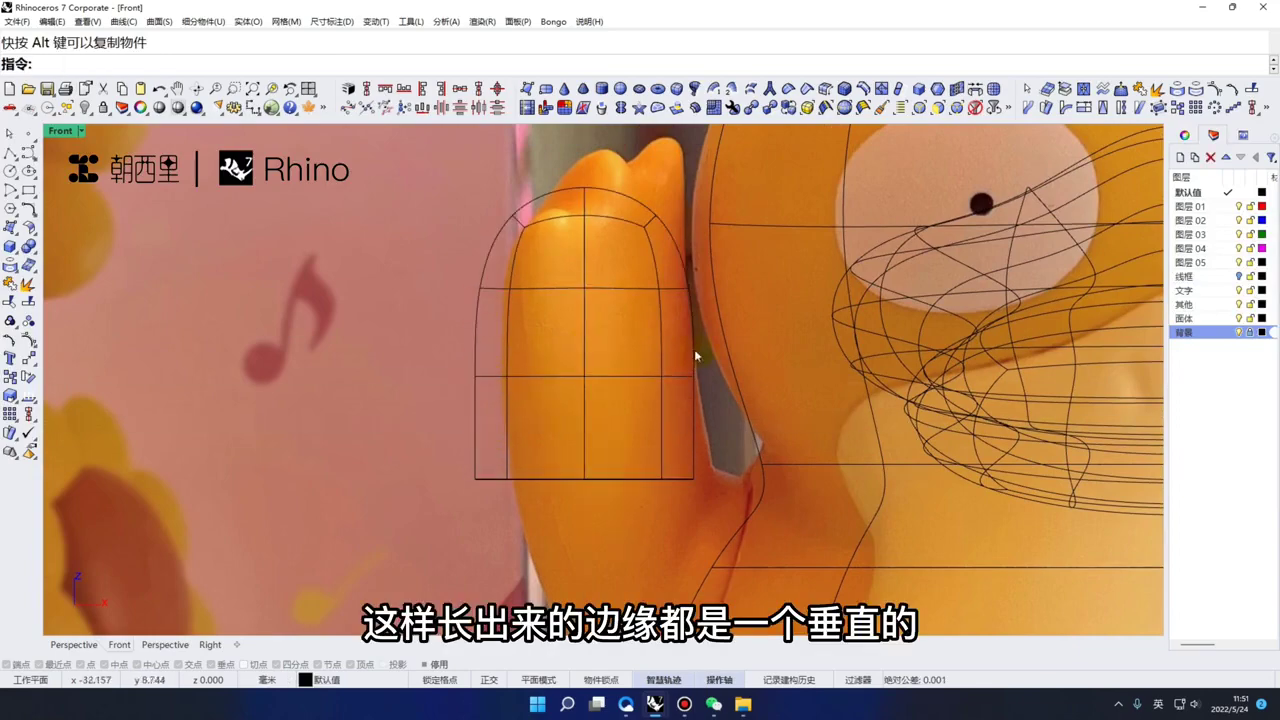
right_click_drag(603, 351, 593, 338)
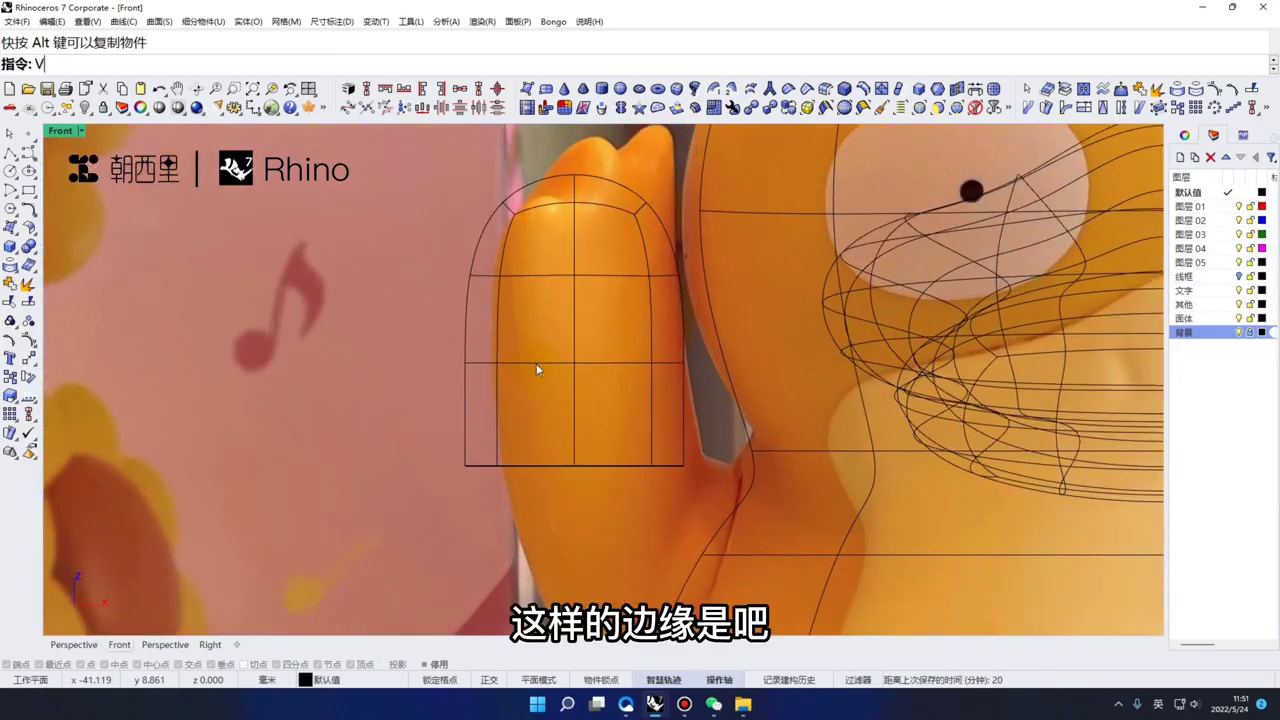
Examine the arm shape in shaded perspective and compare its top with the three finger bumps in the reference picture
key("space")
mouse_move(617, 380)
right_mouse_down()
mouse_move(643, 354)
mouse_move(597, 323)
mouse_move(586, 391)
mouse_move(563, 380)
right_mouse_up()
scroll(566, 317, "up", 9)
left_click(483, 309)
key("ctrl+alt+s")
scroll(563, 380, "down", 3)
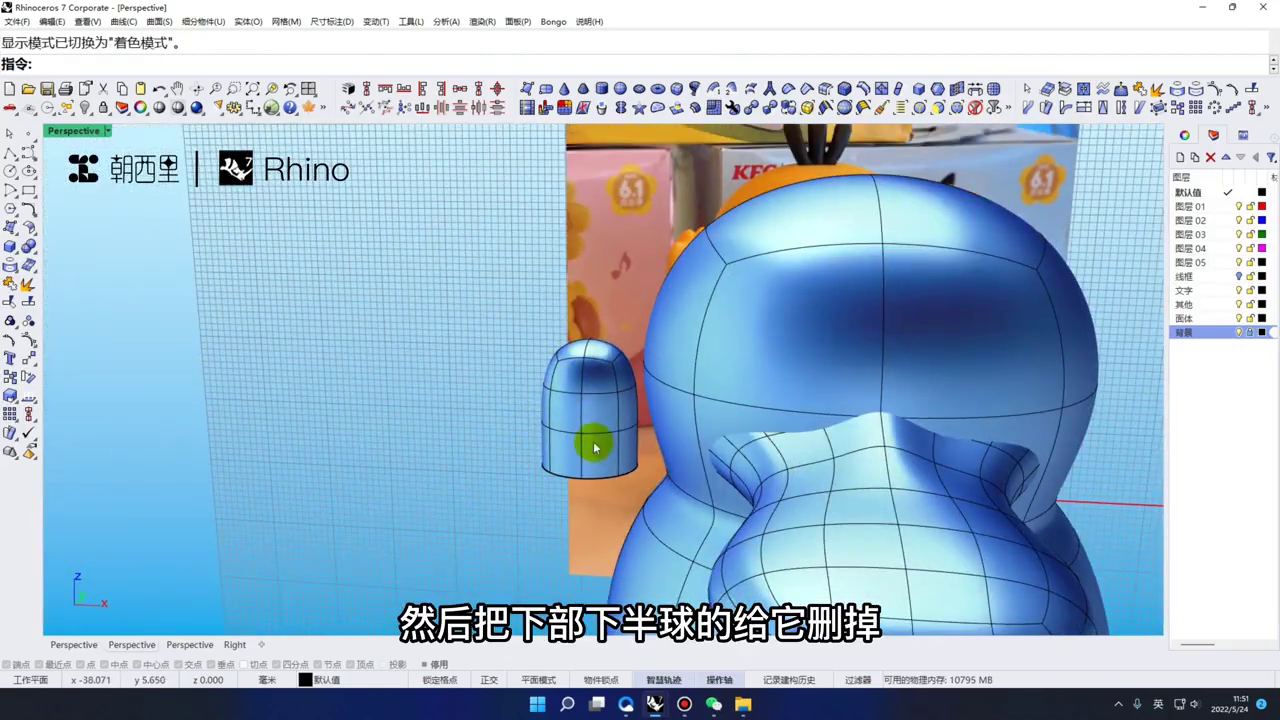
scroll(594, 447, "up", 3)
scroll(594, 459, "down", 2)
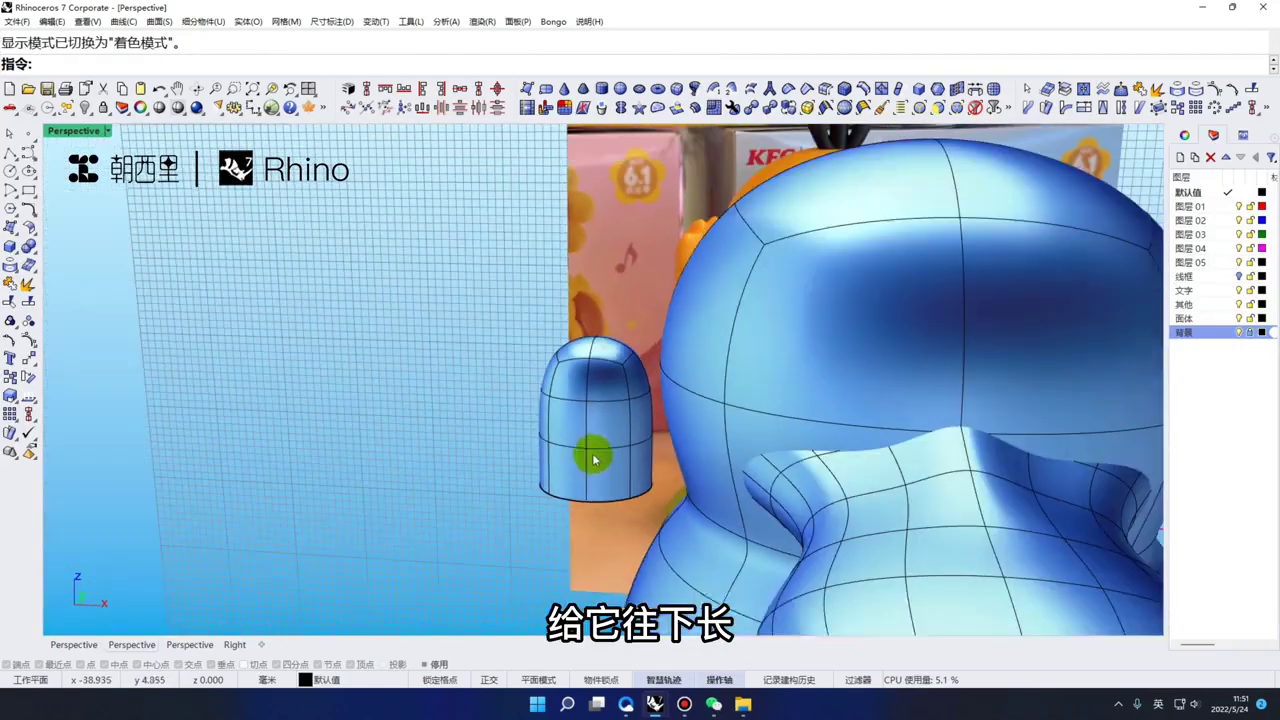
scroll(585, 476, "down", 4)
scroll(566, 454, "up", 4)
right_click_drag(566, 454, 560, 422)
scroll(560, 422, "down", 8)
scroll(490, 376, "up", 6)
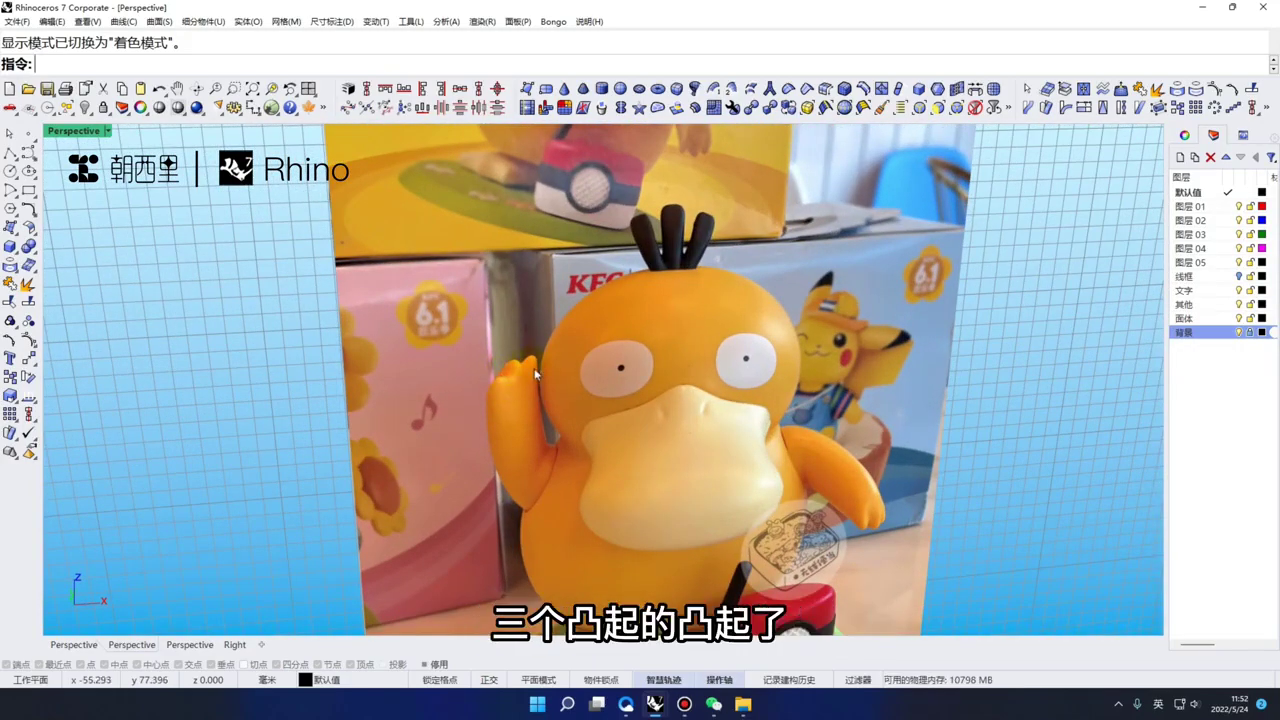
scroll(536, 374, "down", 5)
scroll(557, 457, "up", 8)
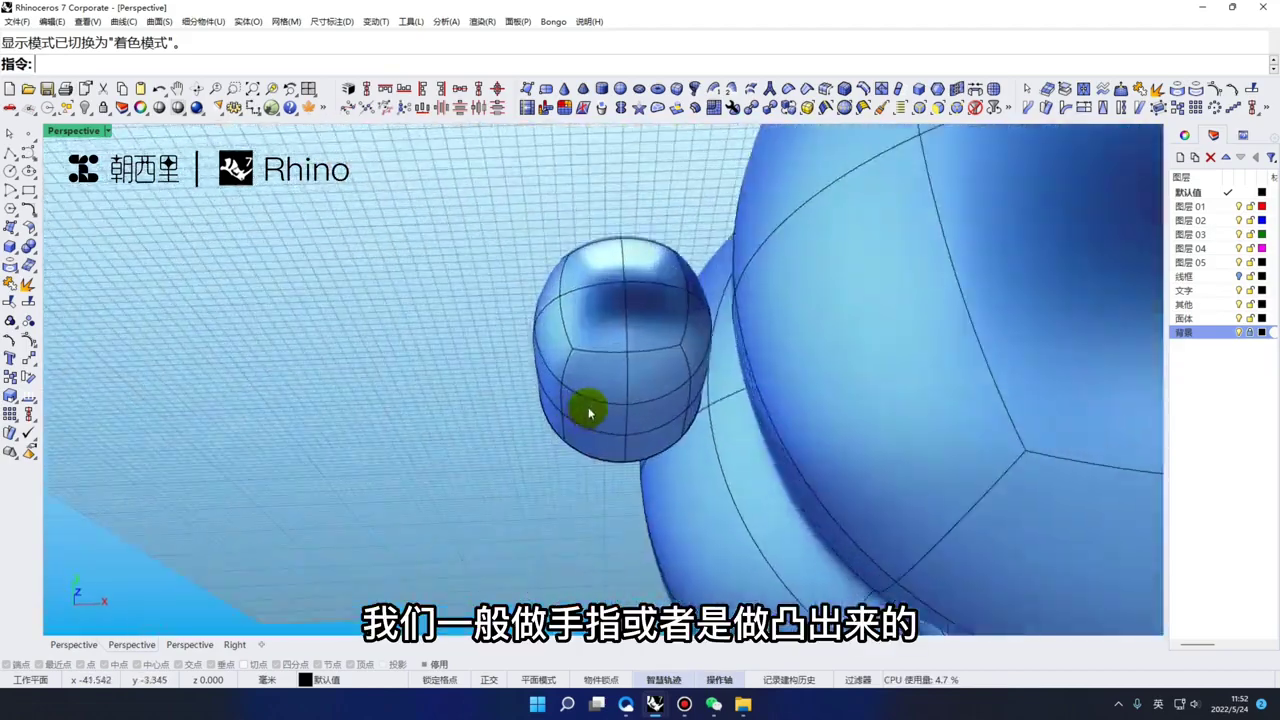
Try to pull a finger bump out of a single face on top of the arm, and undo it
right_click_drag(588, 412, 593, 488)
scroll(578, 438, "down", 6)
scroll(580, 430, "up", 6)
left_click(591, 464, "ctrl+shift")
left_click_drag(587, 394, 611, 288)
key("ctrl+z")
Try to extrude a single face at the top of the arm into a finger bump, and undo it
scroll(591, 457, "up", 4)
left_click(588, 430, "ctrl+shift")
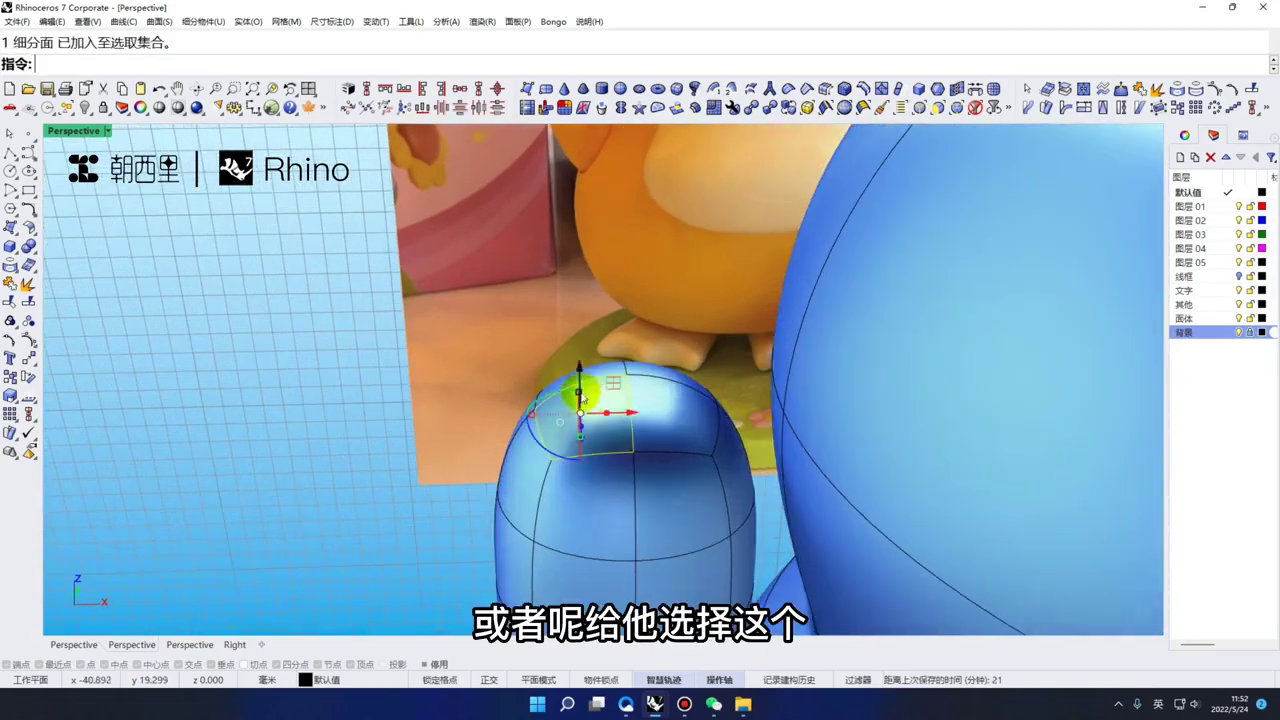
right_click_drag(581, 398, 766, 436)
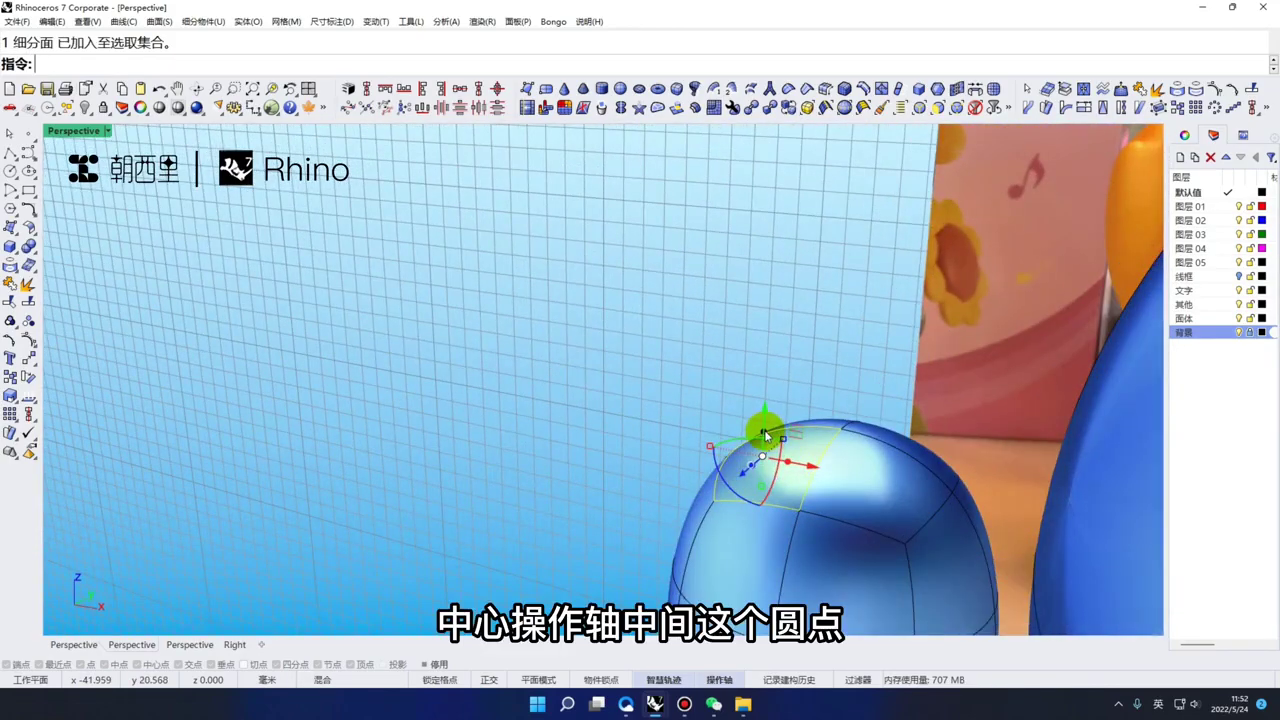
left_click_drag(762, 312, 761, 308)
left_click(590, 342)
scroll(560, 370, "down", 6)
right_click_drag(500, 380, 526, 343)
scroll(523, 377, "down", 8)
key("ctrl+z")
Compare the face layout on top of the arm with the three fingers in the reference picture
right_click_drag(519, 402, 526, 429)
scroll(524, 420, "down", 3)
scroll(526, 427, "down", 4)
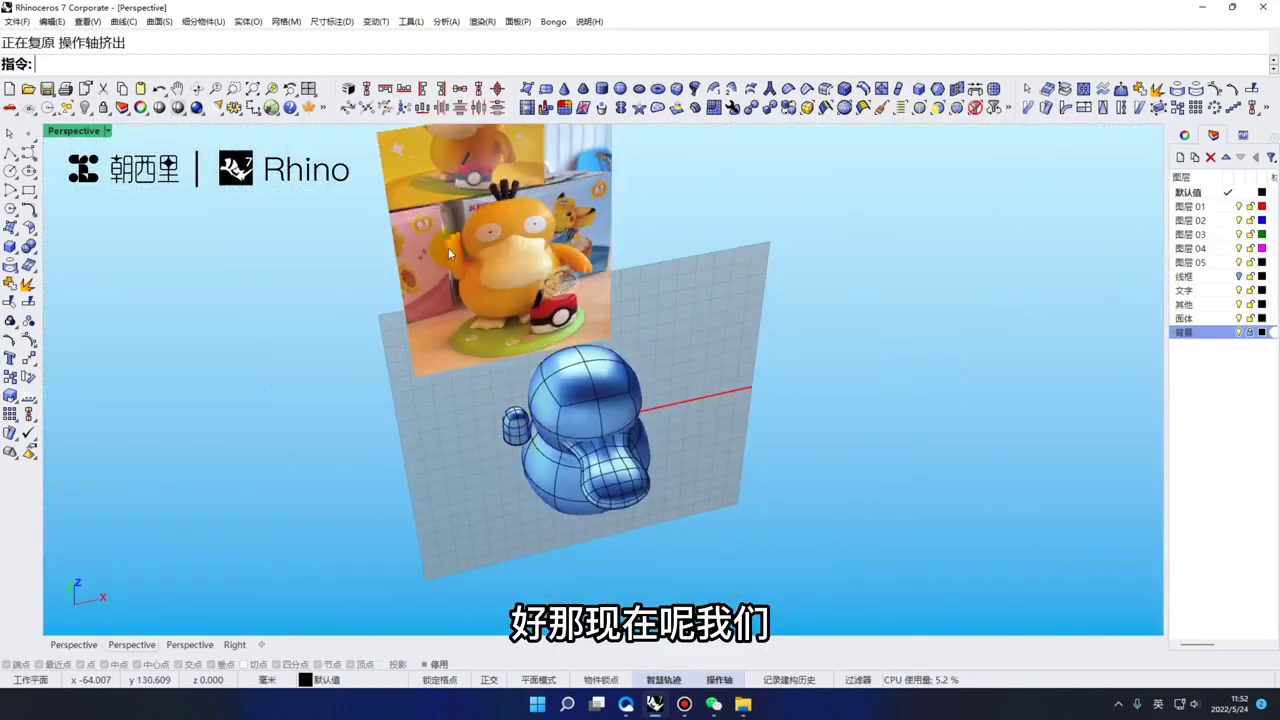
scroll(508, 390, "up", 8)
scroll(530, 460, "up", 2)
scroll(563, 398, "down", 10)
right_click_drag(534, 400, 563, 398)
scroll(508, 250, "up", 5)
scroll(515, 248, "down", 6)
scroll(557, 371, "up", 10)
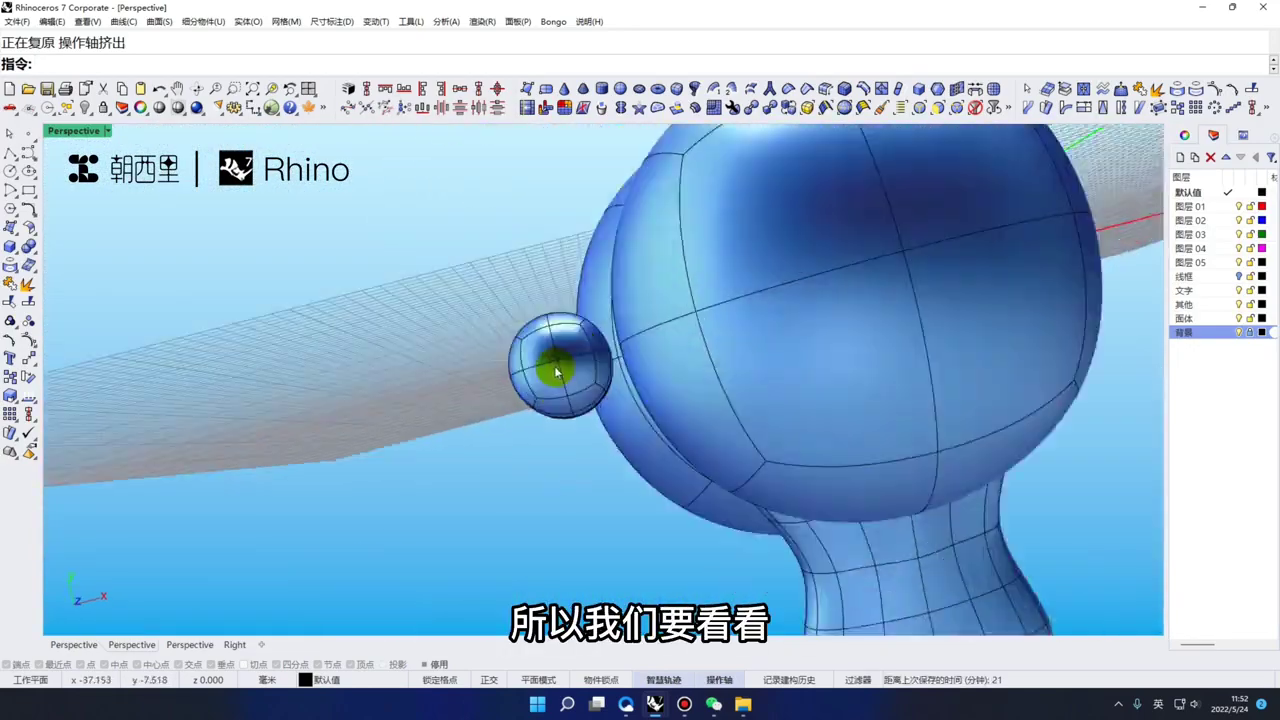
left_click(557, 371)
left_click(517, 423)
scroll(565, 343, "up", 2)
right_click_drag(565, 343, 554, 434)
scroll(577, 396, "down", 5)
scroll(583, 410, "up", 6)
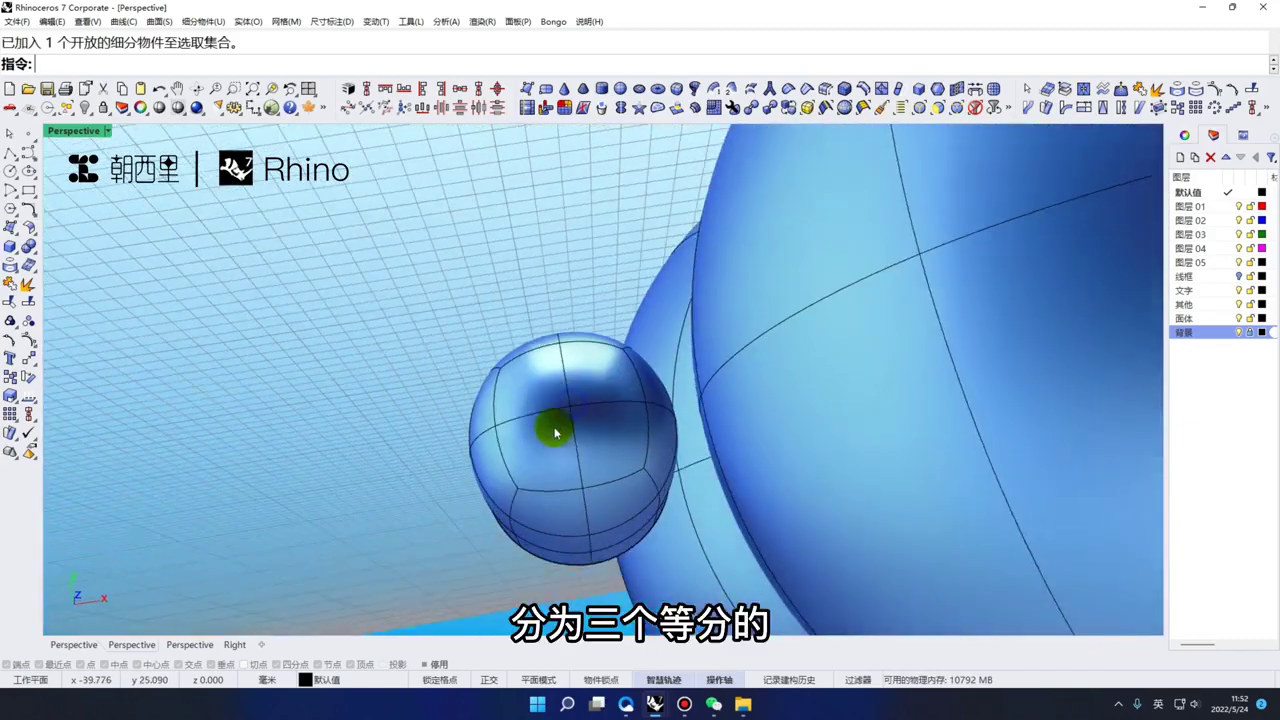
Try to extrude individual faces on top of the arm upward into three separate fingers
scroll(554, 434, "up", 2)
left_click(550, 448, "ctrl+shift")
left_click(548, 375, "ctrl+shift")
left_click_drag(516, 447, 551, 305)
right_click_drag(600, 350, 640, 320)
left_click(646, 403, "ctrl+shift")
left_click_drag(643, 385, 655, 345)
scroll(600, 400, "down", 4)
right_click_drag(500, 428, 517, 387)
scroll(512, 470, "up", 5)
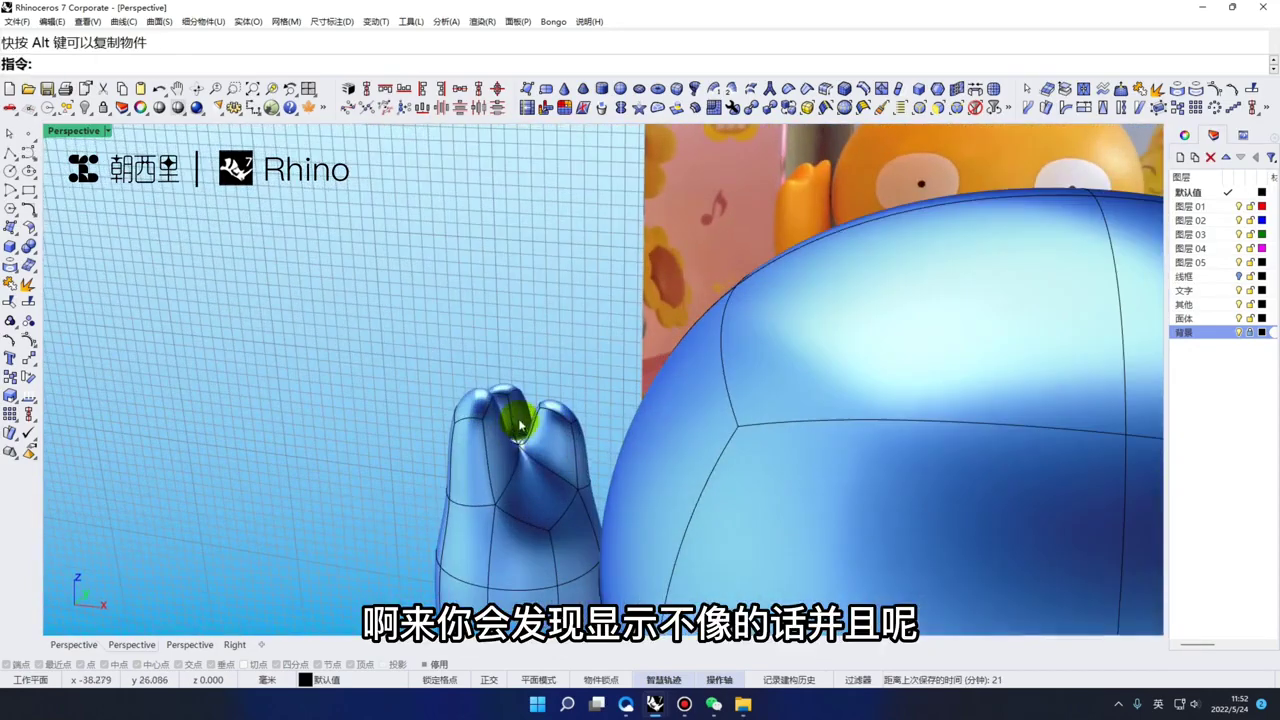
Check the vertex where the fingers meet against the reference picture, and undo the finger extrusions
left_click(519, 449)
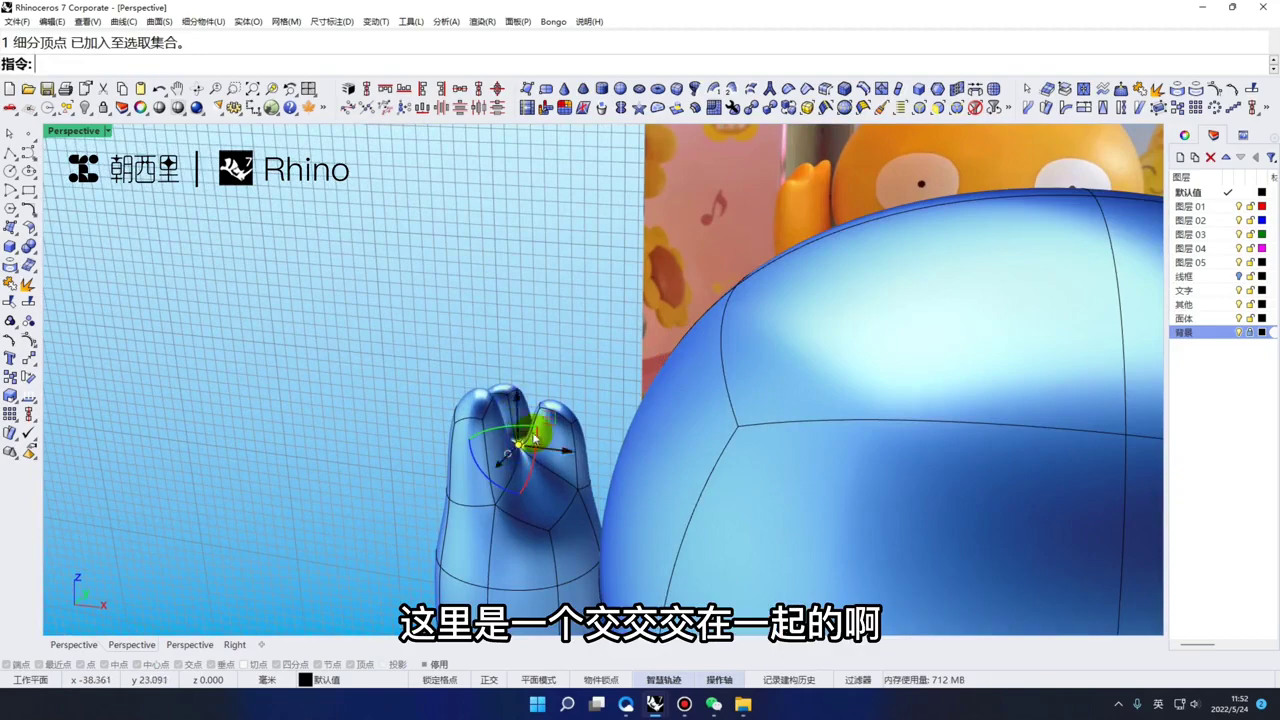
left_click(566, 361)
scroll(551, 428, "down", 5)
right_click_drag(551, 428, 598, 375)
scroll(626, 277, "up", 2)
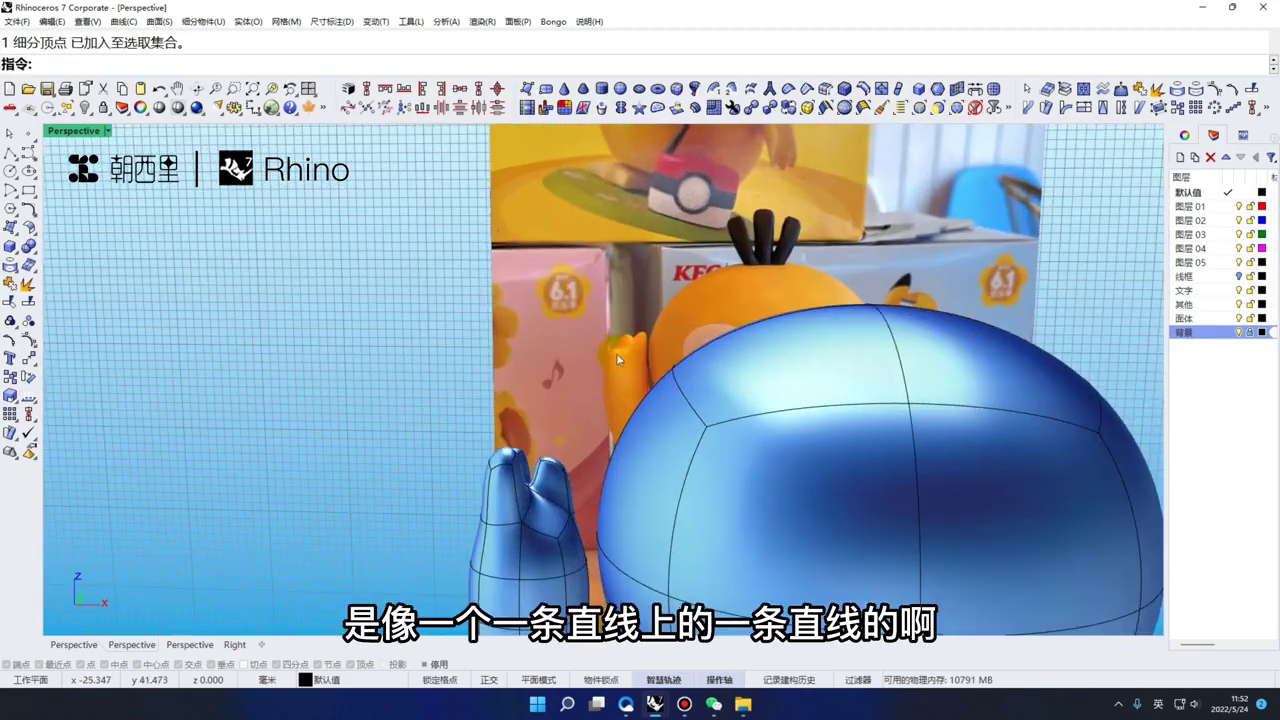
scroll(540, 445, "down", 4)
right_click_drag(533, 447, 543, 452)
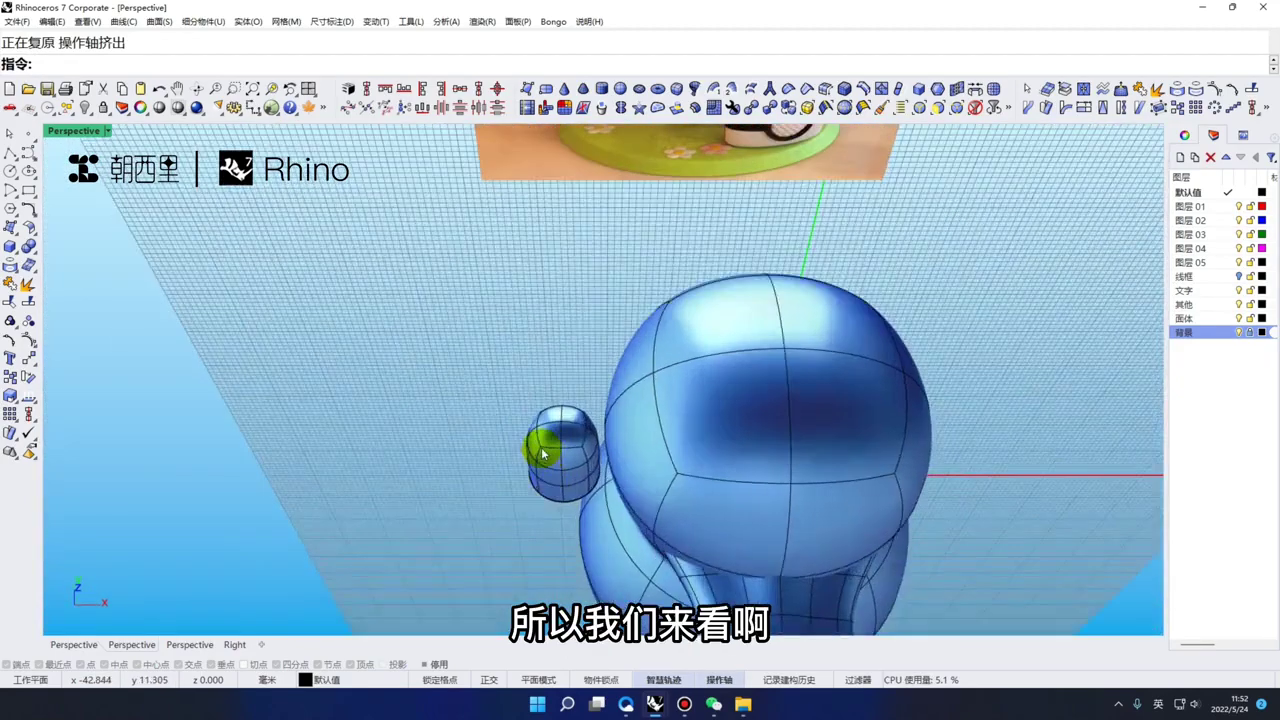
Isolate the arm in the Top view and select it
key("ctrl+F1")
scroll(546, 391, "up", 3)
left_click(544, 470)
right_click_drag(546, 391, 534, 448)
type("GH")
key("space")
scroll(520, 437, "up", 4)
left_click(562, 410)
scroll(571, 448, "up", 2)
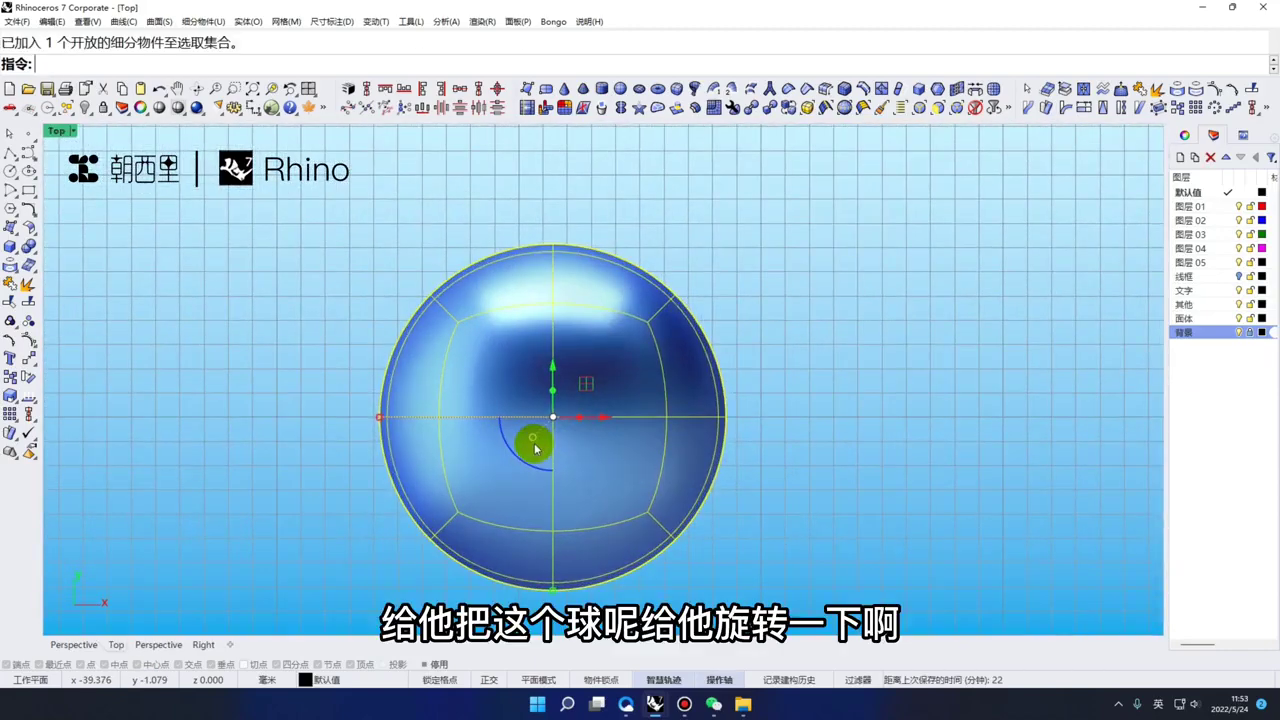
Rotate the arm 45 degrees about its centre in the Top view
type("RO")
key("space")
left_click(553, 417)
left_click(458, 511)
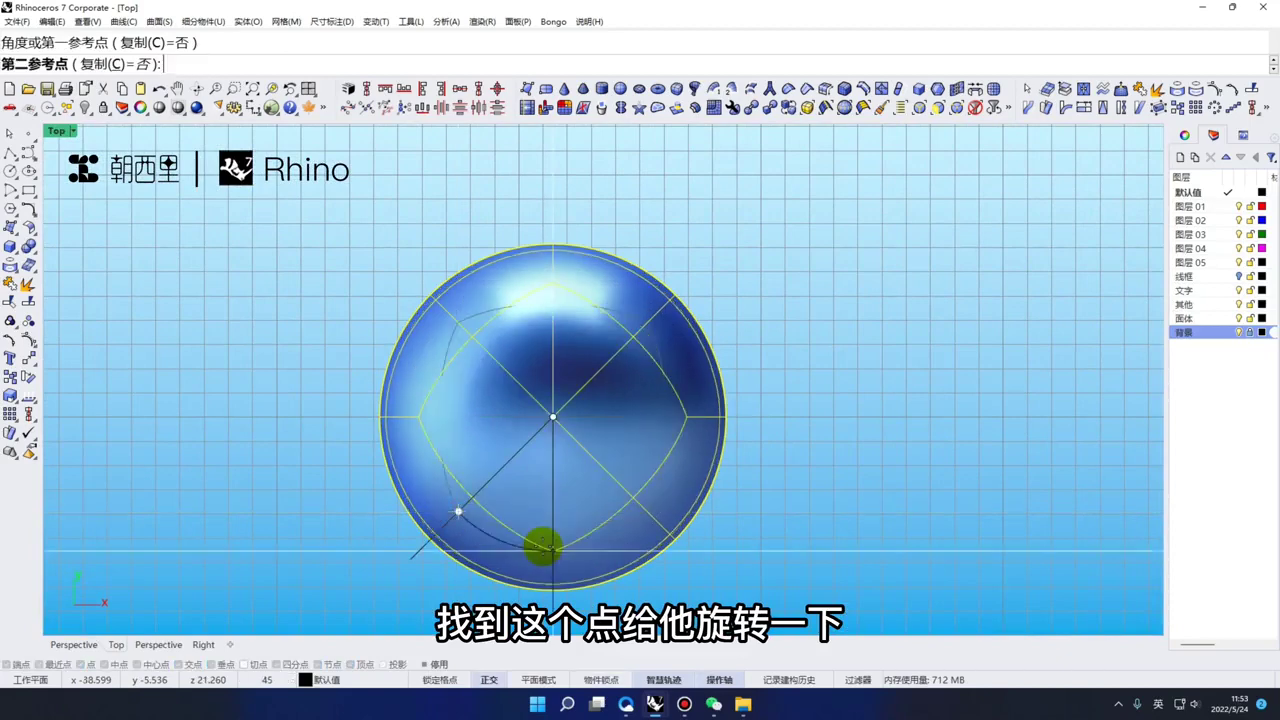
left_click(543, 547)
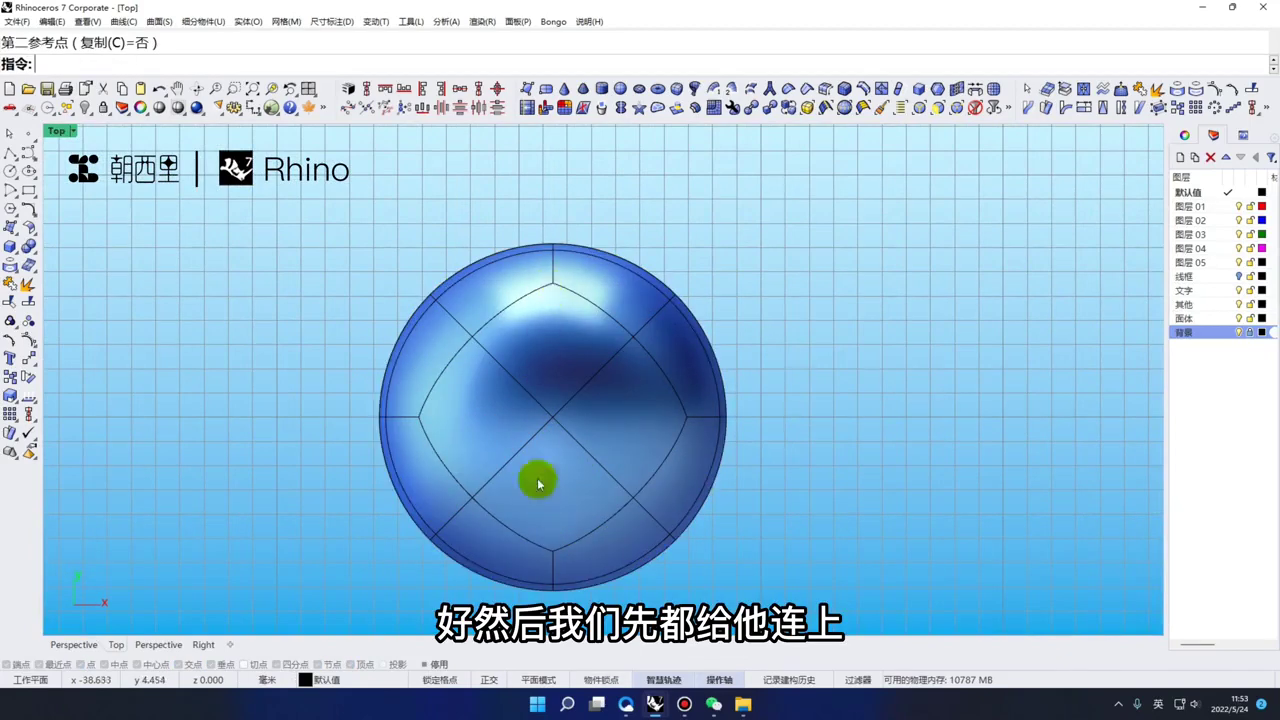
Try to connect the arm's upper ring vertex to its centre pole with InsertPoint, and undo it
left_click(551, 288)
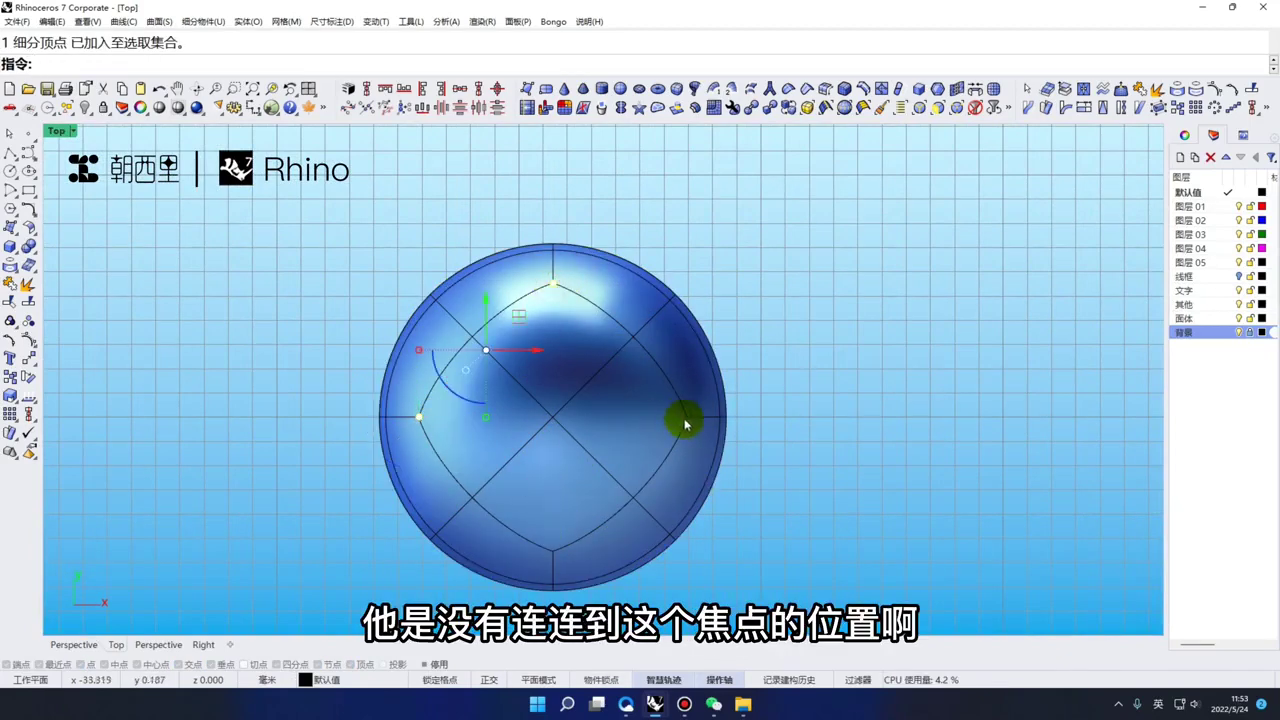
right_click_drag(616, 449, 603, 407)
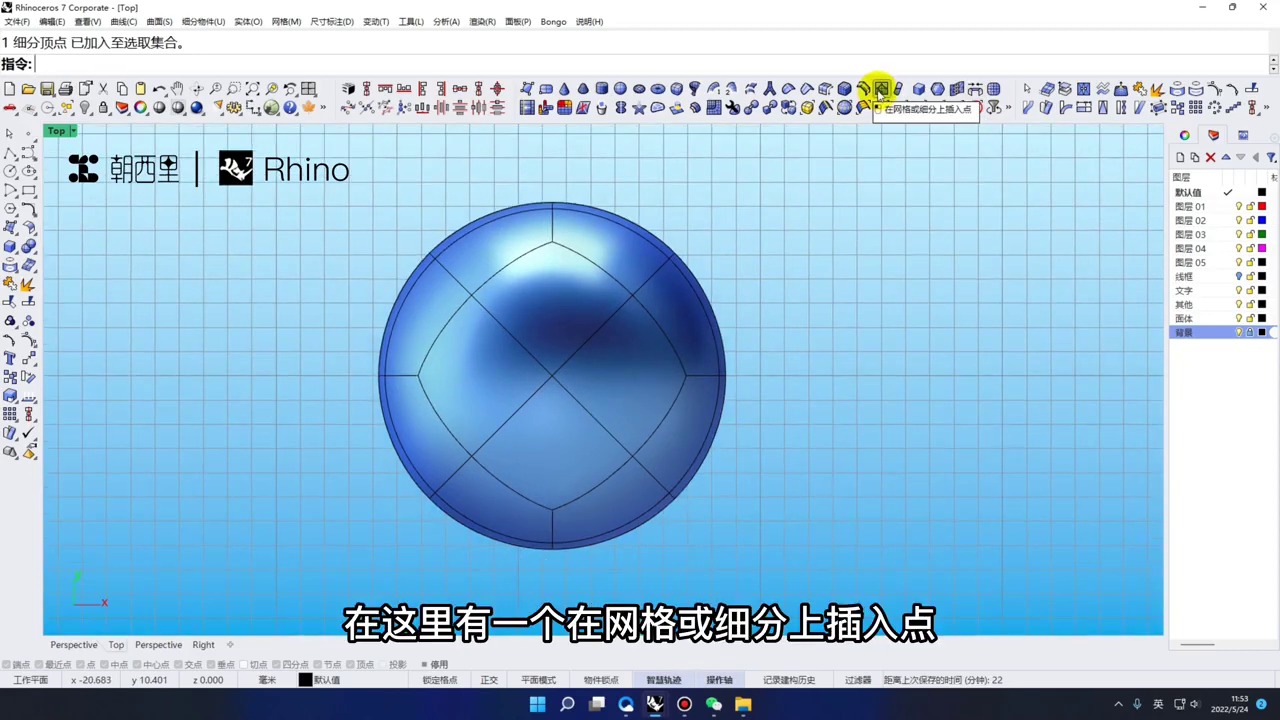
left_click(880, 90)
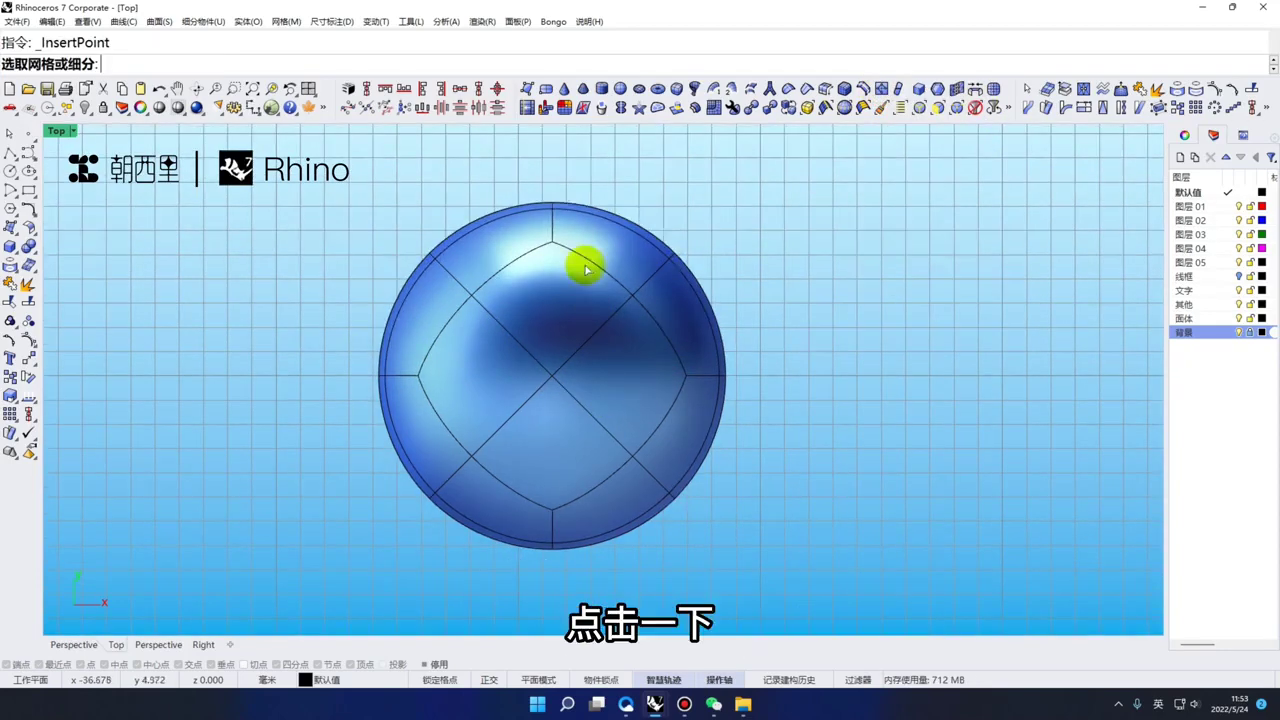
left_click(580, 266)
left_click(552, 218)
left_click(552, 376)
right_click(549, 377)
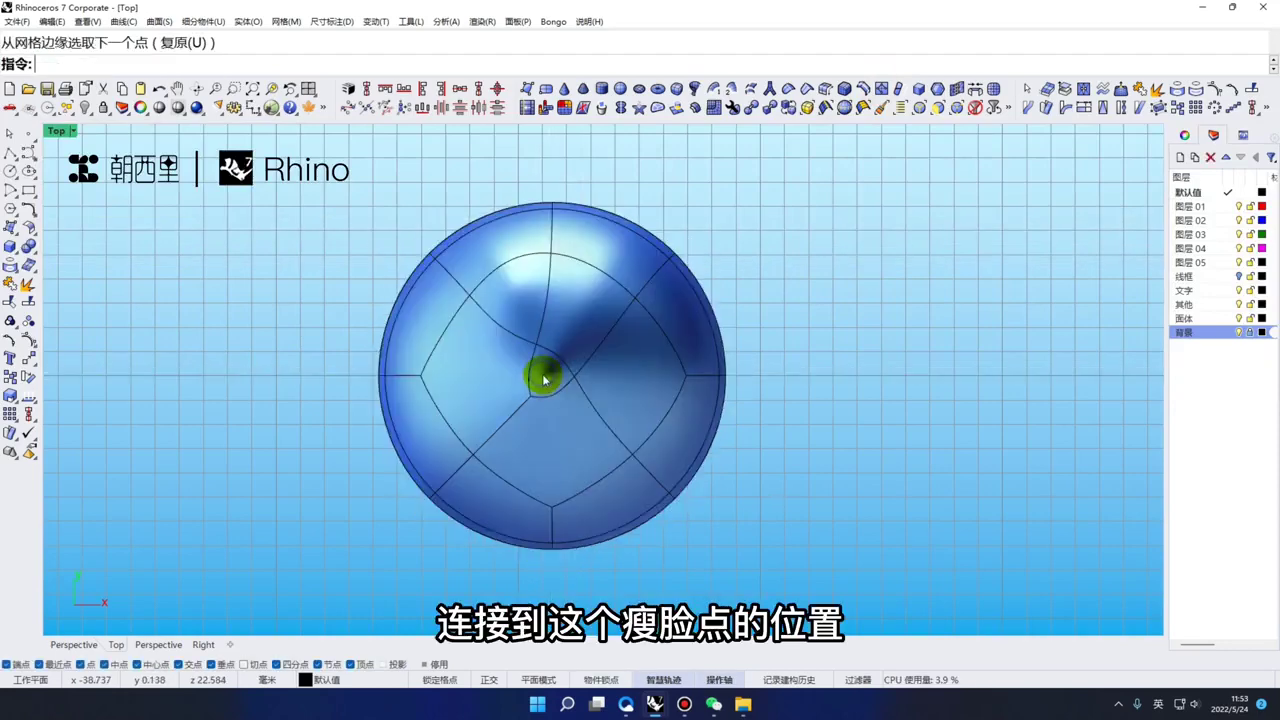
key("ctrl+z")
Insert edges from the upper and lower ring vertices to the centre vertex of the arm's top with InsertPoint
right_click(563, 306)
left_click(560, 258)
left_click(552, 219)
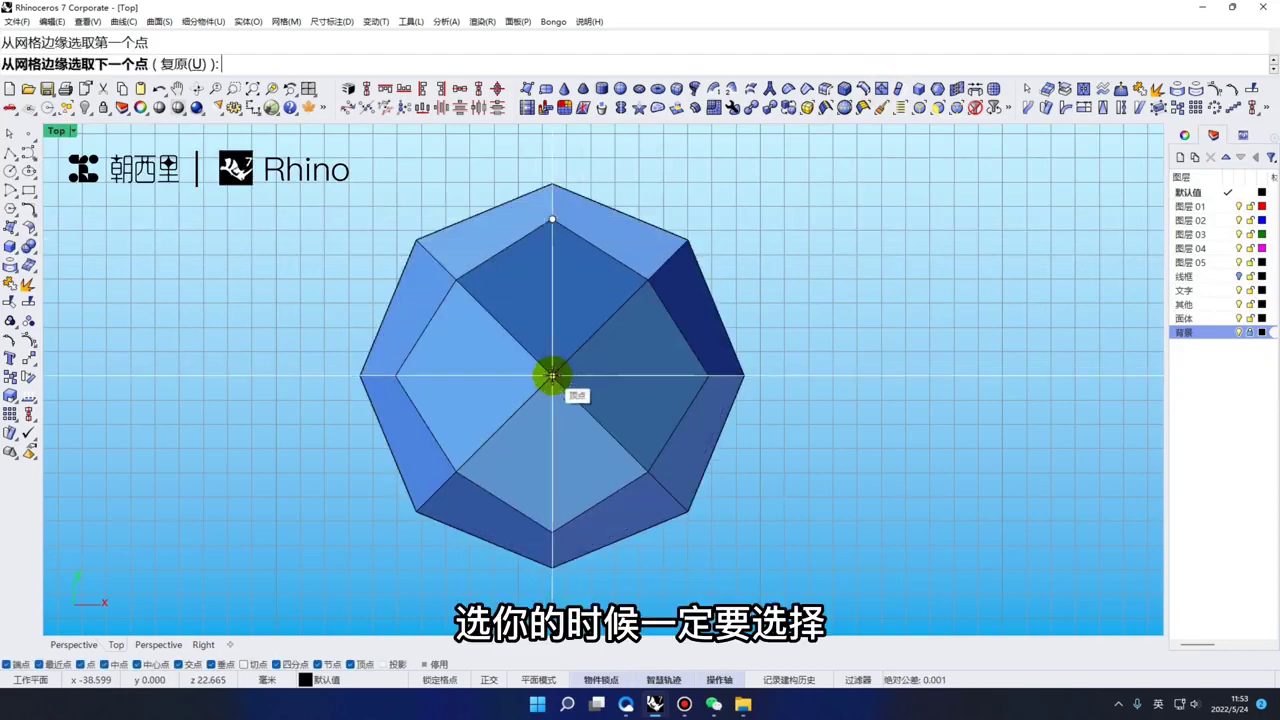
left_click(552, 376)
right_click(551, 382)
right_click(543, 463)
left_click(546, 467)
left_click(550, 535)
left_click(552, 378)
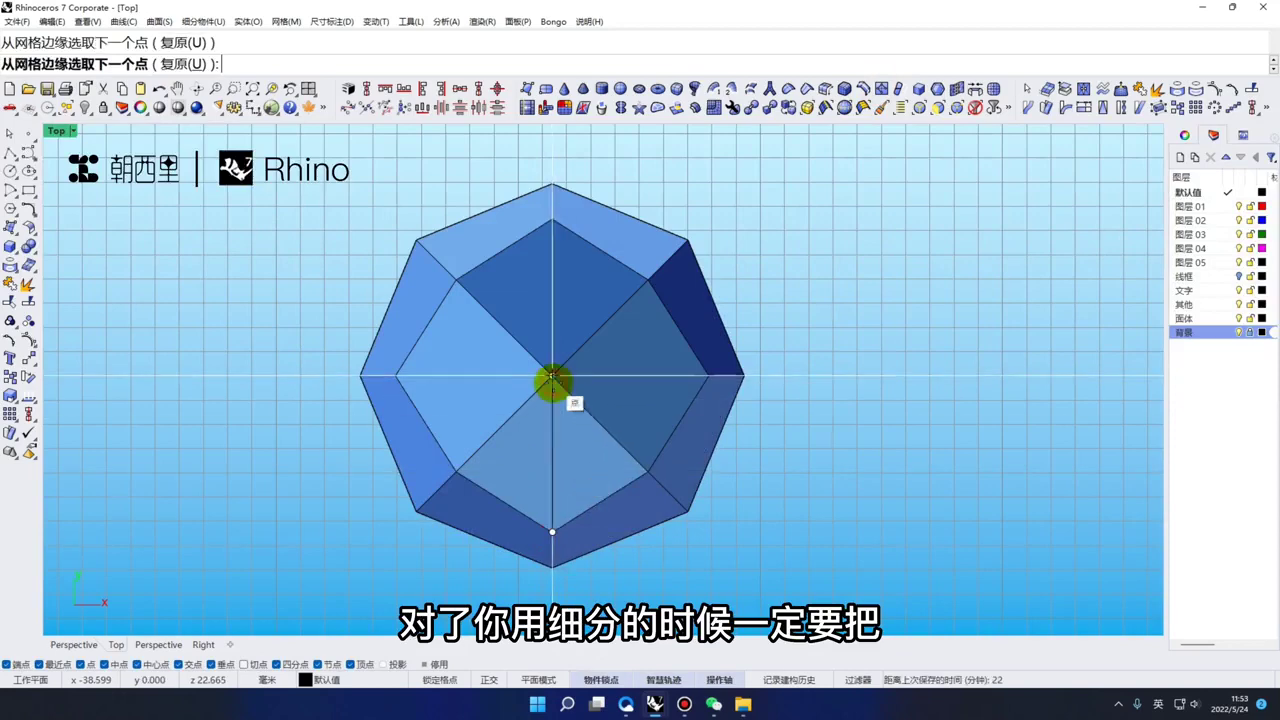
right_click(384, 541)
Insert edges from the left and right ring vertices to the centre vertex of the arm's top
left_click(402, 460)
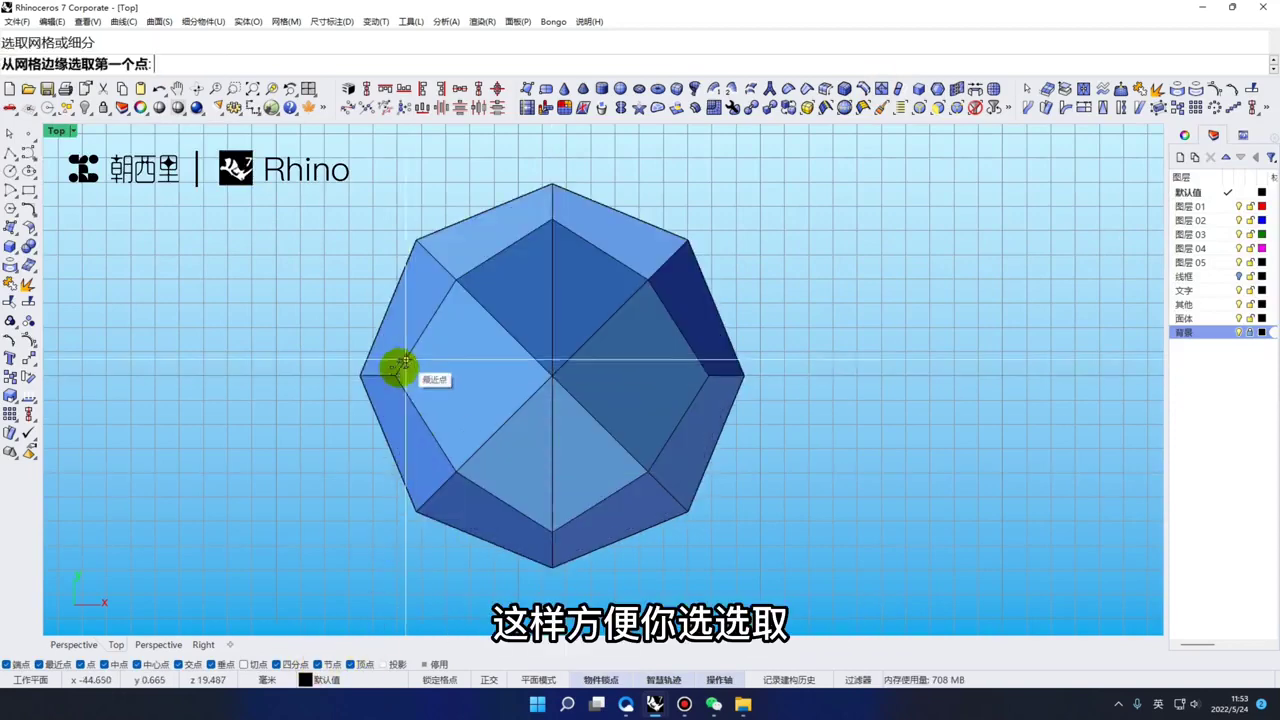
left_click(396, 375)
left_click(548, 377)
key("ctrl+z")
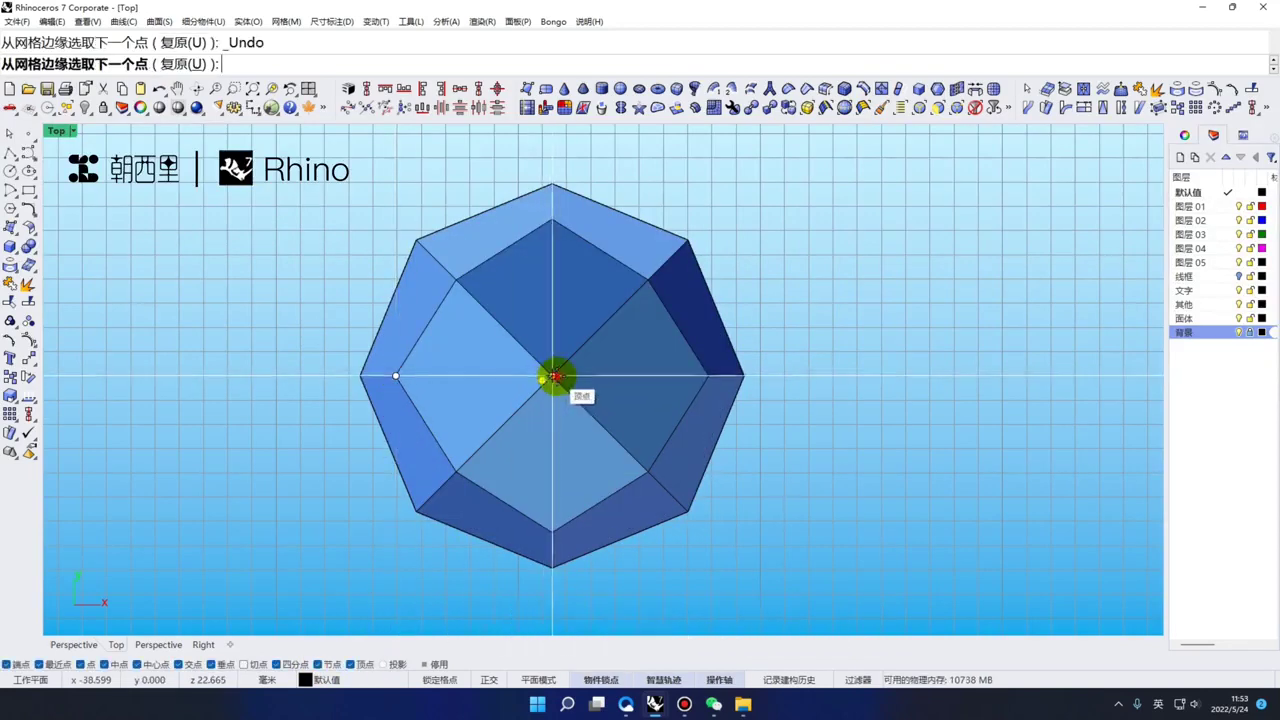
left_click(552, 376)
right_click(860, 400)
left_click(717, 397)
left_click(709, 376)
left_click(552, 376)
right_click(866, 437)
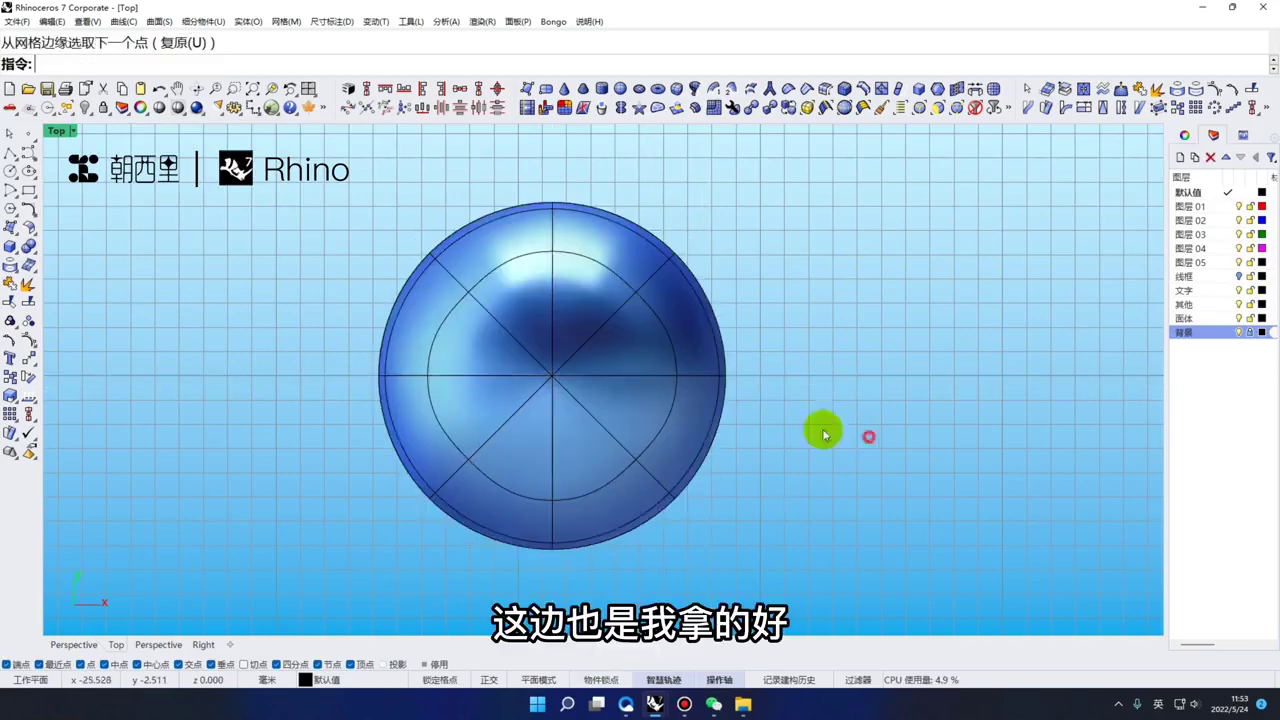
Inspect the divided top of the arm in perspective and from above
key("ctrl+F4")
right_click_drag(534, 403, 577, 415)
key("ctrl+shift+t")
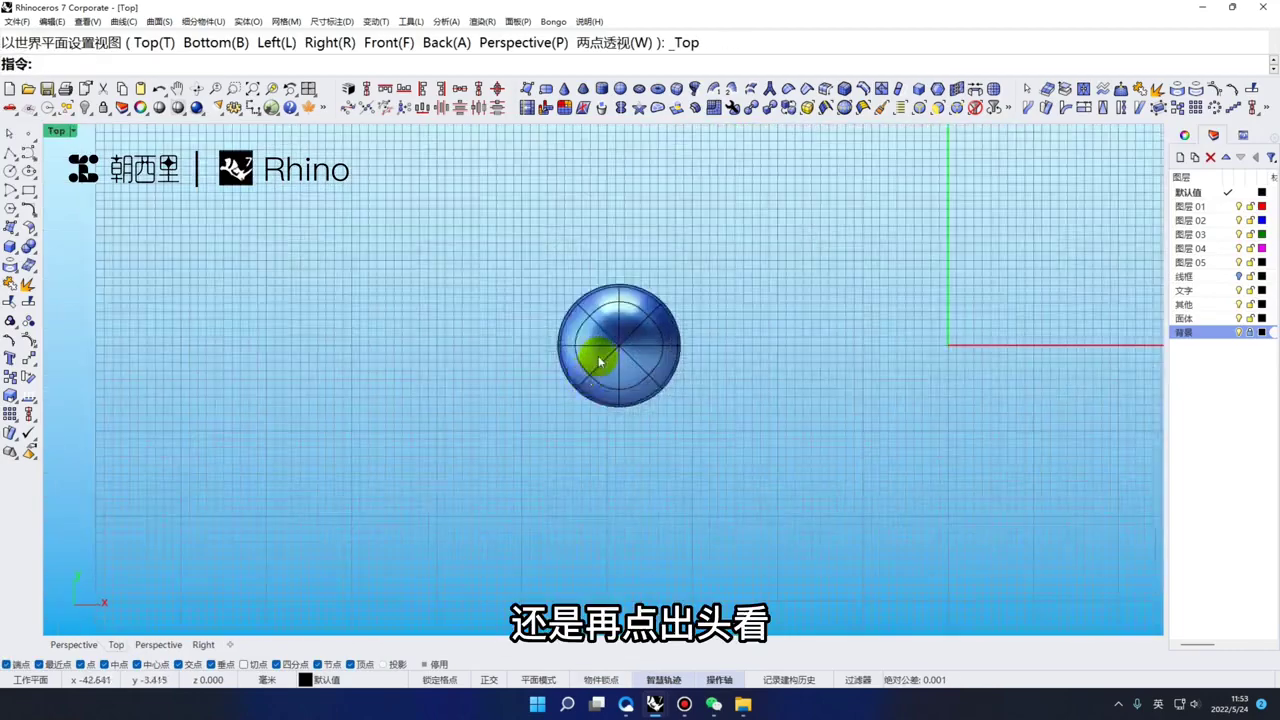
scroll(543, 360, "up", 5)
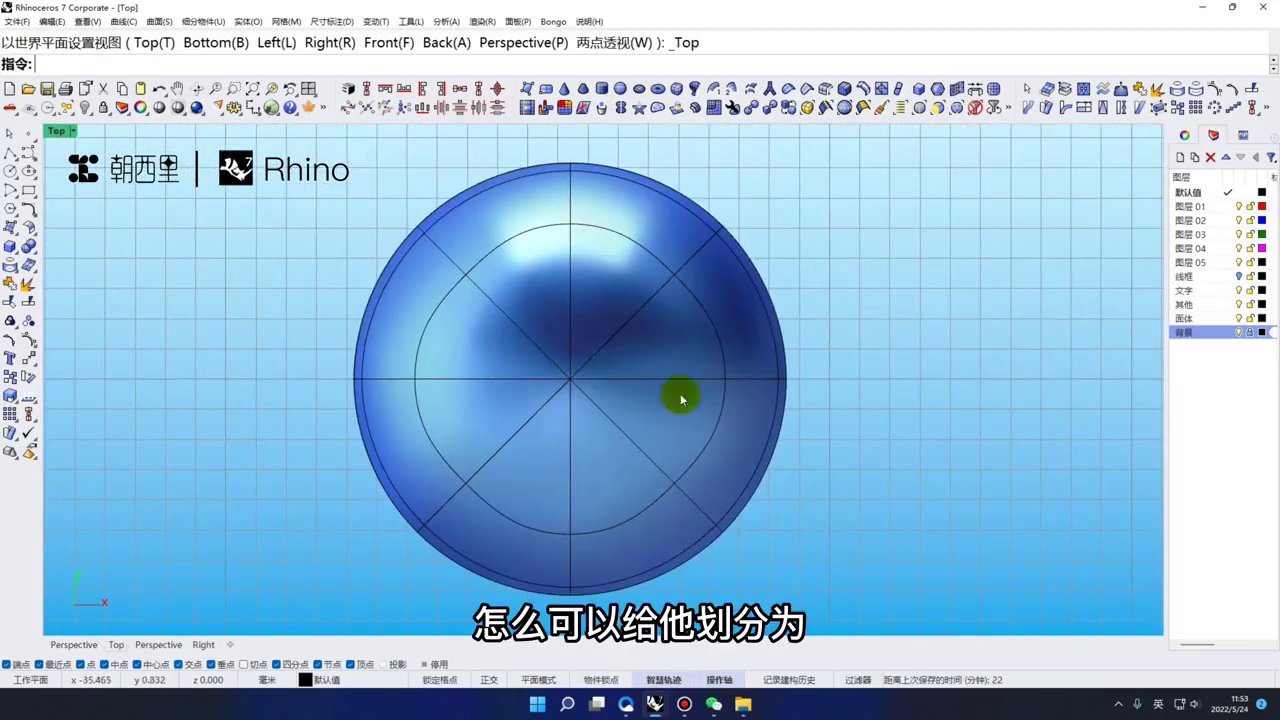
right_click_drag(507, 405, 497, 411)
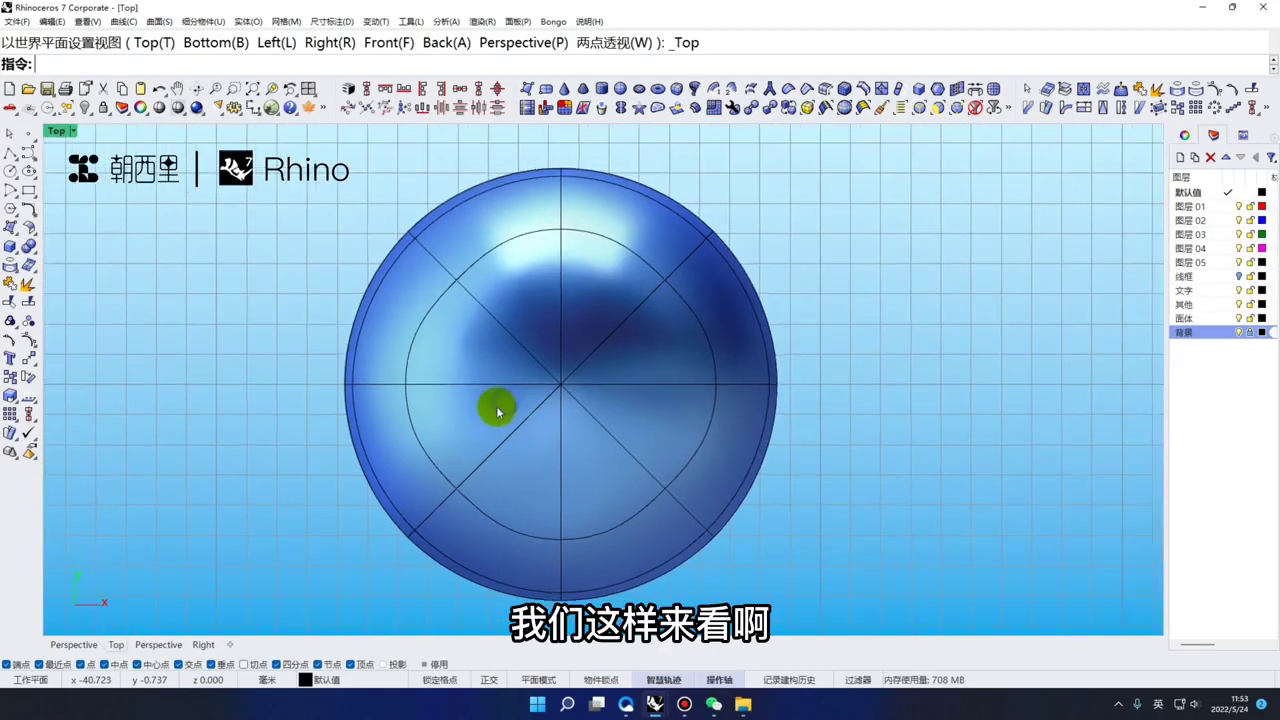
right_click(496, 412)
left_click(486, 422)
key("Escape")
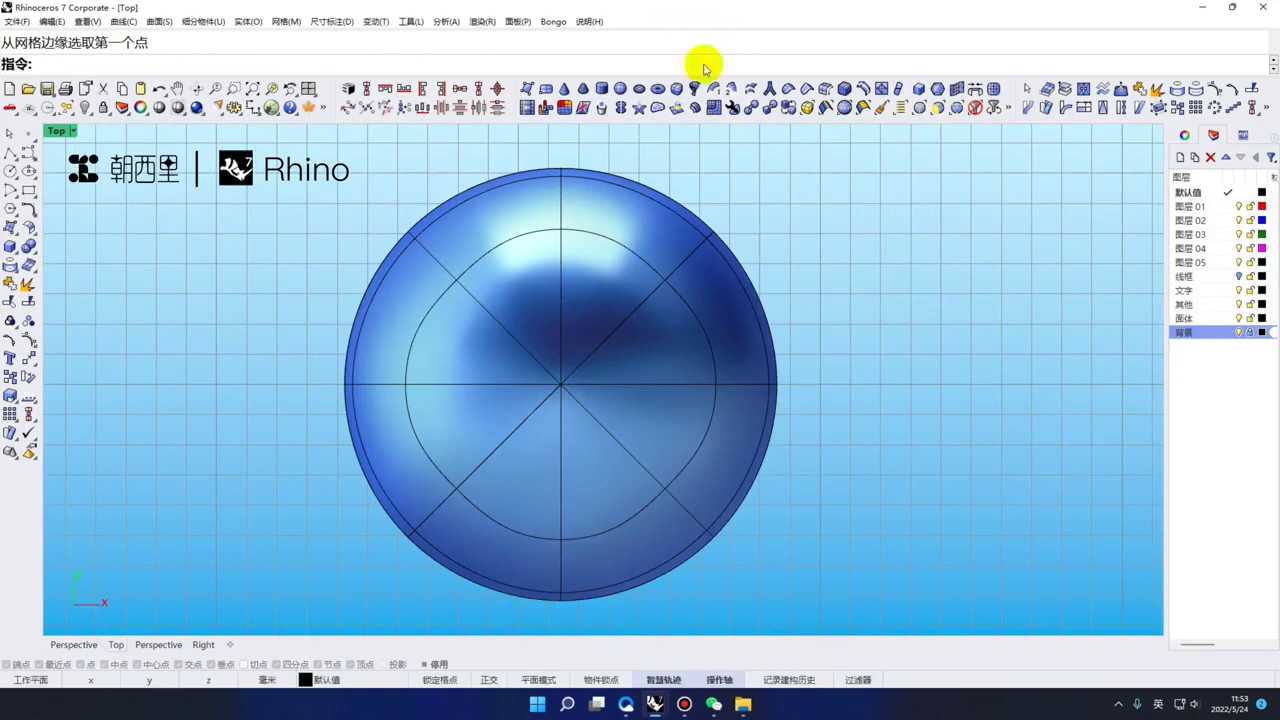
Capture the viewport with the screenshot tool and trace the diagonals crossing at the arm's centre in red
key("alt+a")
left_click(795, 367)
left_click(927, 651)
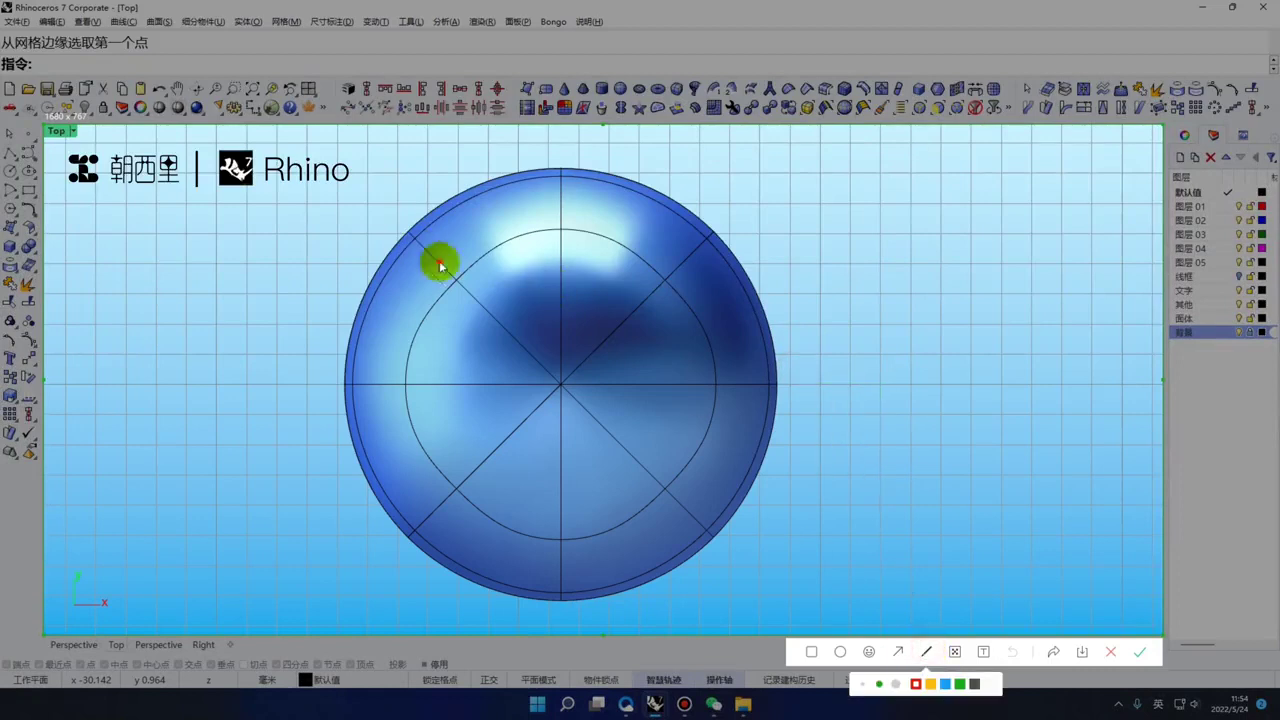
left_click_drag(430, 252, 676, 510)
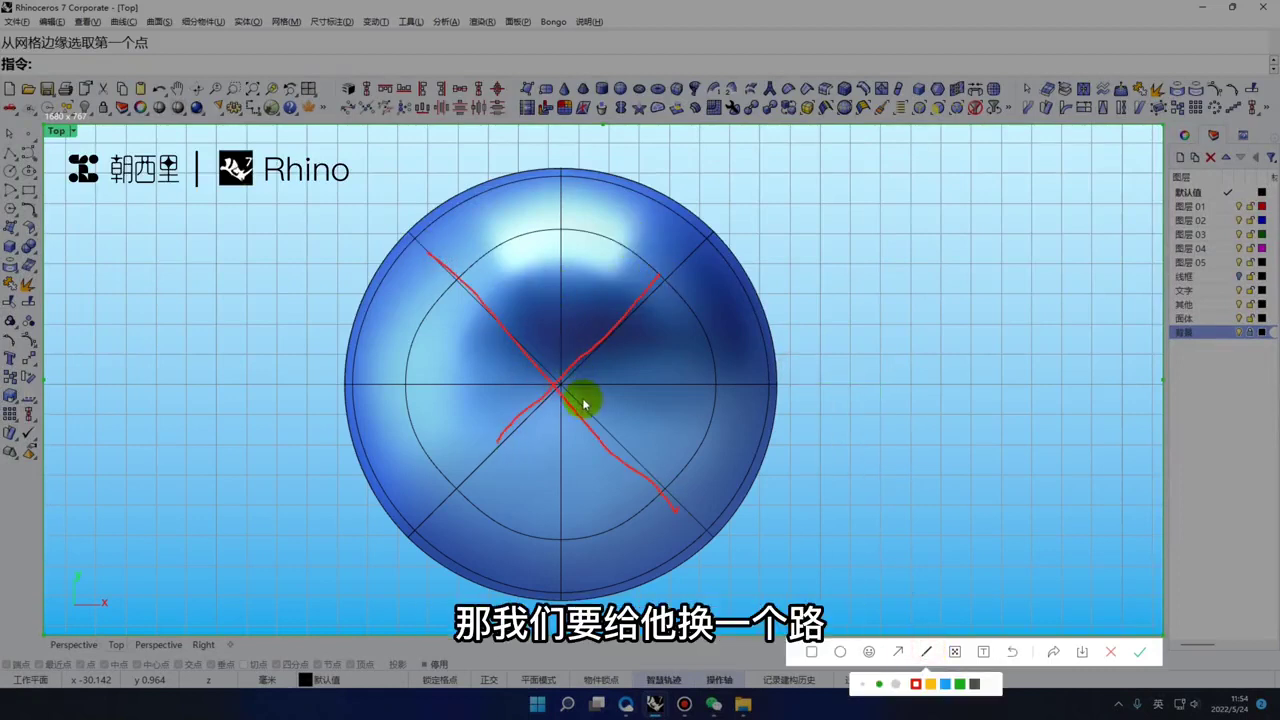
left_click_drag(554, 337, 559, 357)
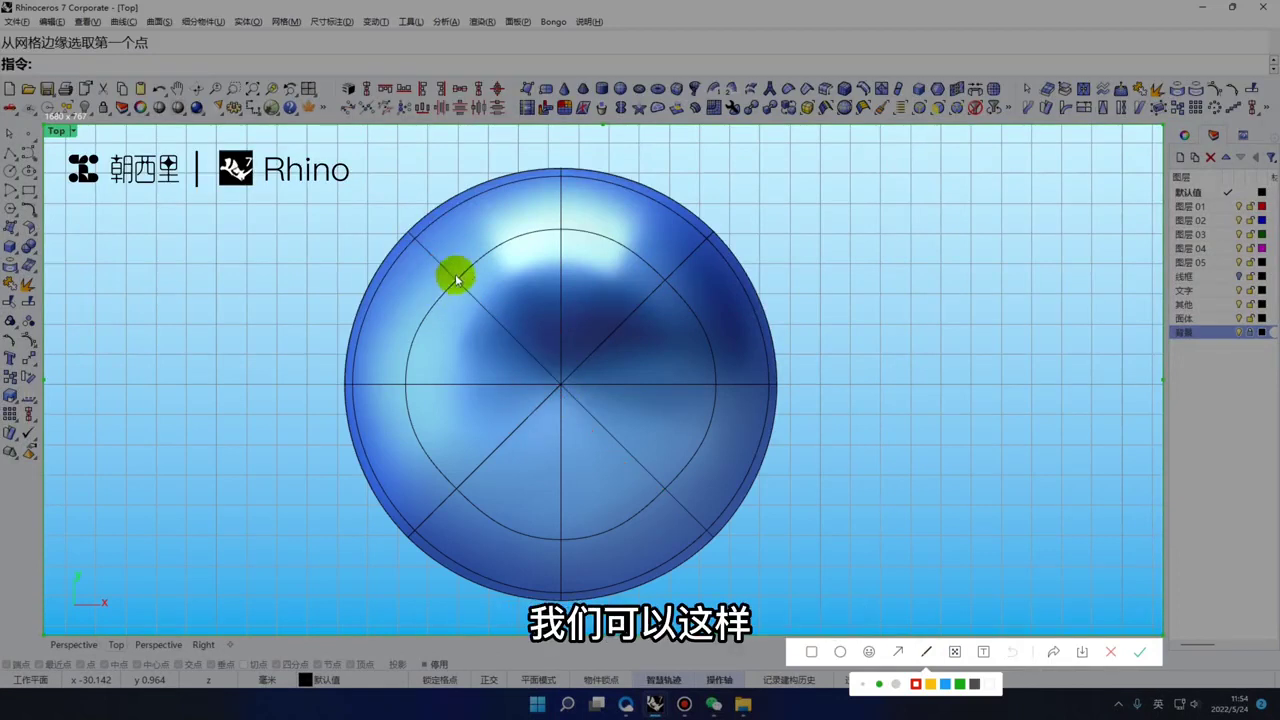
Sketch three parallel vertical edges over the captured arm, cross out the four centre diagonals, and discard the markup
left_click_drag(456, 281, 498, 342)
left_click_drag(563, 162, 563, 203)
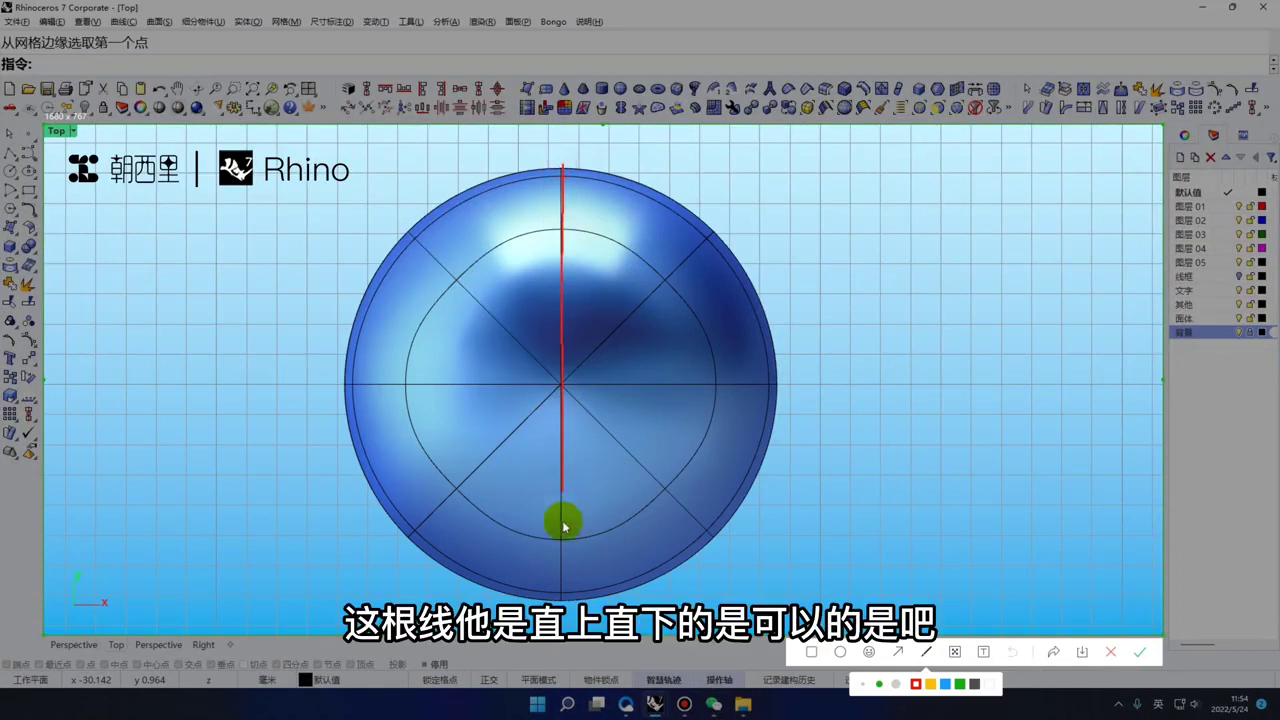
left_click_drag(452, 268, 543, 372)
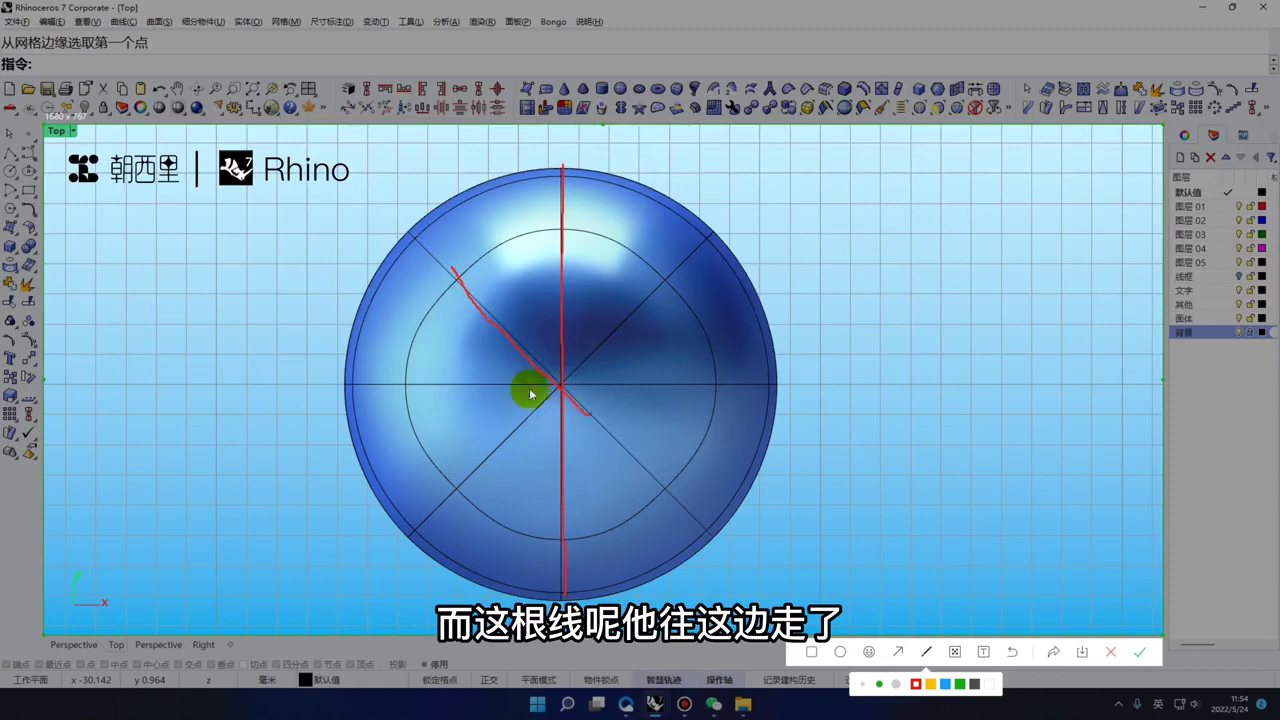
left_click_drag(455, 278, 460, 425)
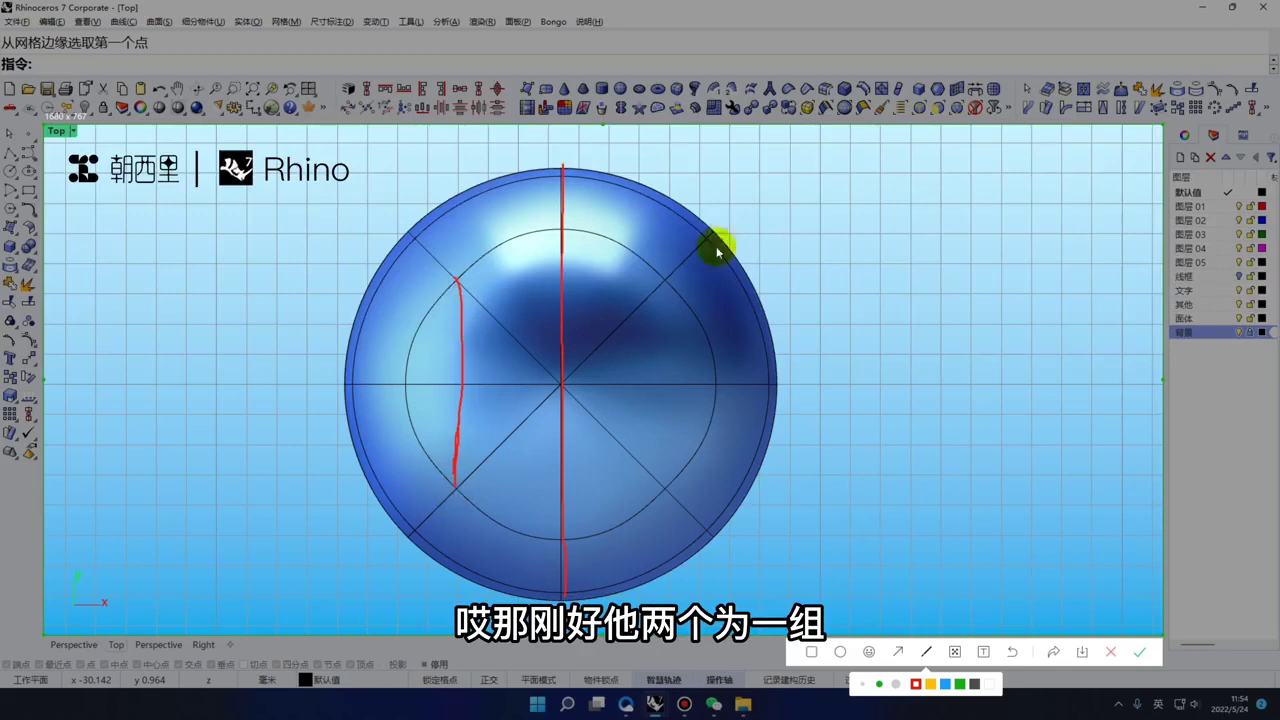
left_click_drag(666, 279, 666, 320)
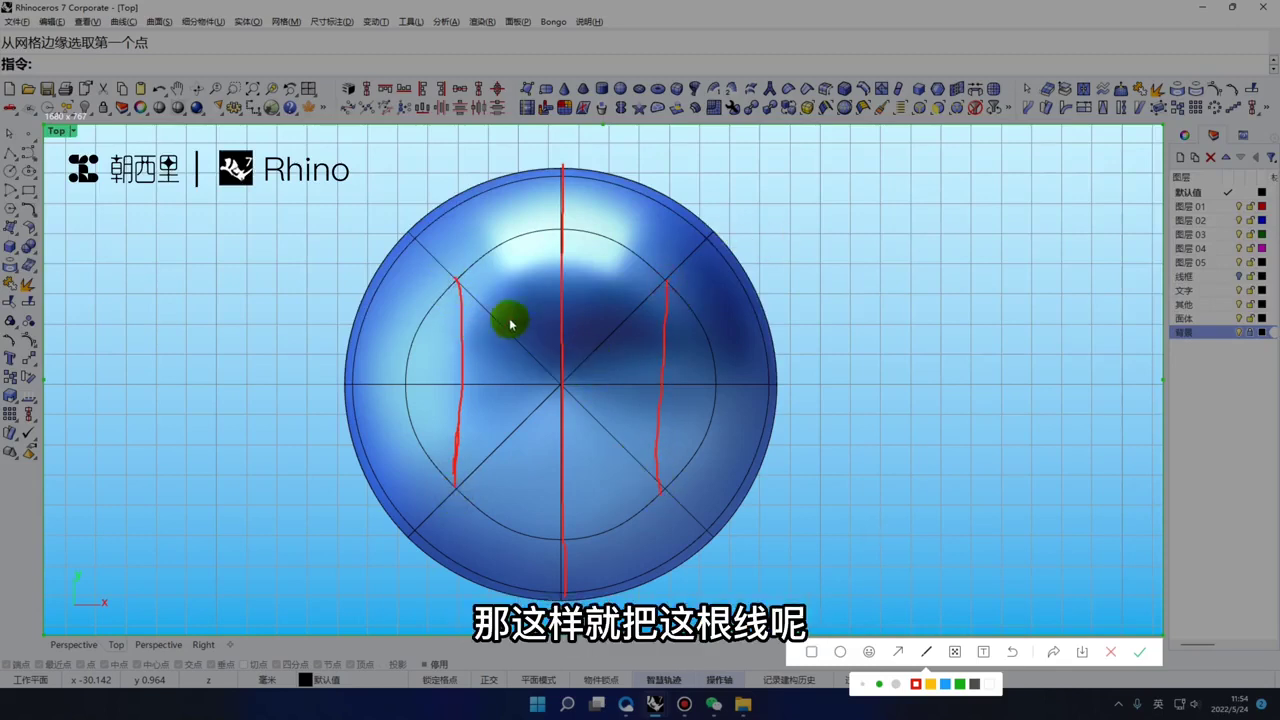
left_click_drag(502, 408, 528, 452)
left_click_drag(625, 433, 605, 464)
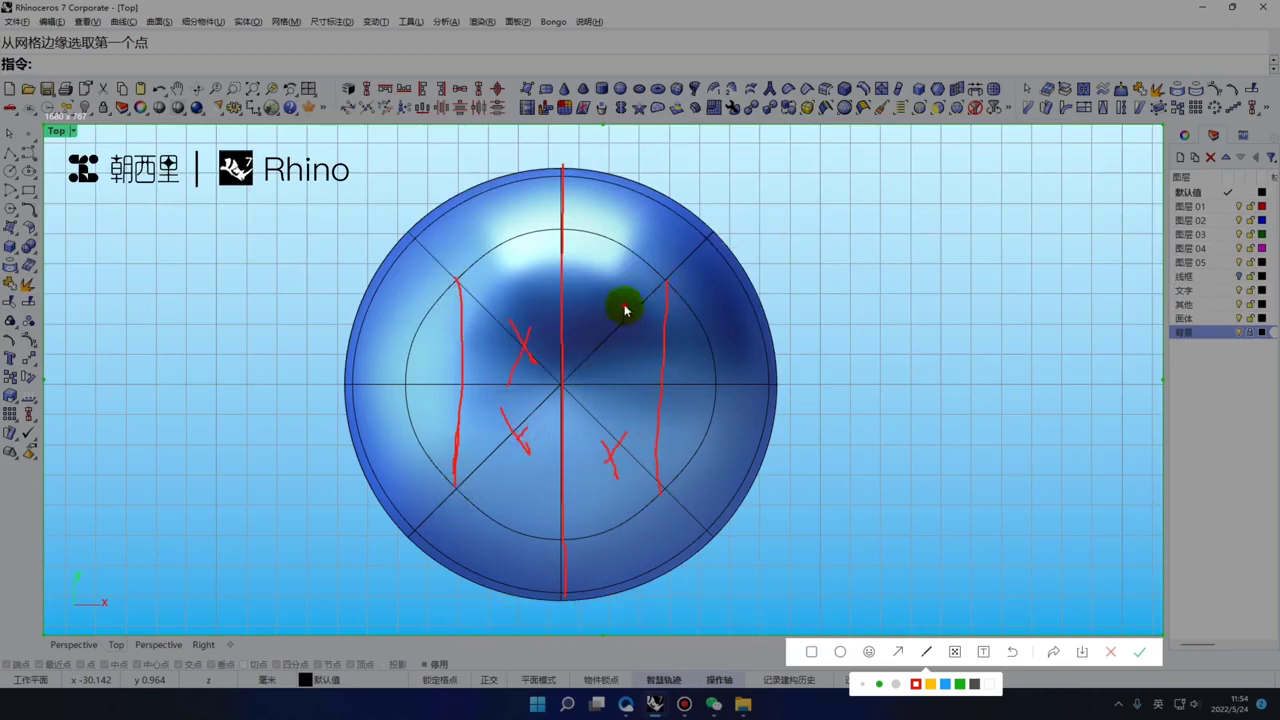
left_click(1107, 649)
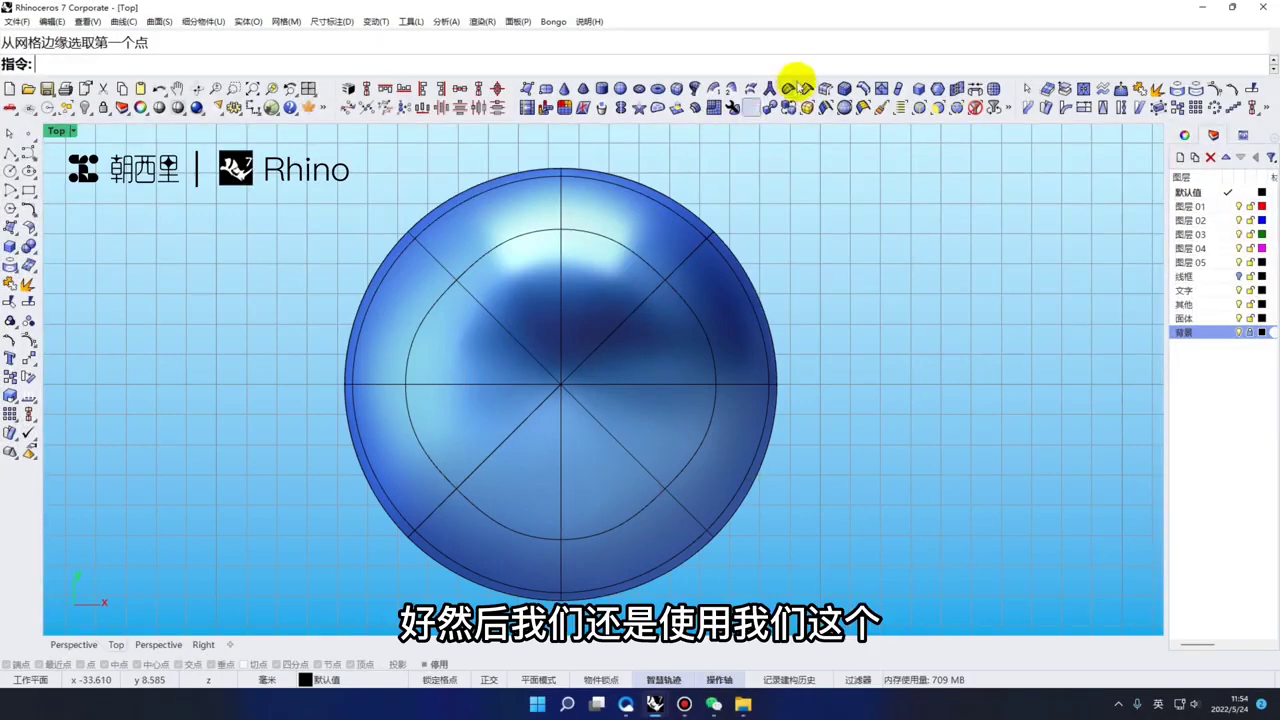
Insert two parallel edges across the arm's top, joining the two left diagonal ring vertices and the two right ones
left_click(880, 90)
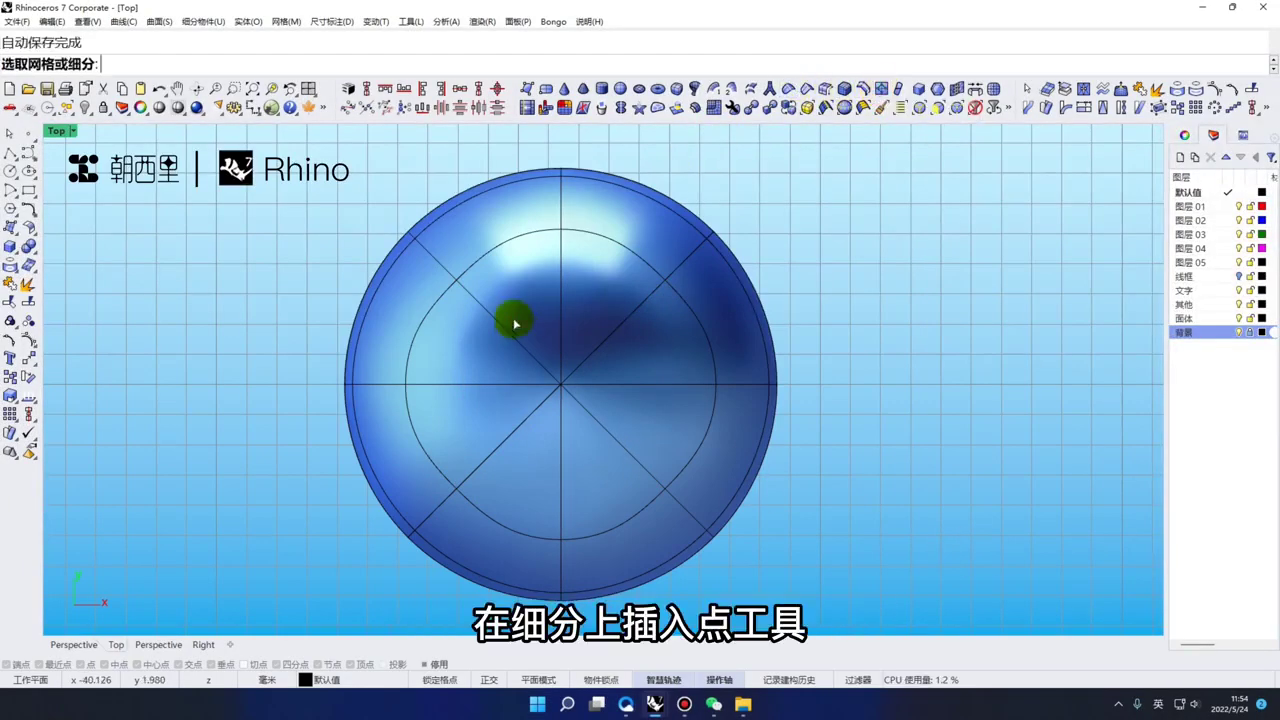
left_click(441, 265)
left_click(441, 384)
key("space")
key("space")
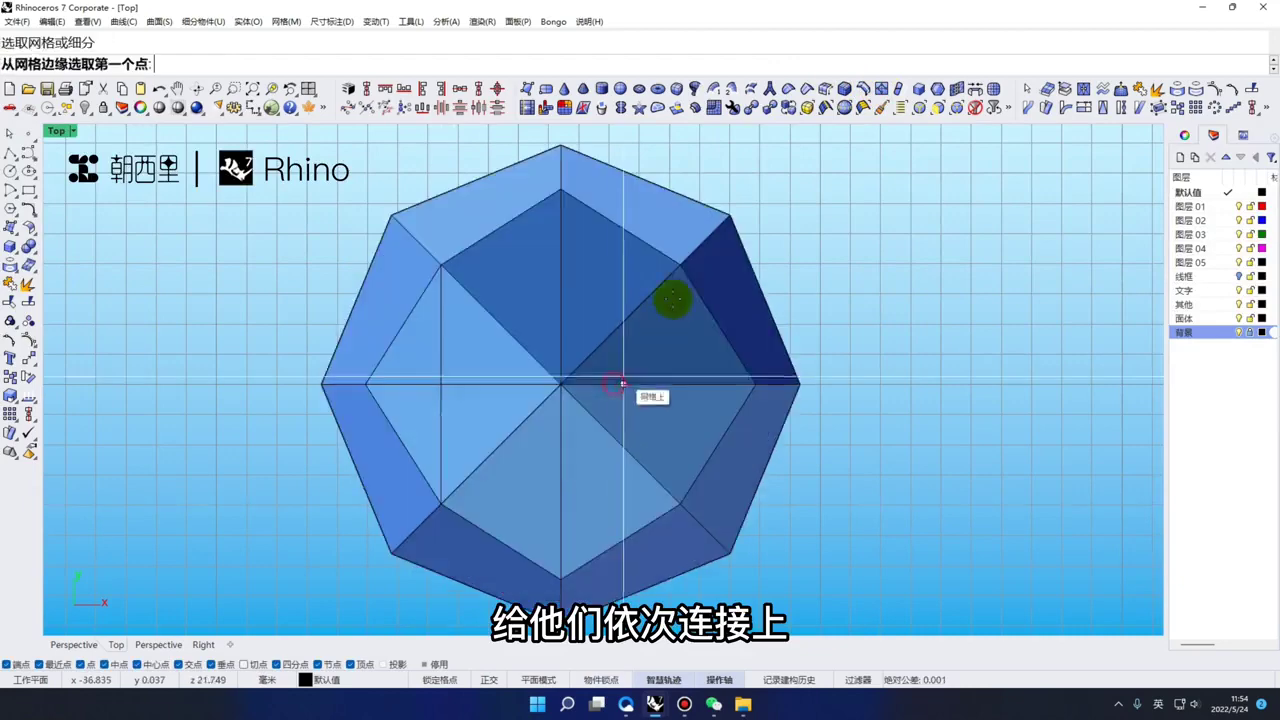
left_click(680, 265)
left_click(680, 503)
key("space")
Delete the four diagonal edges that meet at the centre of the arm's top
left_click(636, 460)
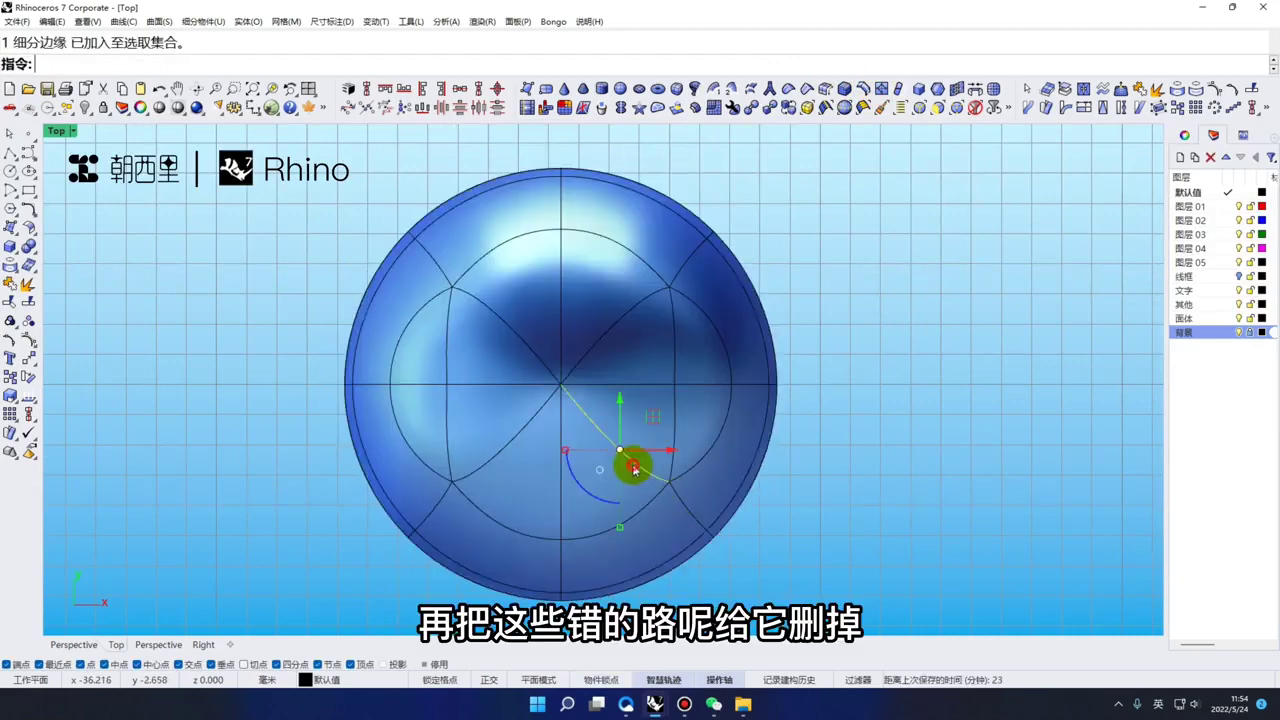
left_click(535, 418, "ctrl+shift")
key("Delete")
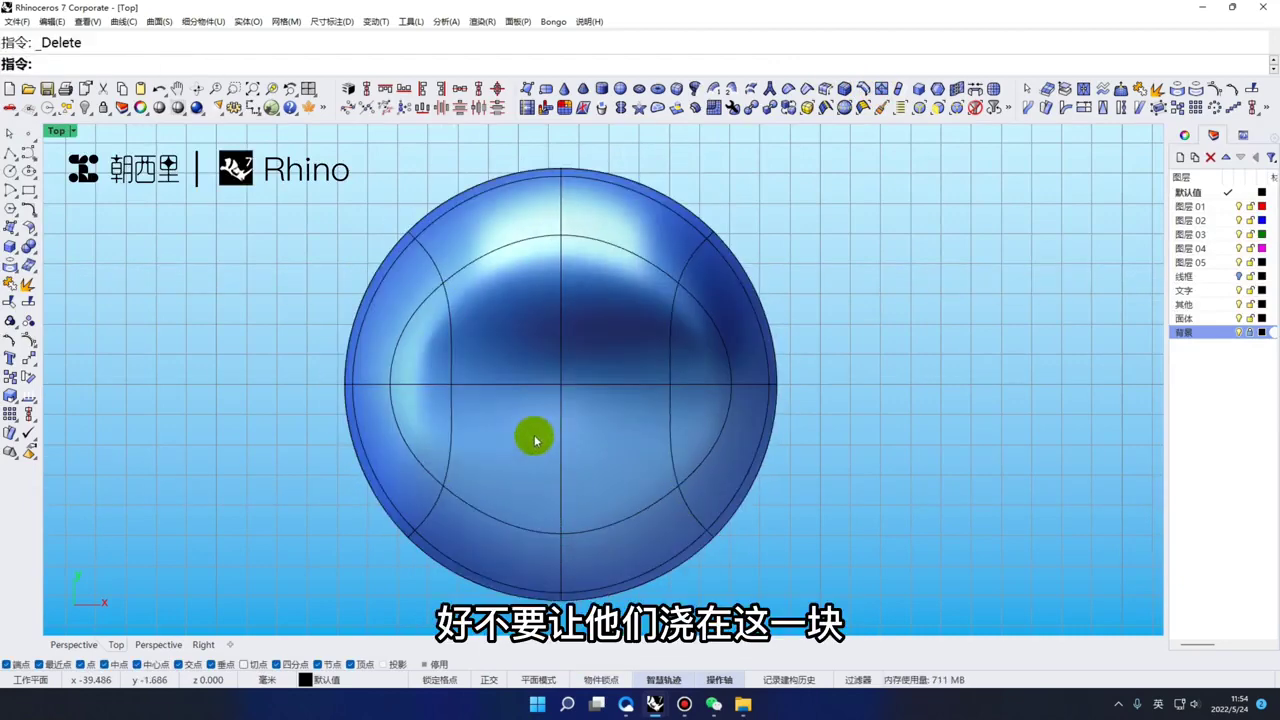
scroll(515, 422, "down", 2)
key("F4")
scroll(598, 428, "up", 10)
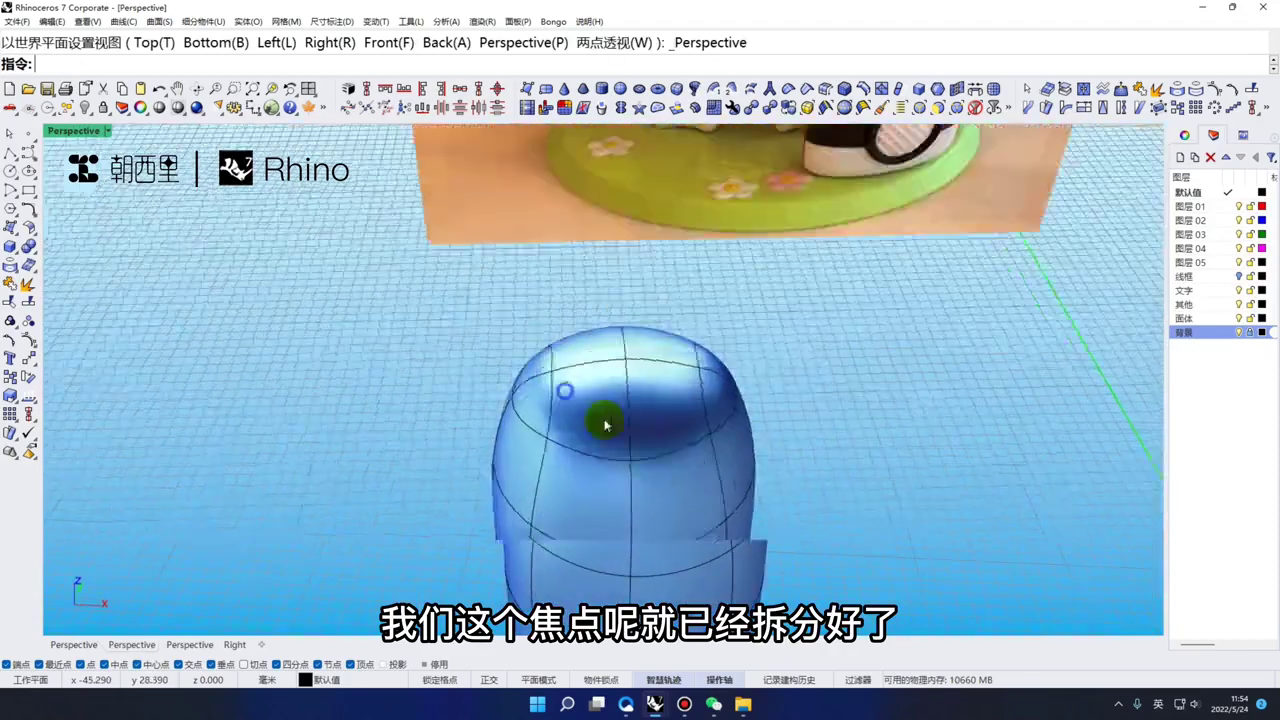
Raise the left, centre and right vertices on the arm's top together to form three finger bumps
scroll(683, 388, "down", 5)
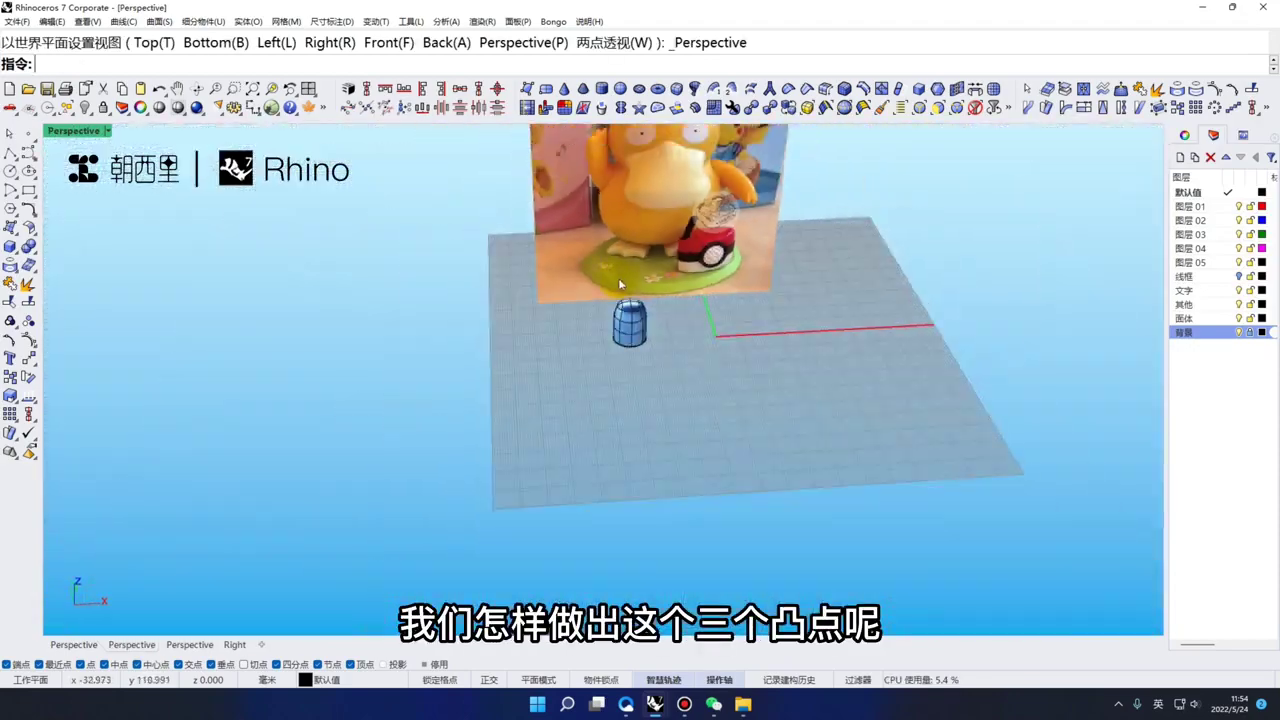
scroll(620, 323, "up", 5)
left_click(664, 430)
scroll(530, 478, "up", 2)
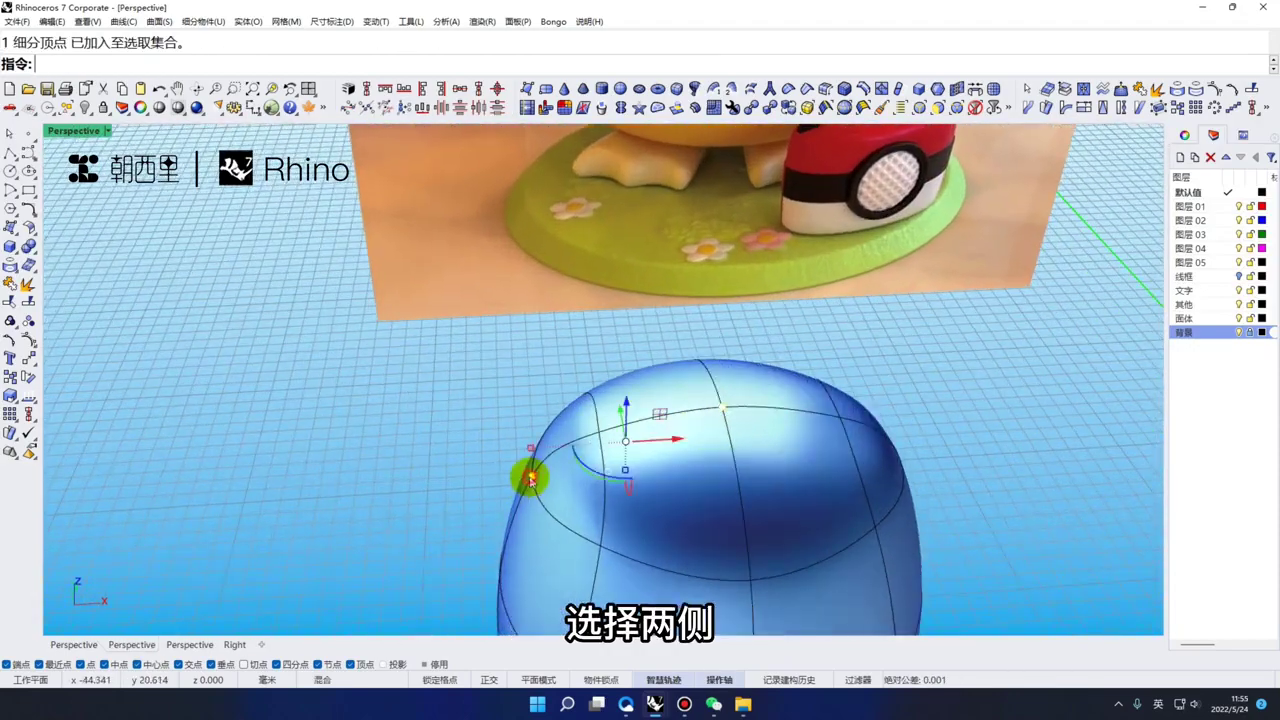
right_click_drag(660, 376, 832, 519)
right_click_drag(698, 460, 784, 462)
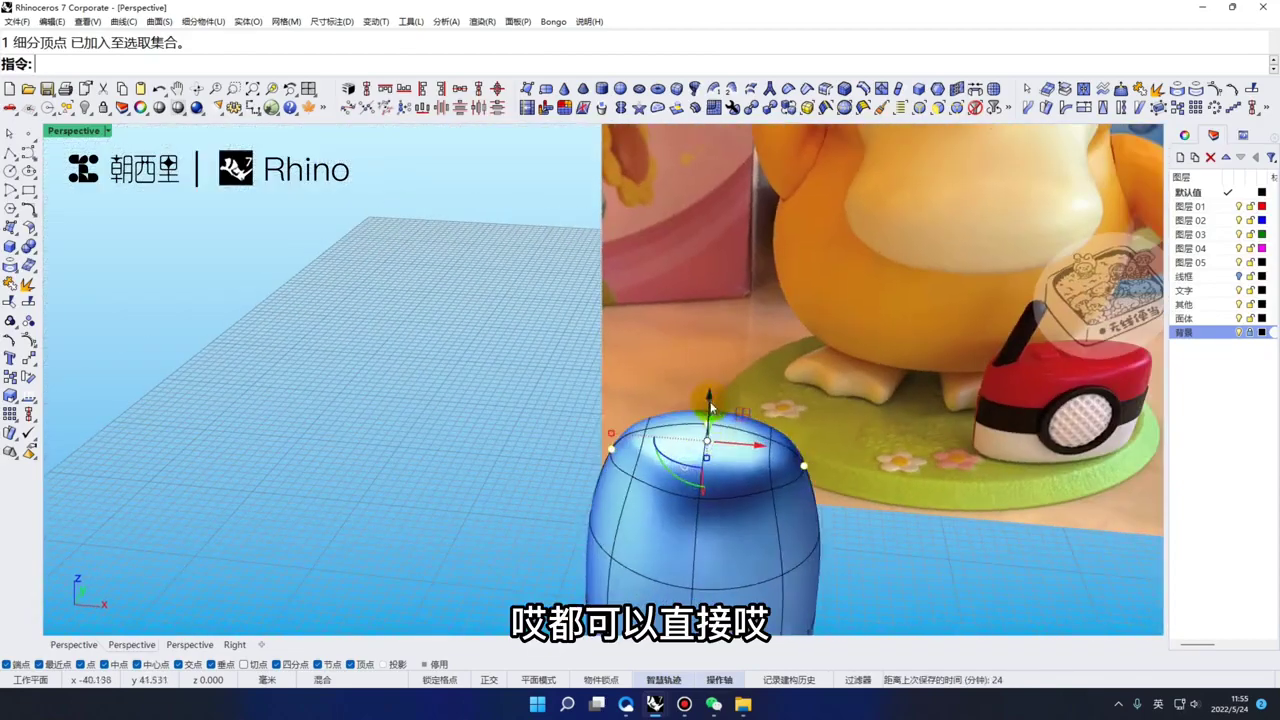
left_click_drag(710, 403, 717, 284)
left_click(524, 372)
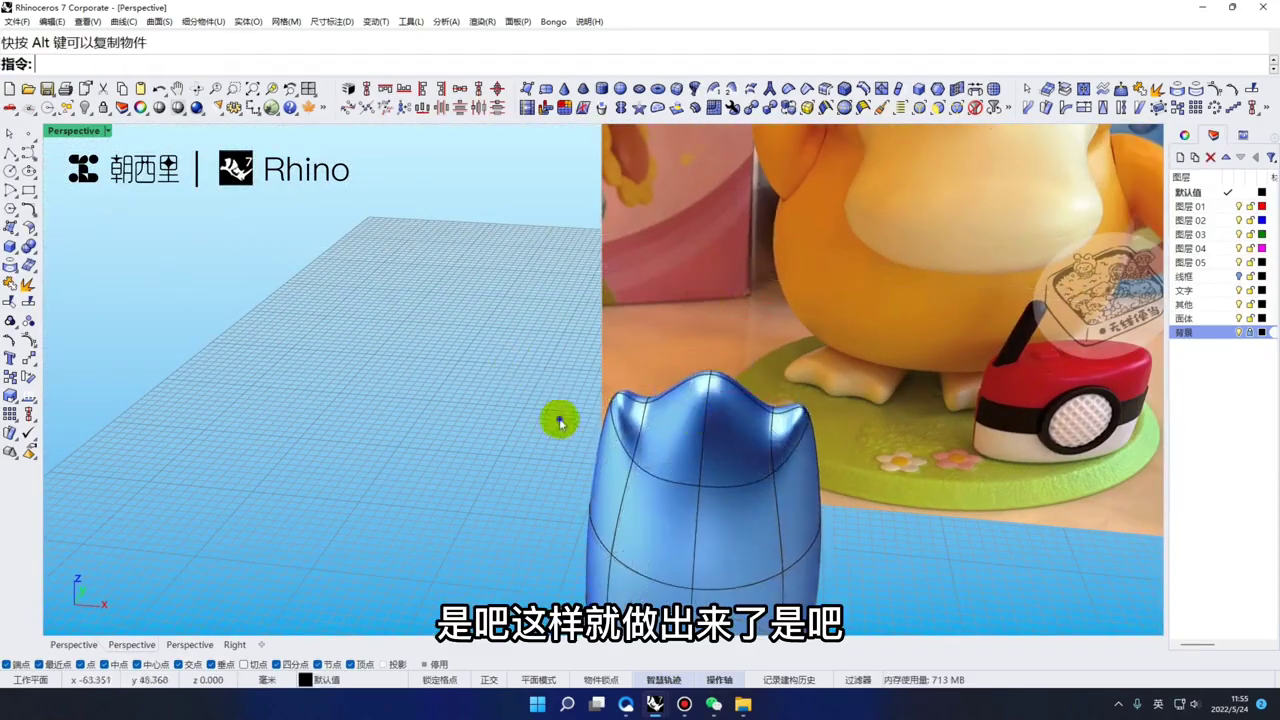
Examine the shape of the three finger bumps against the reference picture from several angles
scroll(585, 405, "down", 5)
right_click_drag(557, 420, 419, 396)
scroll(574, 426, "up", 7)
scroll(419, 396, "up", 3)
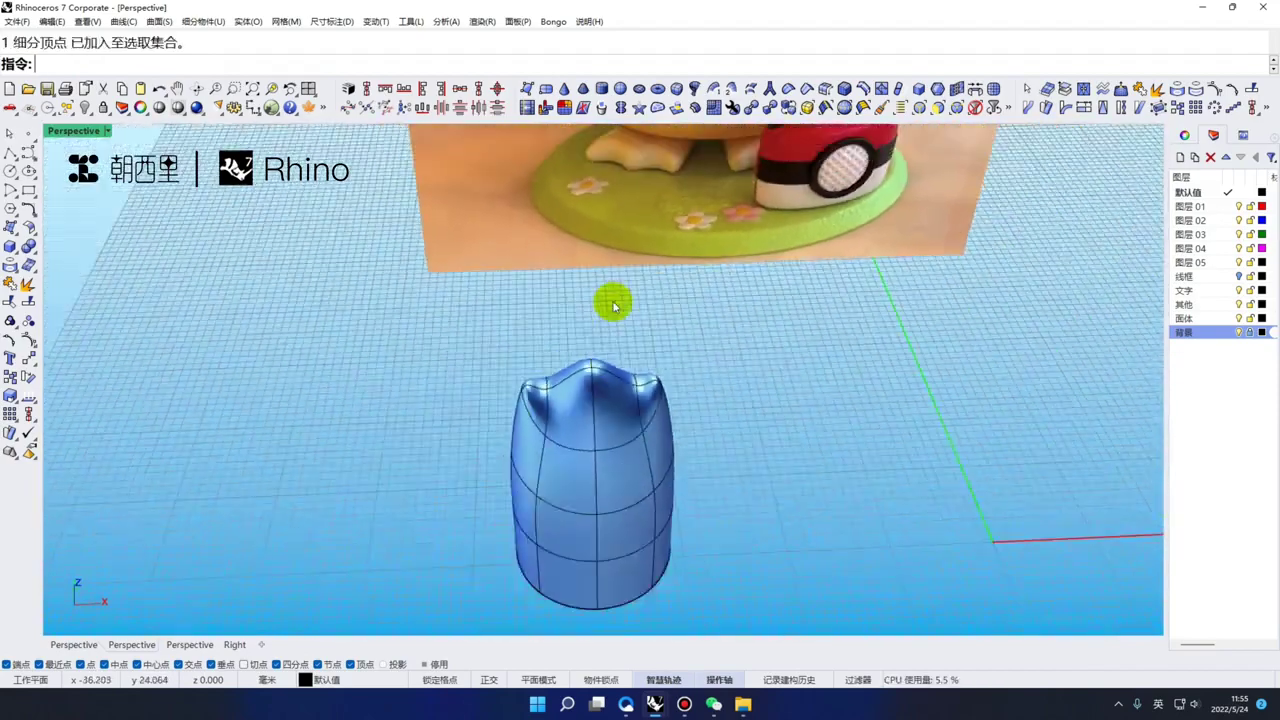
scroll(614, 306, "down", 5)
mouse_move(614, 306)
right_mouse_down()
mouse_move(566, 346)
mouse_move(568, 318)
right_mouse_up()
type("C")
key("Return")
scroll(593, 365, "up", 5)
key("ctrl+alt+s")
scroll(596, 366, "up", 5)
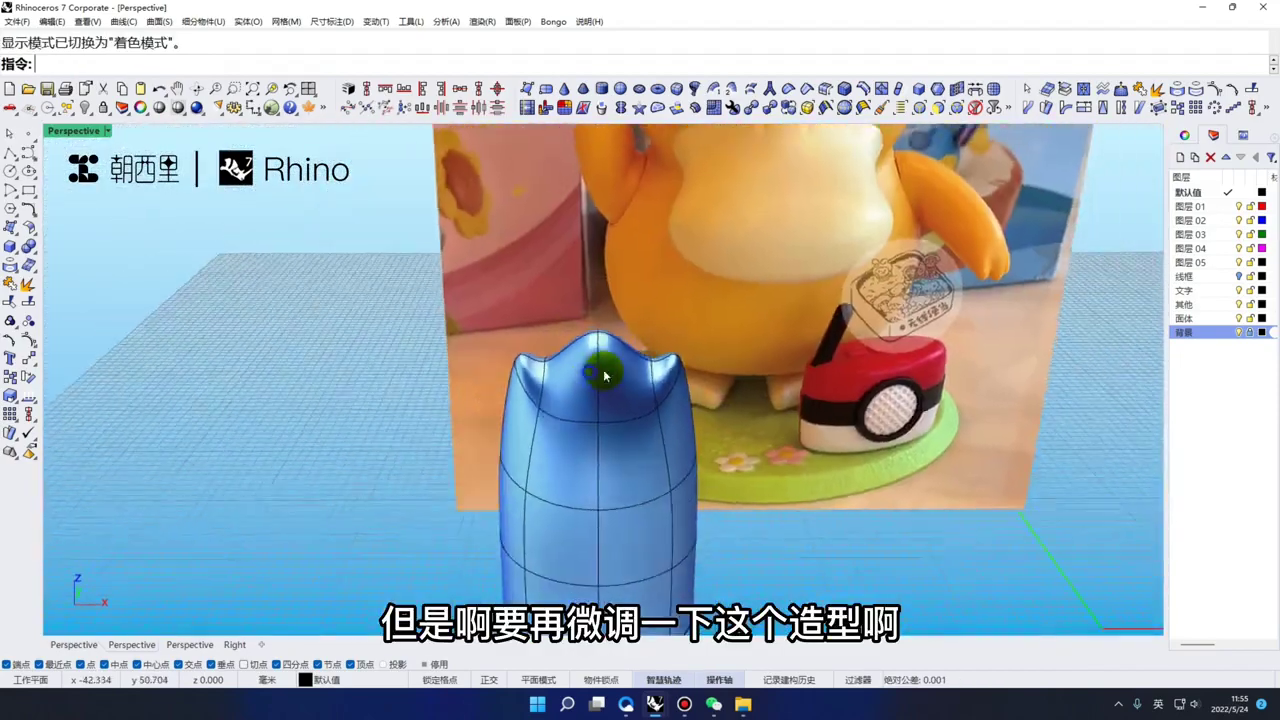
Try to move the vertex in the dip between the left and middle fingers inward along X, and undo it
left_click(566, 360)
scroll(560, 360, "up", 3)
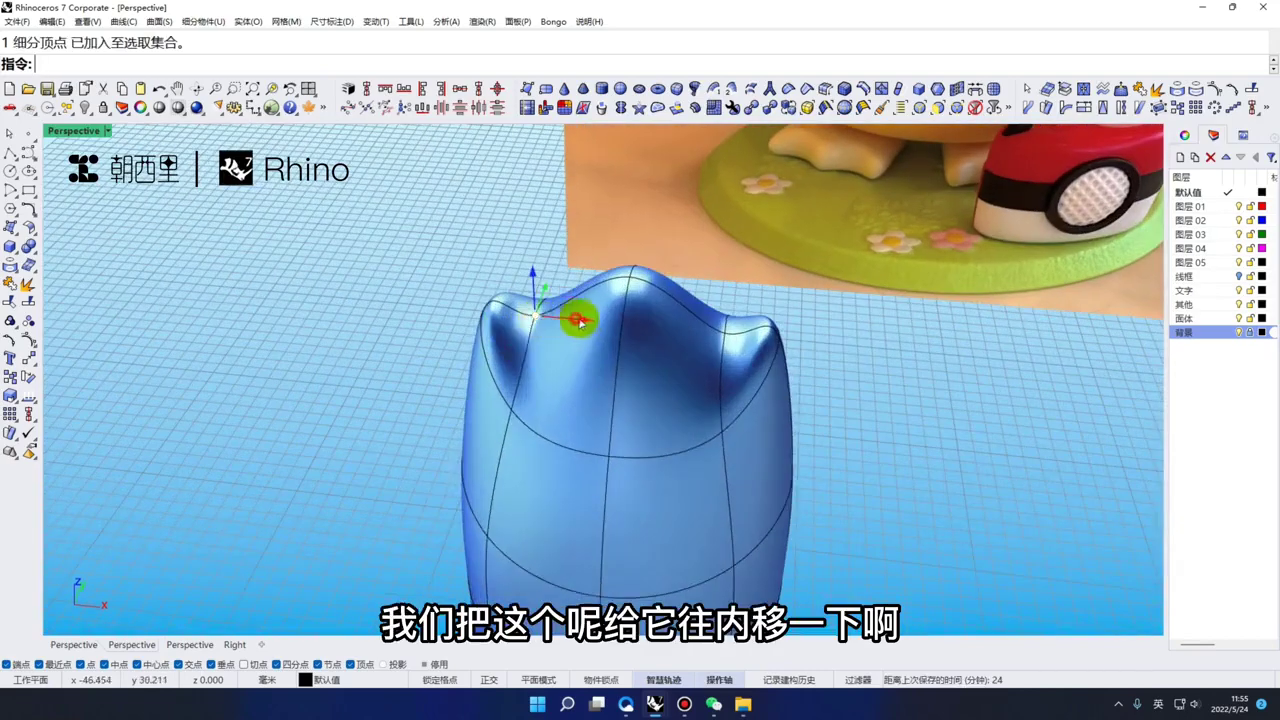
left_click_drag(578, 320, 600, 322)
left_click(586, 281)
scroll(575, 315, "down", 3)
right_click_drag(572, 385, 514, 373)
scroll(665, 358, "up", 2)
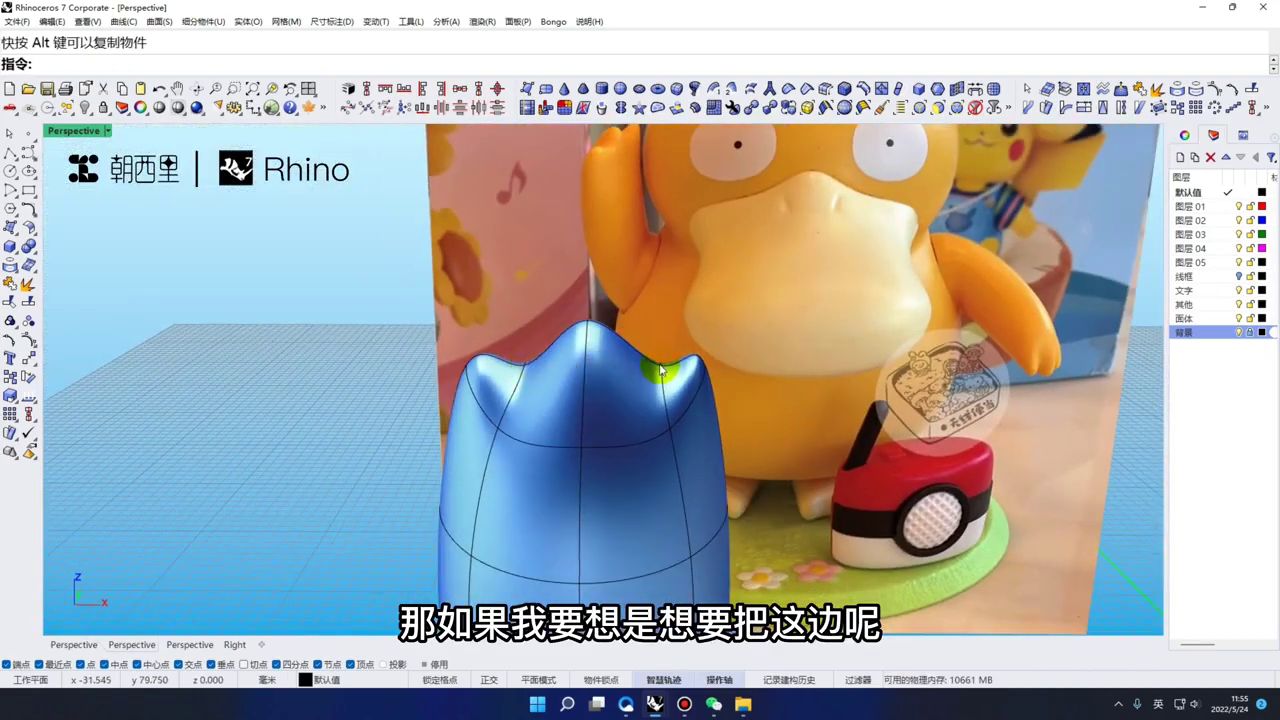
scroll(576, 354, "down", 5)
right_click_drag(580, 370, 560, 420)
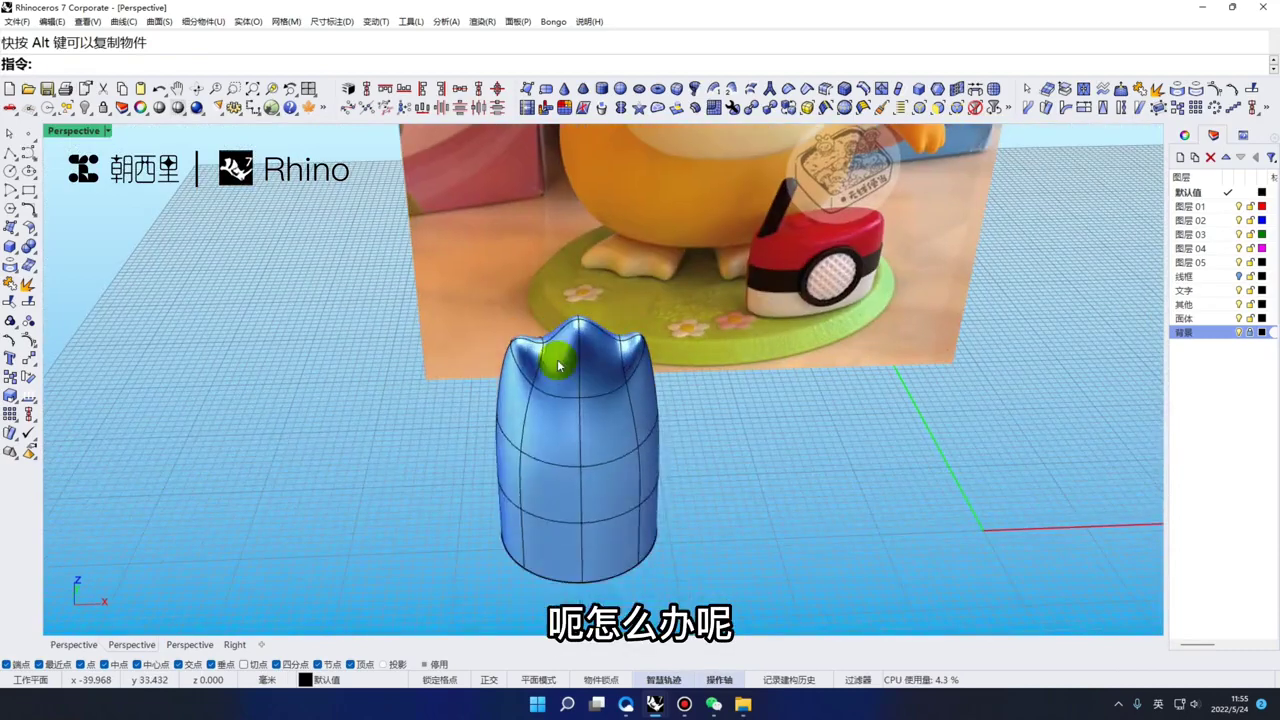
key("ctrl+z")
Try to apply Reflect symmetry to the arm about a plane through its middle finger, and undo it
left_click(555, 346)
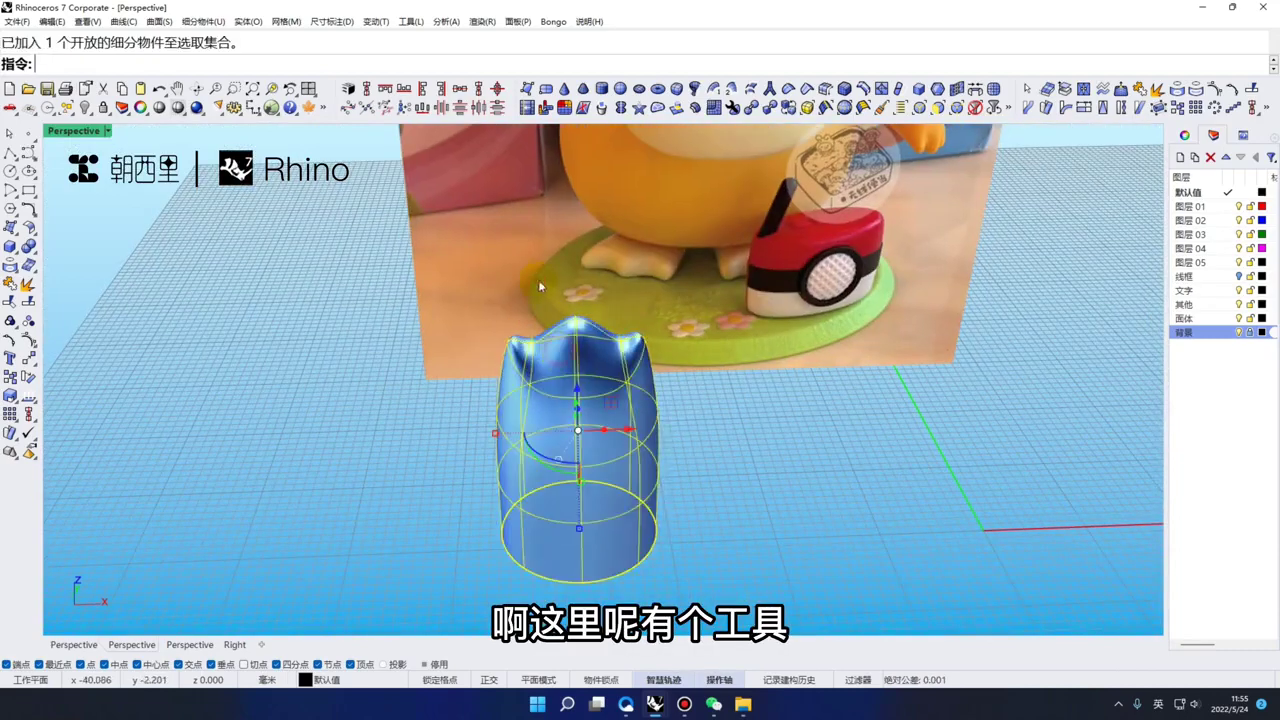
left_click(621, 107)
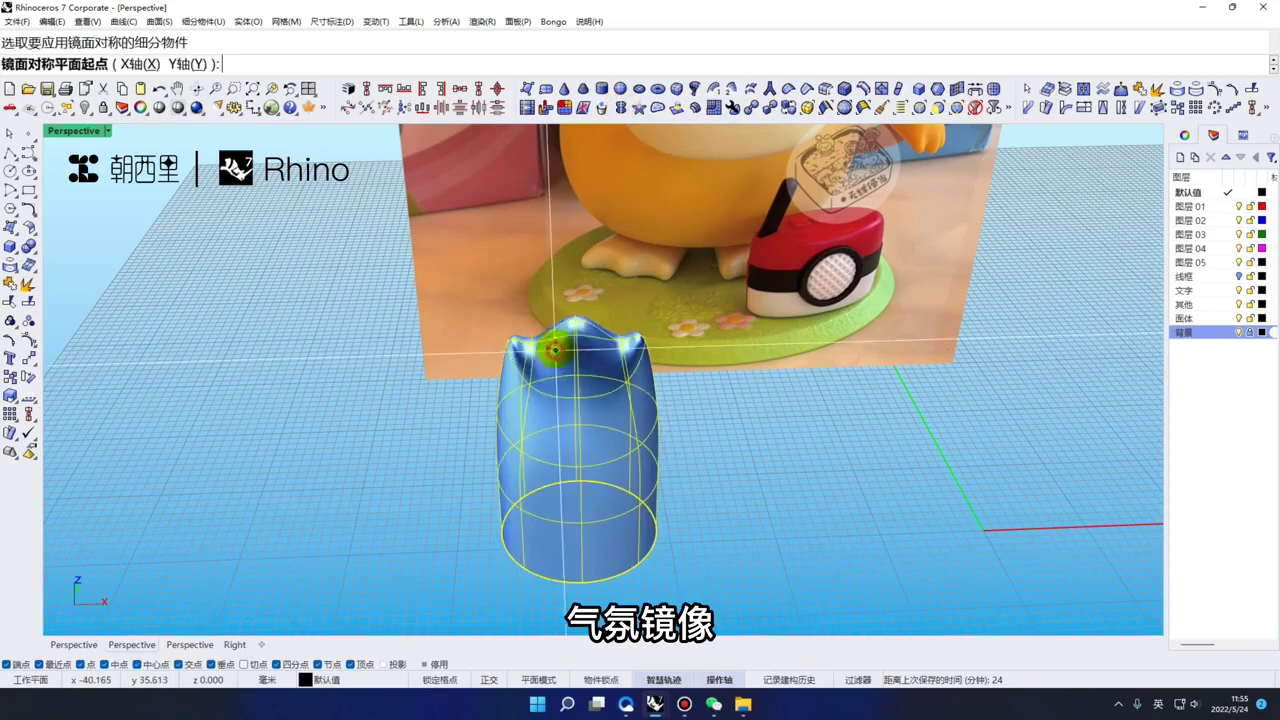
left_click(583, 336)
scroll(577, 491, "down", 2)
left_click(583, 567)
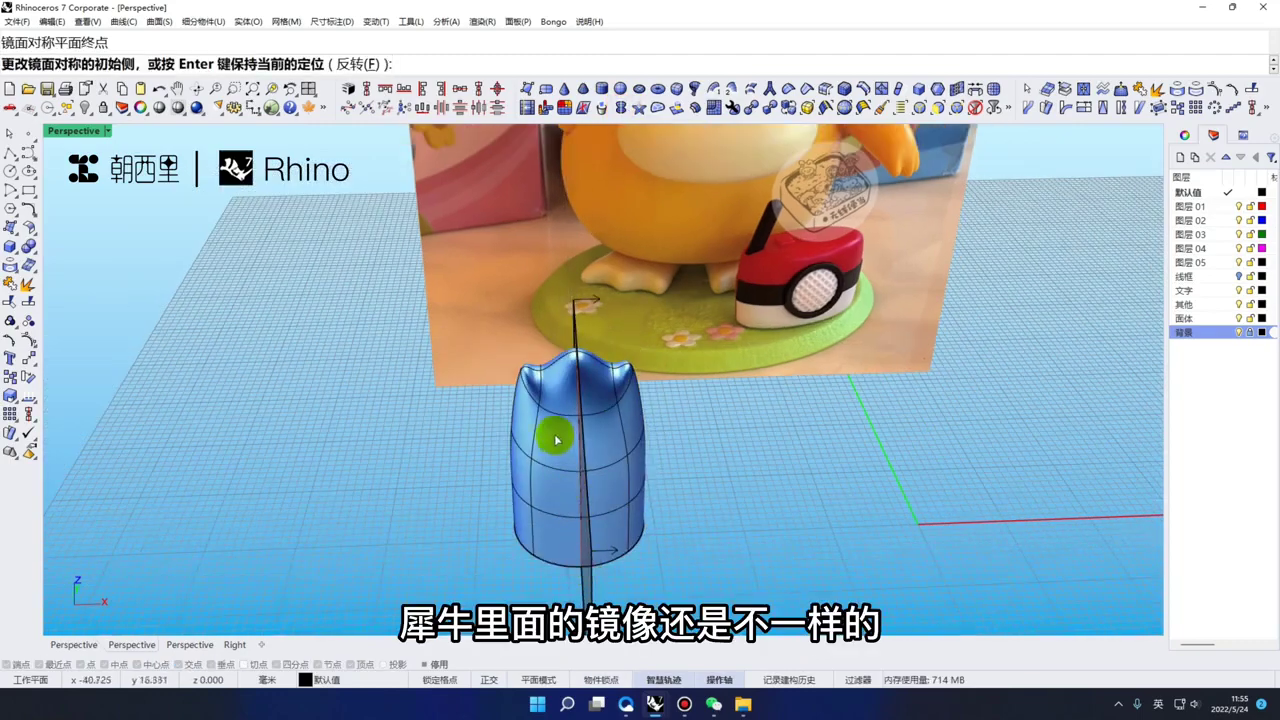
right_click_drag(557, 437, 693, 597)
right_click_drag(648, 438, 587, 402)
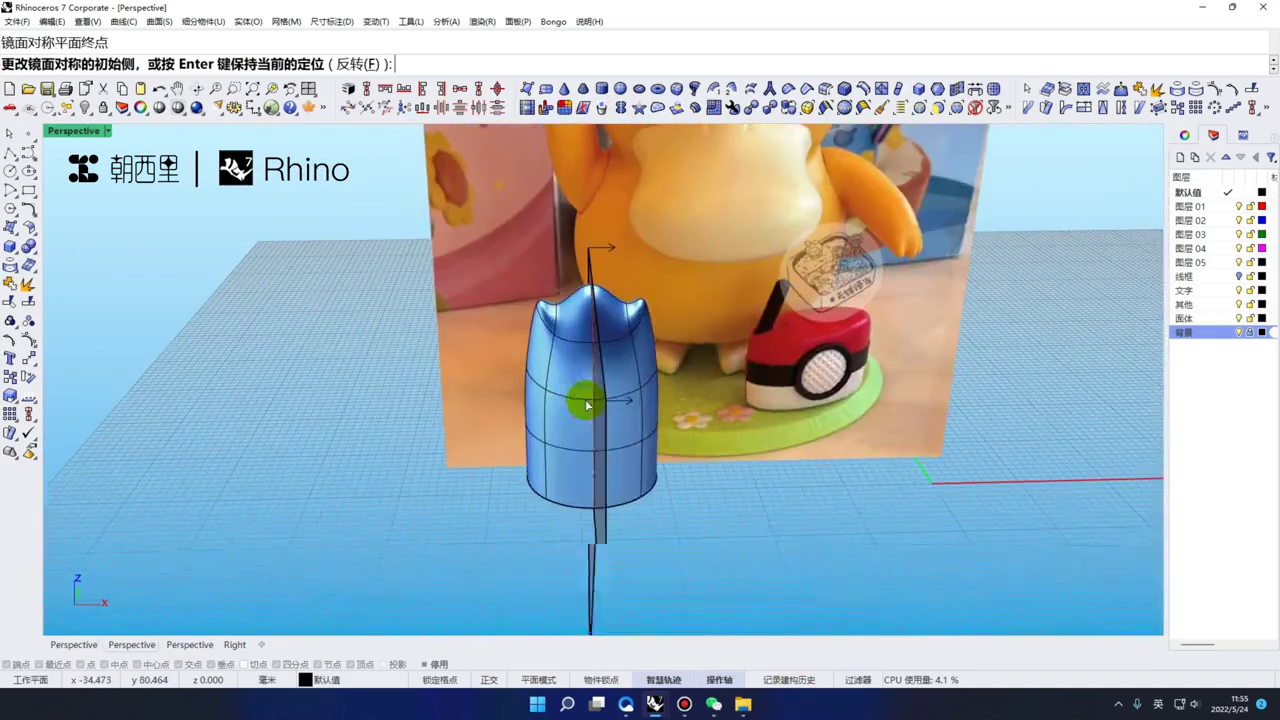
key("Return")
key("Return")
key("ctrl+z")
Start Reflect on the arm and define the symmetry plane front to back through the middle finger
right_click_drag(588, 346, 574, 331)
left_click(574, 331)
right_click(574, 331)
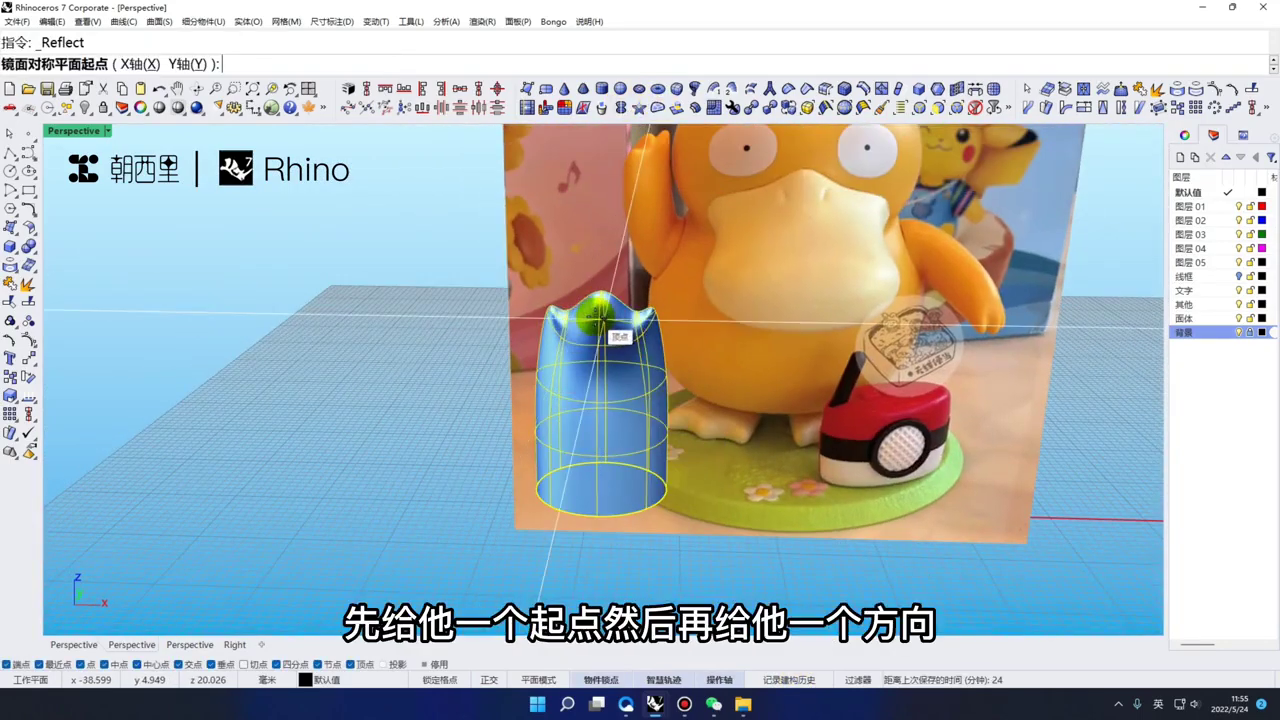
left_click(601, 348)
left_click(581, 430)
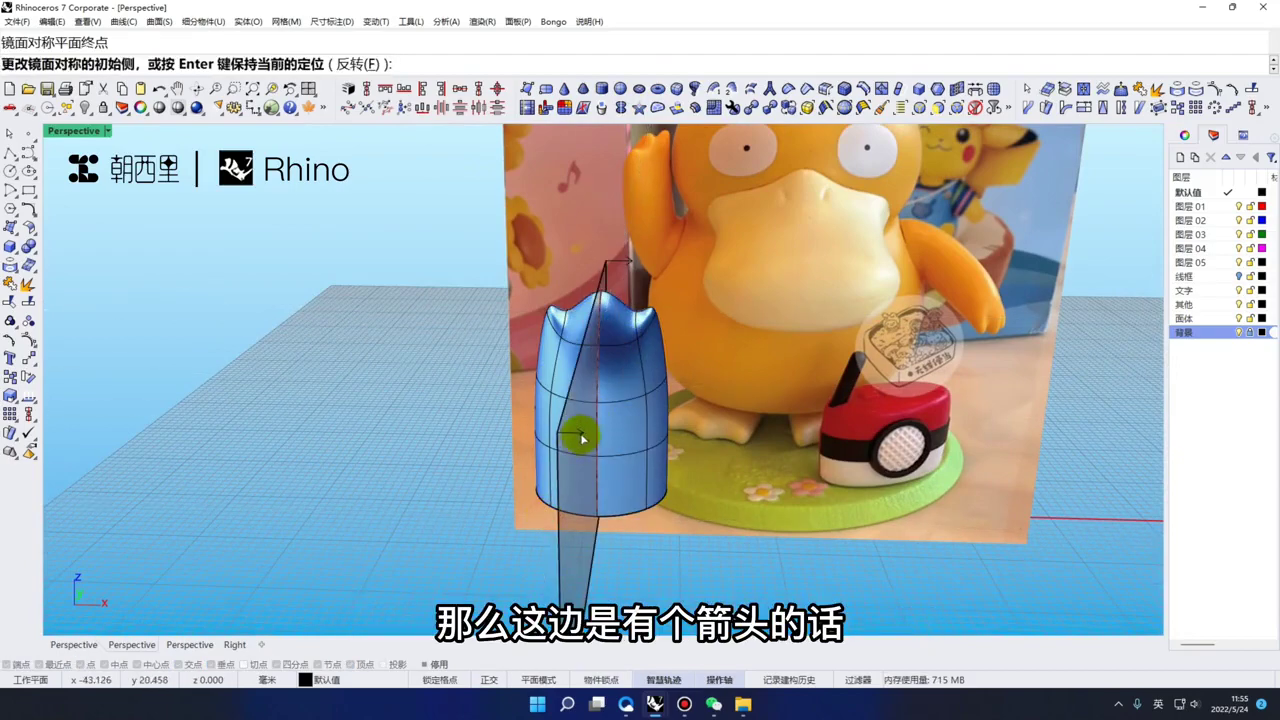
right_click_drag(580, 434, 538, 346)
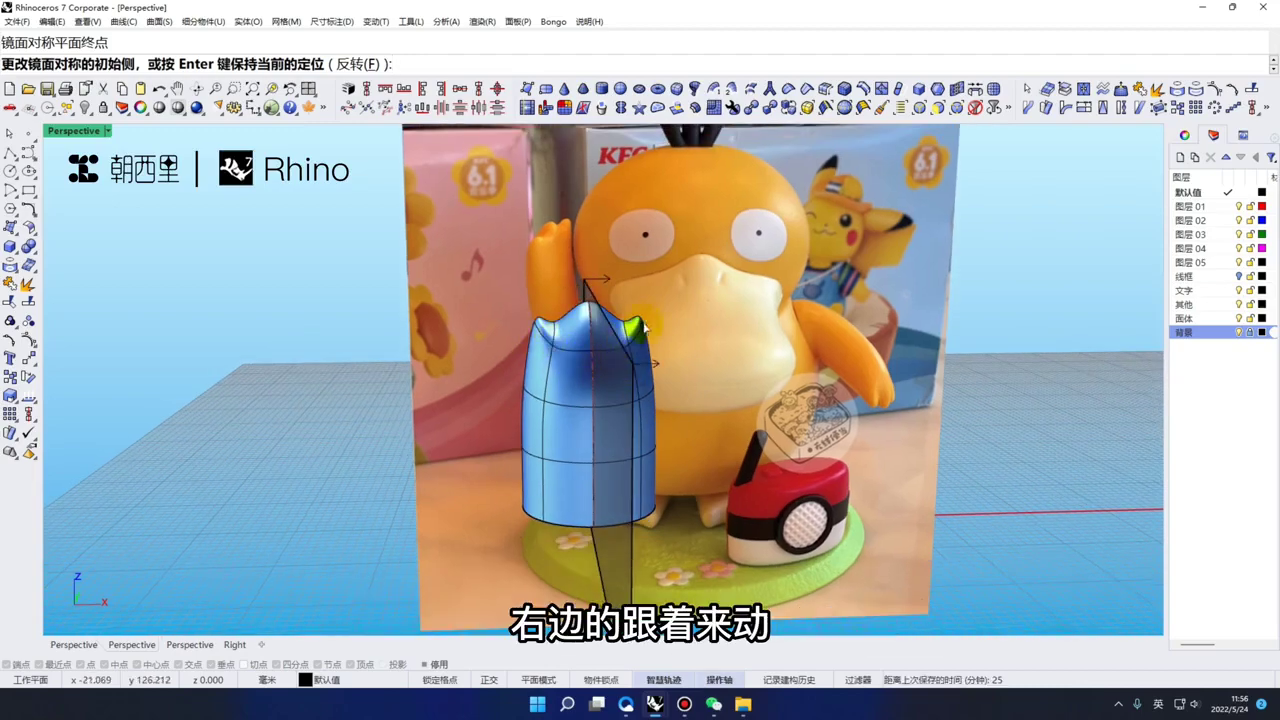
Flip the initial side of the symmetry to the arm's left half and apply the reflection
left_click(373, 67)
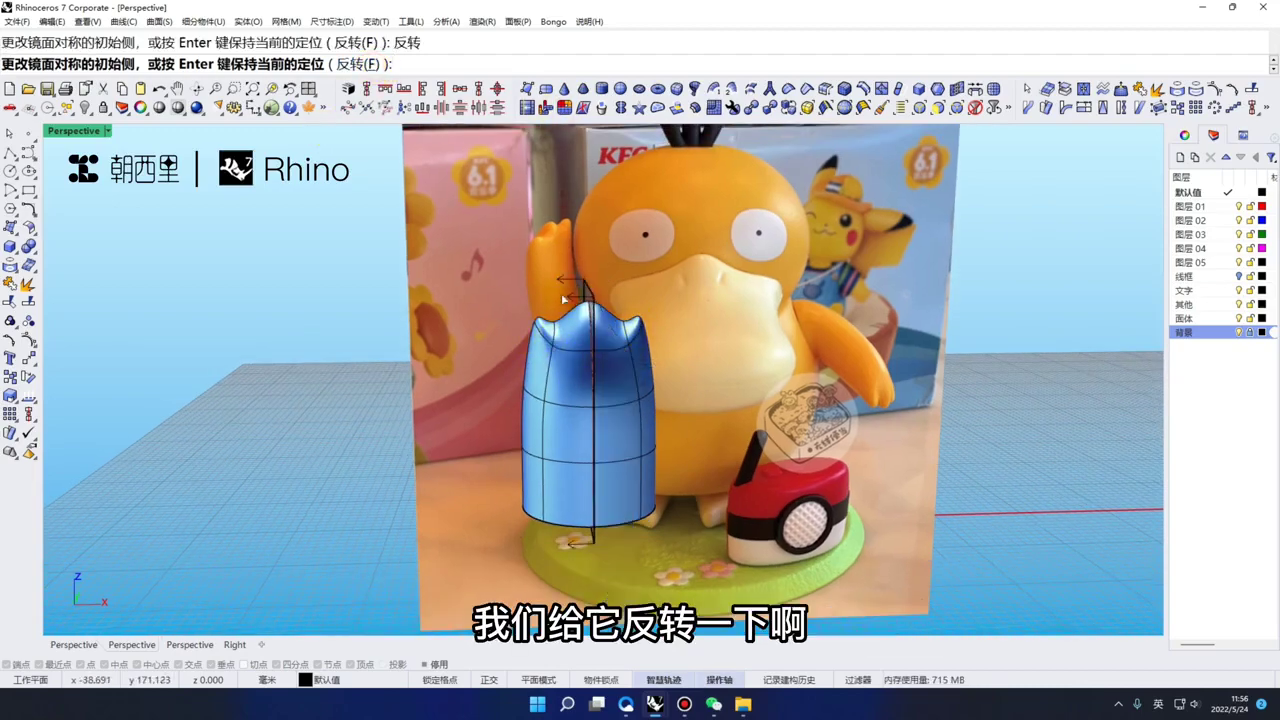
right_click_drag(568, 296, 580, 296)
scroll(568, 304, "up", 3)
scroll(546, 340, "down", 1)
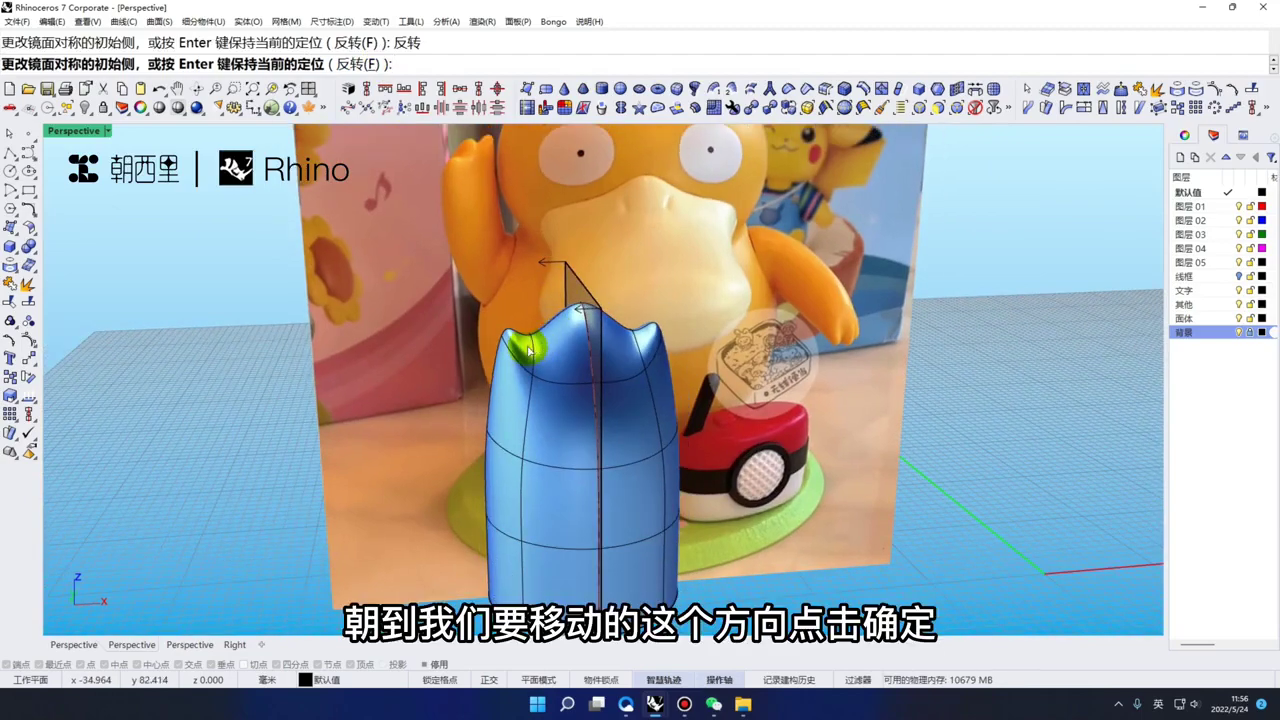
right_click(533, 351)
Test the symmetry by moving the left dip vertex and a vertex on the left finger, undoing each move
scroll(520, 358, "up", 3)
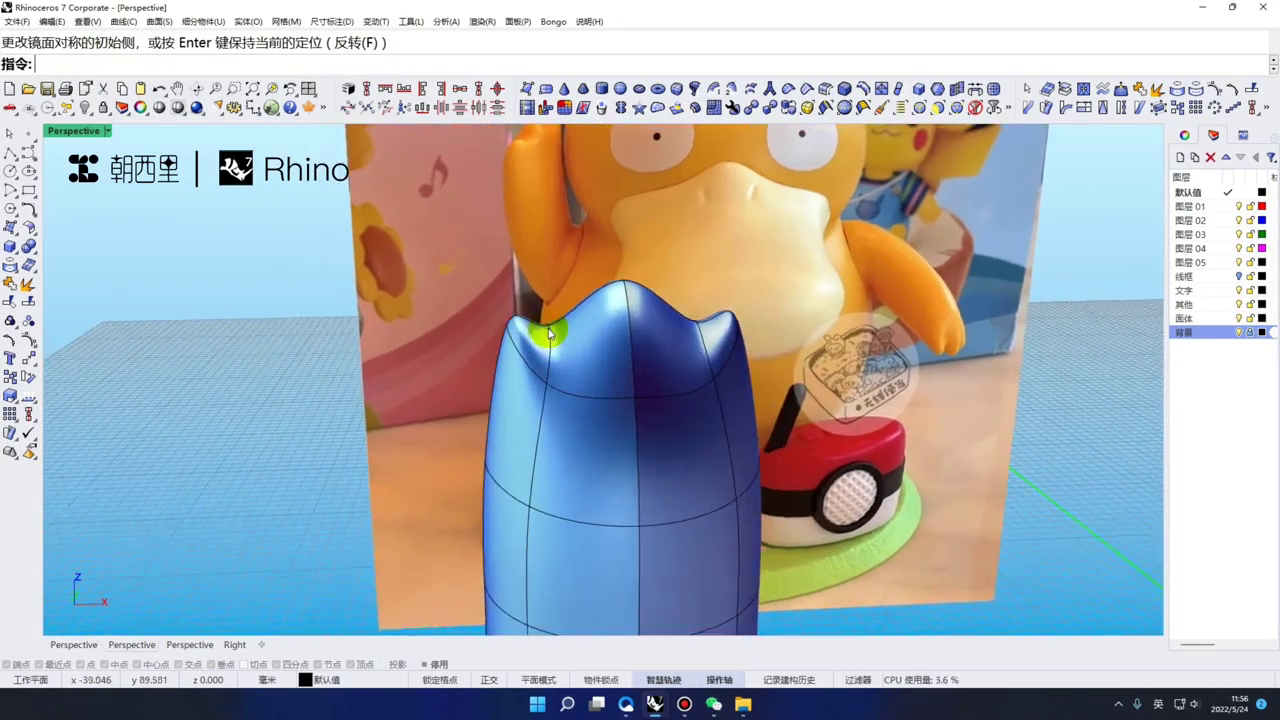
left_click(549, 332, "ctrl+shift")
right_click_drag(549, 334, 588, 317)
left_click_drag(578, 319, 605, 314)
key("ctrl+z")
left_click(497, 355, "ctrl+shift")
left_click_drag(521, 327, 381, 230)
key("ctrl+z")
Move the vertex in the dip between the left and middle fingers inward along X
scroll(541, 358, "down", 2)
left_click(542, 357, "ctrl+shift")
right_click_drag(543, 356, 567, 325)
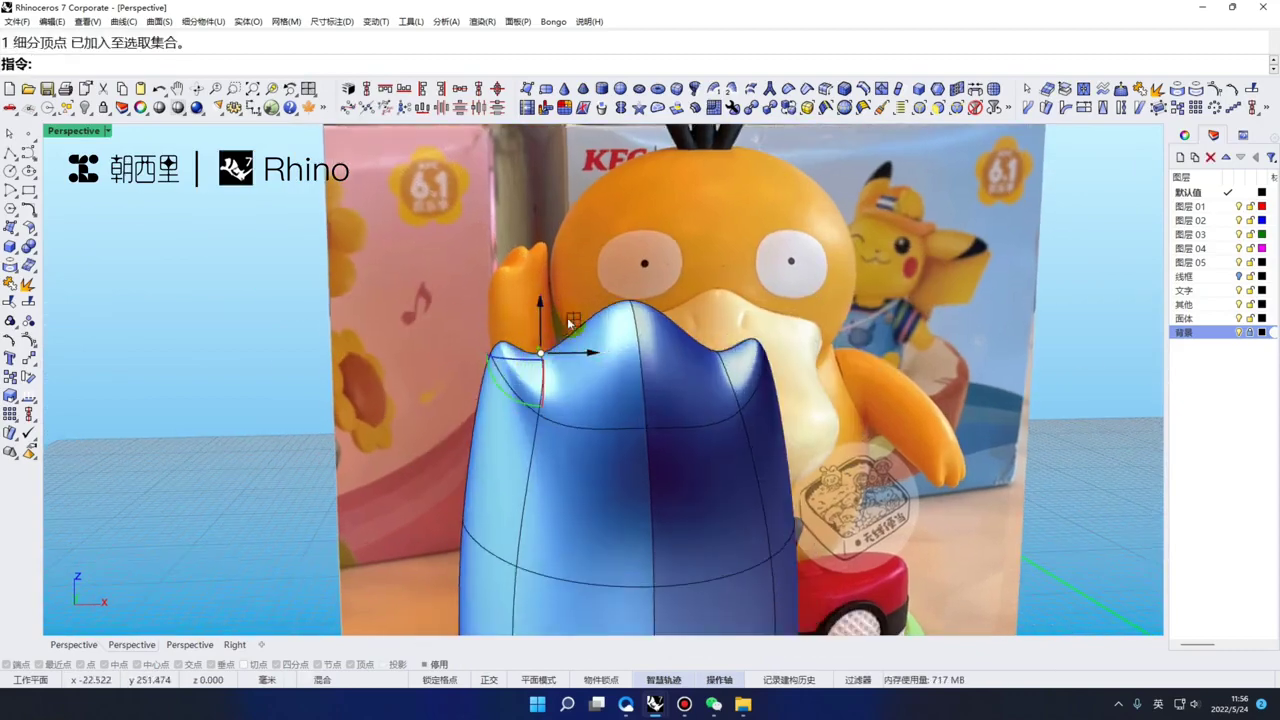
left_click_drag(568, 323, 596, 320)
key("Escape")
scroll(574, 377, "down", 3)
right_click_drag(574, 377, 549, 343)
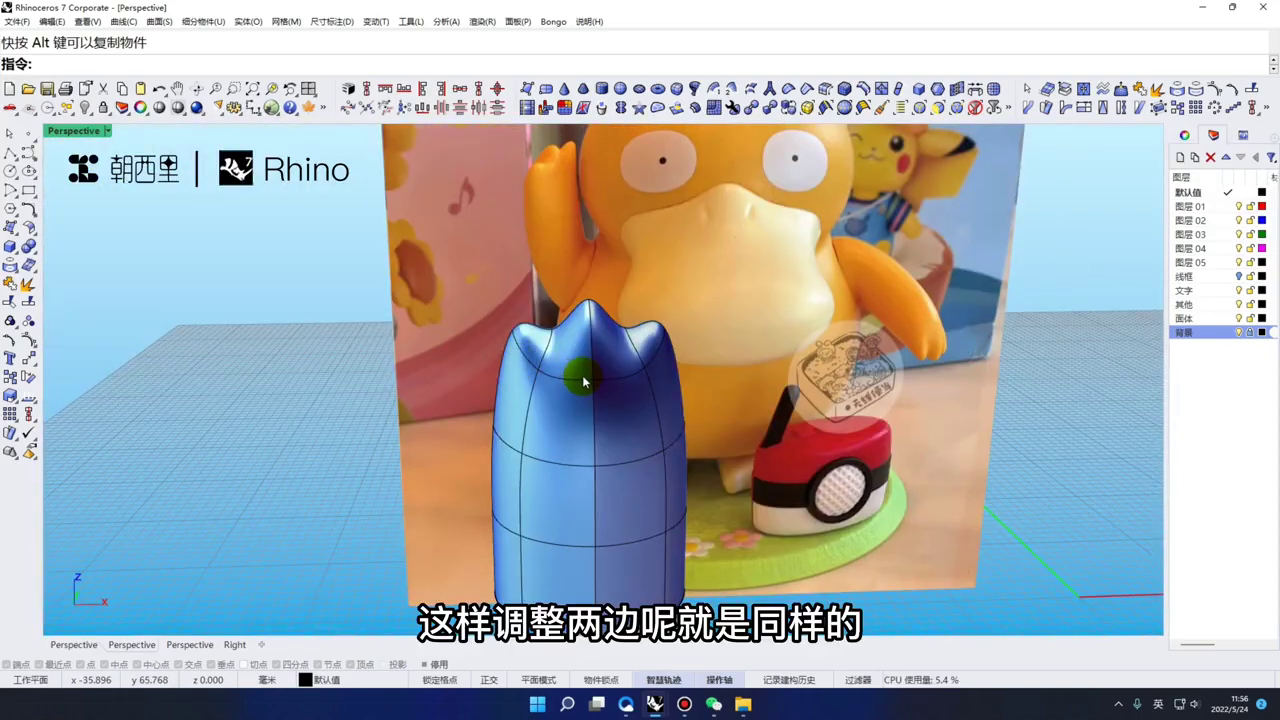
Scale the edge loop just below the fingers inward along Y to flatten the hand like the reference
right_click_drag(580, 365, 640, 314)
double_click(660, 388)
scroll(640, 314, "down", 7)
scroll(125, 235, "up", 6)
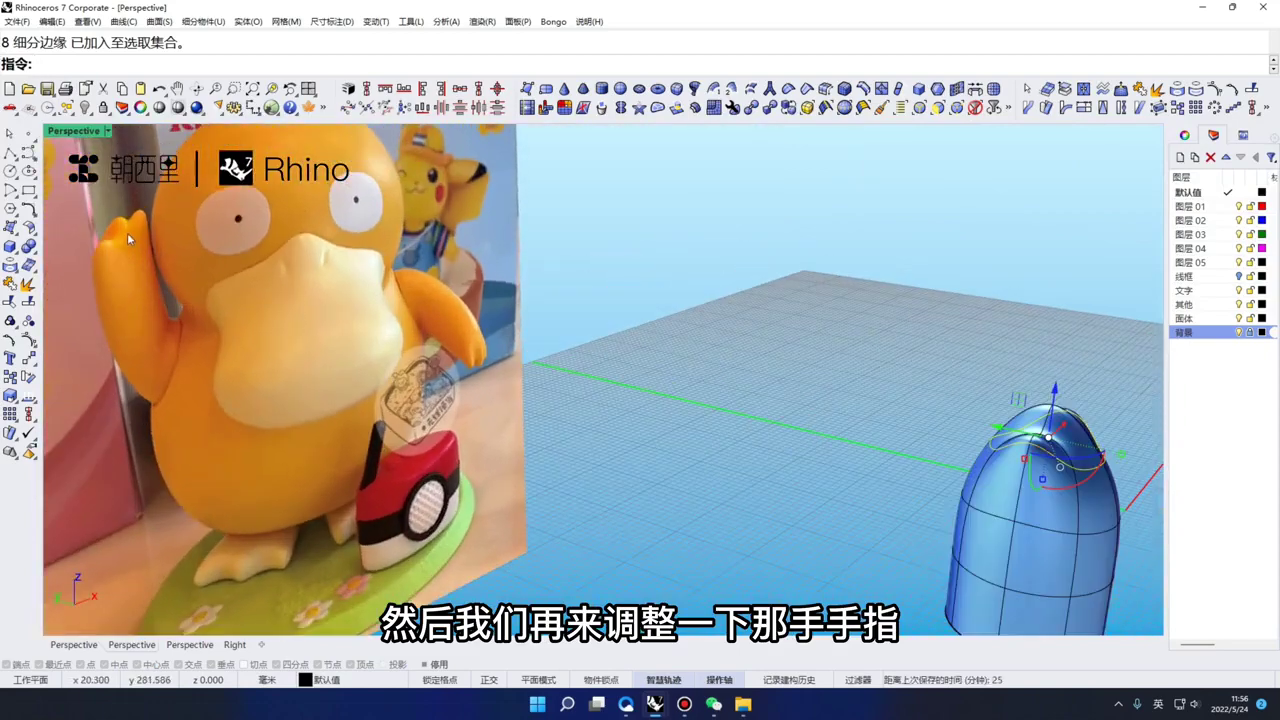
scroll(125, 235, "down", 3)
scroll(929, 407, "up", 3)
right_click_drag(929, 407, 955, 425)
left_click_drag(926, 362, 902, 361)
Scale the lower edge loop of the arm along Y to continue the taper toward the fingers
double_click(938, 441)
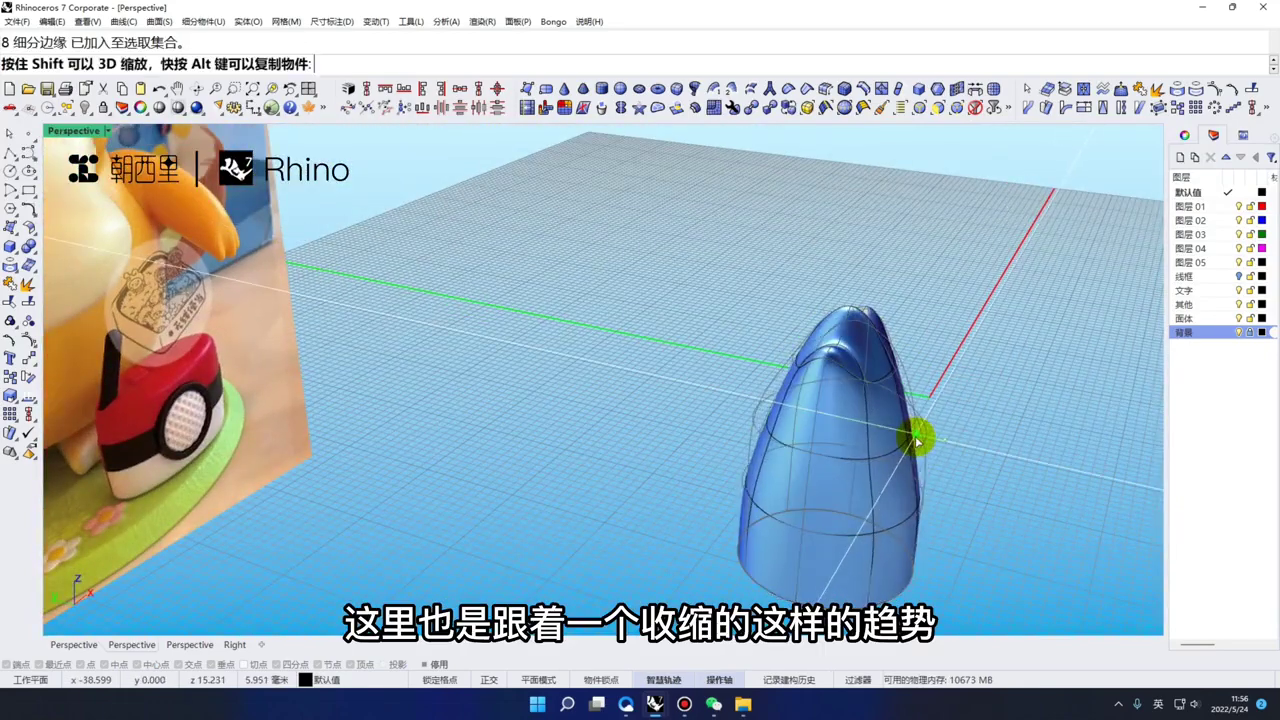
left_click(959, 458)
left_click_drag(924, 518, 955, 492)
right_click_drag(955, 492, 677, 383)
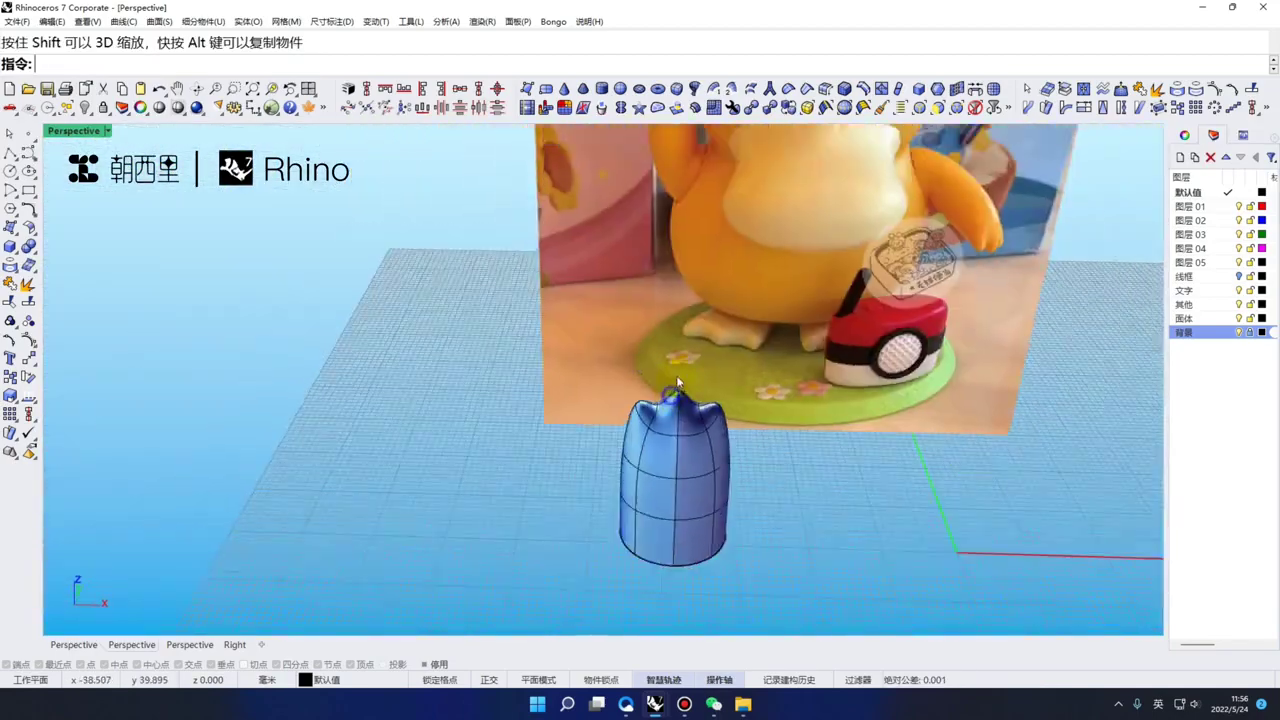
Raise the left fingertip vertex close to the middle finger's height and adjust the dip vertex beside it
scroll(677, 383, "up", 4)
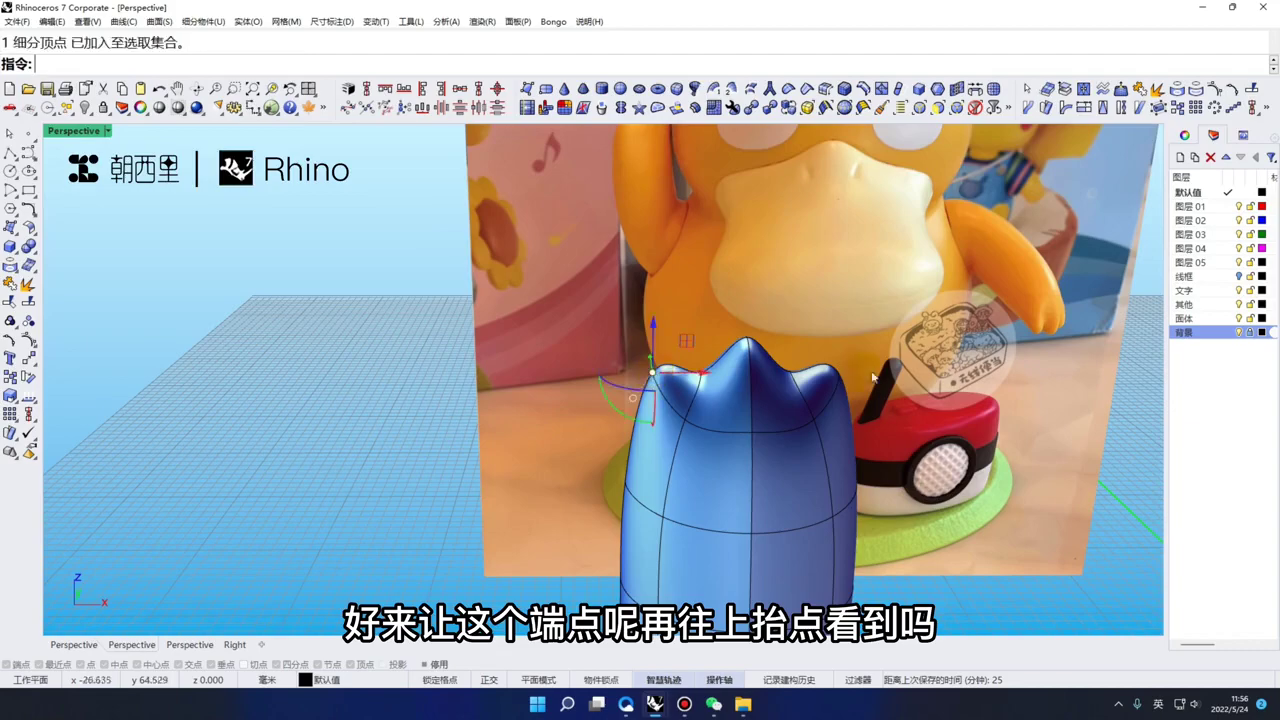
left_click_drag(749, 309, 749, 287)
left_click(706, 306)
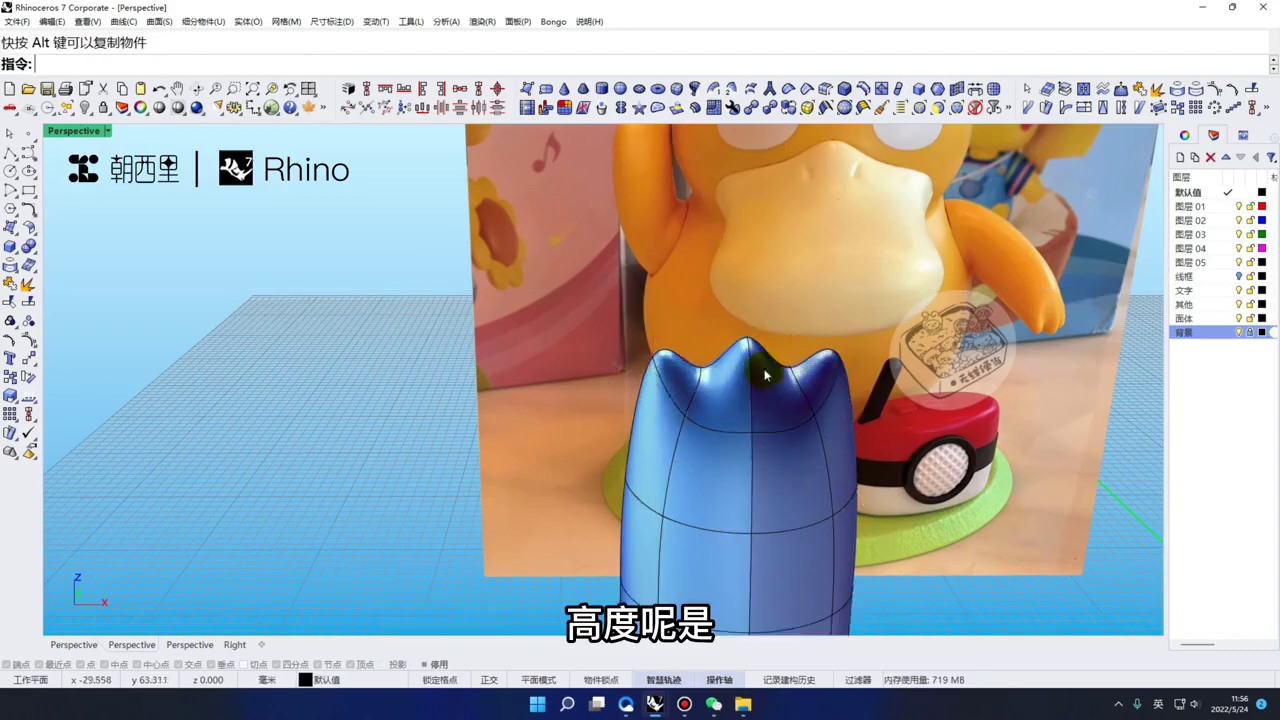
right_click_drag(766, 371, 680, 388)
scroll(662, 391, "up", 6)
left_click(673, 391, "ctrl+shift")
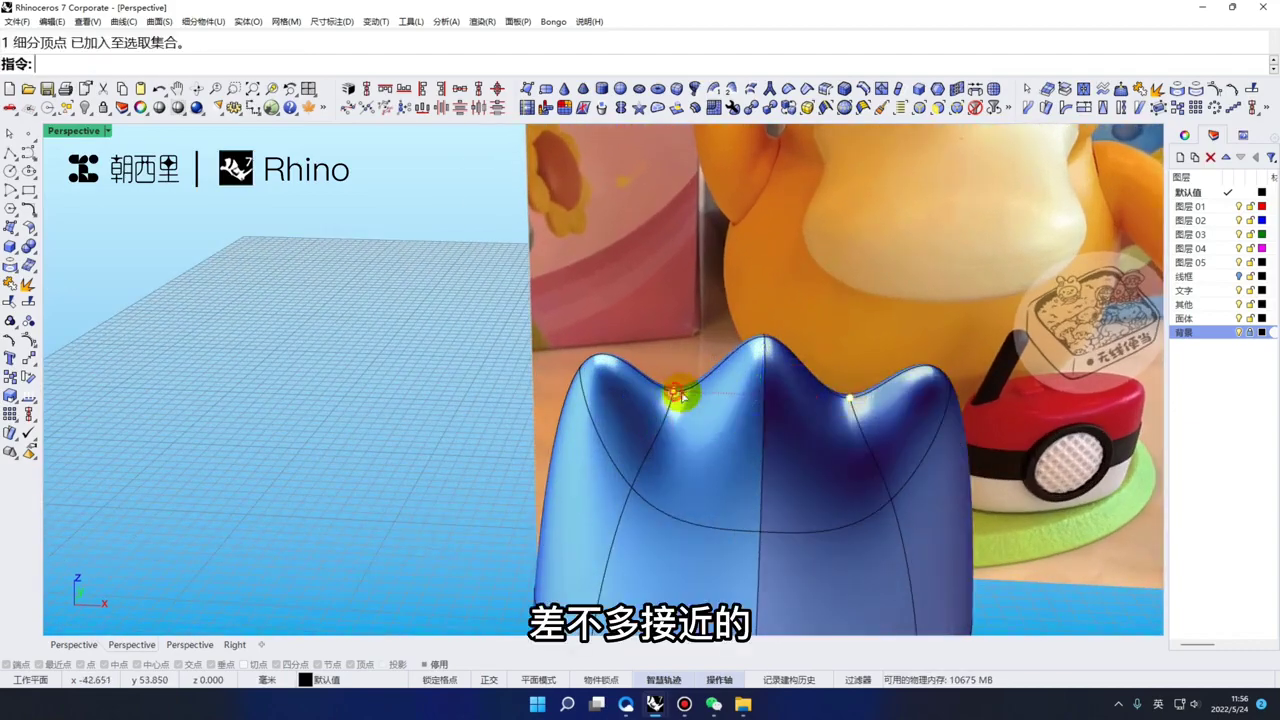
left_click_drag(765, 349, 765, 340)
left_click(640, 306)
Inspect the finished fingers in rendered and shaded display and compare the arm's pose with the reference picture
scroll(713, 341, "down", 9)
key("ctrl+alt+r")
mouse_move(738, 366)
right_mouse_down()
mouse_move(702, 371)
mouse_move(706, 383)
mouse_move(714, 354)
mouse_move(685, 307)
mouse_move(688, 386)
mouse_move(731, 443)
mouse_move(642, 190)
mouse_move(656, 190)
right_mouse_up()
scroll(706, 383, "down", 4)
key("ctrl+alt+s")
scroll(685, 307, "down", 4)
scroll(685, 310, "up", 3)
type("C")
key("space")
scroll(662, 248, "down", 3)
scroll(657, 221, "up", 2)
scroll(656, 192, "down", 3)
key("ctrl+alt+s")
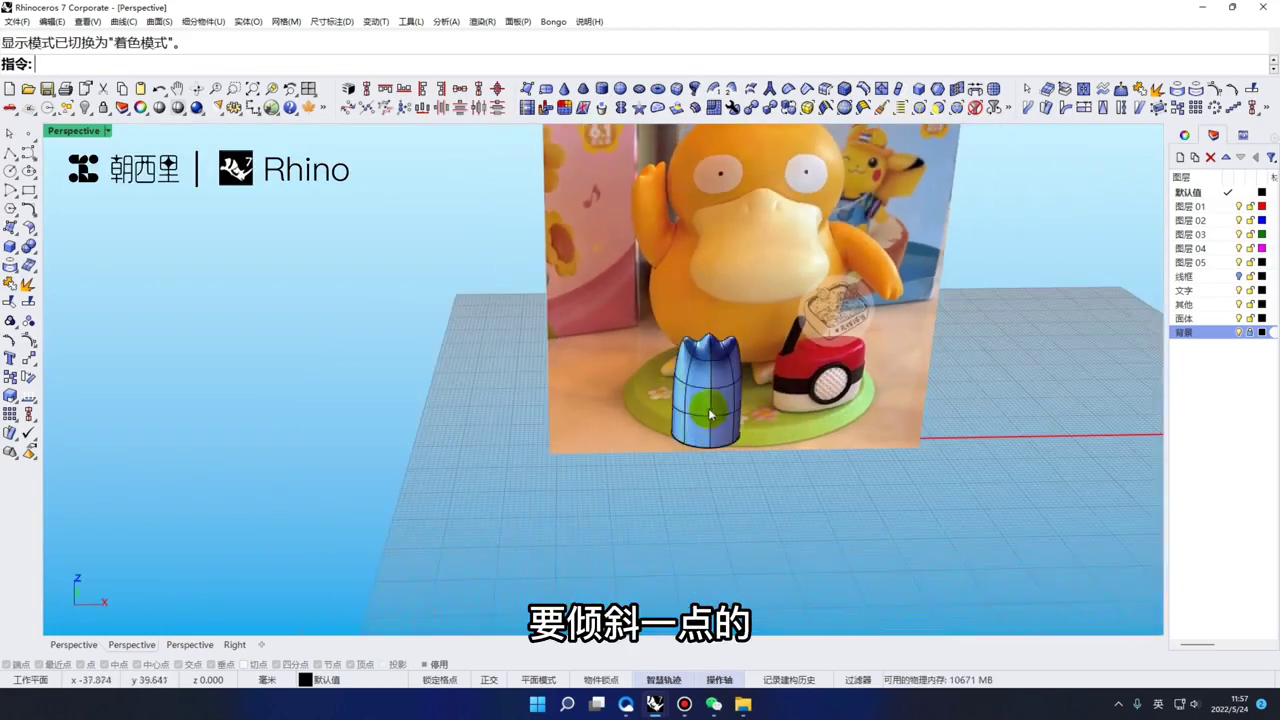
Select the arm, show the hidden head, body and beak, and switch to the top view
scroll(708, 408, "up", 3)
right_click_drag(708, 408, 715, 405)
left_click(714, 399)
scroll(700, 402, "down", 5)
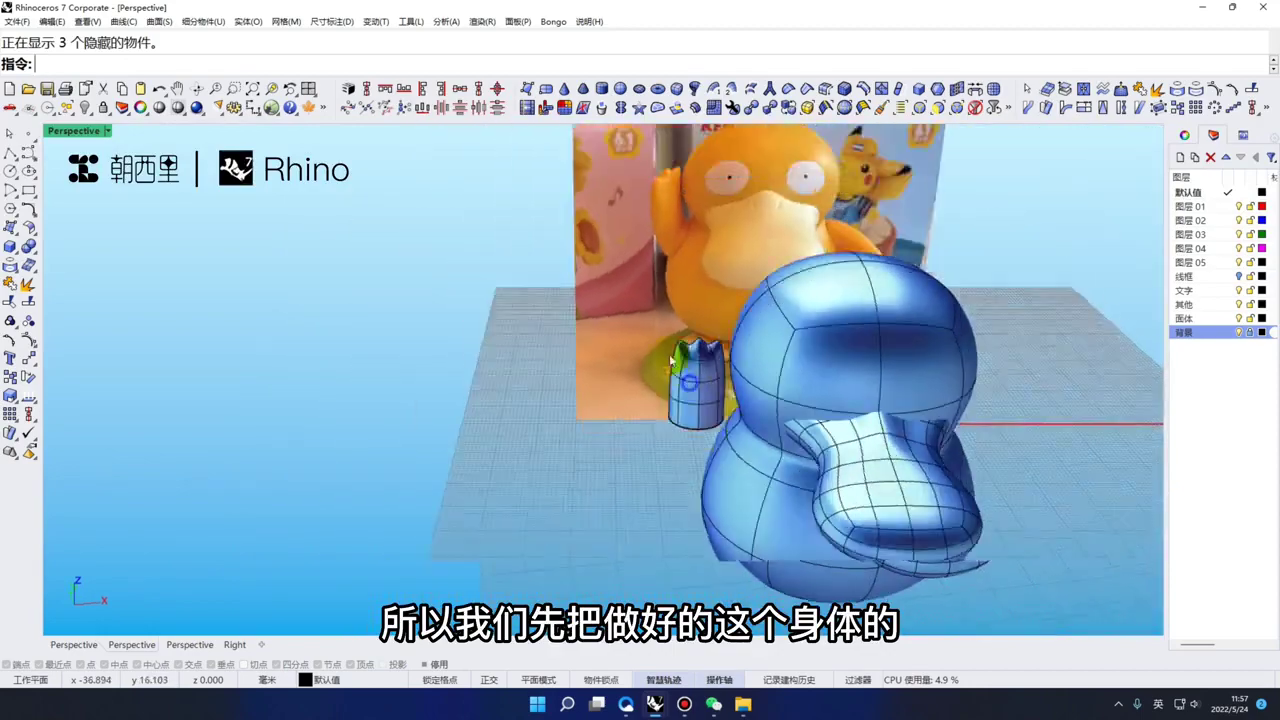
scroll(662, 413, "up", 2)
key("ctrl+F1")
scroll(627, 391, "up", 8)
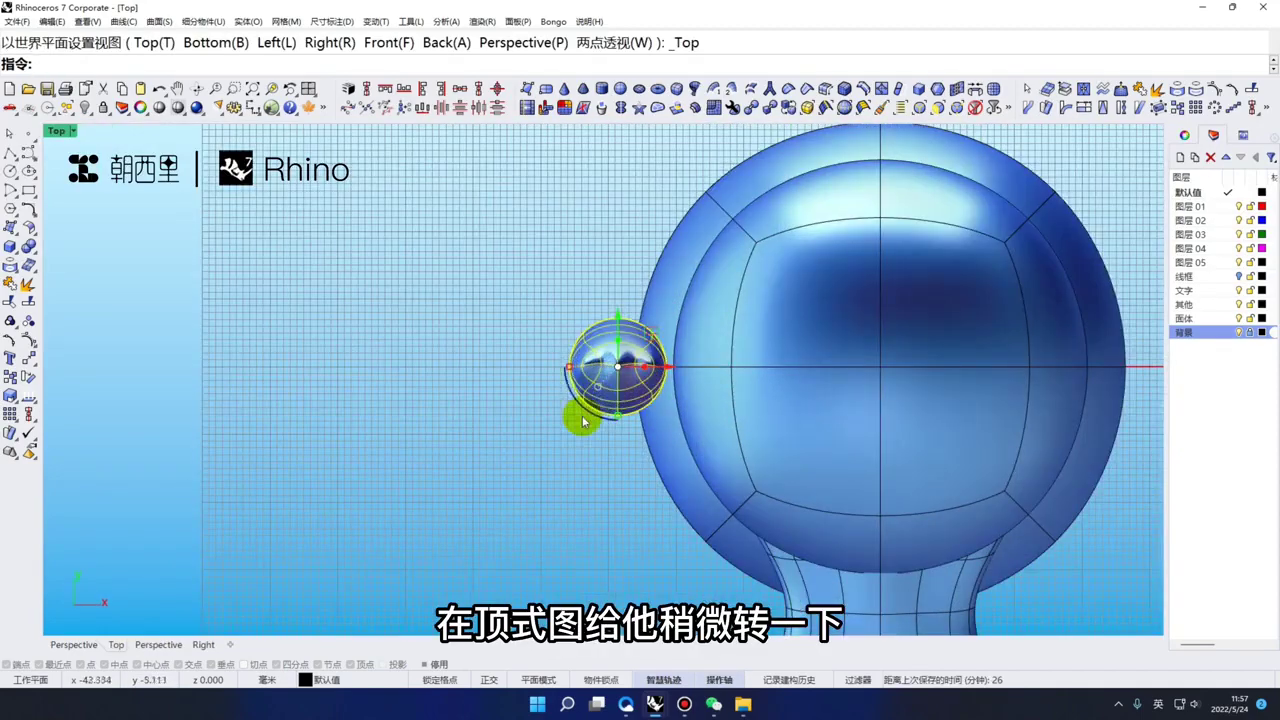
Rotate the arm slightly about its vertical axis in the top view, and return to the front view
left_click_drag(584, 410, 609, 429)
right_click_drag(598, 446, 590, 411)
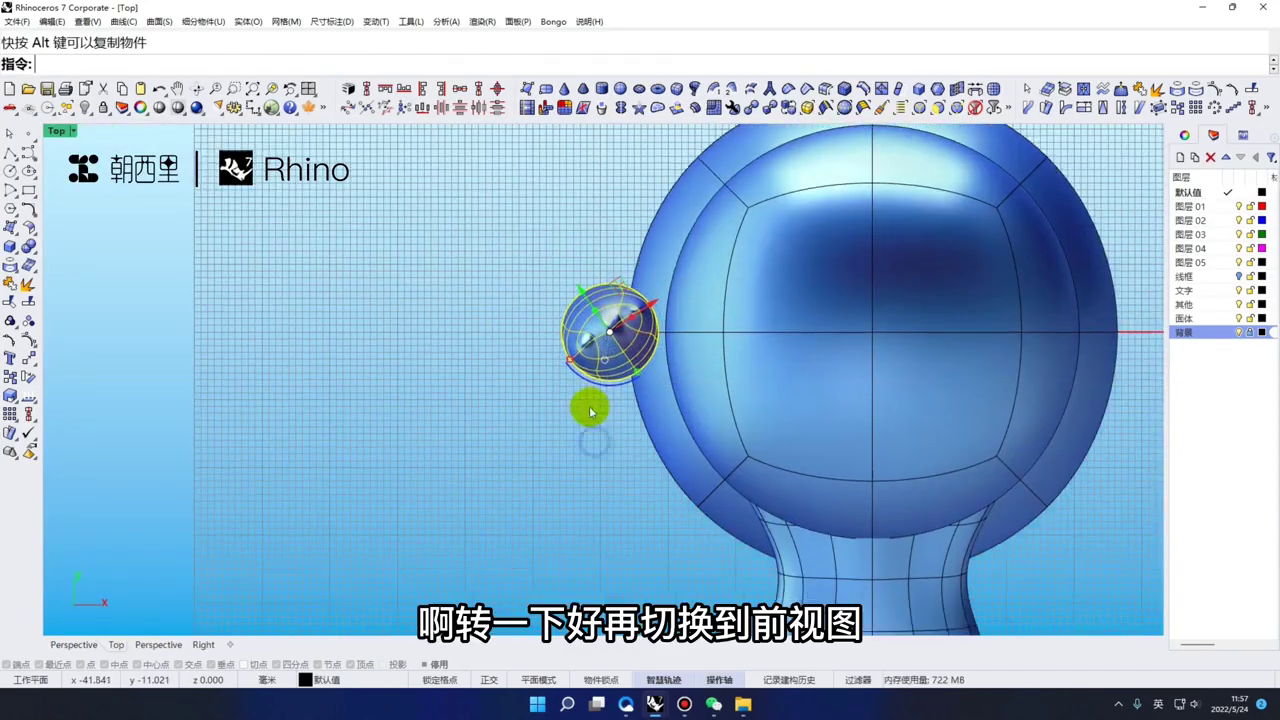
key("ctrl+F2")
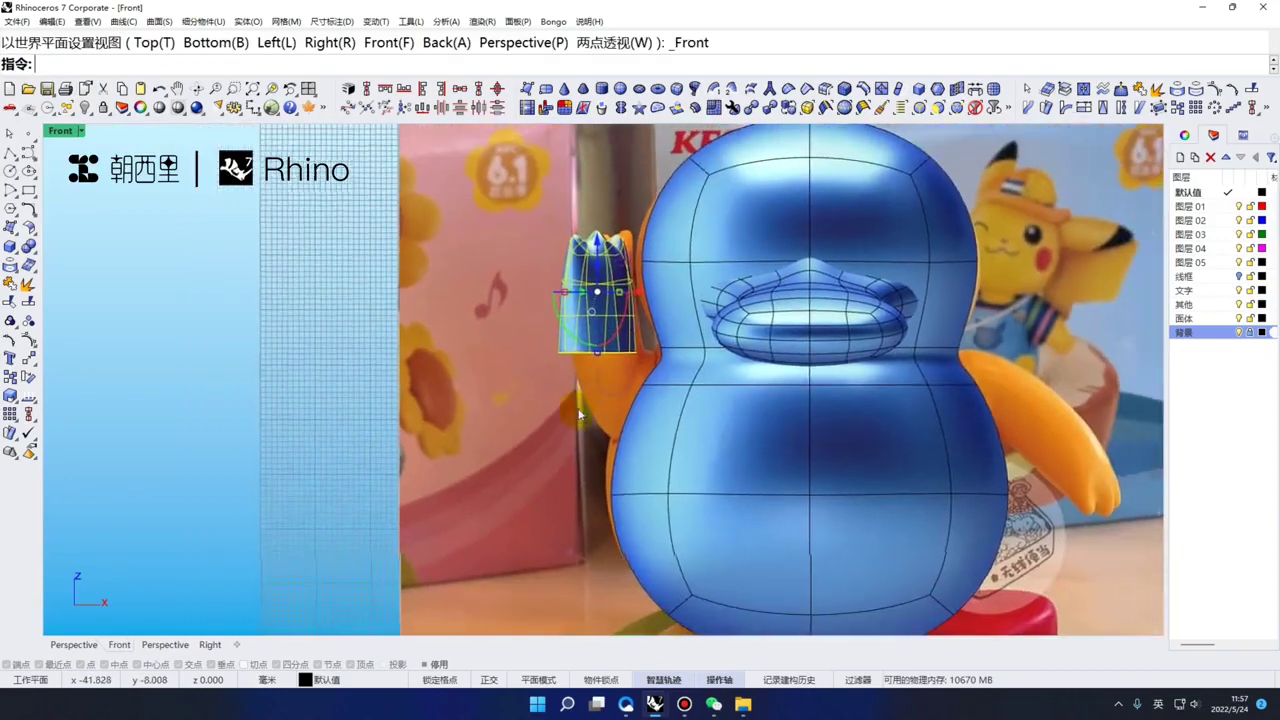
scroll(578, 373, "up", 3)
scroll(590, 396, "up", 2)
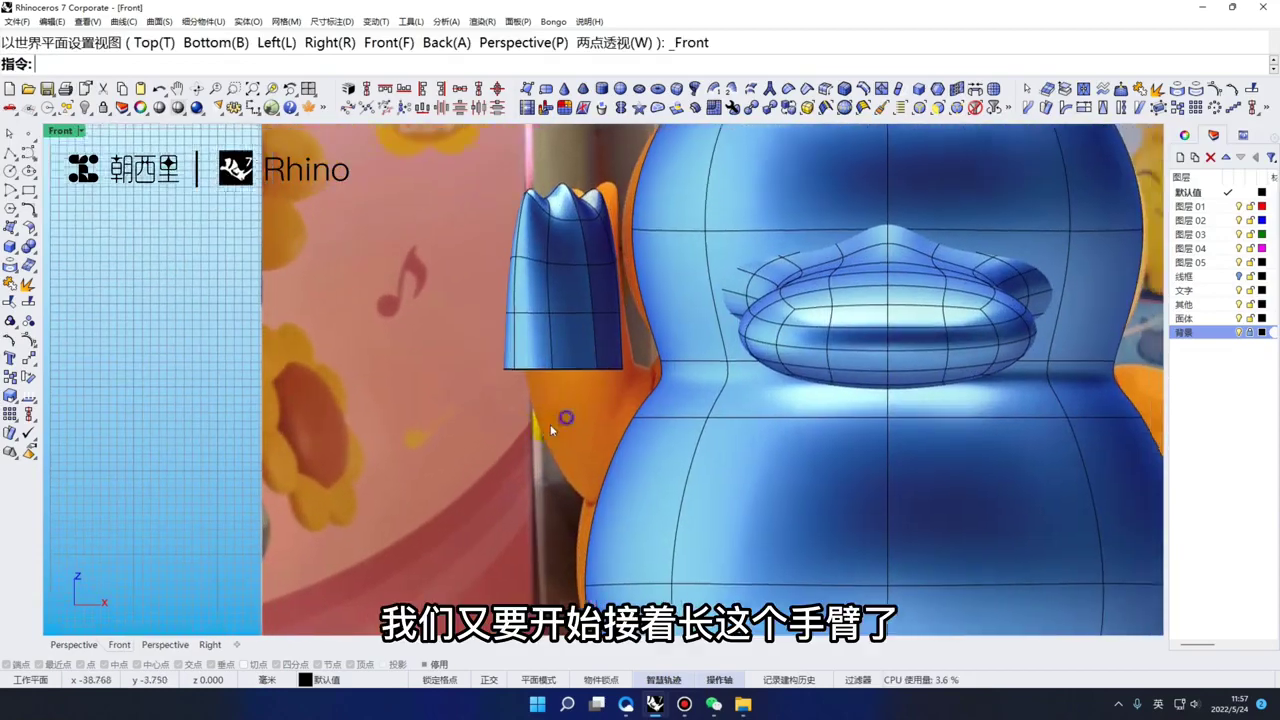
Extrude the arm's lower edge loop downward in wireframe display to lengthen the forearm
key("ctrl+alt+w")
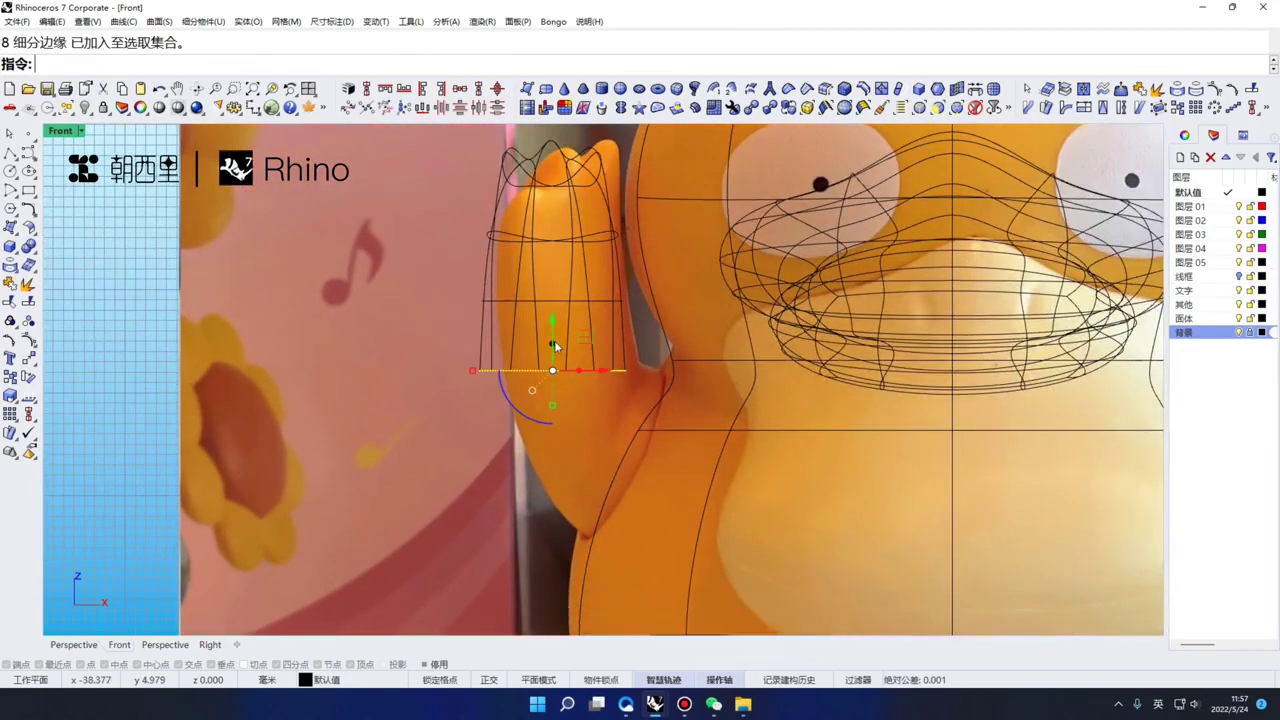
scroll(553, 355, "up", 1)
left_click_drag(552, 348, 552, 418)
right_click_drag(534, 423, 563, 391)
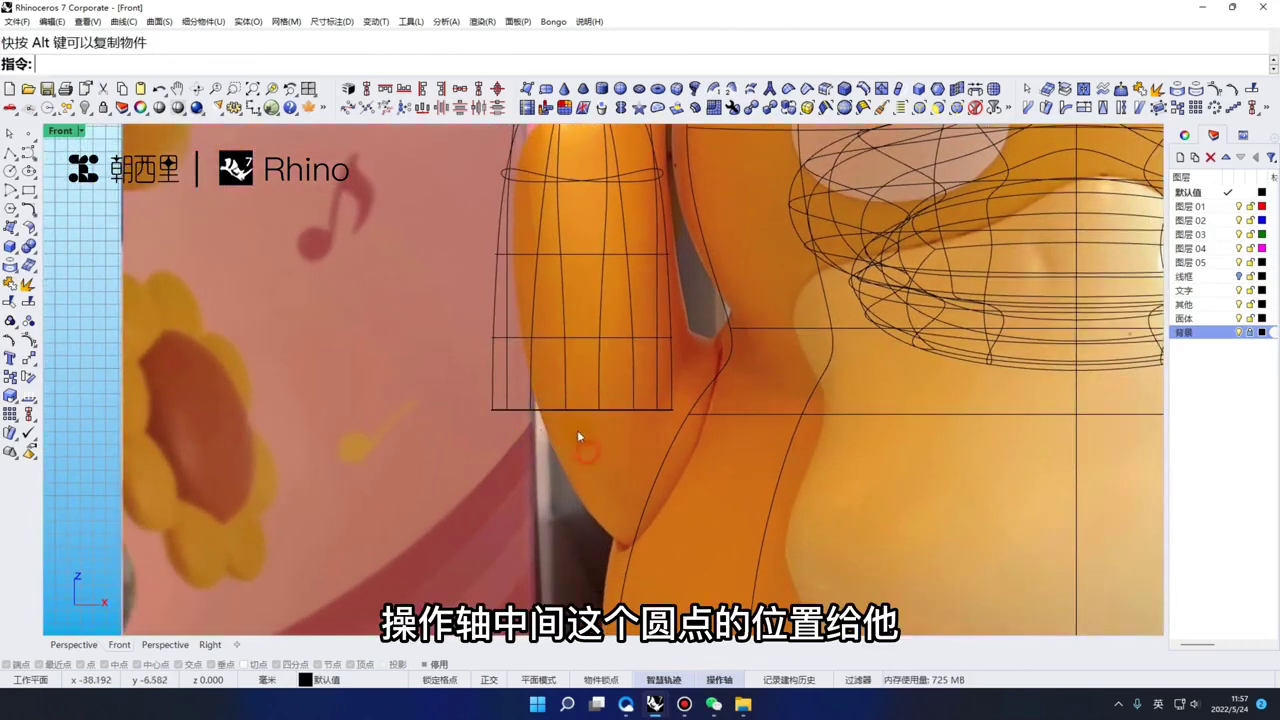
Try to tilt the arm's lower edge loop toward the body in the front view
double_click(584, 410)
left_click_drag(546, 443, 575, 470)
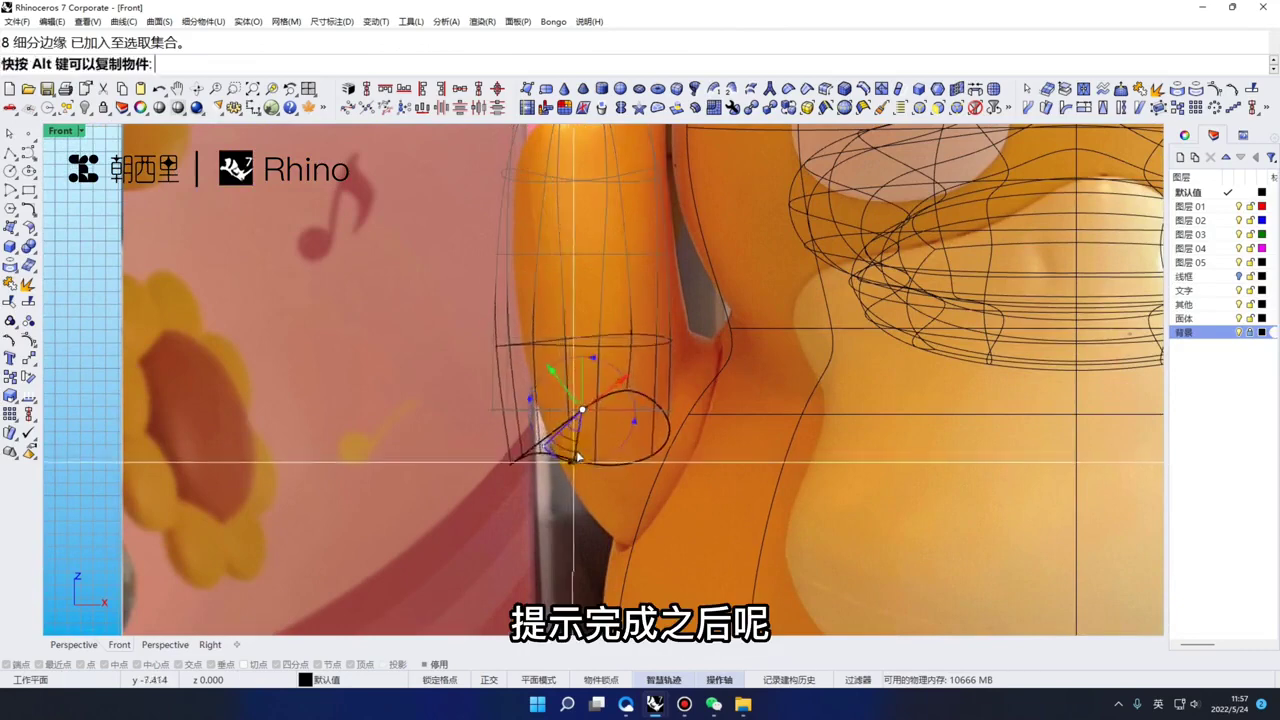
key("ctrl+z")
double_click(614, 410)
right_click_drag(738, 408, 595, 463)
scroll(631, 437, "down", 2)
left_click_drag(464, 475, 477, 484)
key("ctrl+z")
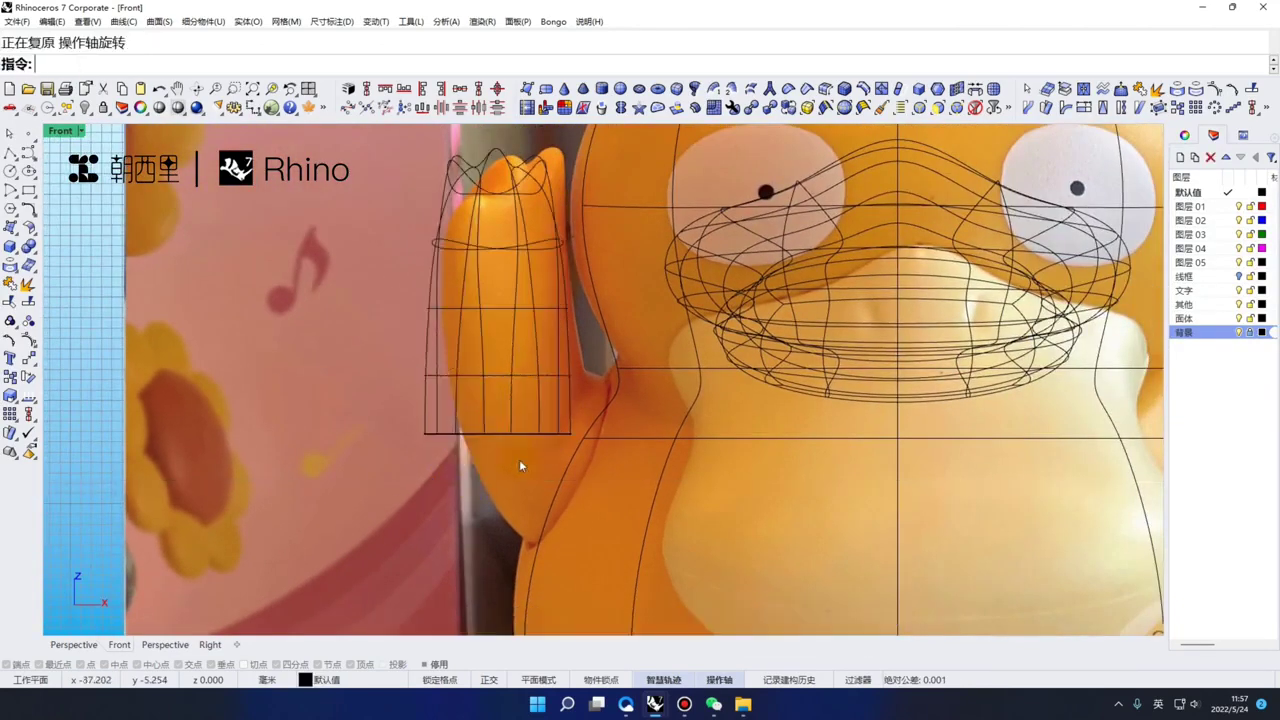
scroll(519, 460, "up", 4)
left_click_drag(340, 397, 534, 448)
scroll(515, 428, "up", 2)
left_click_drag(454, 461, 468, 469)
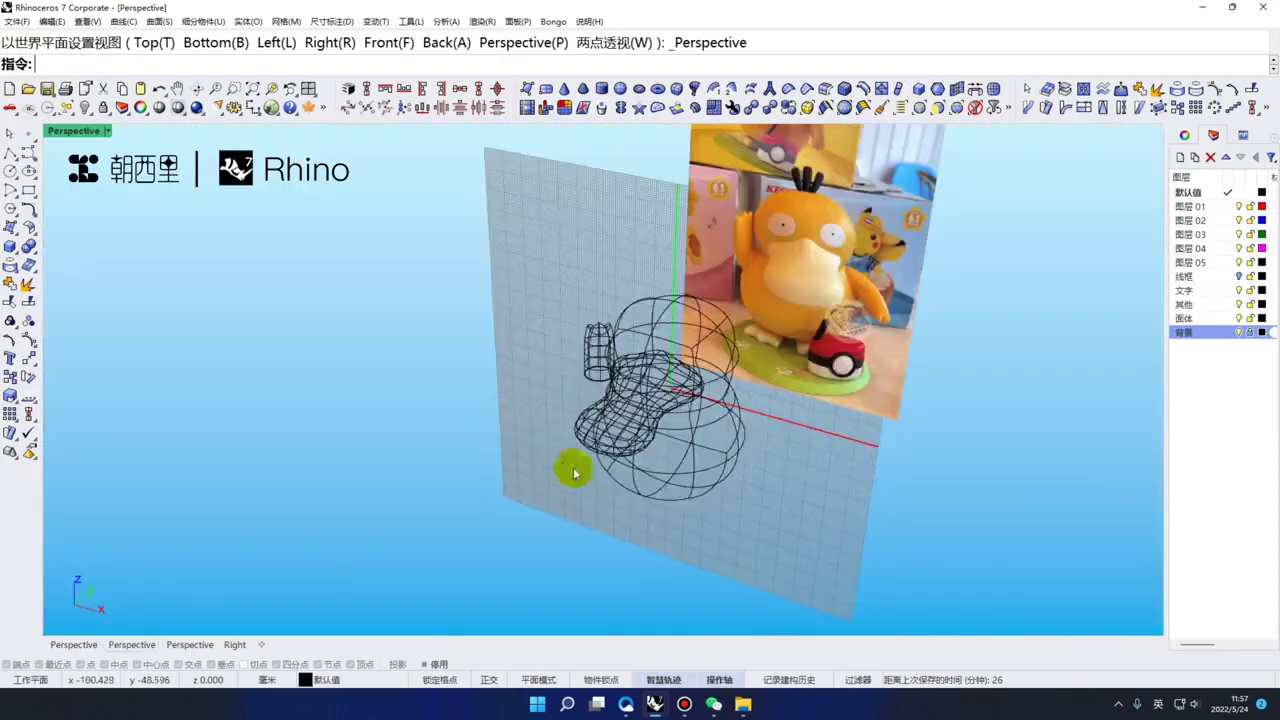
Try to rotate the arm's lower edge loop in shaded perspective display, and undo the rotation
scroll(571, 466, "up", 3)
key("ctrl+alt+s")
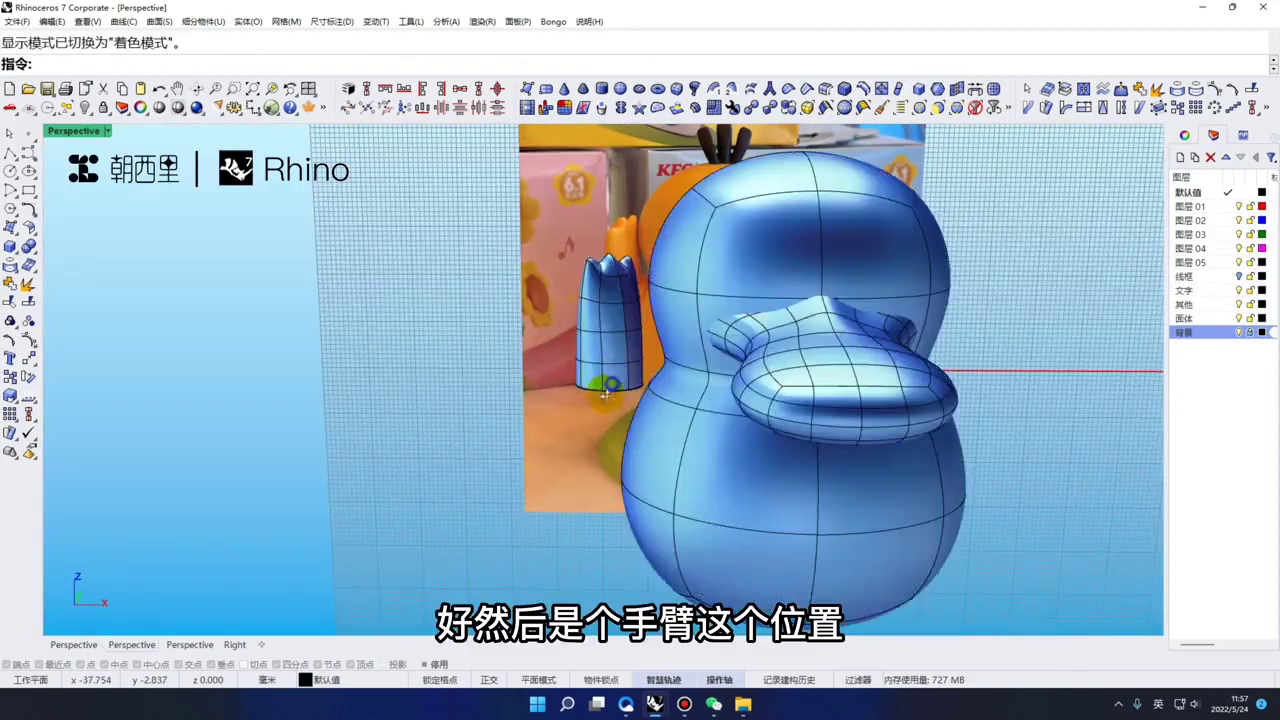
scroll(618, 392, "up", 2)
double_click(618, 388, "ctrl+shift")
right_click_drag(618, 390, 643, 377)
scroll(646, 378, "up", 4)
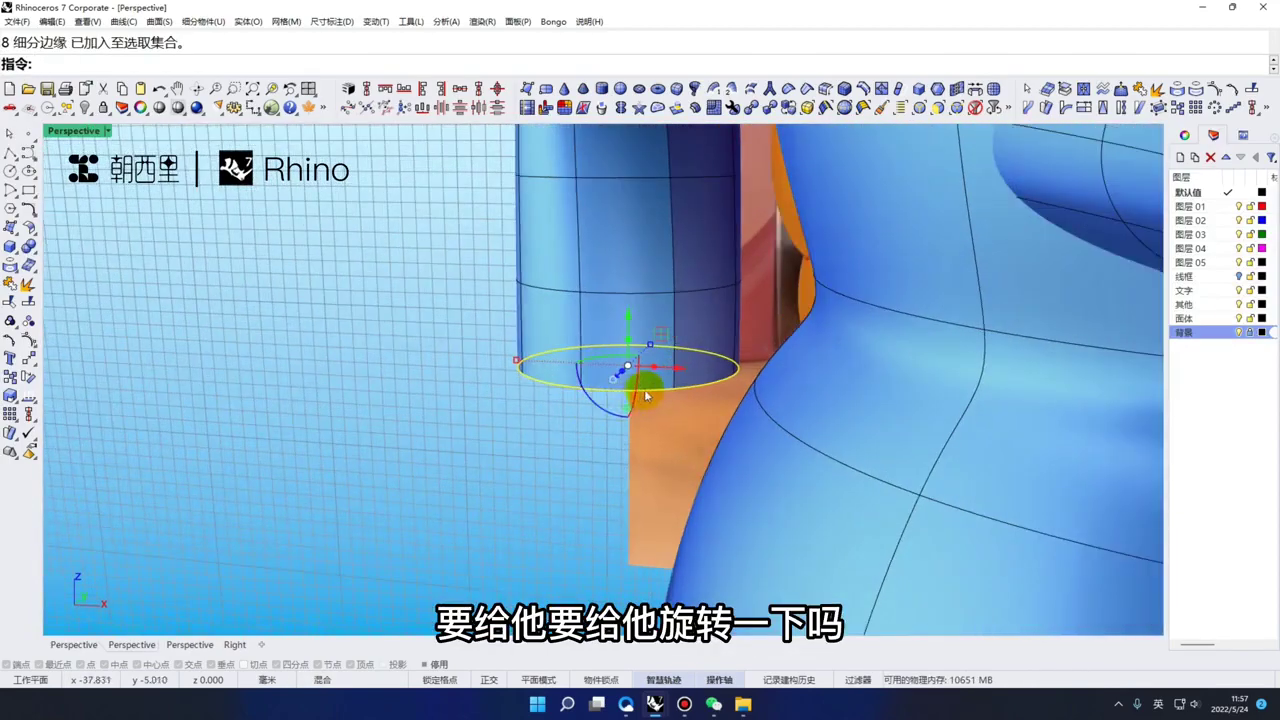
scroll(646, 394, "down", 4)
left_click_drag(612, 420, 645, 426)
mouse_move(662, 451)
right_mouse_down()
mouse_move(645, 402)
mouse_move(591, 337)
mouse_move(612, 272)
mouse_move(621, 462)
right_mouse_up()
scroll(659, 374, "up", 2)
key("ctrl+z")
Remove the SubD symmetry from the arm
left_click(586, 223)
double_click(626, 441)
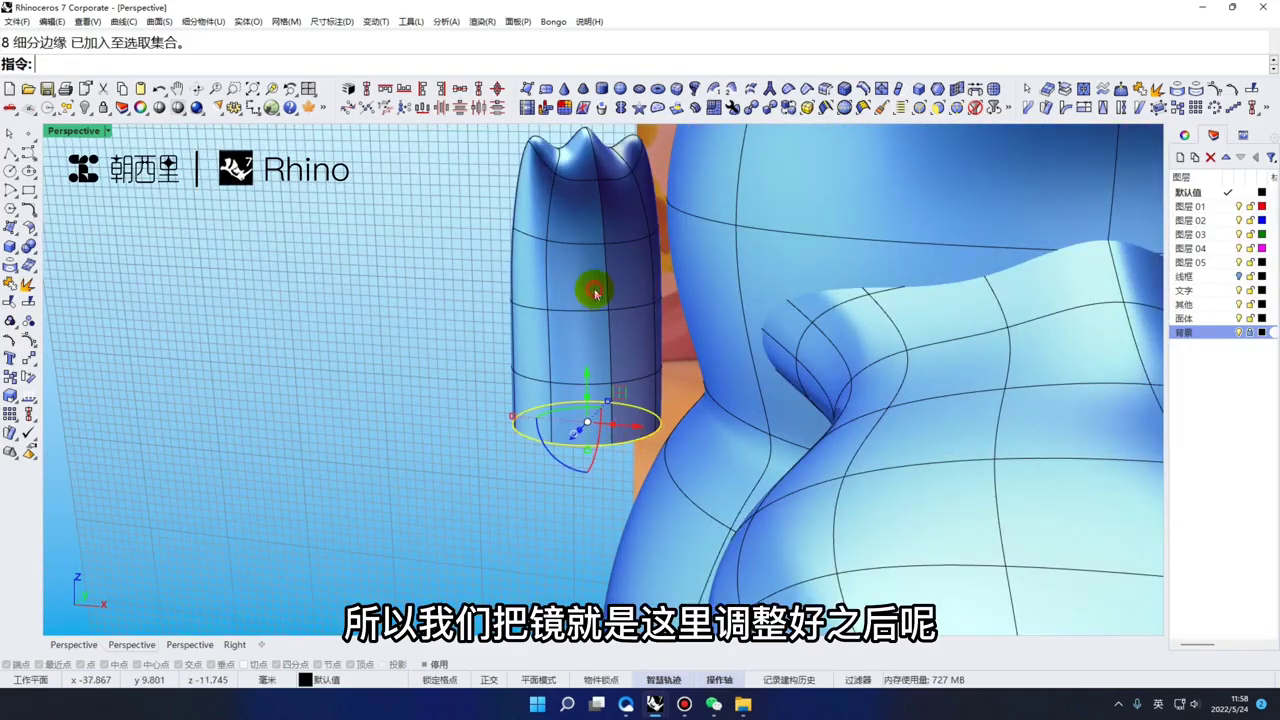
mouse_move(594, 286)
right_mouse_down()
mouse_move(606, 186)
mouse_move(586, 310)
right_mouse_up()
left_click(586, 310)
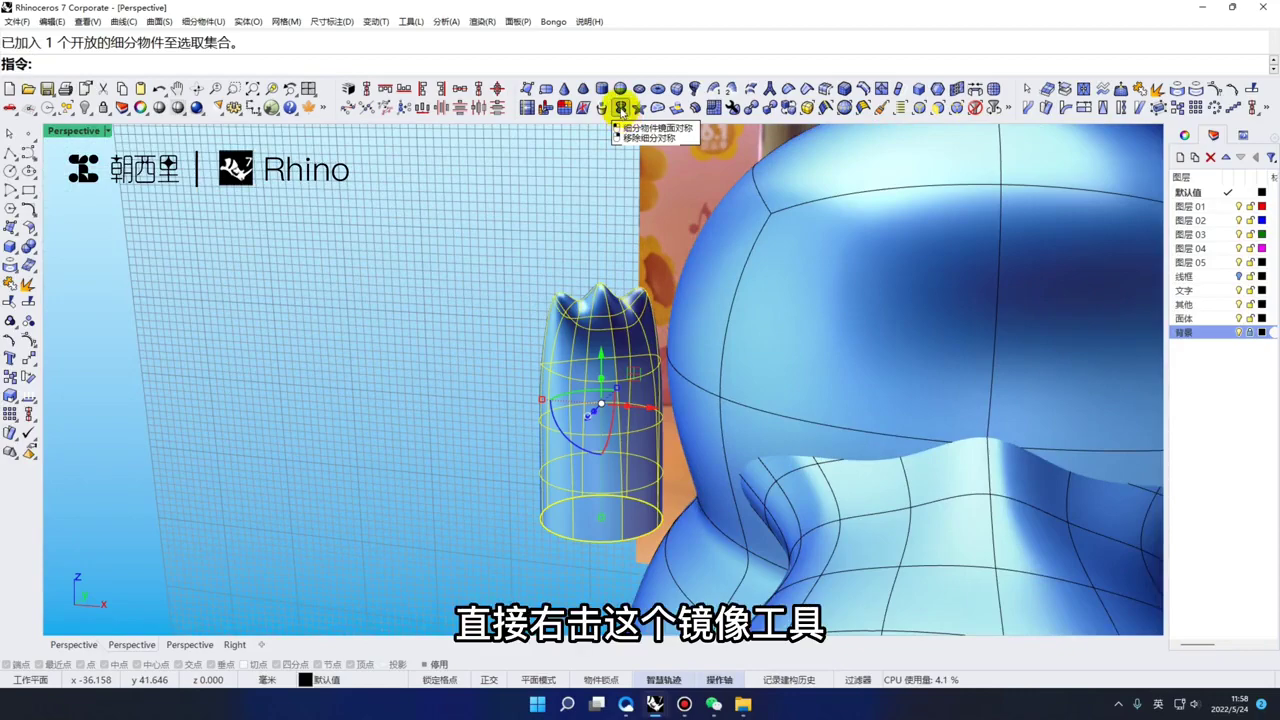
right_click(620, 108)
Tilt the arm's lower edge loop toward the body in the front view and shift it down and to the right
right_click_drag(557, 251, 597, 412)
double_click(600, 405)
key("ctrl+F2")
scroll(580, 446, "up", 5)
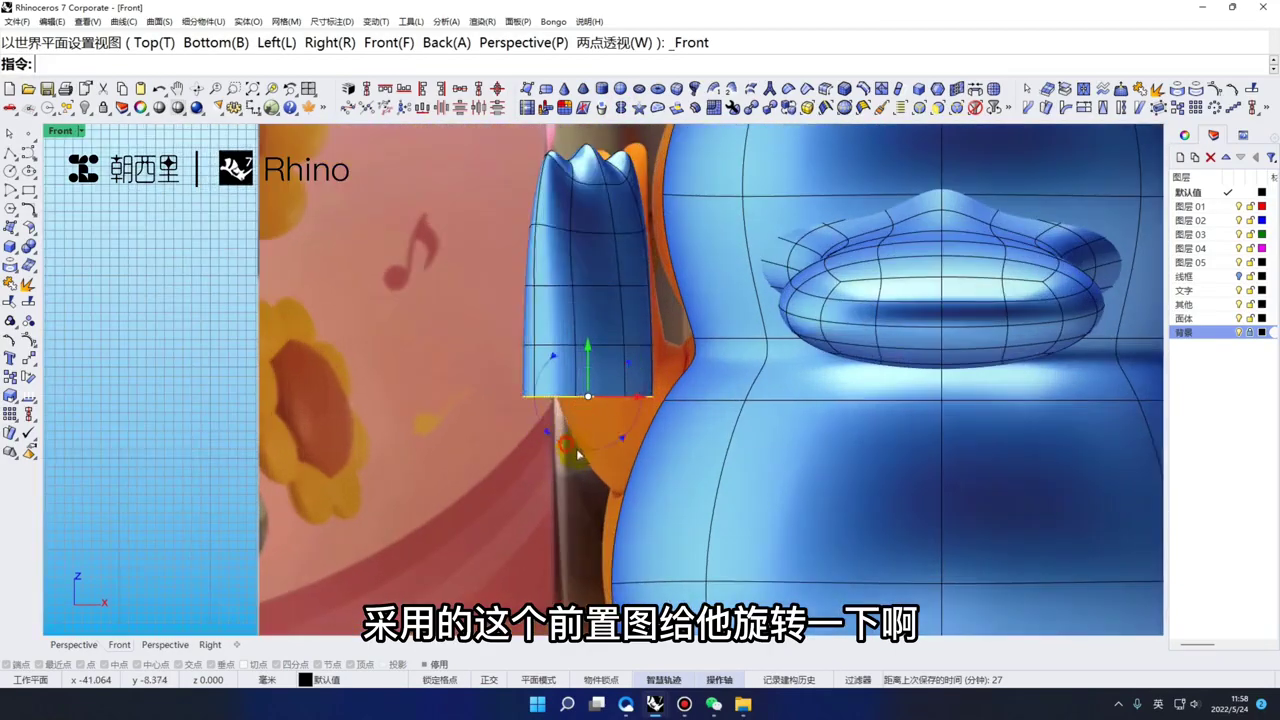
left_click_drag(540, 420, 554, 441)
left_click_drag(616, 377, 638, 399)
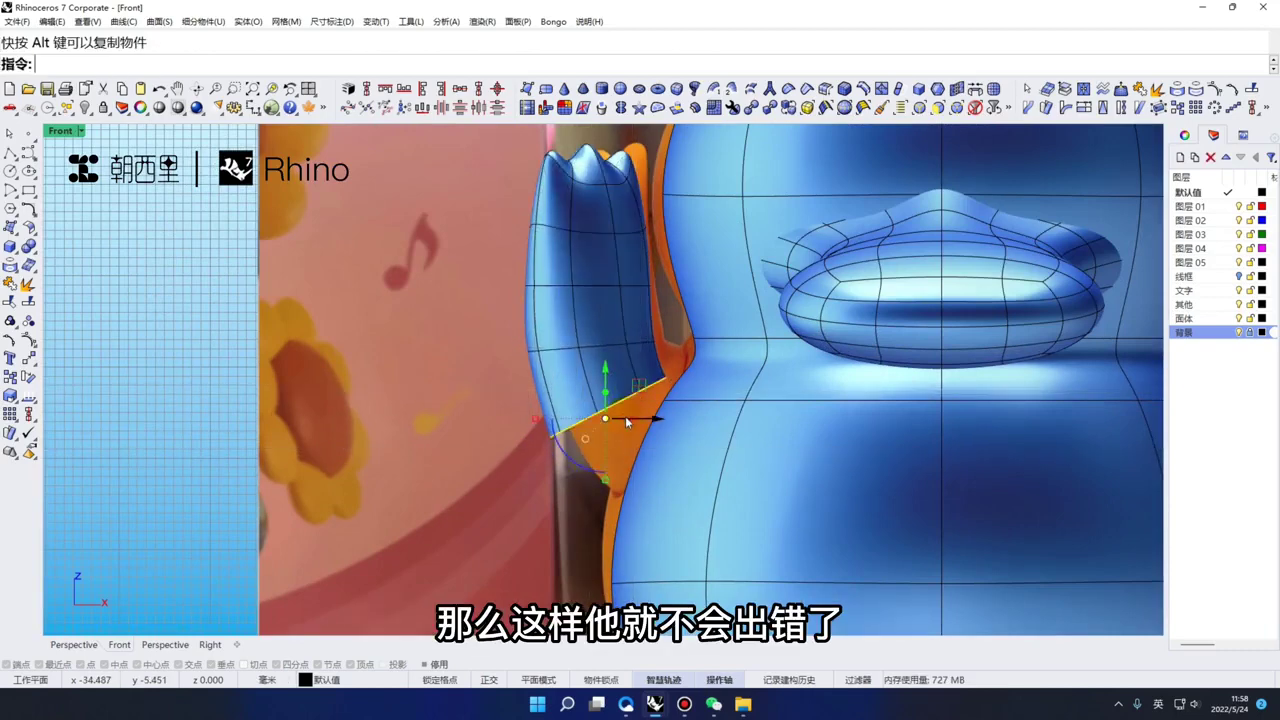
Extrude the tilted lower loop toward the body in wireframe display and rotate it steeper to form the elbow
key("ctrl+alt+w")
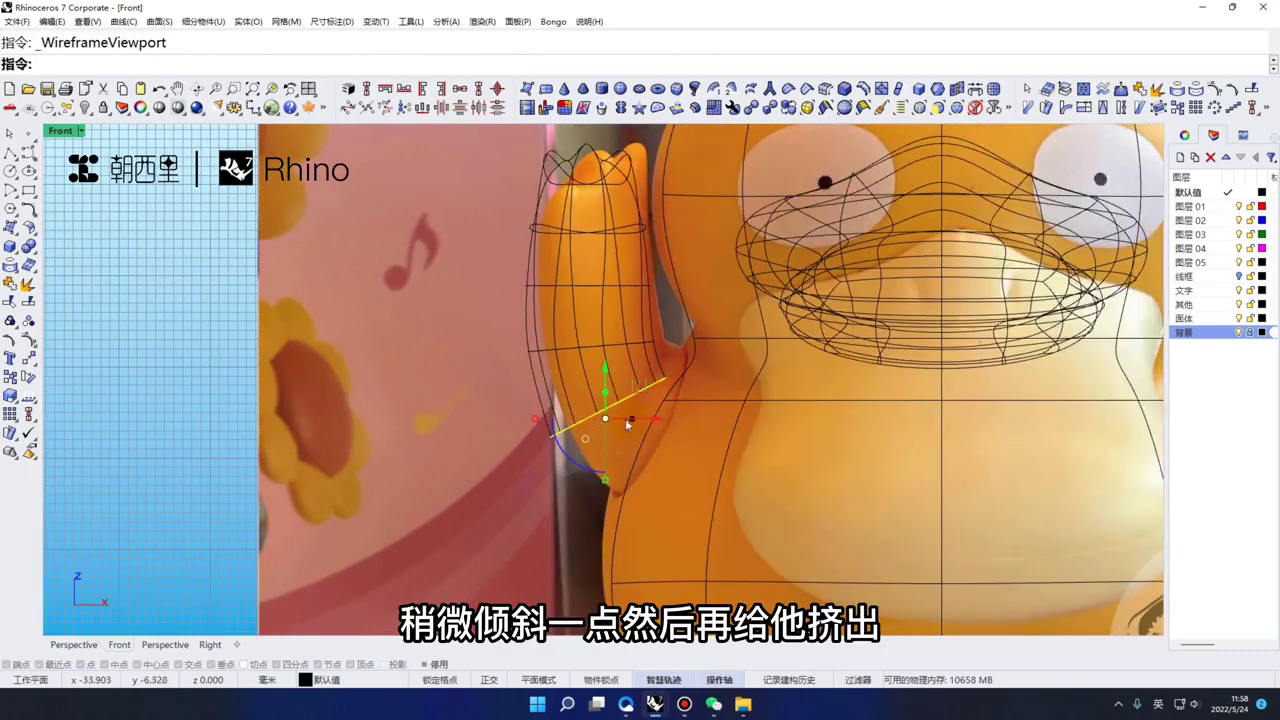
left_click_drag(625, 418, 711, 437)
left_click_drag(733, 388, 717, 412)
right_click_drag(719, 414, 637, 405)
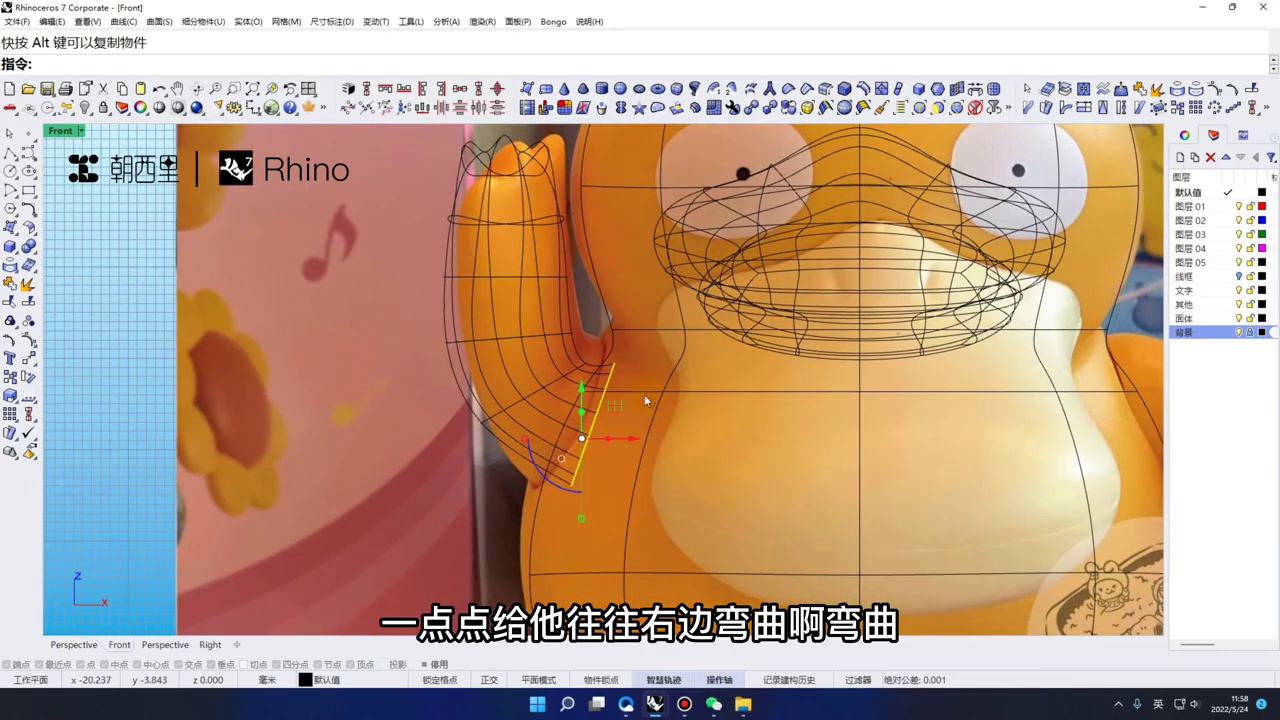
Extrude the arm's end loop further into the body and straighten it to a vertical plane
left_click_drag(607, 439, 664, 438)
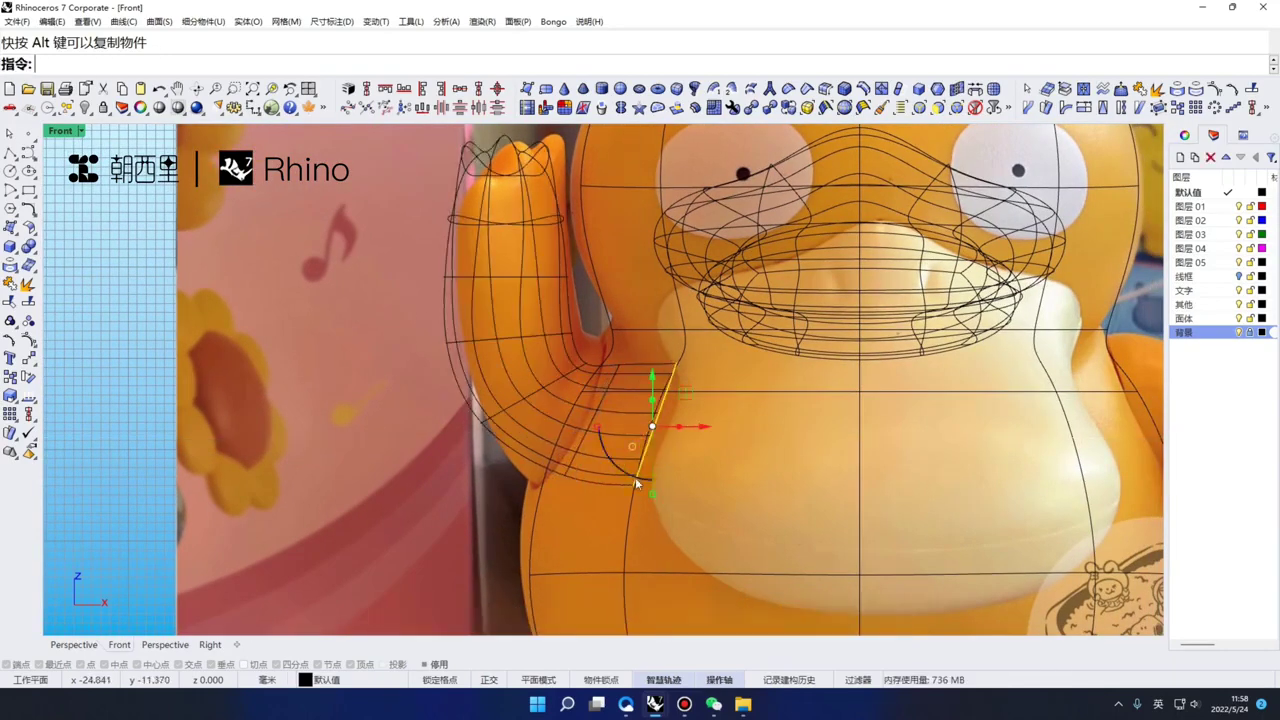
left_click_drag(636, 479, 658, 480)
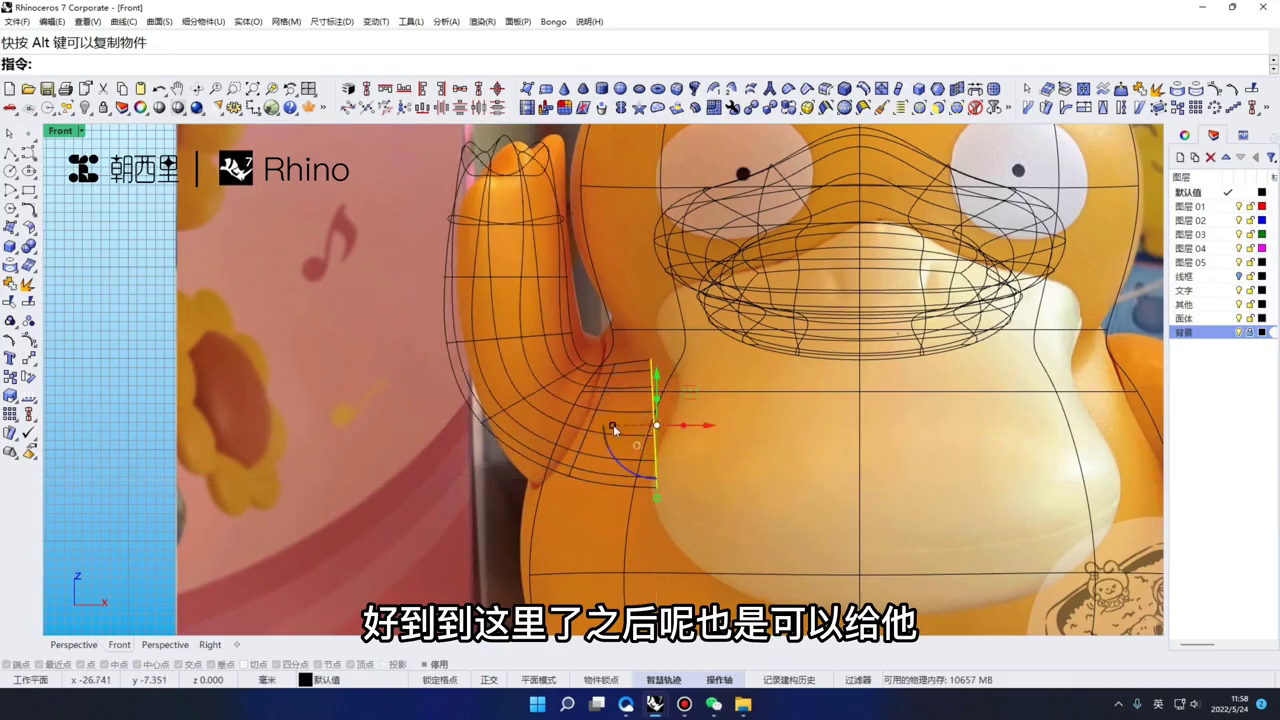
left_click_drag(613, 427, 622, 399)
key("Escape")
key("Escape")
Adjust the edge loops around the elbow to follow the arm in the reference picture
scroll(534, 396, "up", 4)
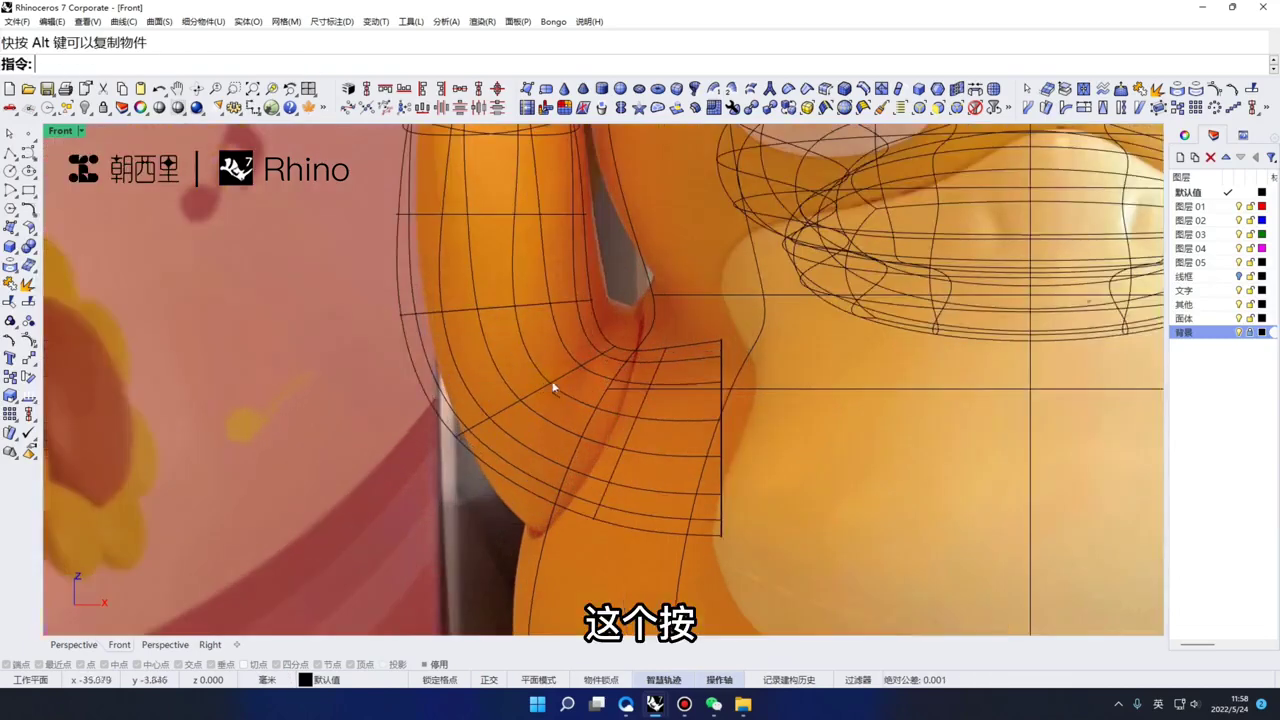
double_click(553, 386, "ctrl+shift")
right_click_drag(569, 383, 563, 411)
mouse_move(559, 398)
left_mouse_down()
mouse_move(566, 369)
mouse_move(560, 380)
left_mouse_up()
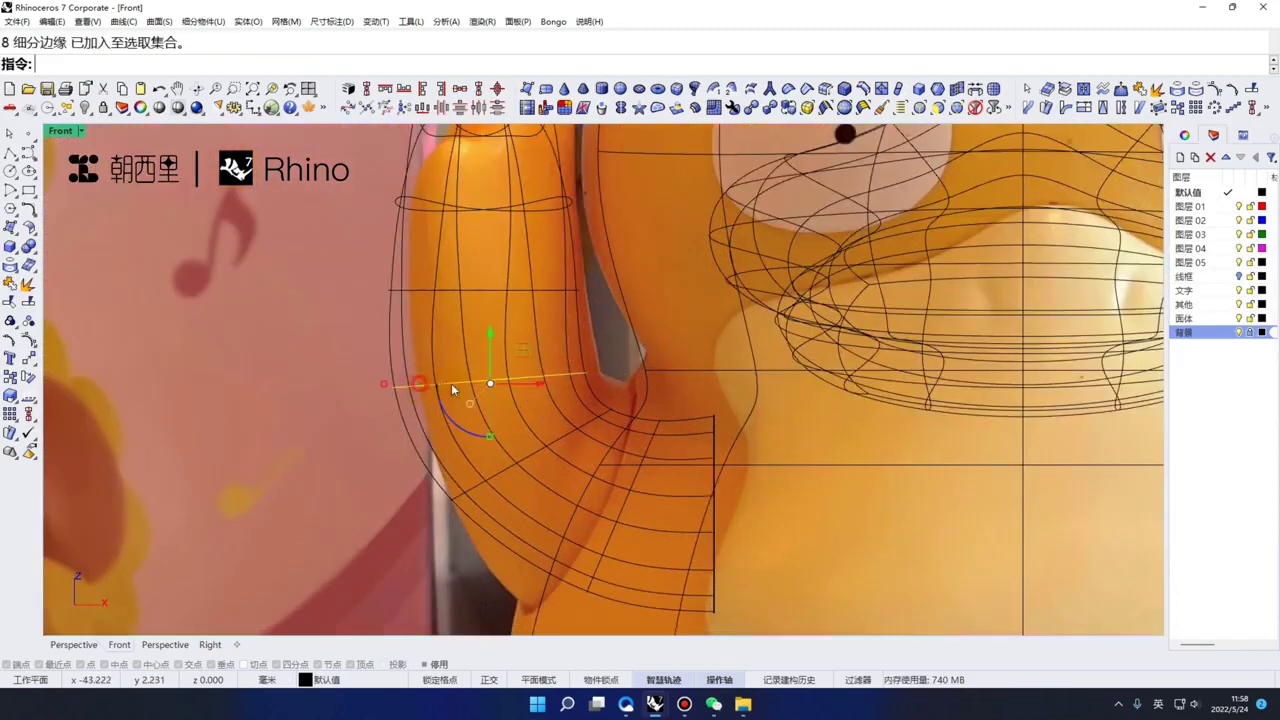
scroll(610, 370, "down", 3)
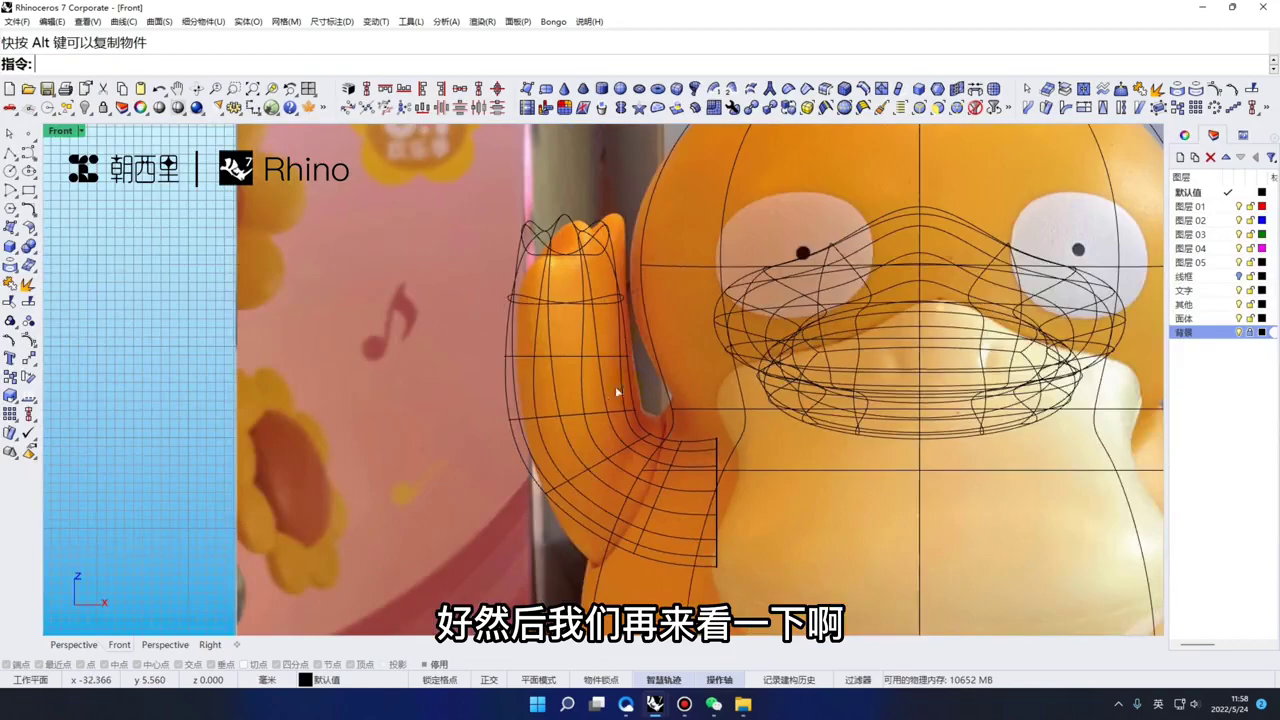
Examine the bent arm against the head and body in shaded perspective display
key("F4")
key("ctrl+alt+s")
scroll(571, 383, "up", 4)
mouse_move(574, 383)
right_mouse_down()
mouse_move(603, 360)
mouse_move(620, 388)
mouse_move(603, 357)
mouse_move(577, 428)
mouse_move(443, 414)
mouse_move(400, 324)
right_mouse_up()
scroll(603, 360, "down", 3)
scroll(598, 370, "up", 4)
scroll(600, 415, "down", 5)
scroll(742, 409, "up", 5)
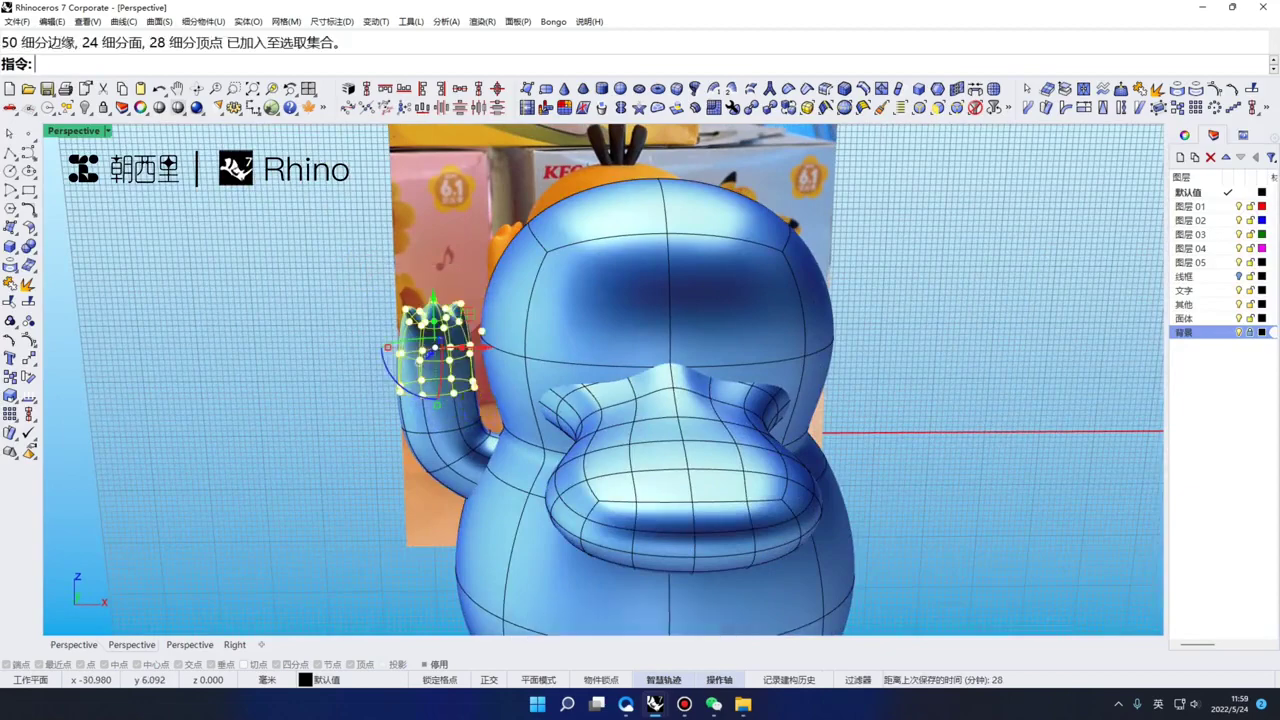
Select the hand and fingers in the front view, rotate them slightly to the left, and shift them outward
key("F2")
scroll(477, 392, "up", 5)
key("Escape")
right_click_drag(491, 386, 528, 420)
left_click_drag(364, 217, 529, 433, "ctrl+shift")
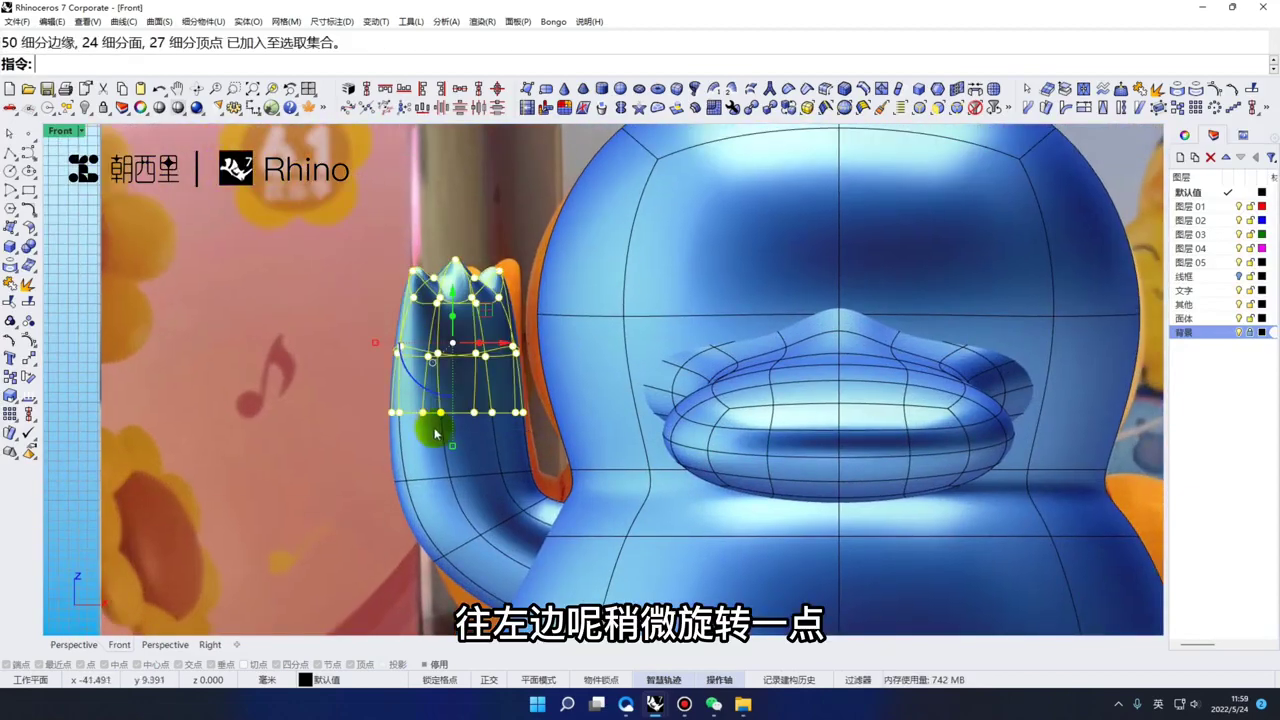
left_click_drag(428, 393, 437, 397)
left_click_drag(485, 311, 472, 319)
Rotate the edge loop just above the elbow to match the leaning hand and nudge it into place
left_click(289, 482)
left_click_drag(420, 511, 429, 519)
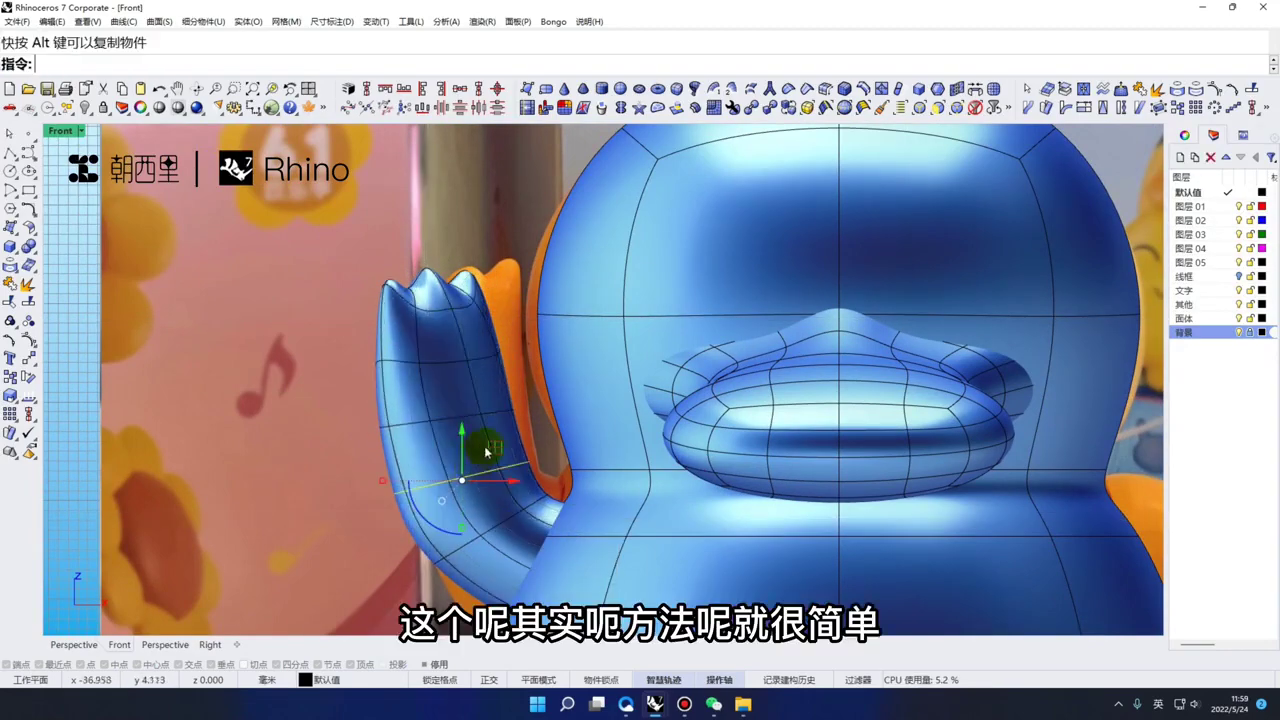
left_click_drag(495, 439, 493, 440)
left_click(313, 476)
scroll(391, 417, "down", 4)
scroll(405, 450, "up", 2)
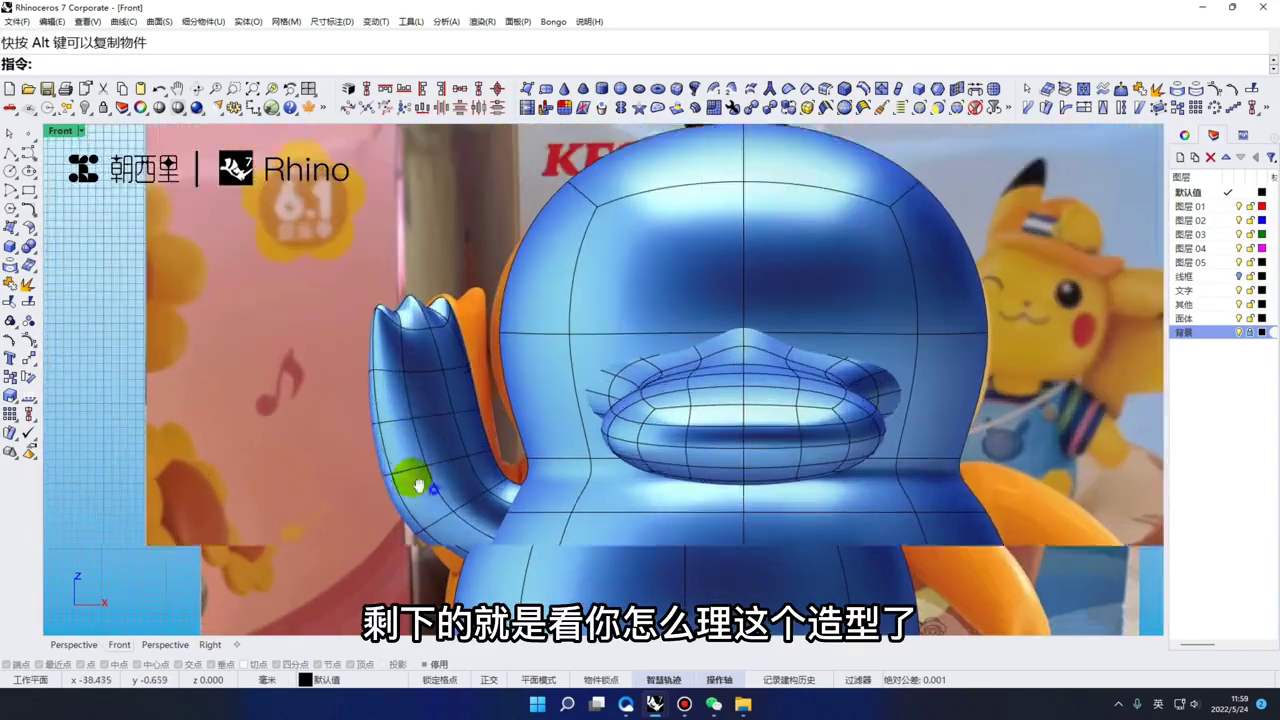
Rotate the edge loop between the elbow and the arm's end slightly in wireframe display
right_click_drag(418, 486, 394, 462)
key("ctrl+alt+w")
scroll(470, 488, "up", 6)
double_click(504, 497, "ctrl+shift")
right_click_drag(505, 524, 519, 484)
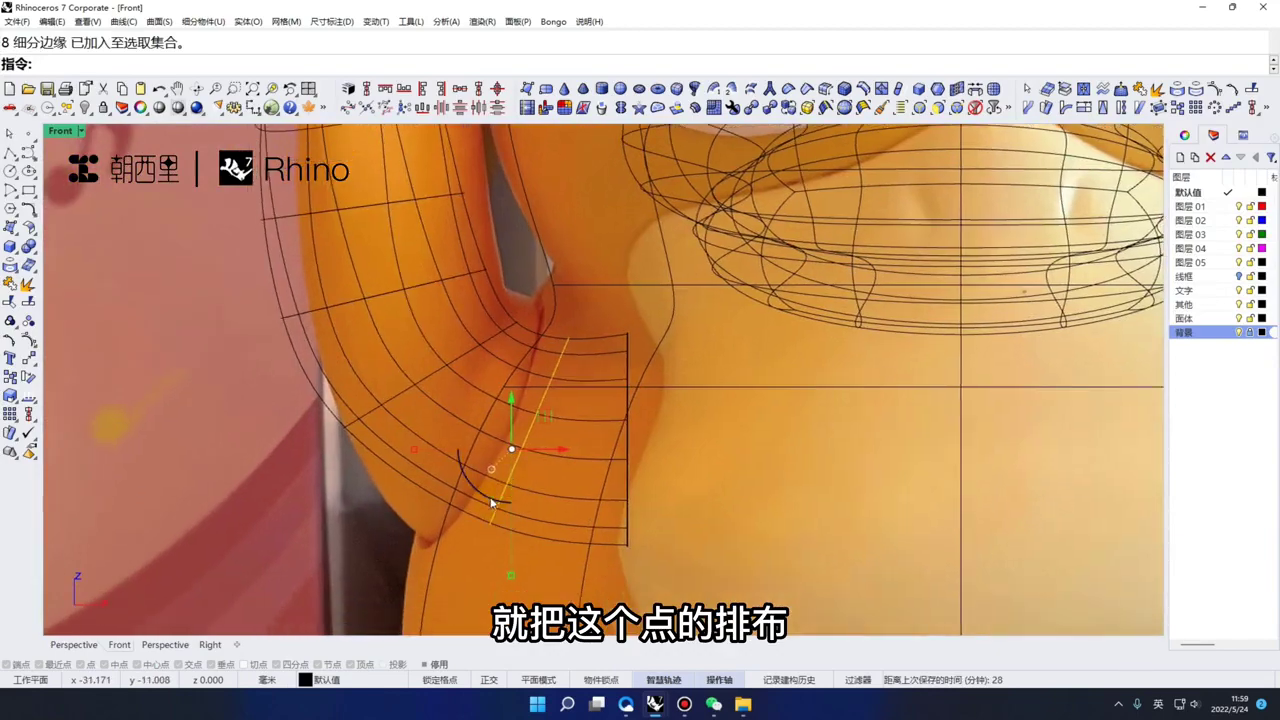
left_click_drag(496, 503, 501, 504)
Enlarge the arm's end loop and the loop beside it uniformly to widen the shoulder
right_click_drag(594, 441, 521, 416)
double_click(617, 449, "ctrl+shift")
double_click(522, 428, "ctrl+shift")
left_click_drag(406, 425, 374, 430, "shift")
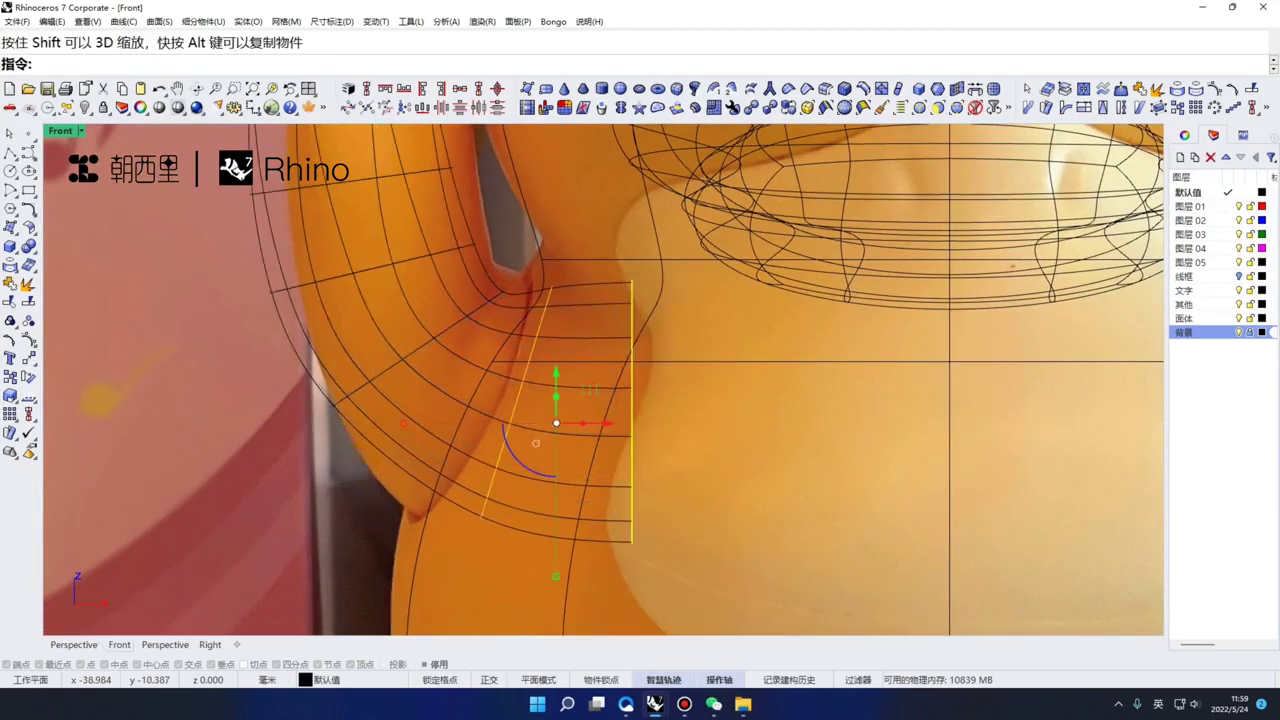
Examine the arm's shape and its junction with the body in shaded and rendered perspective display
key("ctrl+F4")
mouse_move(440, 480)
right_mouse_down()
mouse_move(632, 396)
mouse_move(600, 391)
right_mouse_up()
key("ctrl+alt+s")
scroll(597, 390, "up", 6)
right_click_drag(597, 390, 414, 262)
key("ctrl+alt+r")
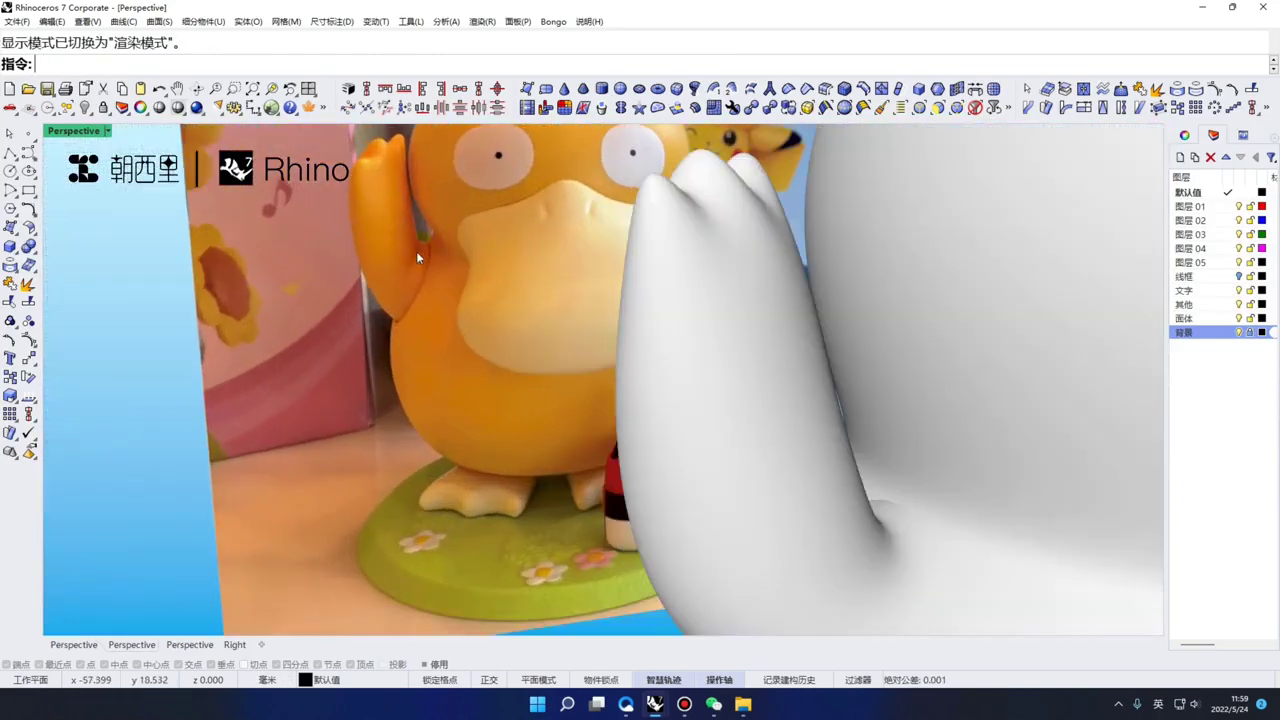
scroll(420, 262, "down", 5)
key("ctrl+alt+s")
right_click_drag(595, 451, 603, 431)
scroll(603, 431, "up", 2)
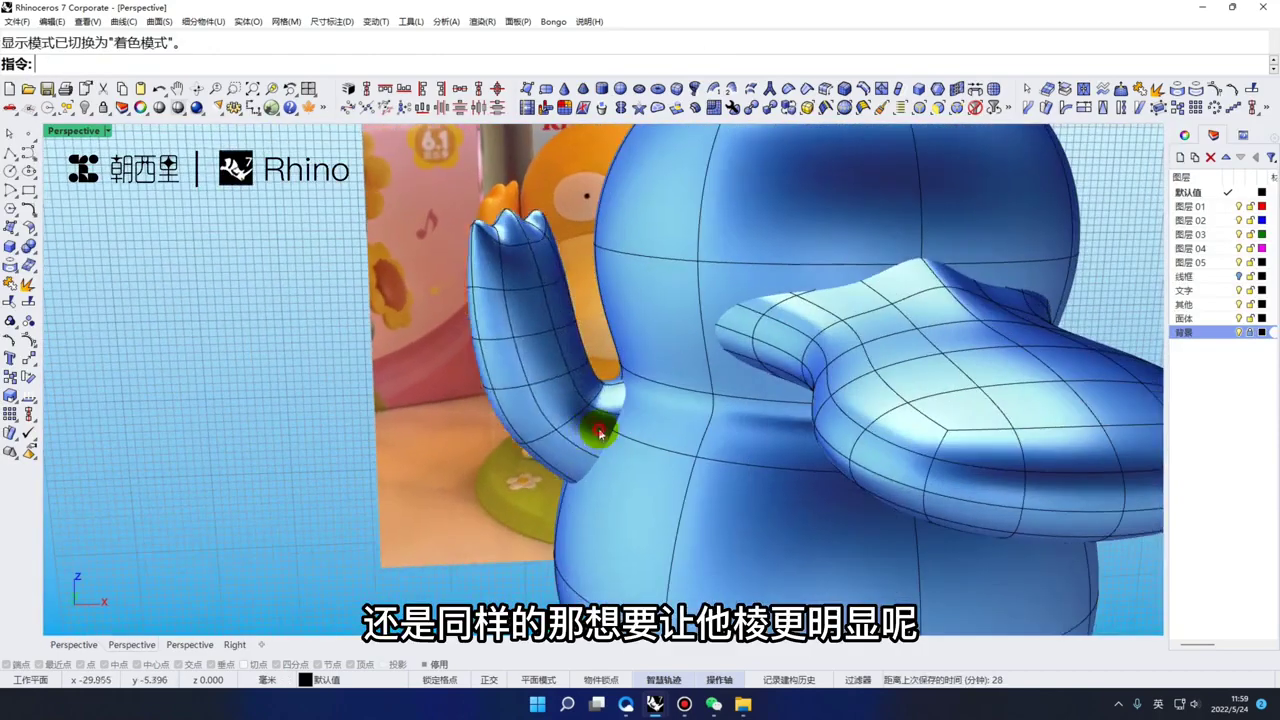
Isolate the arm by hiding the head, body and beak
left_click(603, 432)
type("ghg")
key("Return")
scroll(602, 433, "up", 3)
type("G")
key("Return")
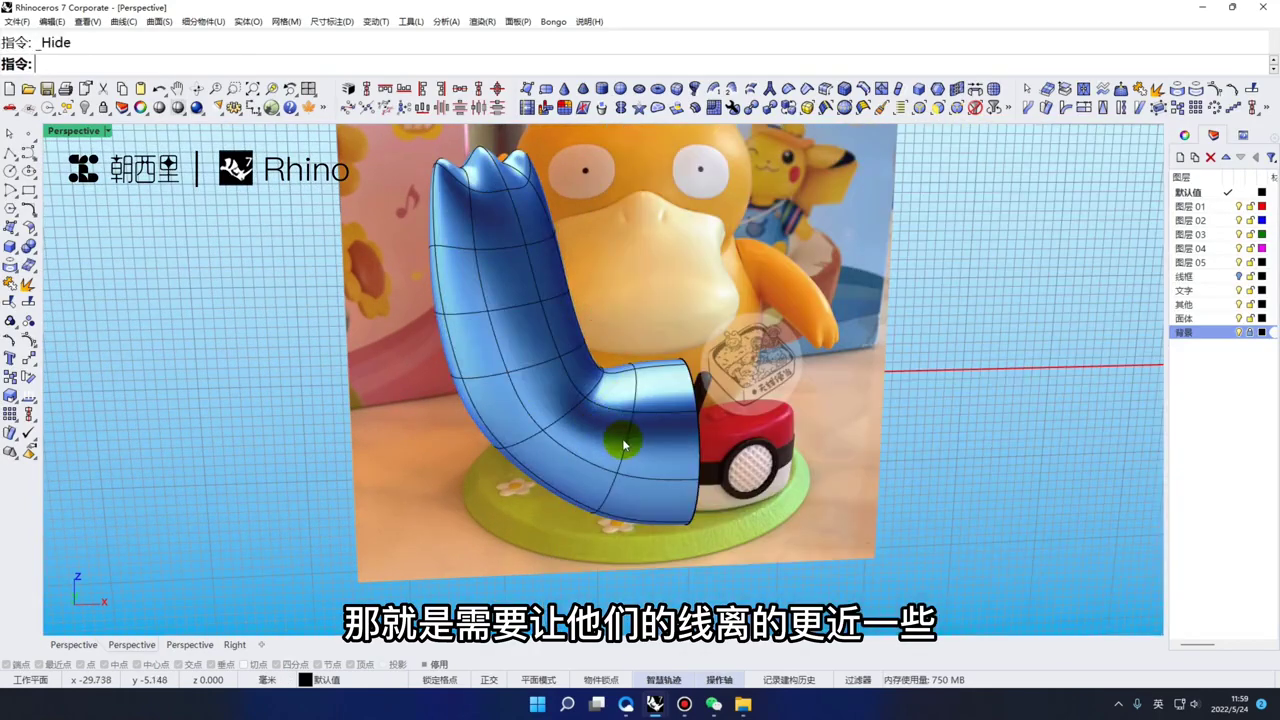
Examine the isolated arm in rendered display, then show the hidden parts and return to shaded display
key("ctrl+alt+r")
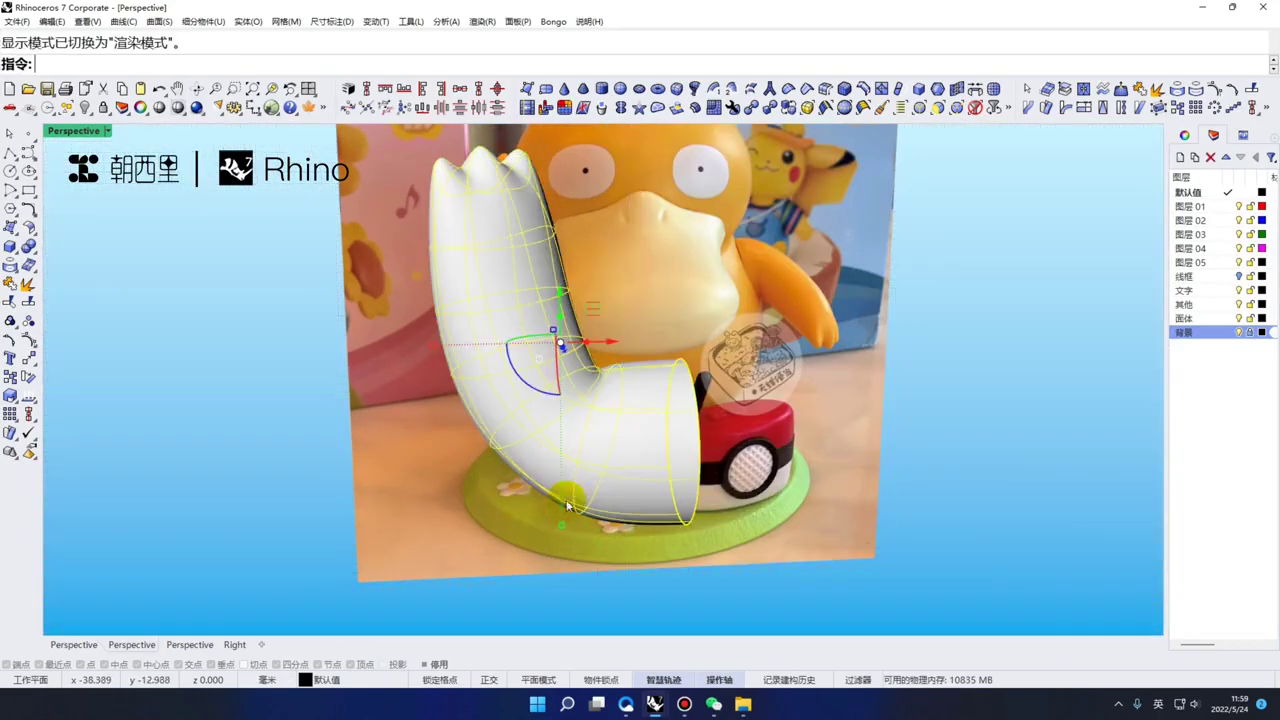
key("Escape")
mouse_move(590, 393)
right_mouse_down()
mouse_move(621, 377)
mouse_move(591, 379)
mouse_move(580, 385)
mouse_move(632, 380)
right_mouse_up()
key("ctrl+alt+h")
scroll(591, 379, "down", 2)
key("ctrl+alt+s")
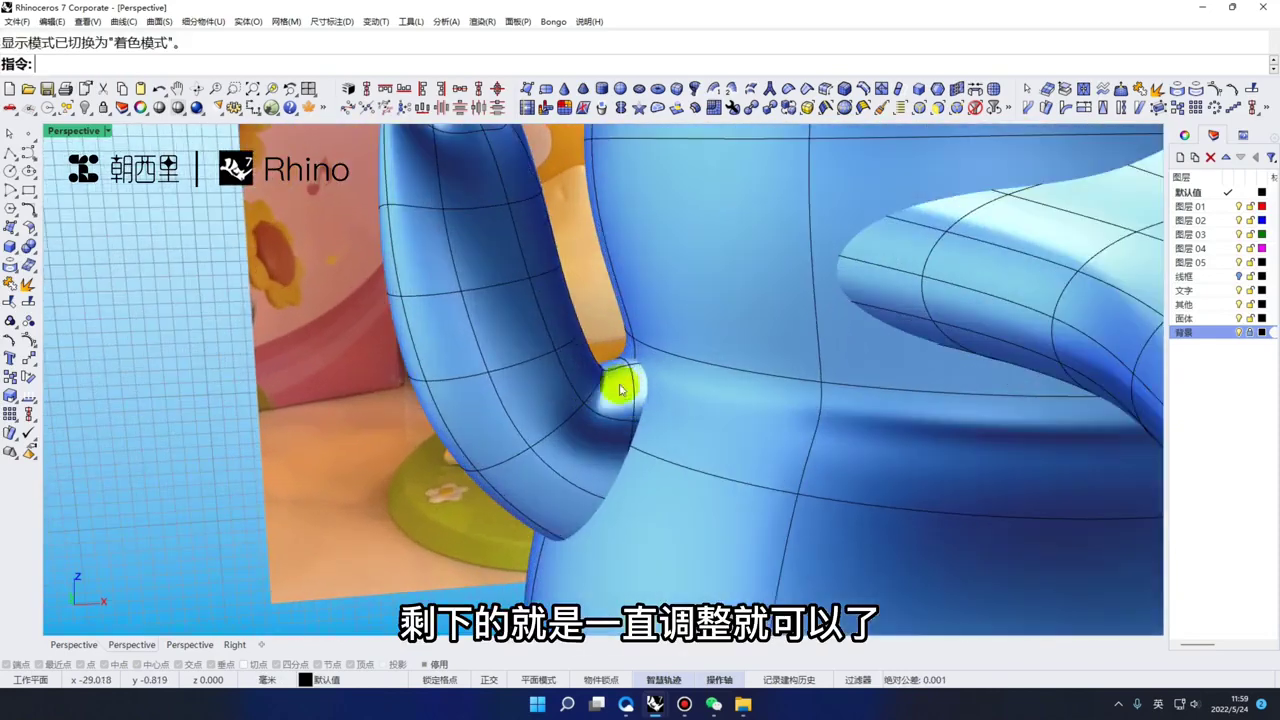